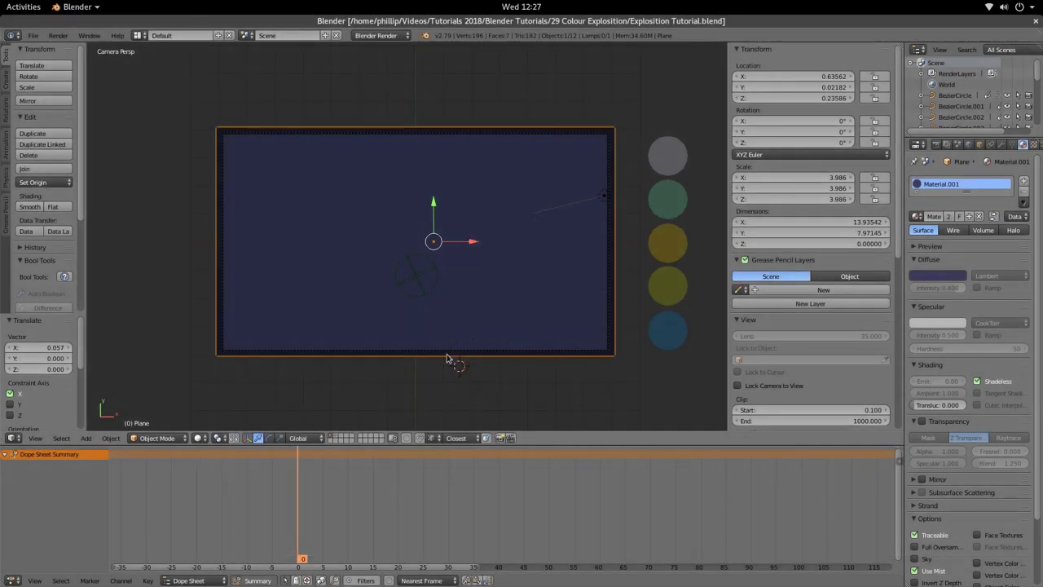
Step: Add a Bezier circle curve to the scene
shift+middle_drag(449, 359, 459, 366)
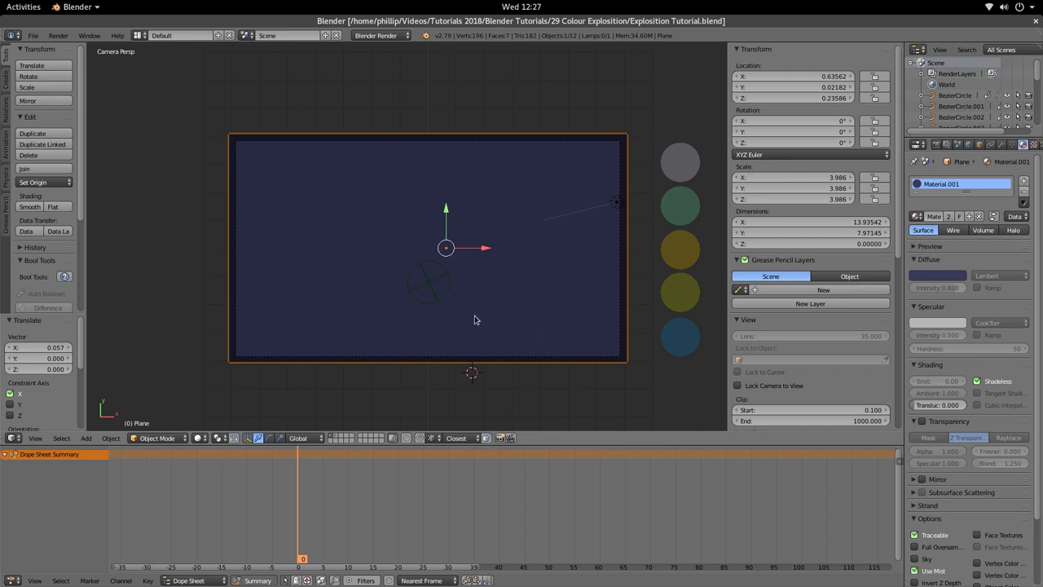
click(85, 438)
mouse_move(113, 414)
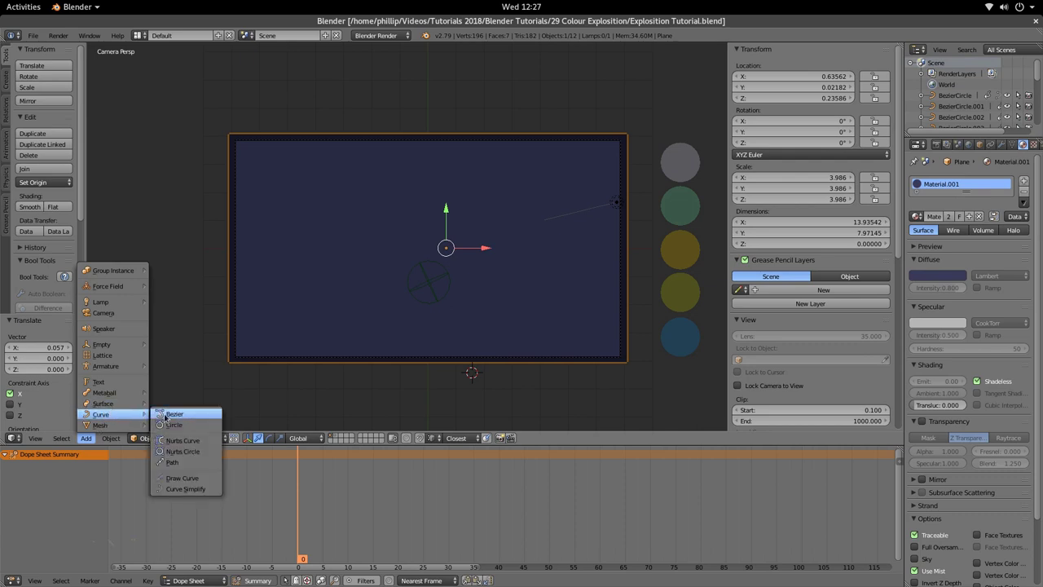
click(178, 425)
Step: Move the new circle along the Y and X axes to about the centre of the dark blue plane
key(g)
key(y)
click(471, 235)
key(g)
key(x)
click(454, 282)
key(g)
key(y)
click(419, 212)
key(g)
key(x)
click(476, 250)
key(g)
key(x)
click(473, 252)
Step: Move the empty below the plane's centre to the second layer
right_click(447, 295)
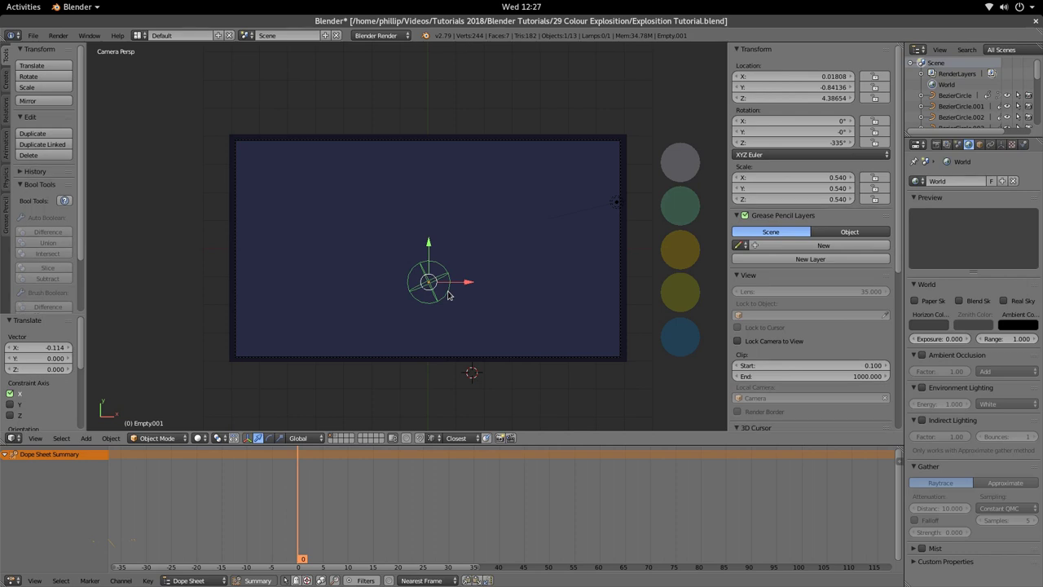
key(m)
click(544, 309)
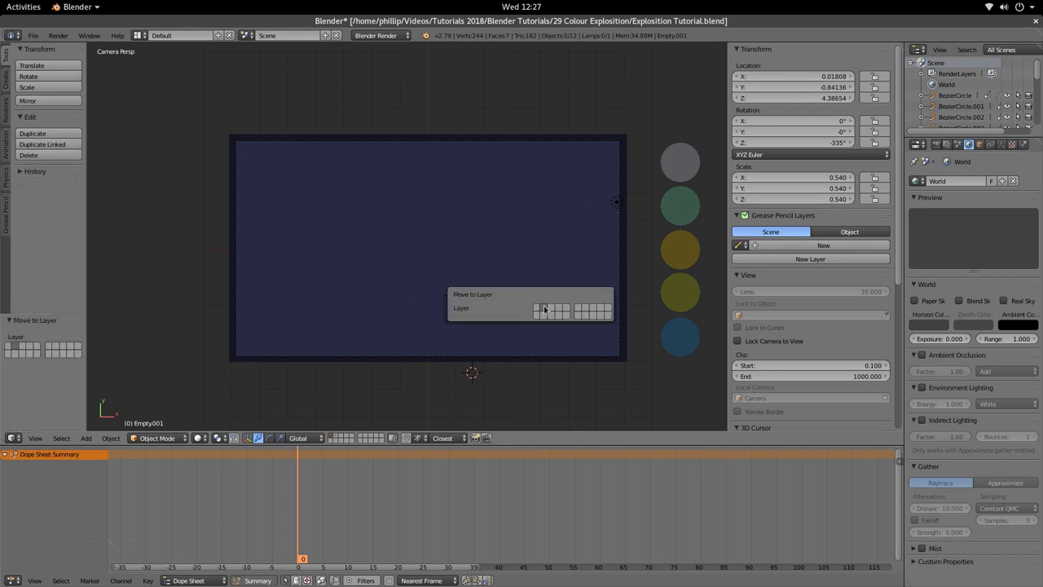
Step: Select the new circle in wireframe view, raise it about 0.52 along Z, and return to solid shading
right_click(434, 256)
key(z)
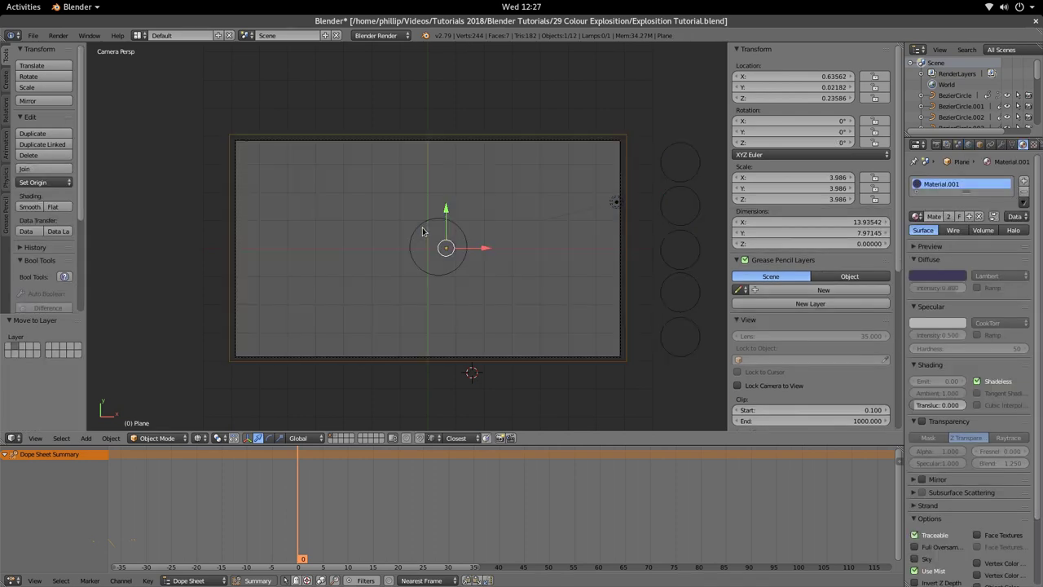
right_click(443, 276)
key(g)
key(z)
click(446, 277)
key(z)
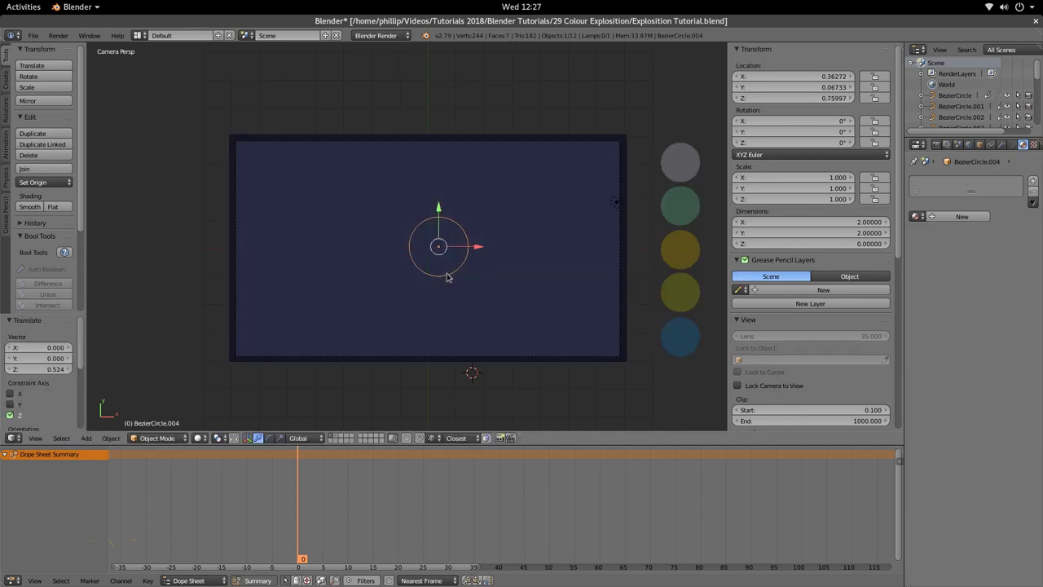
Step: Shift the circle about -0.26 along the X axis
key(g)
key(x)
click(469, 249)
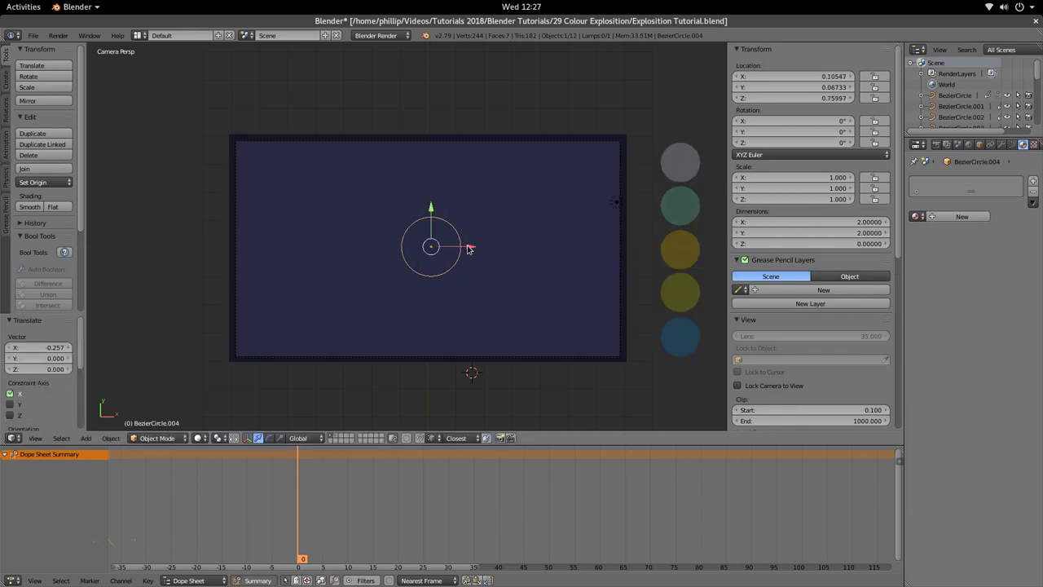
Step: Set the handle type of all the circle's control points to Free in Edit Mode
scroll(458, 258, up, 2)
scroll(458, 257, up, 1)
key(Tab)
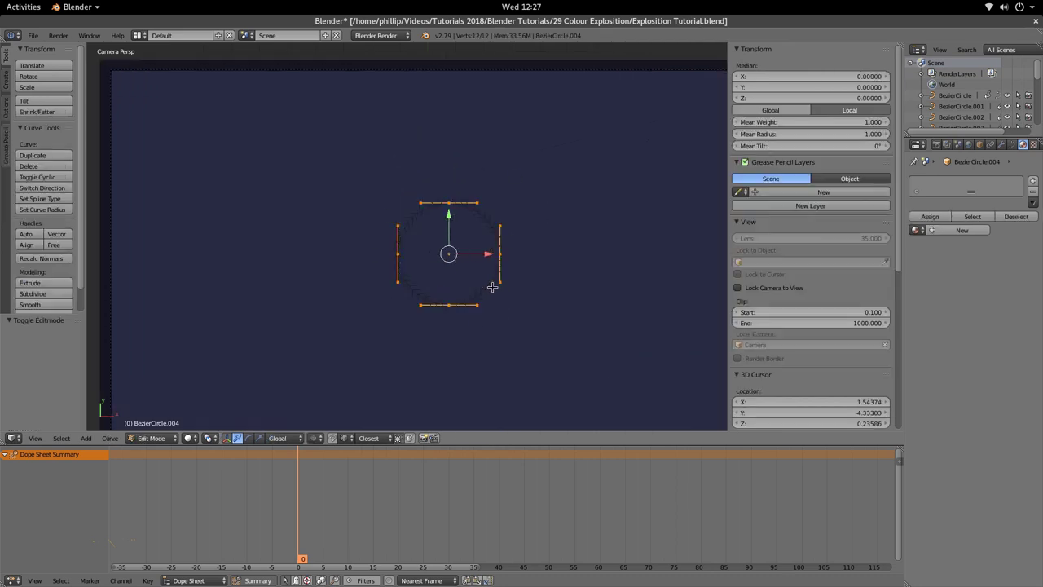
scroll(448, 330, up, 2)
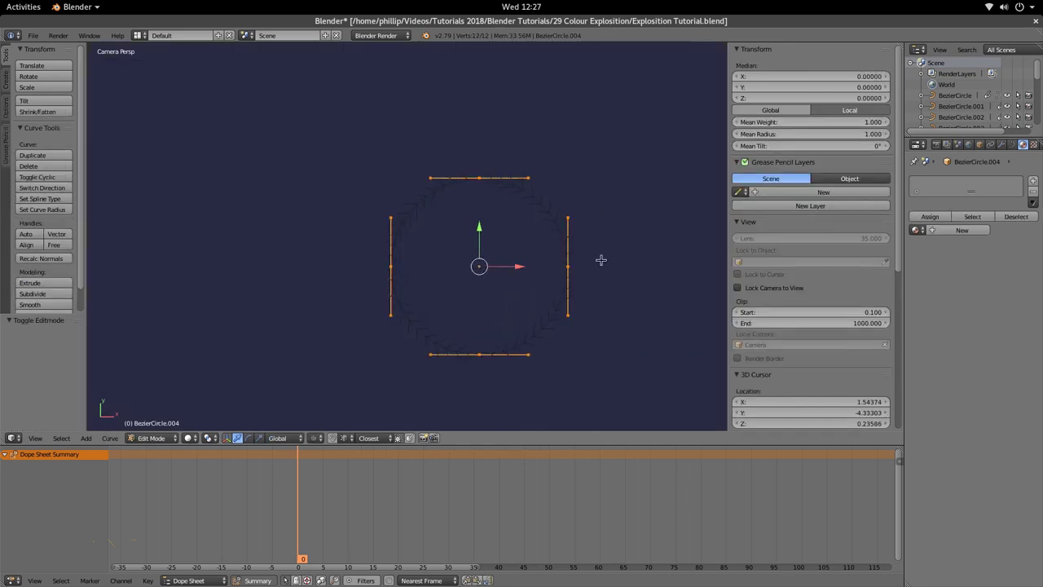
scroll(436, 269, down, 1)
scroll(460, 332, down, 1)
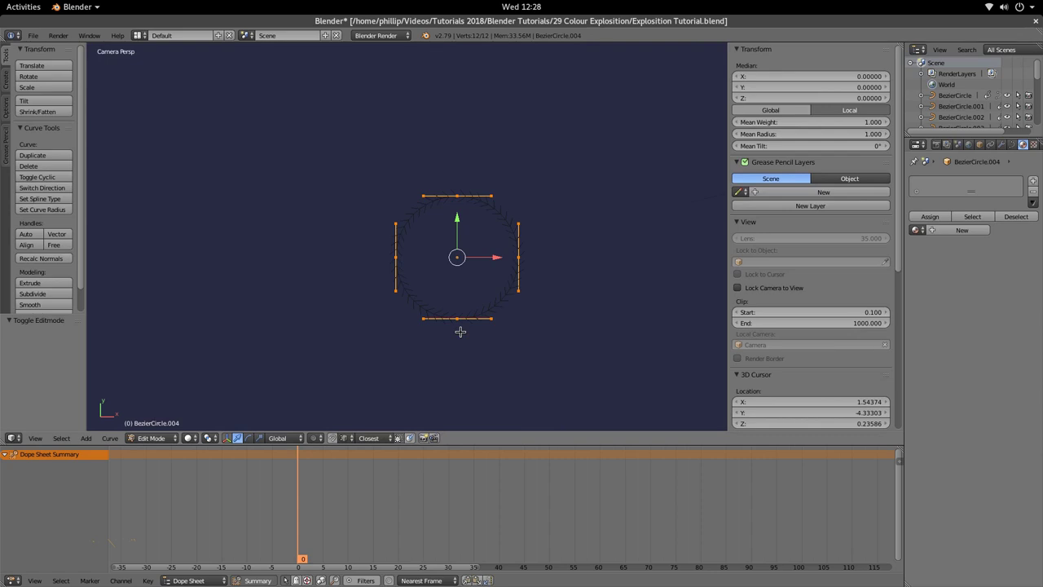
key(v)
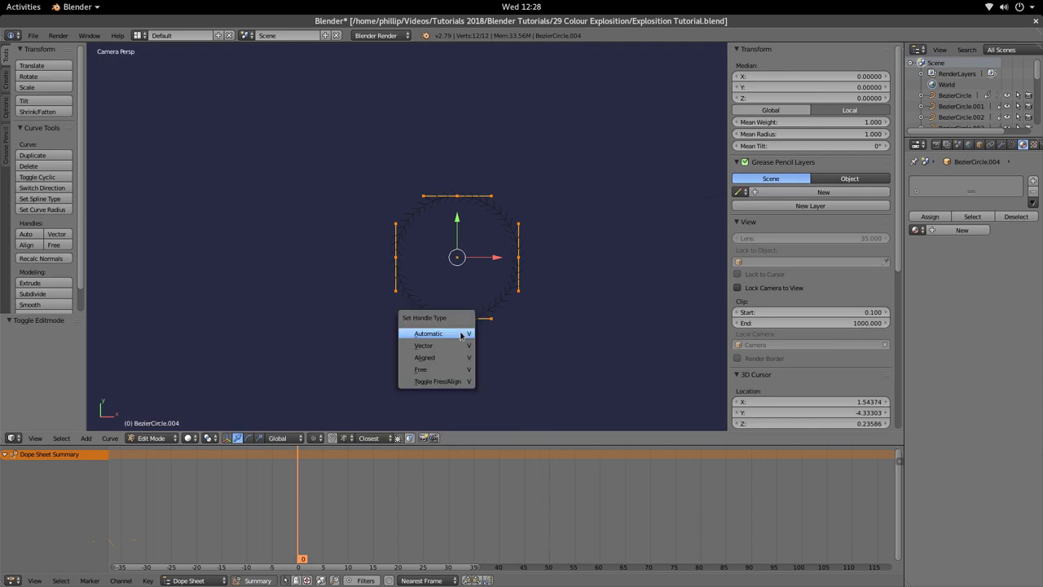
click(436, 373)
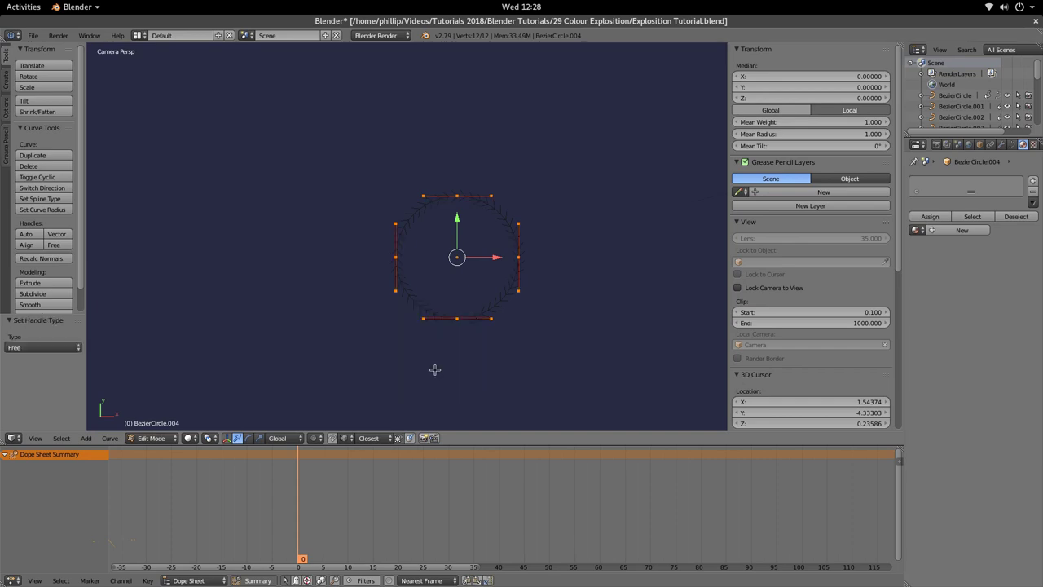
Step: Select the circle's bottom control point and snap the 3D cursor to it
right_click(457, 317)
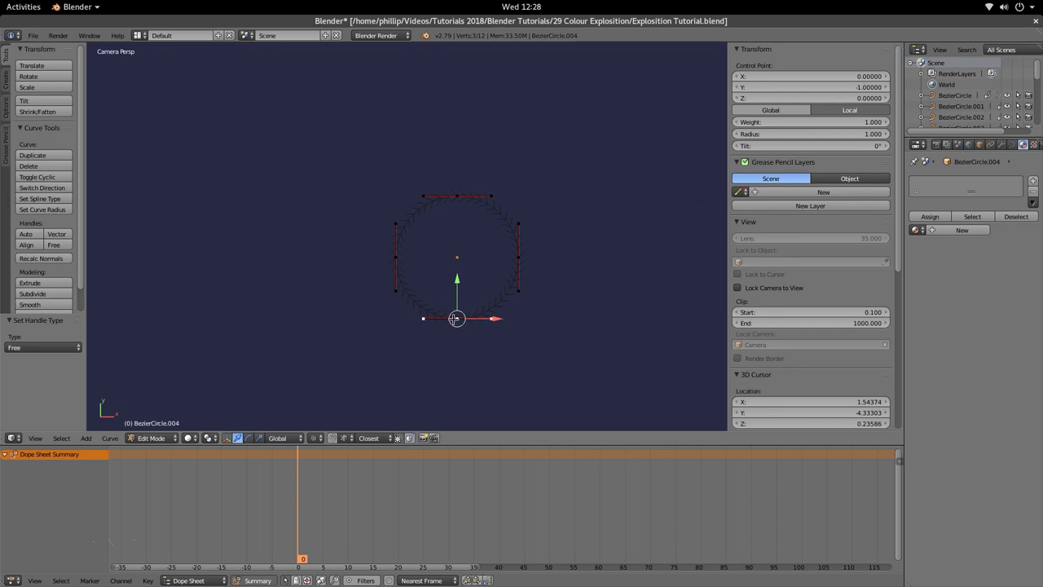
key(shift+s)
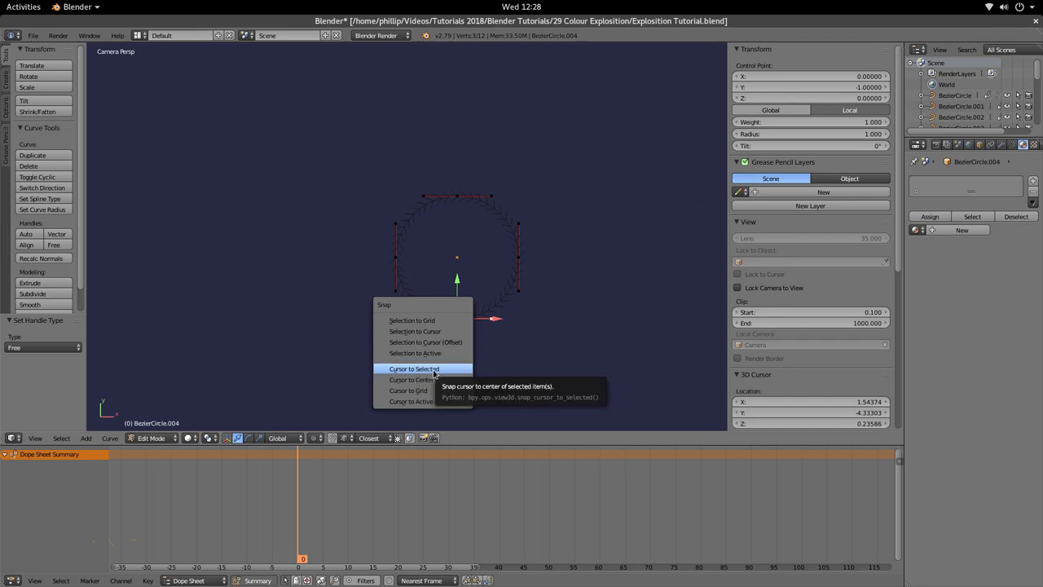
click(434, 372)
scroll(473, 379, up, 3)
scroll(524, 384, down, 2)
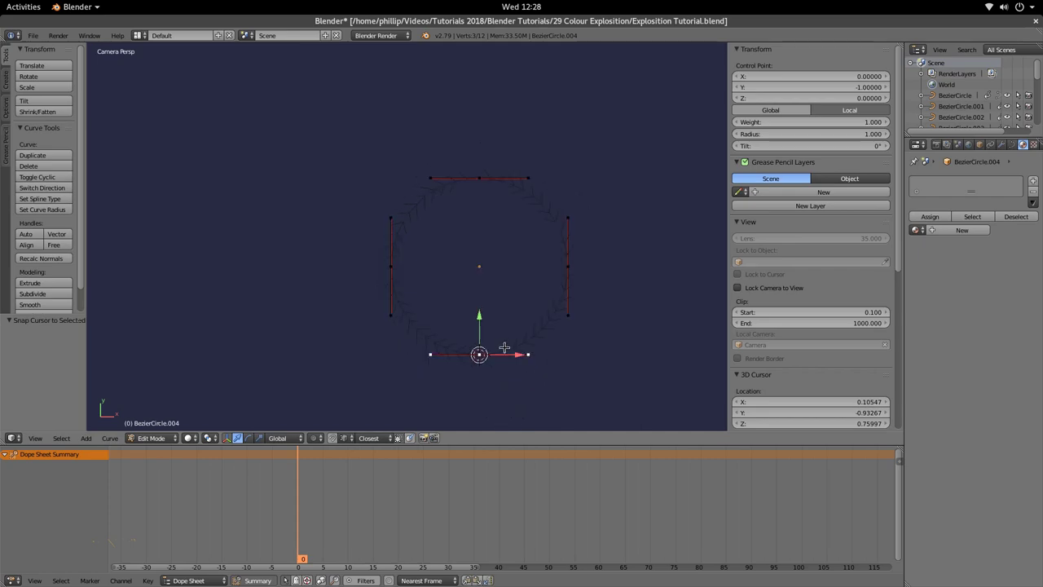
key(super)
click(755, 253)
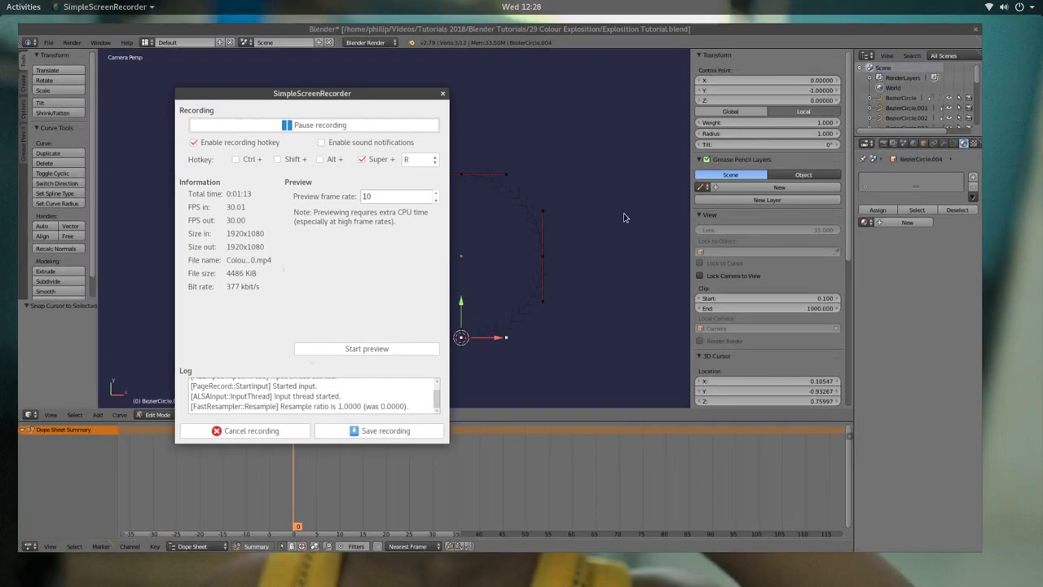
click(480, 273)
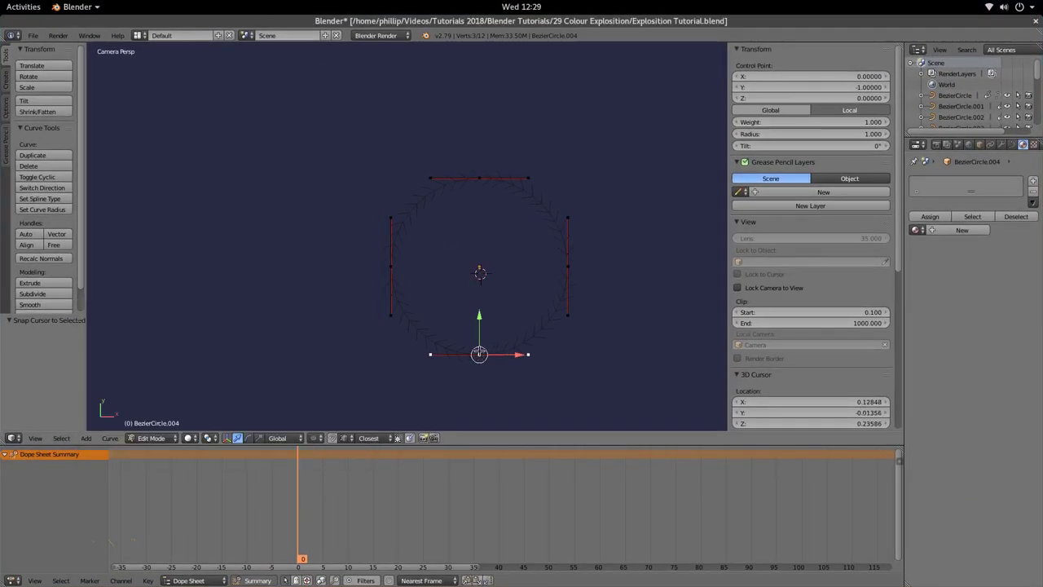
Step: Try to set the circle's origin to the 3D cursor in Object Mode
click(110, 438)
key(Tab)
click(110, 438)
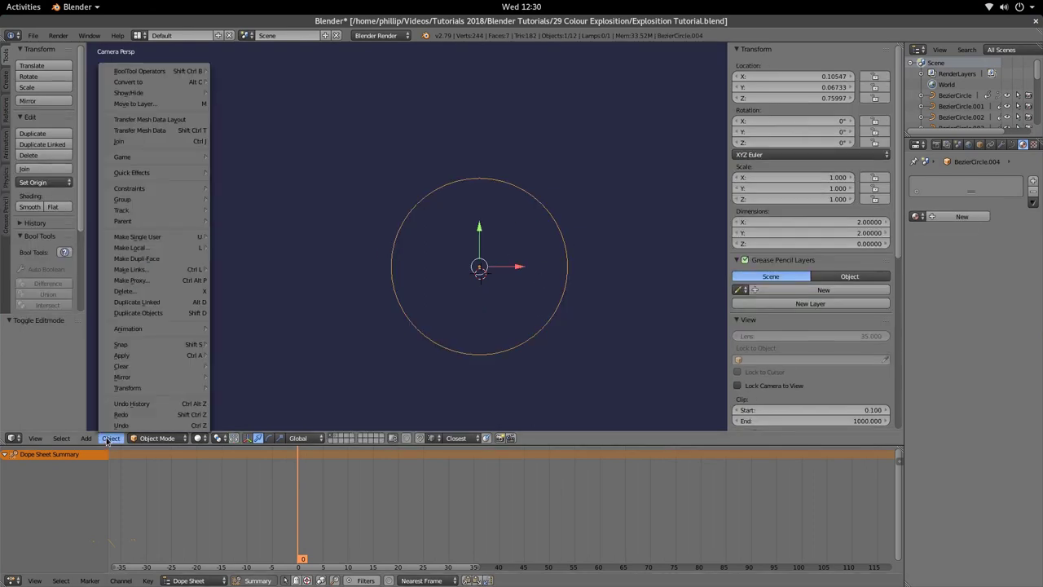
mouse_move(154, 389)
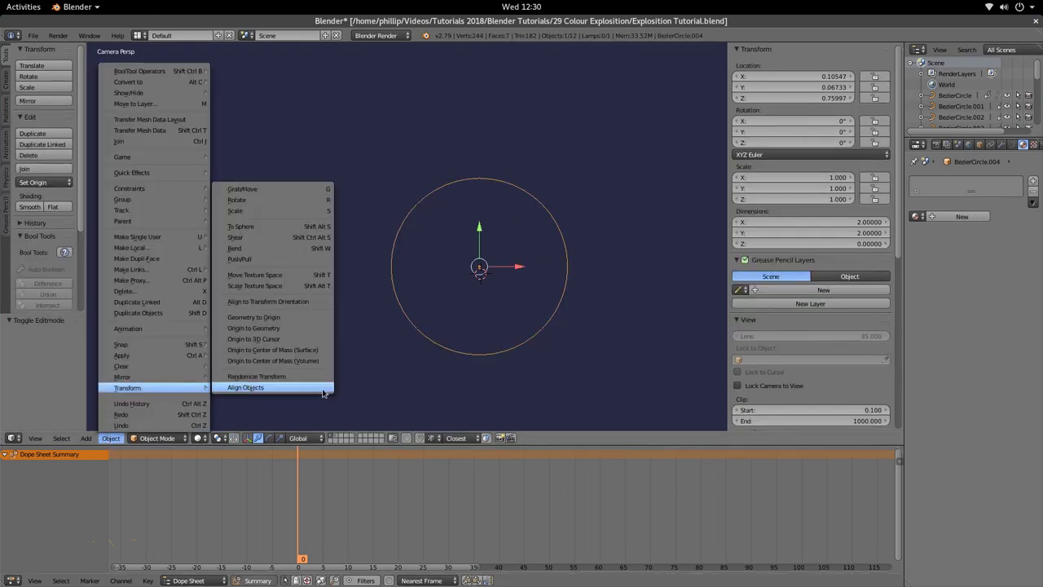
click(288, 339)
Step: Return to Edit Mode and snap the 3D cursor to the selected bottom control point again
key(Tab)
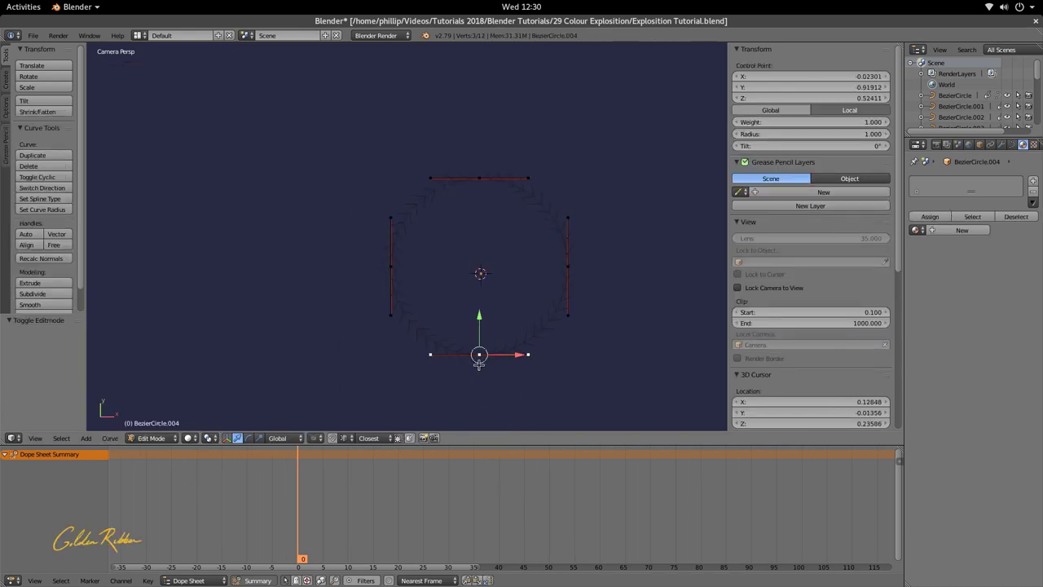
key(shift+s)
click(457, 366)
Step: Set the circle's origin to the 3D cursor at its bottom point and test scaling from it
key(Tab)
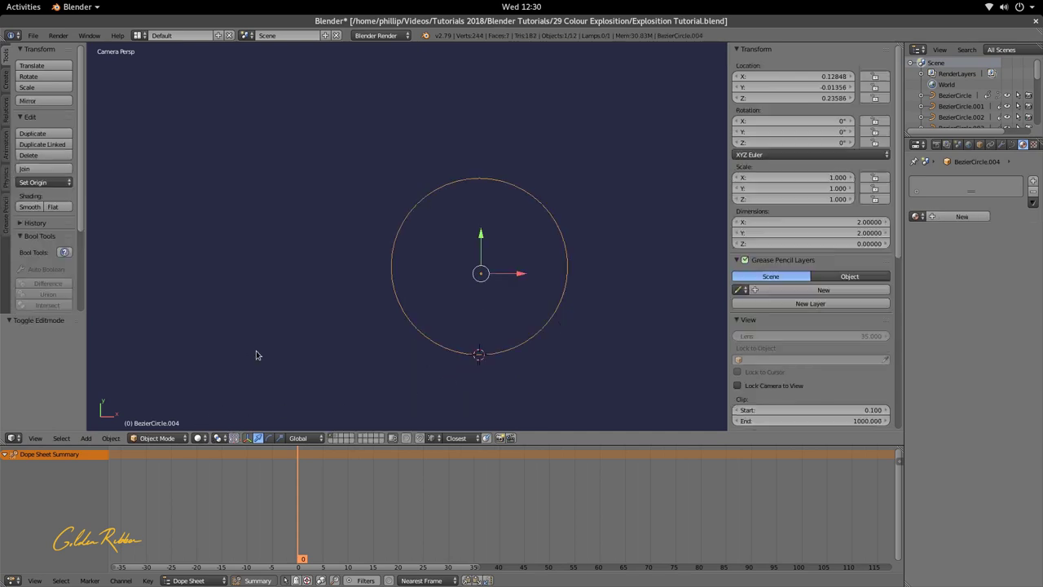
click(121, 440)
mouse_move(157, 389)
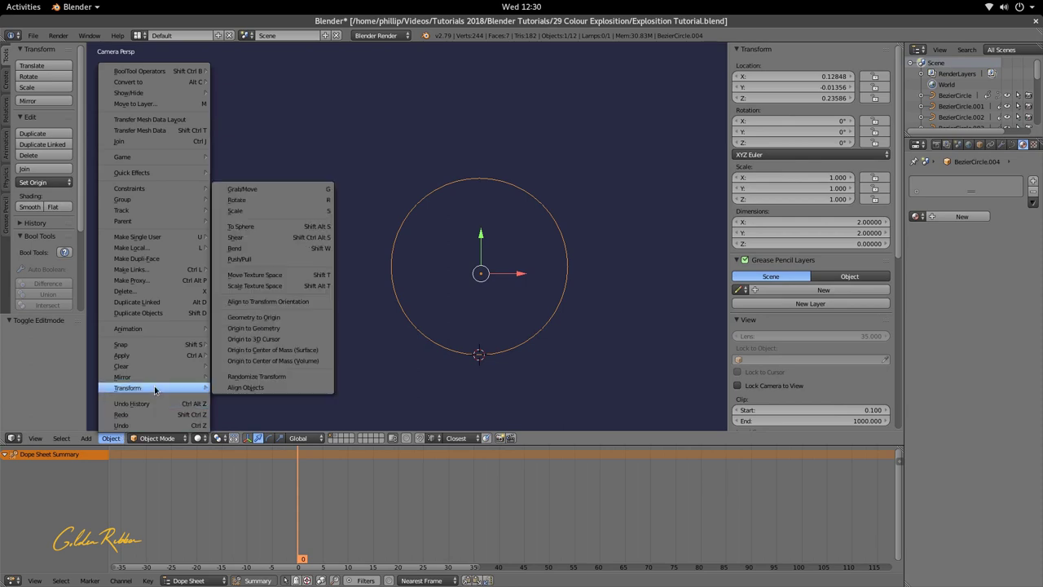
click(295, 339)
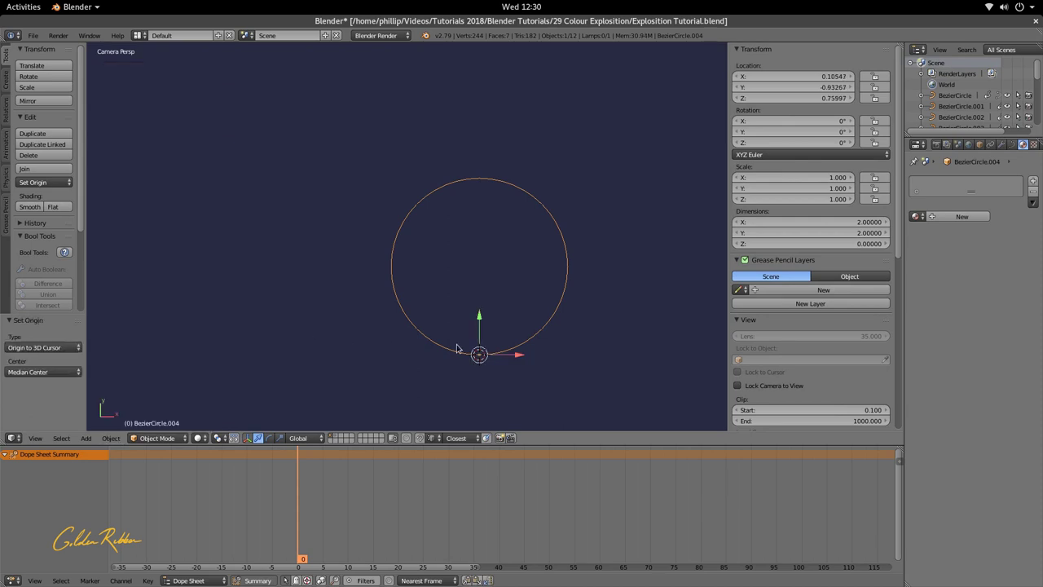
key(s)
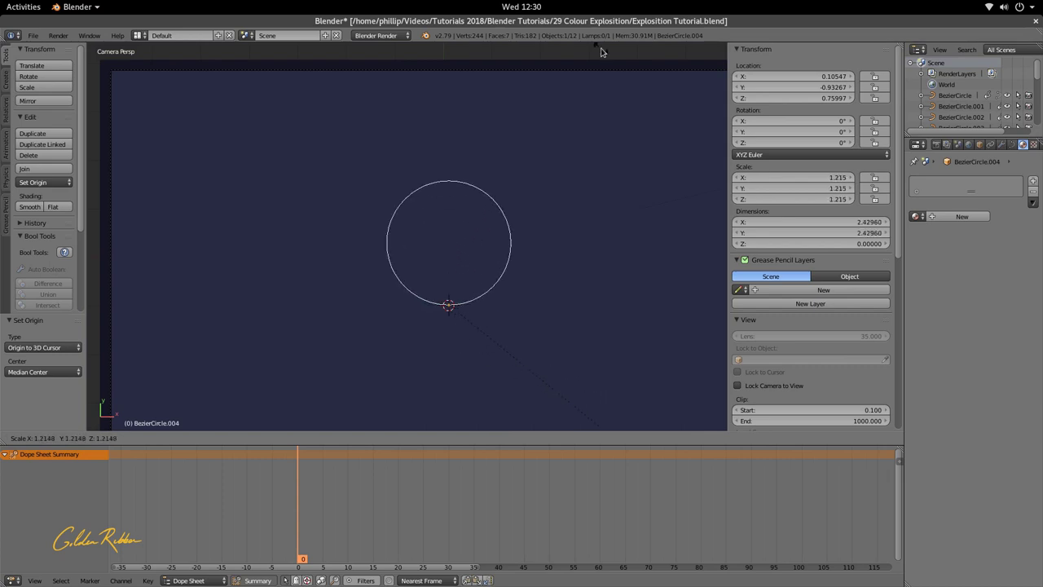
key(Escape)
Step: Set the circle curve's shape to 2D while in Edit Mode so that it is filled
scroll(489, 280, up, 2)
key(Tab)
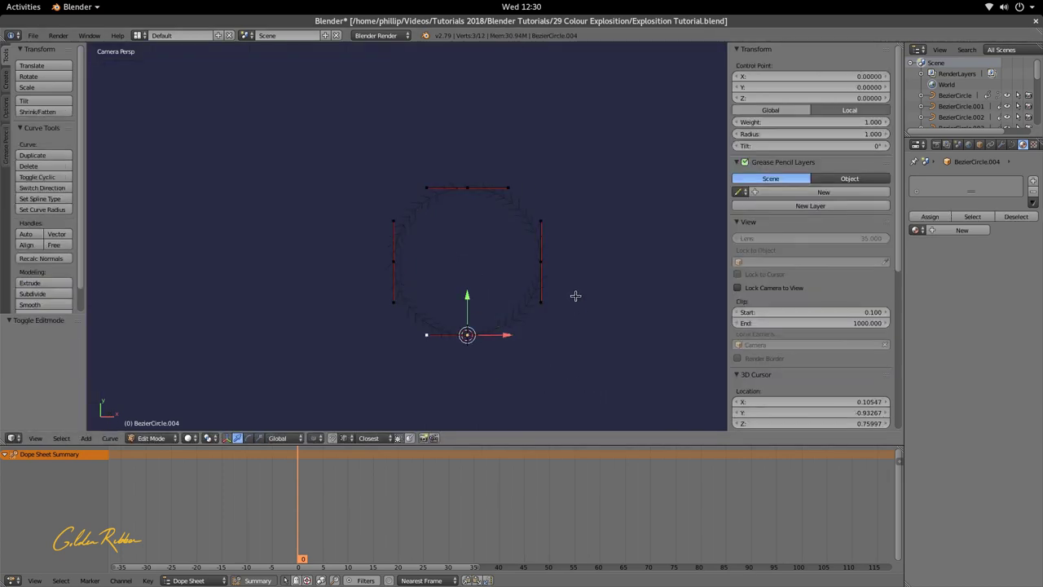
shift+middle_drag(521, 348, 473, 303)
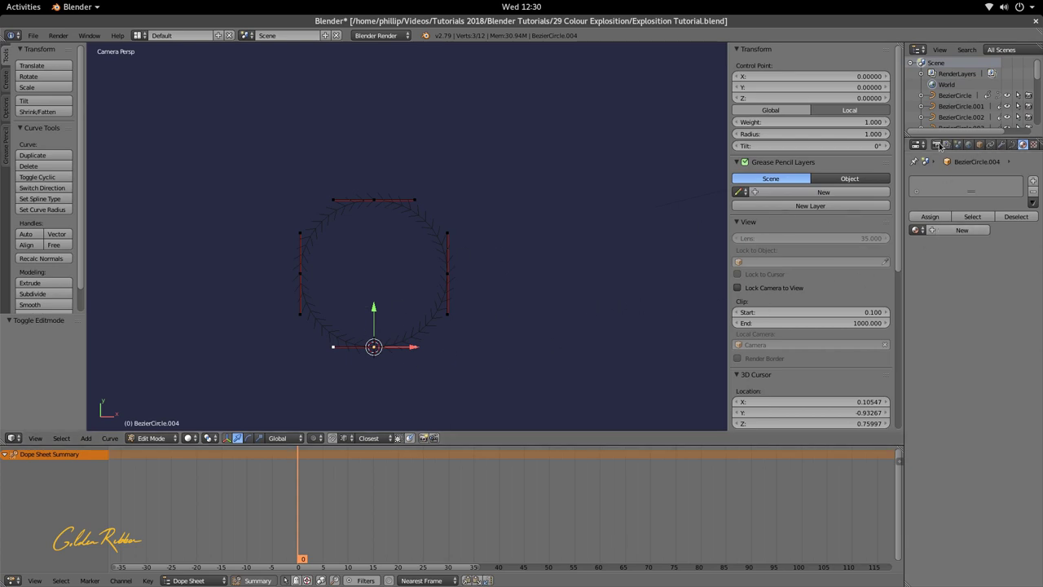
click(1013, 145)
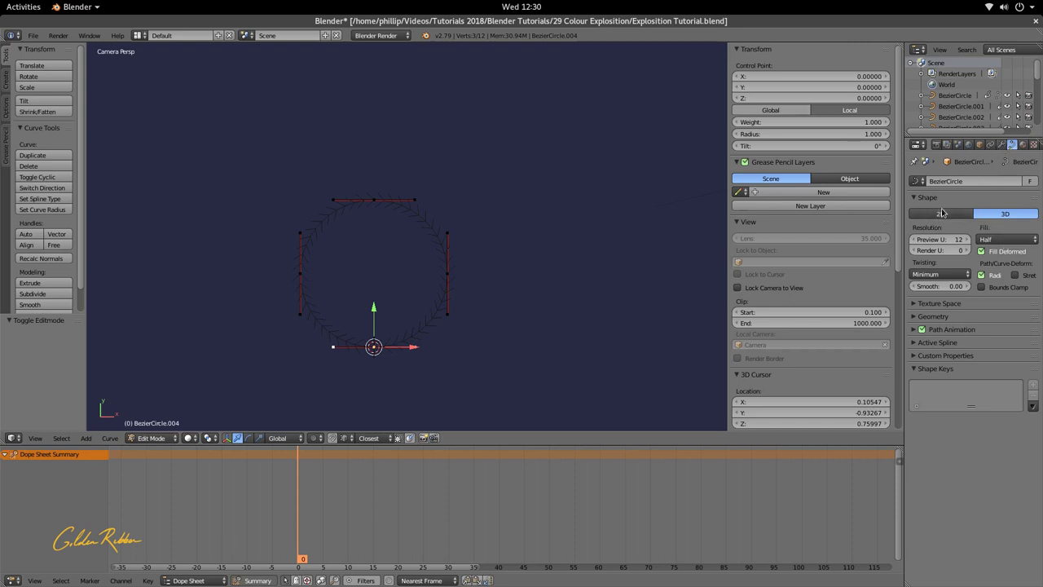
click(942, 212)
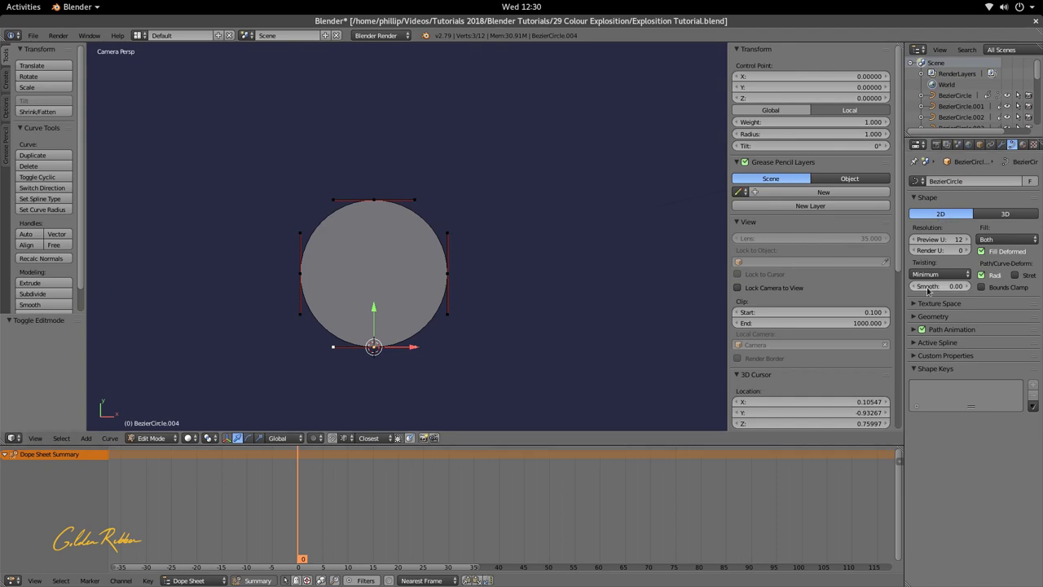
Step: Return to Object Mode and add three shape keys to the circle
click(931, 198)
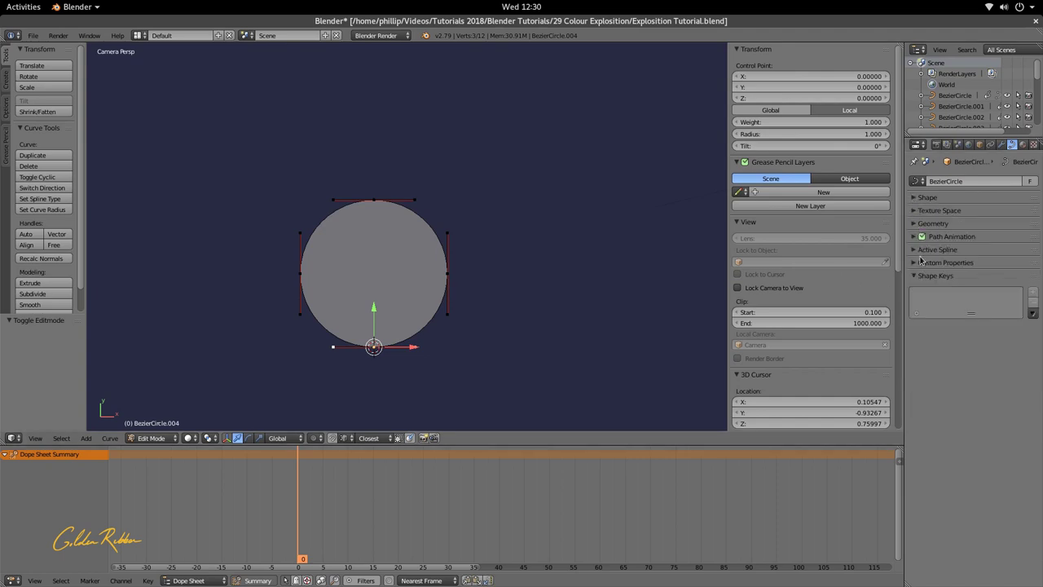
key(Tab)
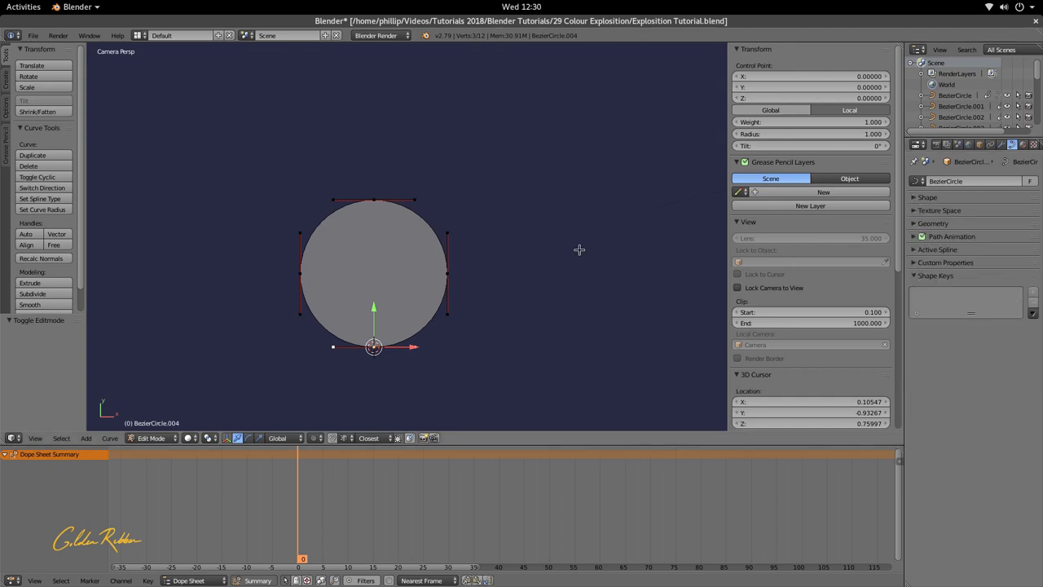
click(1033, 292)
click(1032, 292)
click(1032, 293)
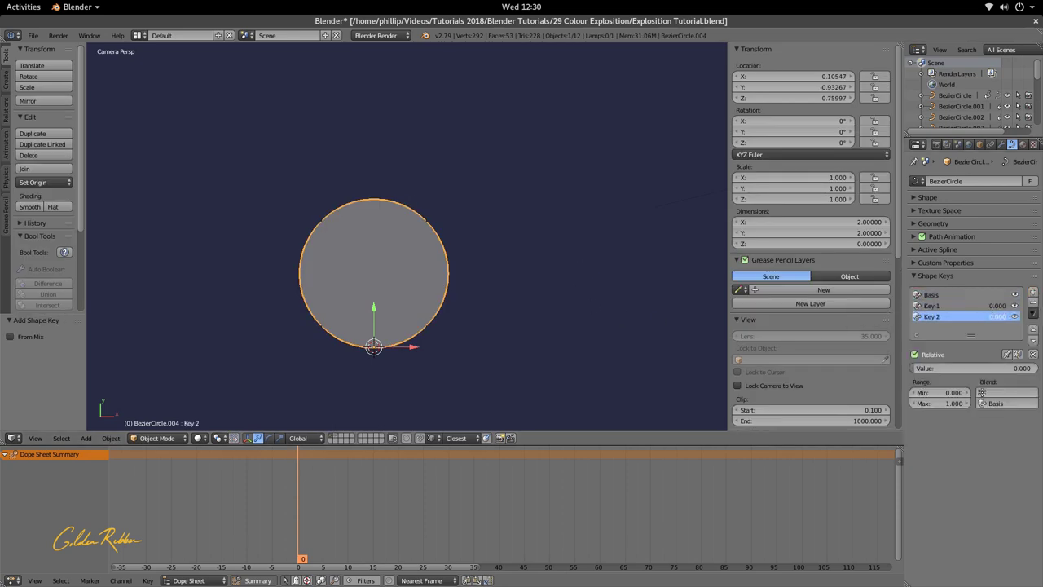
Step: Rename the second shape key as Collapse
click(966, 306)
click(937, 367)
click(954, 308)
double_click(955, 307)
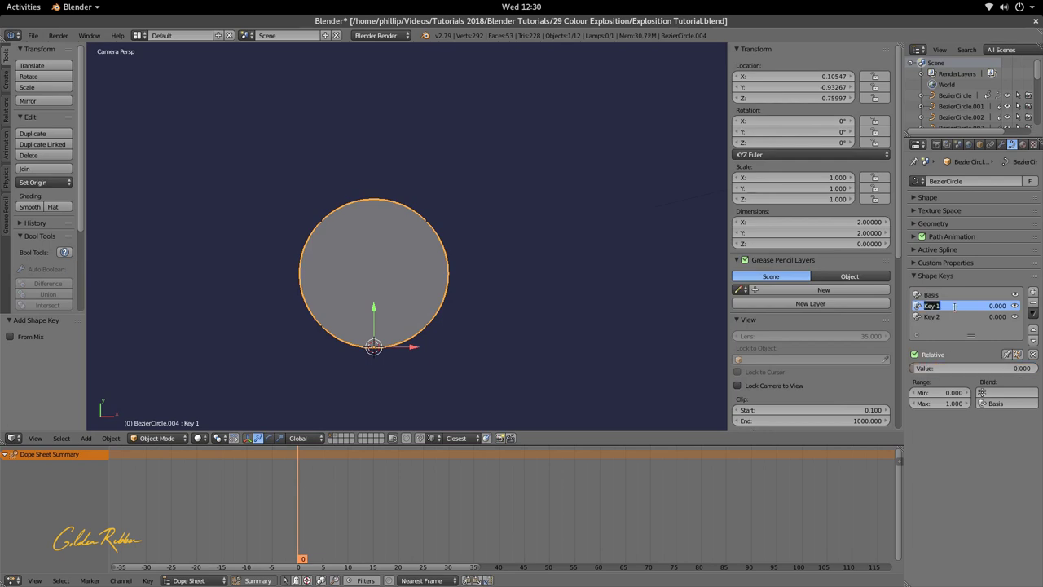
text(Collapse)
key(Return)
Step: Rename the third shape key as Random and make the Collapse key active
click(946, 317)
double_click(948, 317)
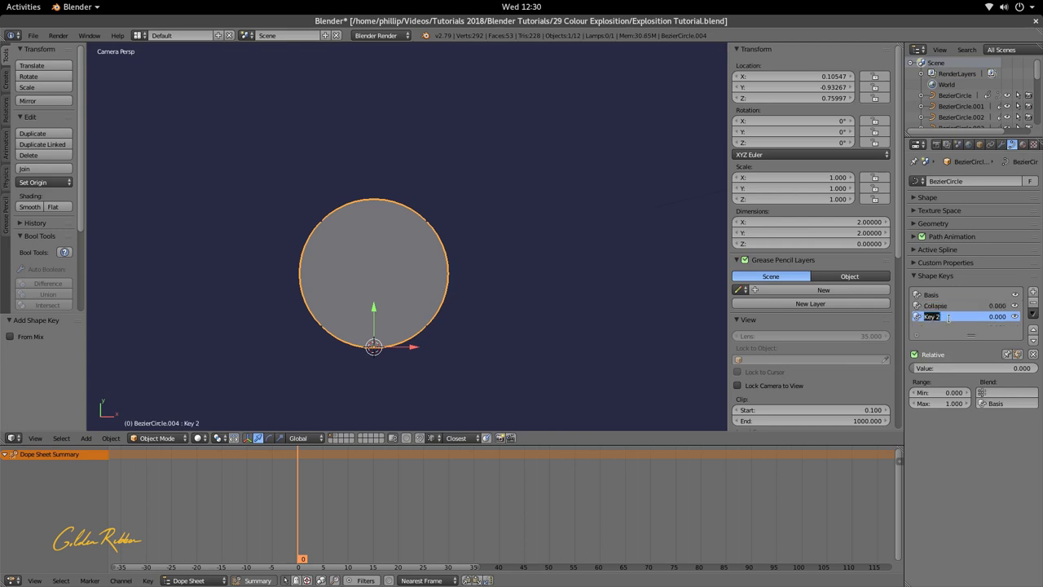
text(Rais)
key(Return)
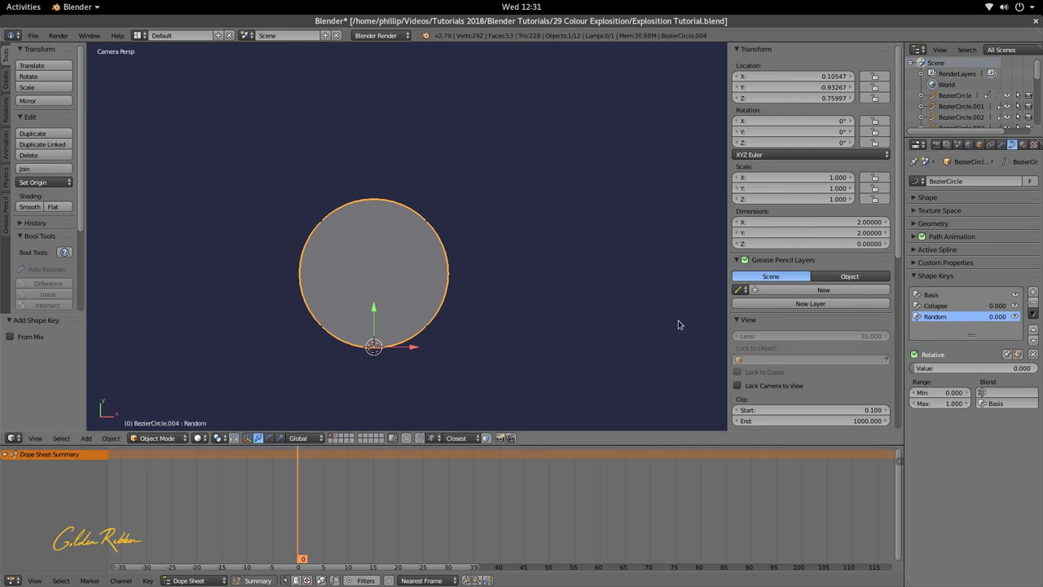
click(935, 306)
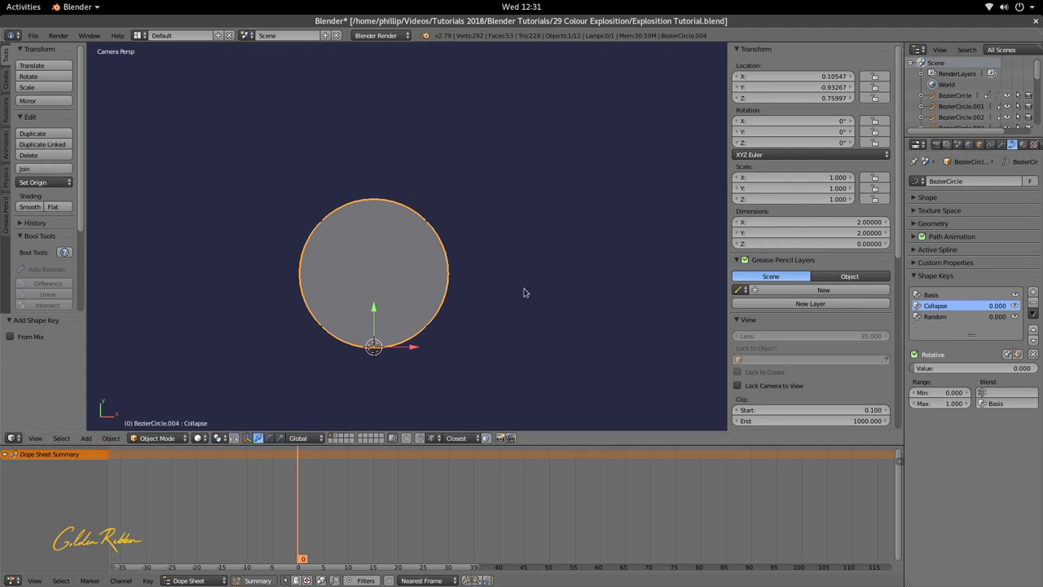
Step: Enter Edit Mode on the Collapse key and set the circle's bottom control point to Y 2, matching the top control point
key(Tab)
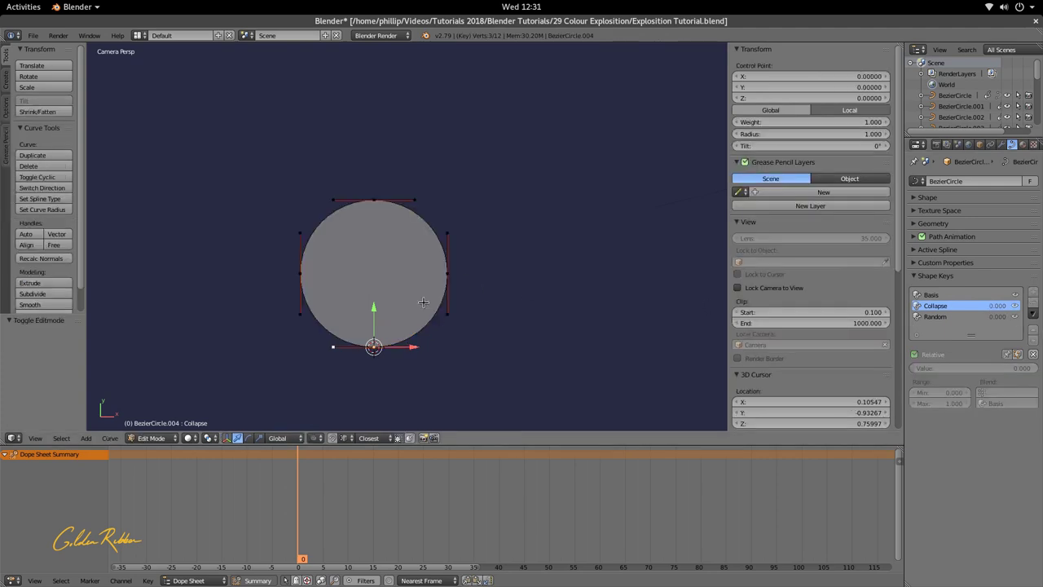
shift+middle_drag(424, 303, 507, 285)
scroll(505, 338, up, 4)
shift+middle_drag(407, 326, 308, 309)
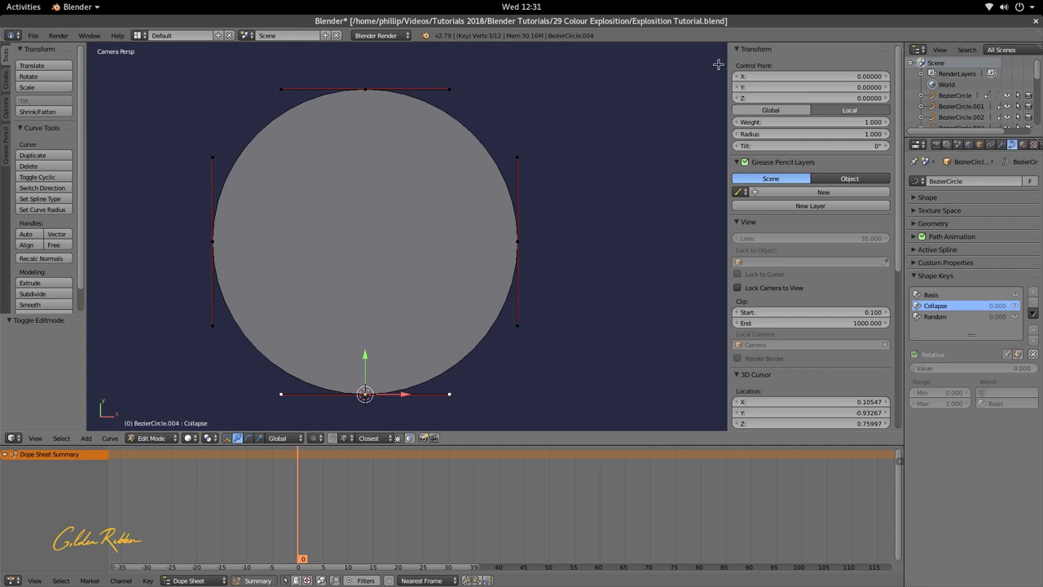
drag(726, 61, 959, 81)
drag(897, 57, 692, 101)
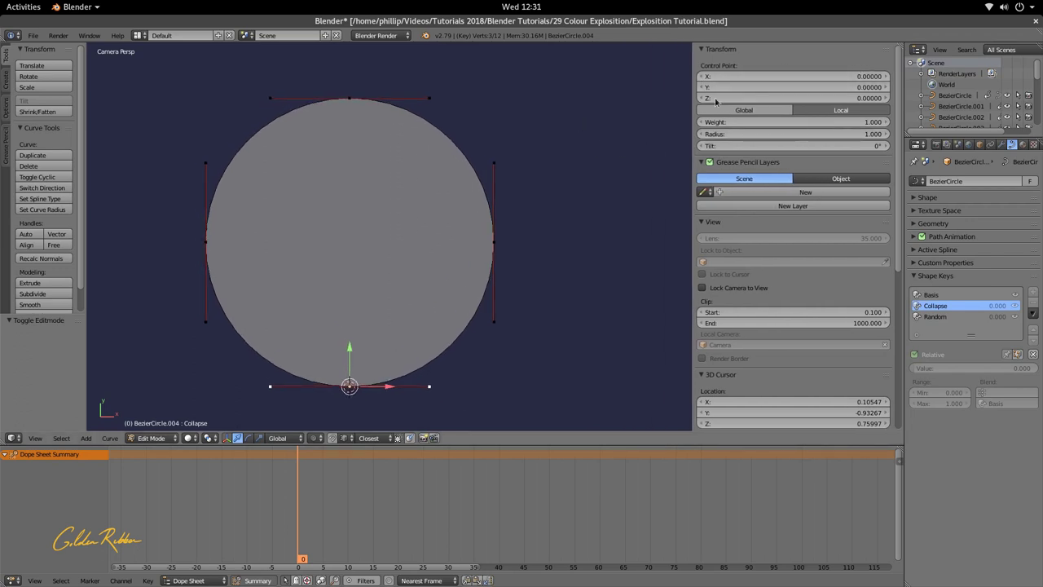
right_click(383, 104)
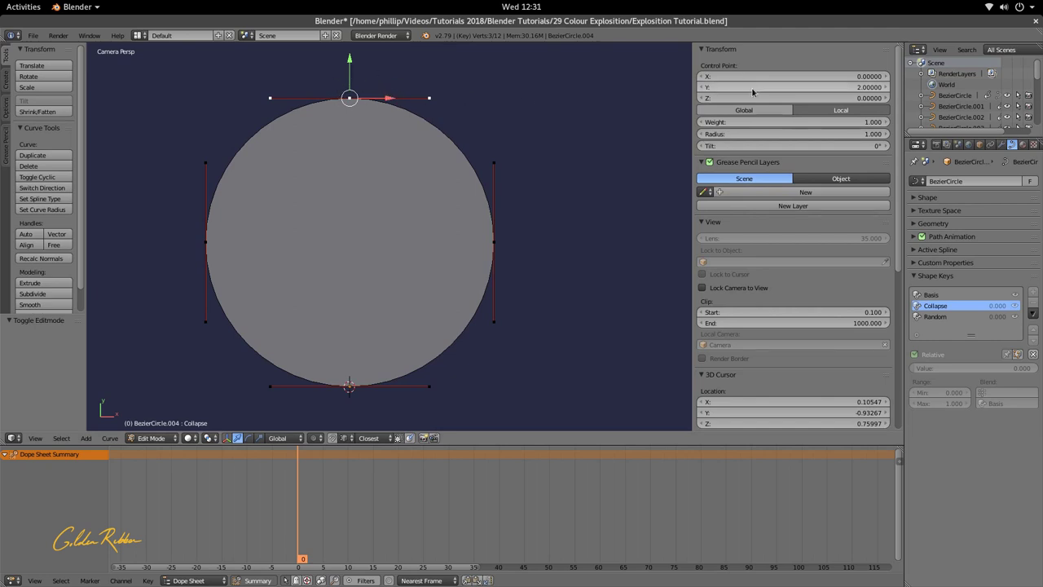
click(866, 88)
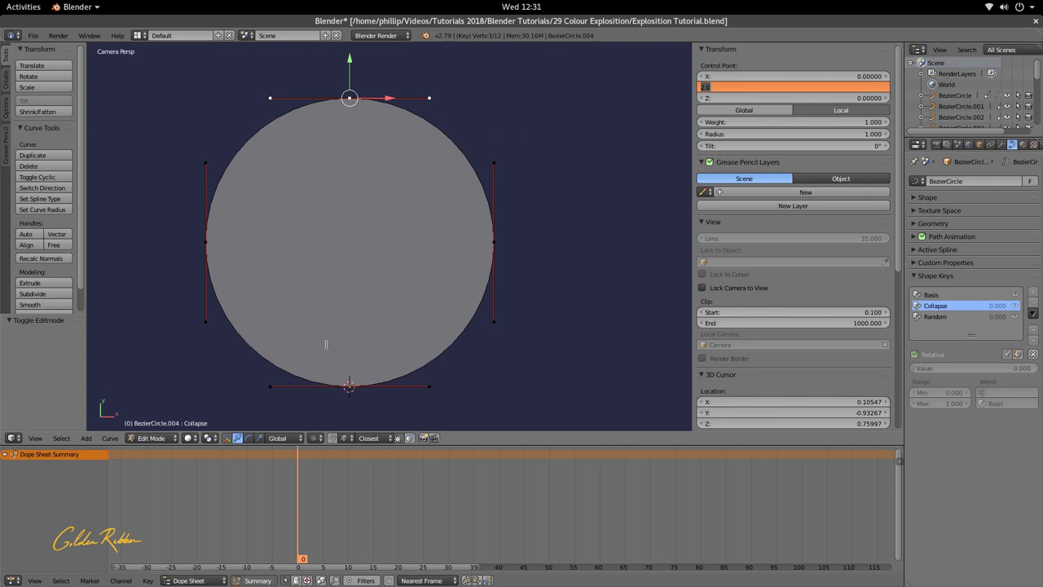
right_click(348, 388)
click(789, 82)
key(Return)
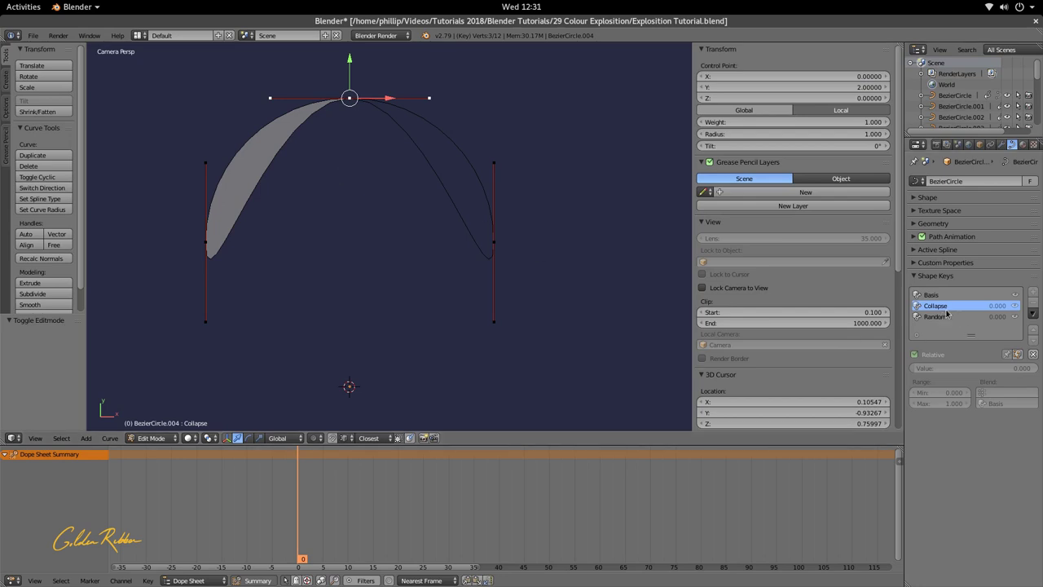
Step: Set the lower handle of the circle's left control point to Y 1.55213 so it coincides with the upper handle
right_click(206, 241)
right_click(206, 321)
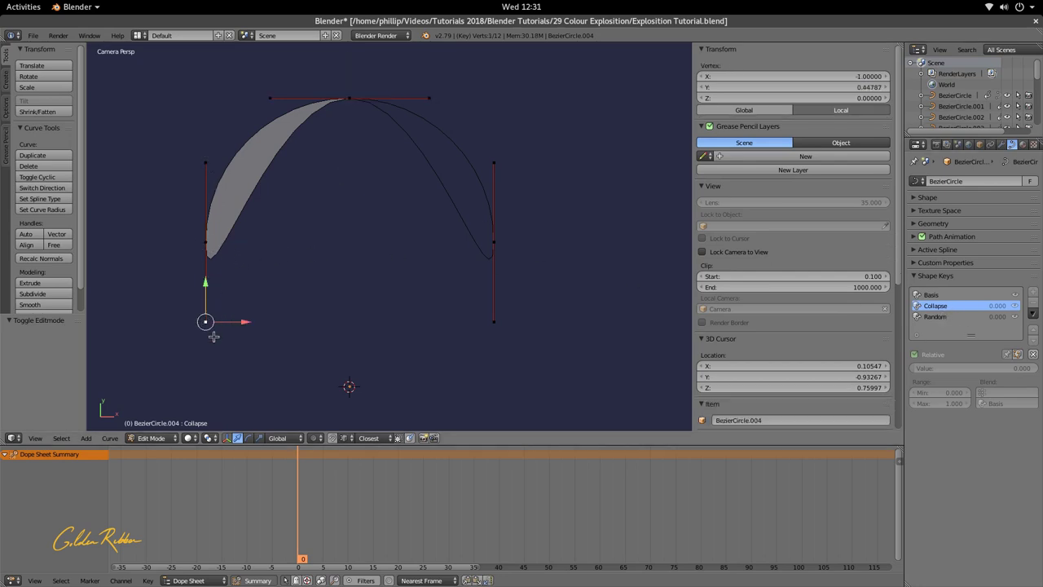
right_click(206, 163)
click(804, 87)
text(0.44787)
key(Return)
click(777, 76)
text(1.55213)
key(Return)
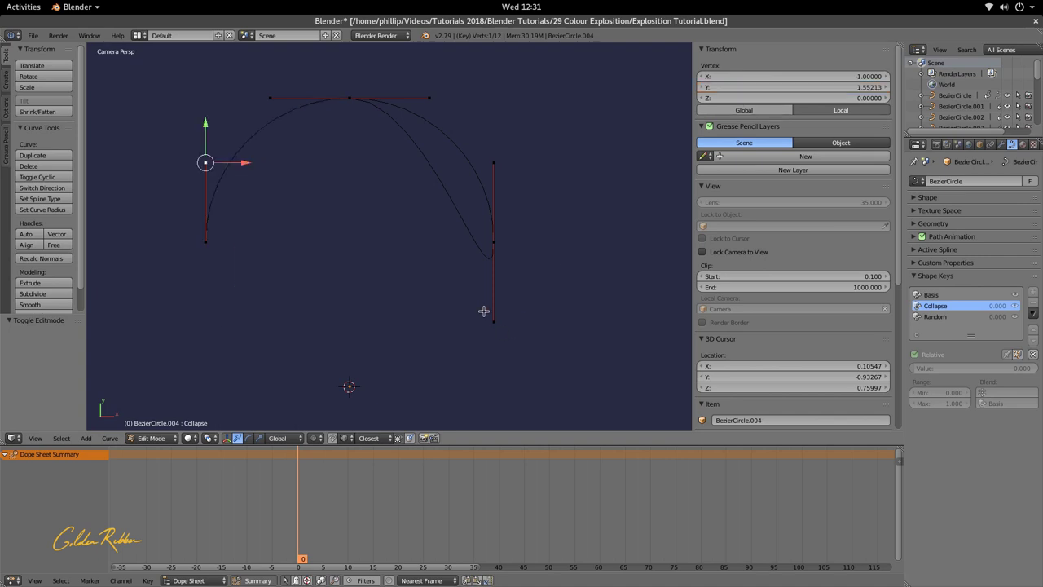
Step: Match the right control point's lower handle to its upper handle, return to Object Mode and test the Collapse value
key(Return)
key(ctrl+z)
key(ctrl+z)
key(Tab)
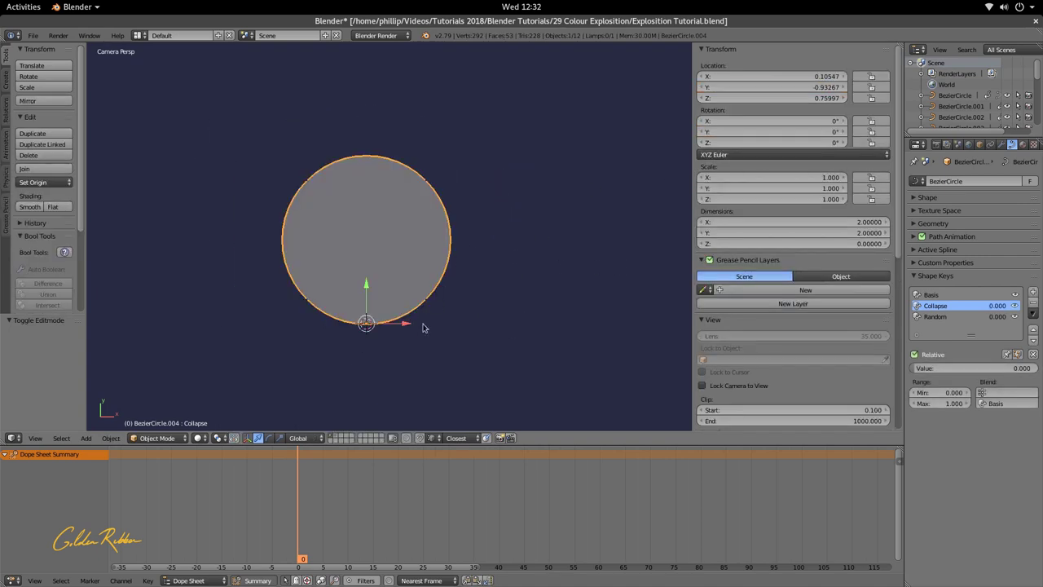
mouse_move(963, 368)
mouse_down()
mouse_move(1011, 368)
mouse_move(962, 368)
mouse_up()
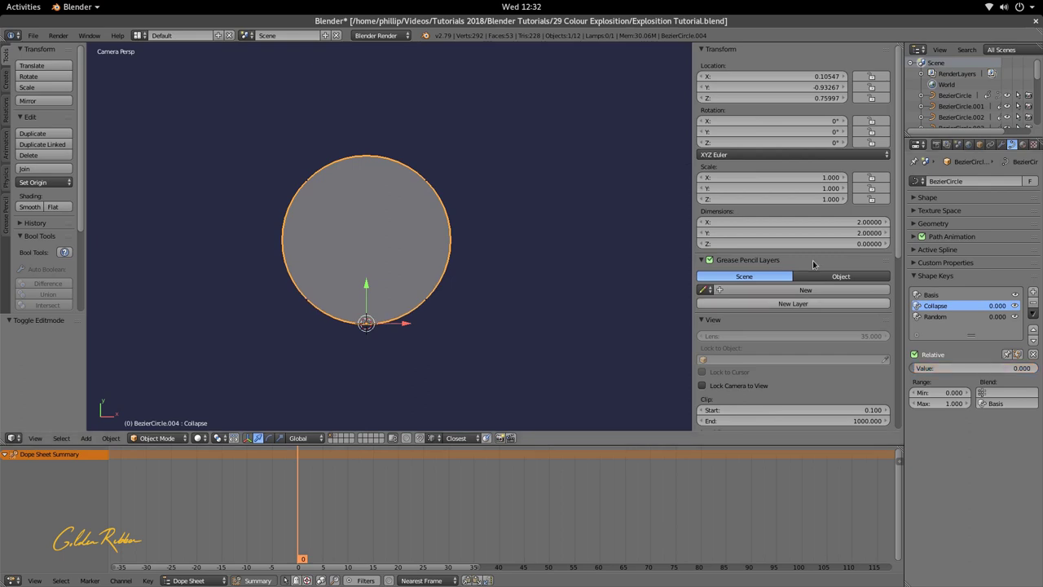
Step: Make the Random shape key active and set it relative to the Collapse key
click(965, 317)
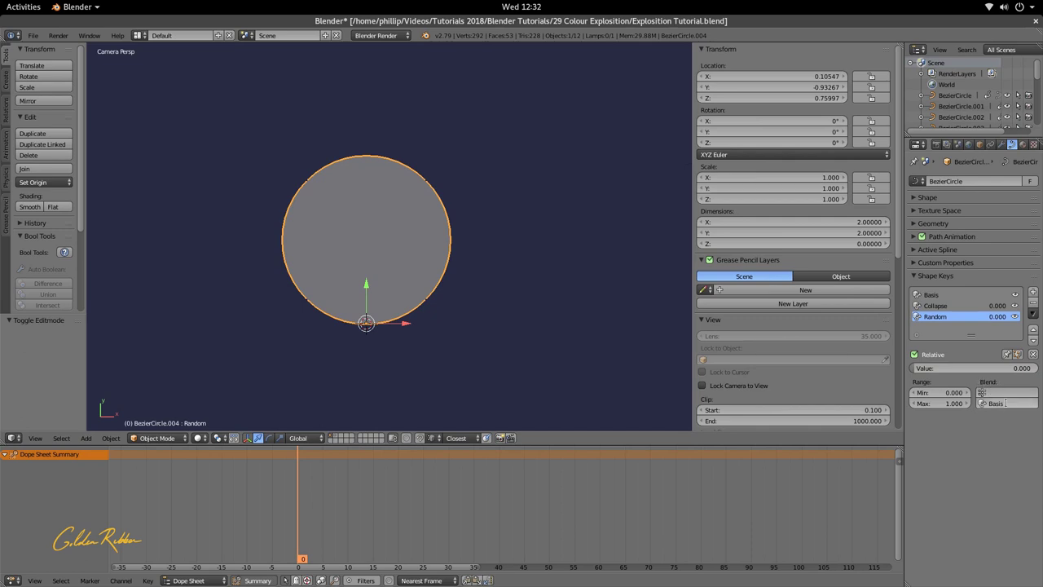
click(1007, 404)
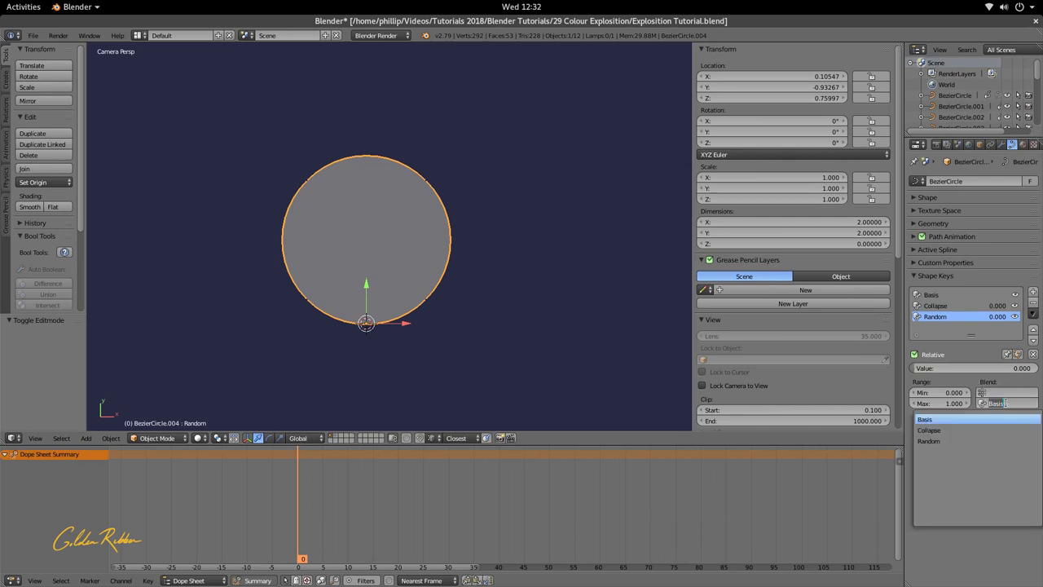
click(960, 429)
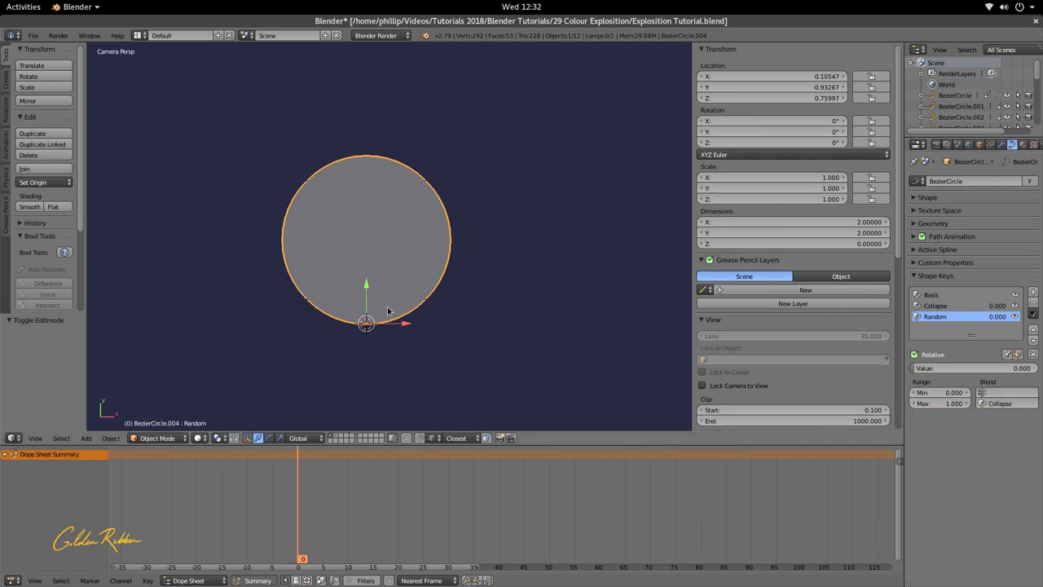
Step: In Edit Mode on the Random key, raise the bottom control point to just below the top of the circle and reposition its two handles
scroll(388, 310, up, 2)
shift+middle_drag(352, 308, 446, 311)
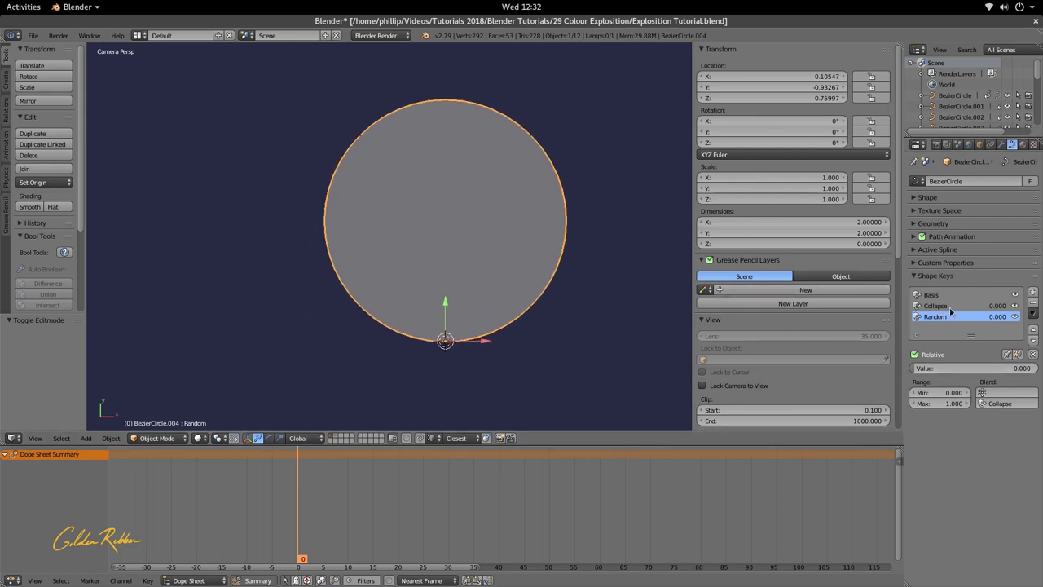
key(Tab)
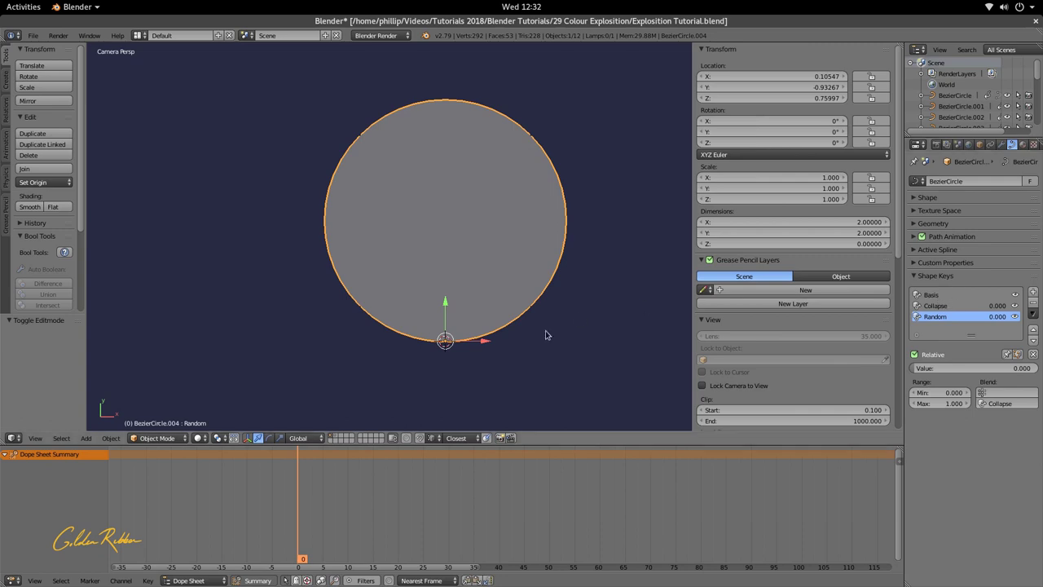
scroll(426, 310, down, 3)
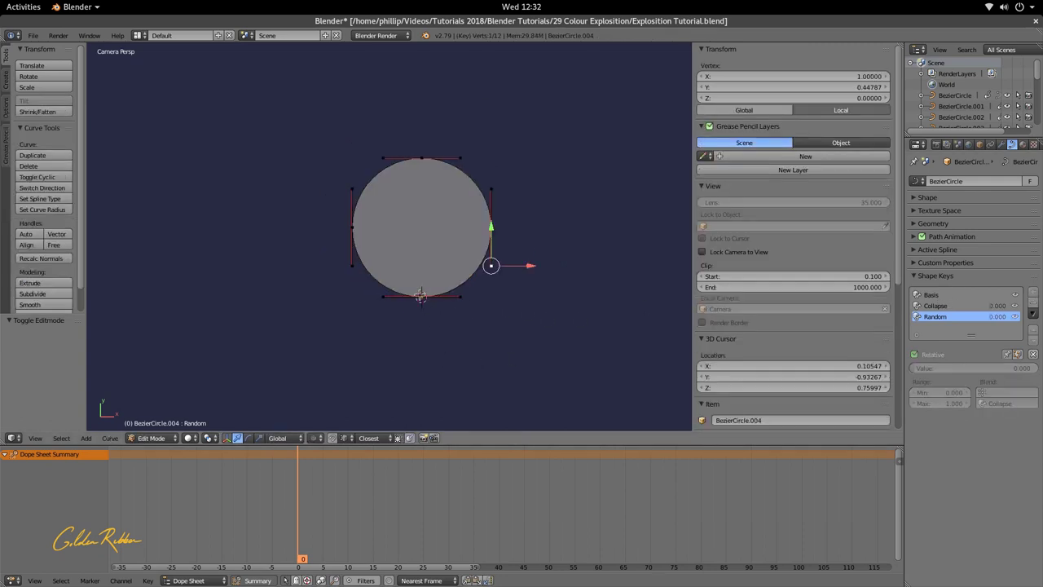
right_click(420, 295)
scroll(433, 280, up, 3)
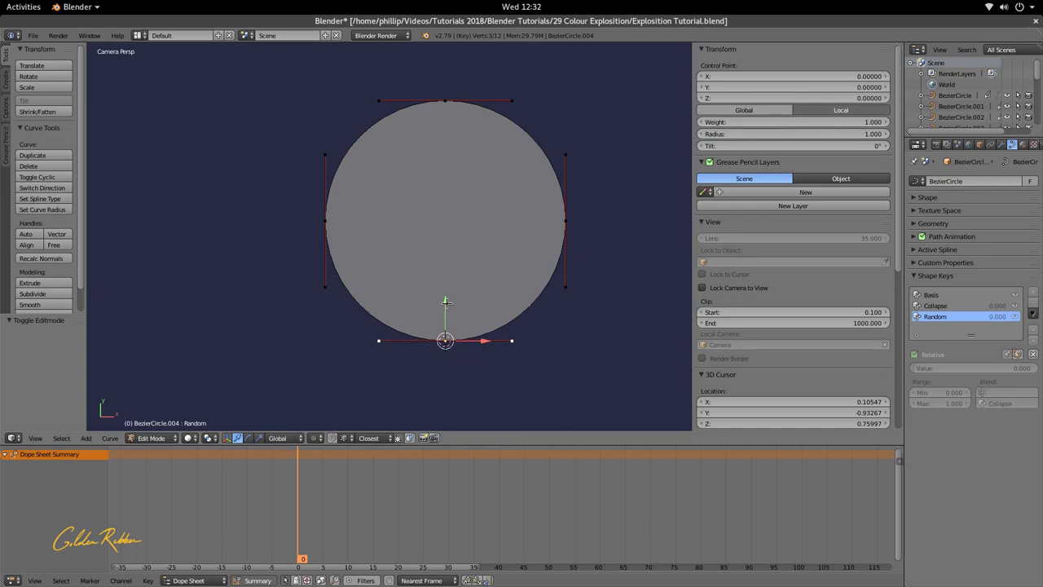
drag(446, 302, 465, 90)
drag(375, 126, 382, 114)
drag(514, 127, 546, 121)
Step: Shape the Random key into a thin crescent by raising the lower side handles and shifting the inner point to about X 0.13, Y 1.77
drag(326, 286, 352, 183)
drag(565, 286, 546, 190)
drag(448, 131, 463, 128)
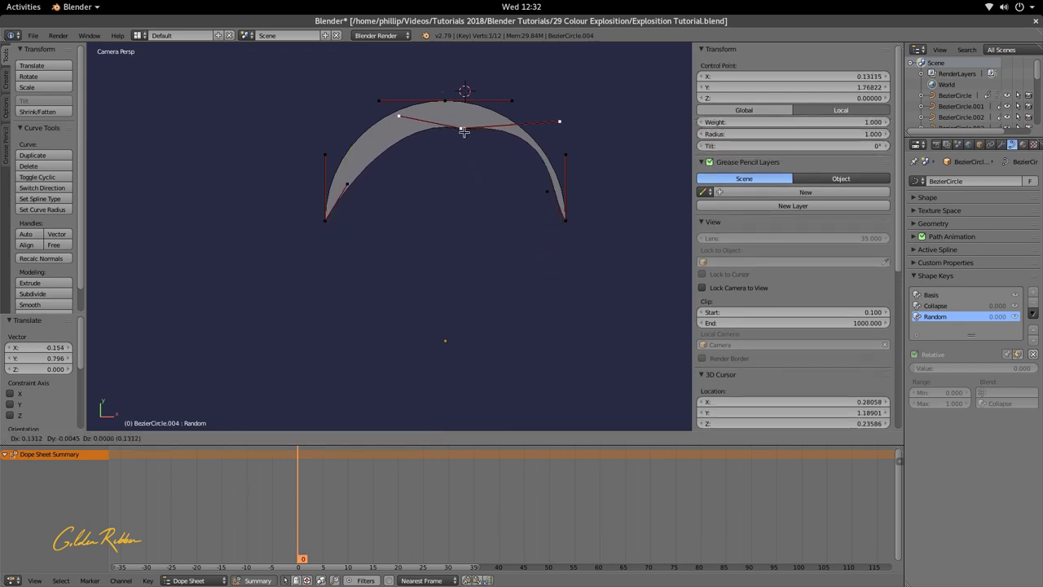
drag(557, 121, 543, 136)
click(547, 189)
drag(548, 190, 554, 177)
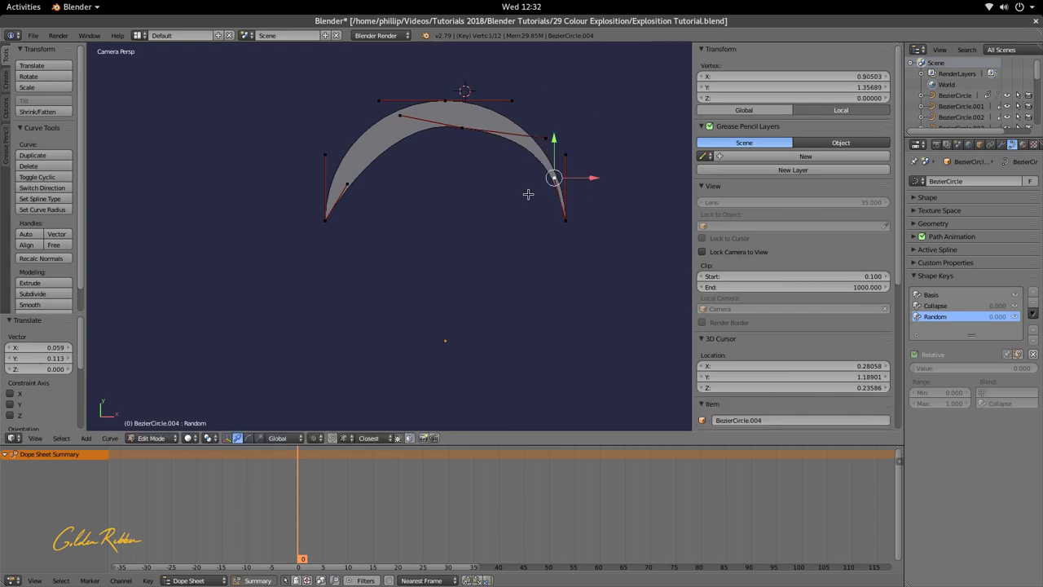
Step: Return to Object Mode, test the Collapse and Random shape key values, and make Collapse the active key
key(Tab)
drag(974, 368, 913, 369)
click(935, 306)
click(935, 316)
click(935, 307)
click(936, 316)
click(943, 307)
Step: Move the circle about 1.57 units down the Y axis, to the lower part of the camera frame
scroll(432, 233, down, 5)
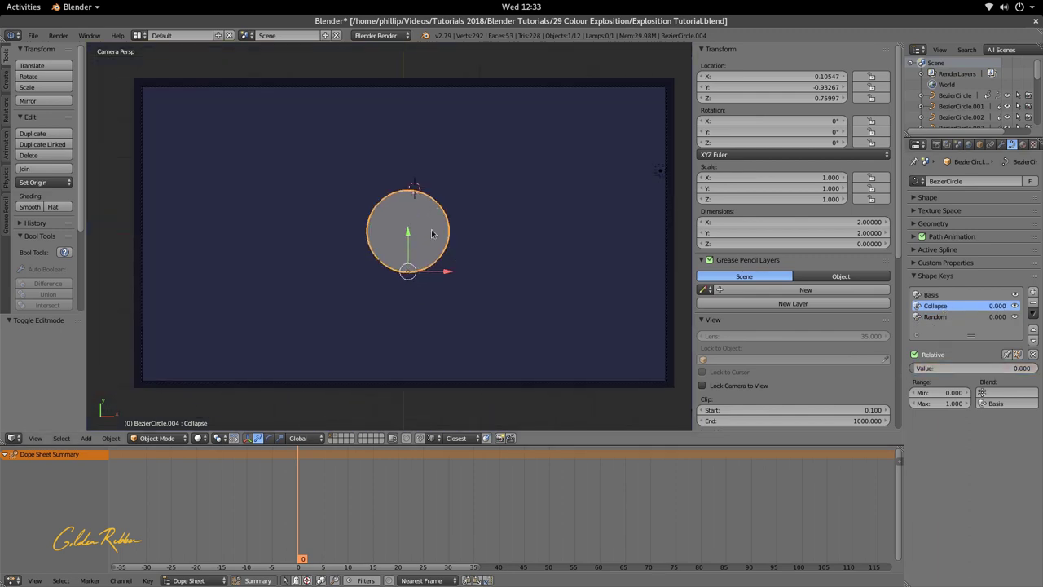
scroll(432, 234, down, 2)
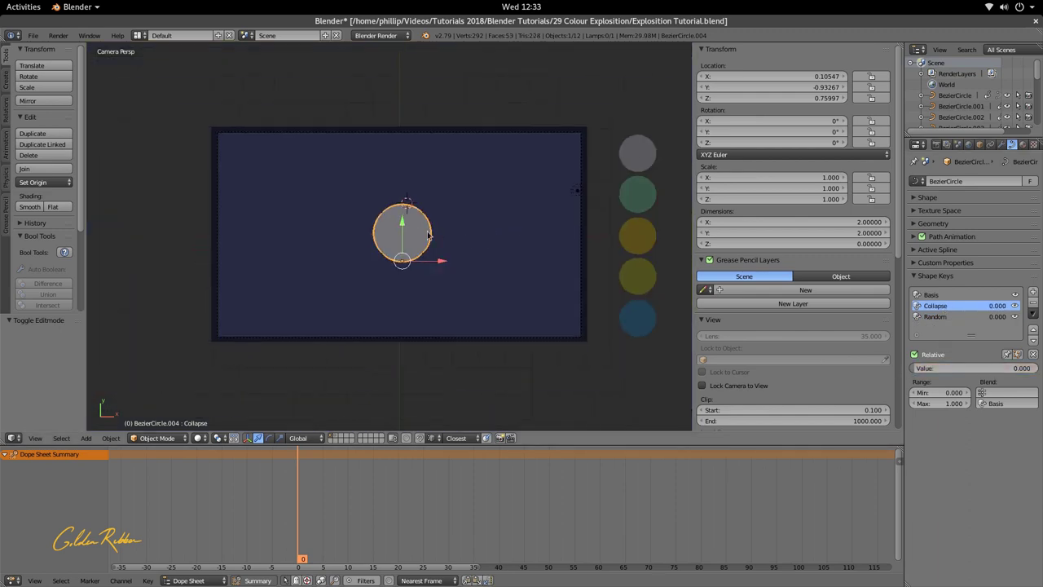
drag(399, 220, 402, 324)
scroll(478, 349, up, 4)
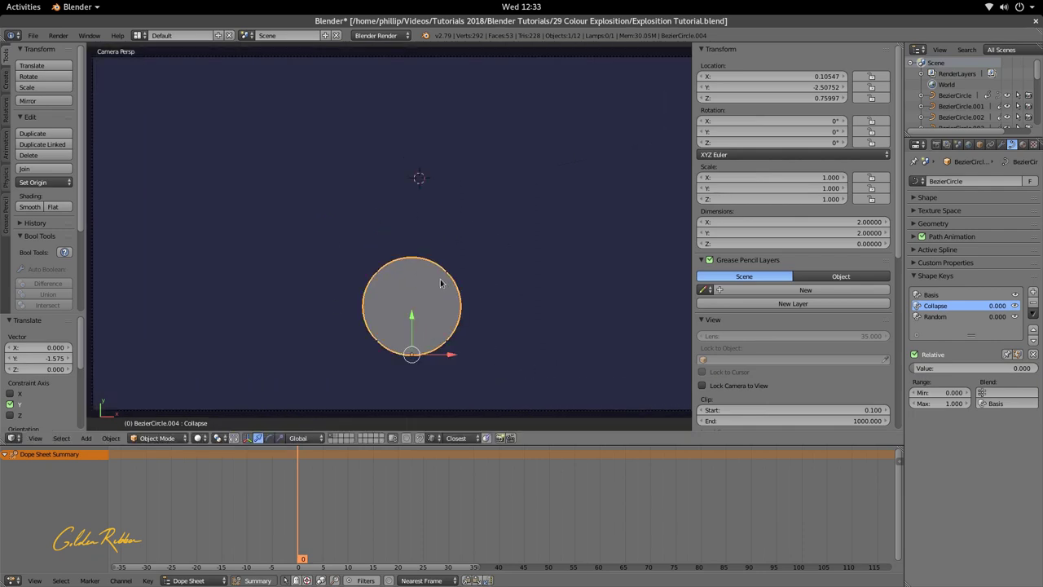
scroll(436, 280, down, 3)
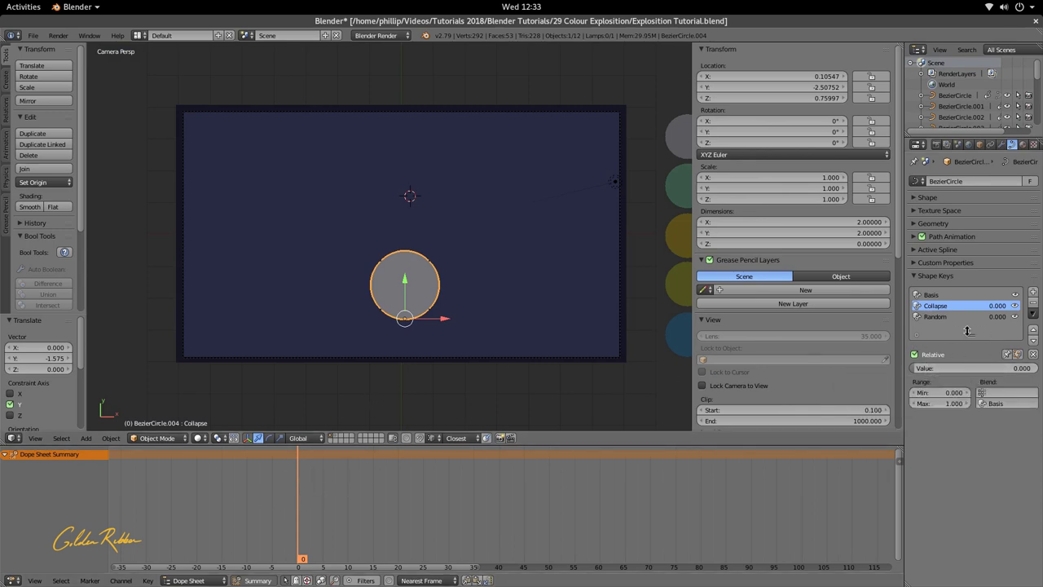
Step: Insert keyframes for the circle's scale of 1 on all axes at frame 8
click(980, 145)
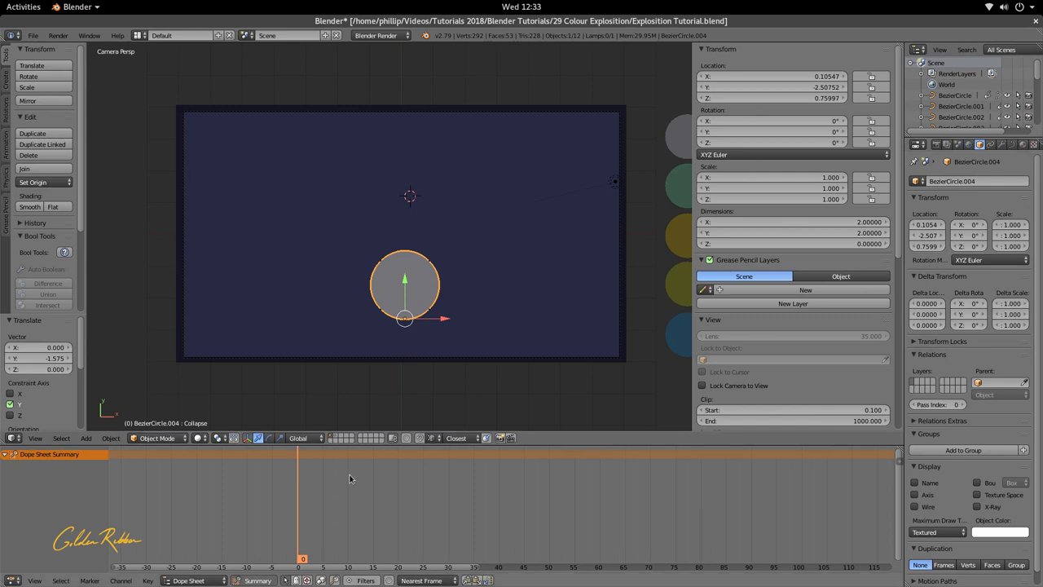
drag(308, 506, 323, 509)
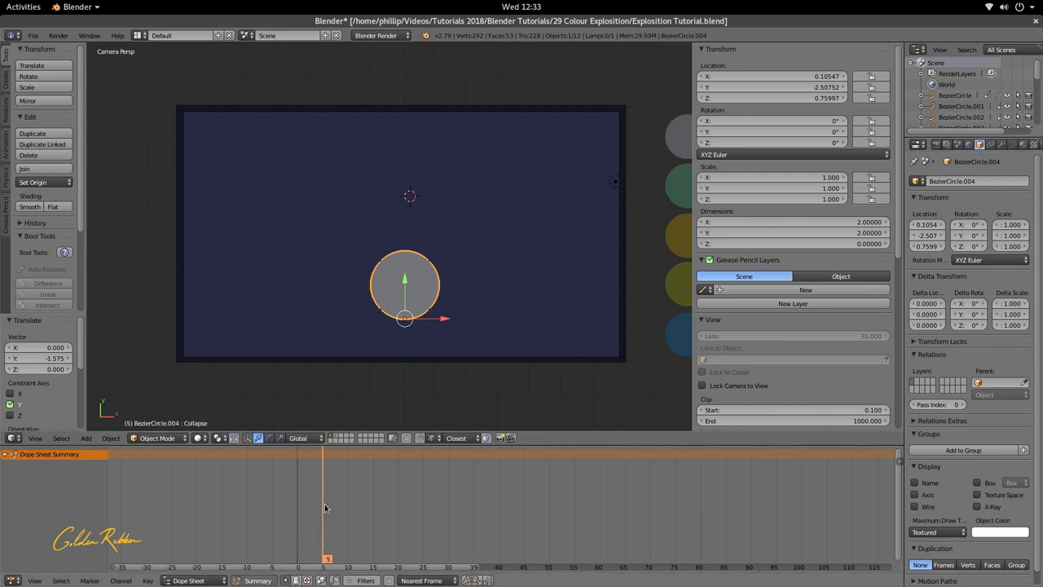
click(339, 511)
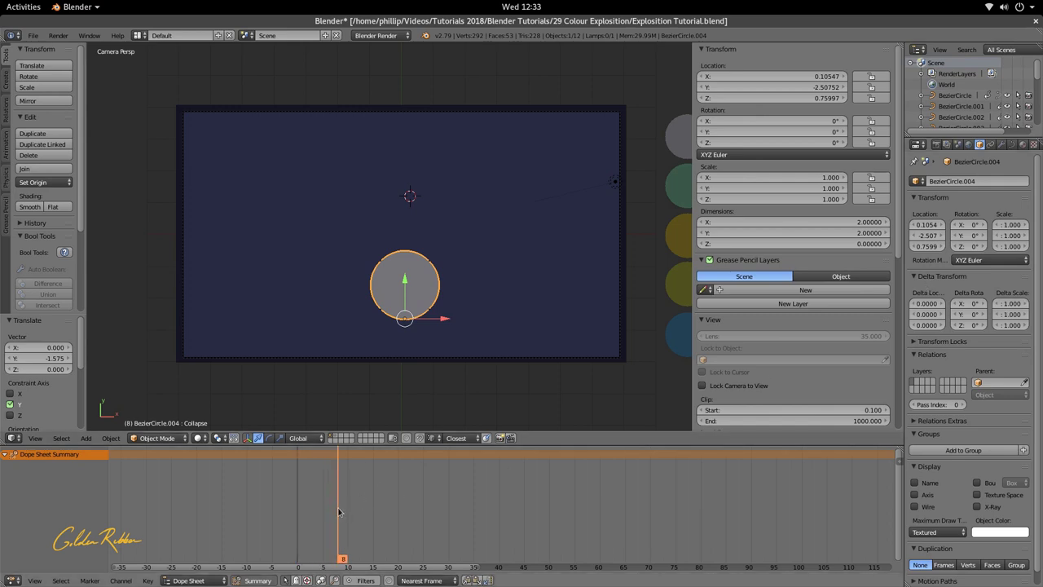
right_click(1011, 225)
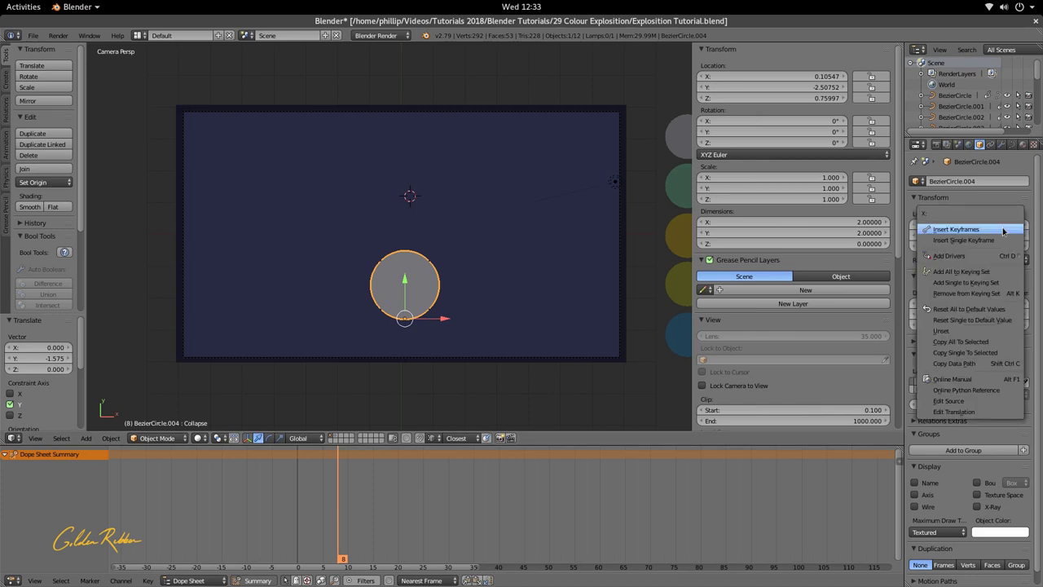
click(954, 214)
Step: Set the circle's scale to 0 on all axes at frame 0, keyframe it, and play the growth animation
drag(335, 539, 299, 554)
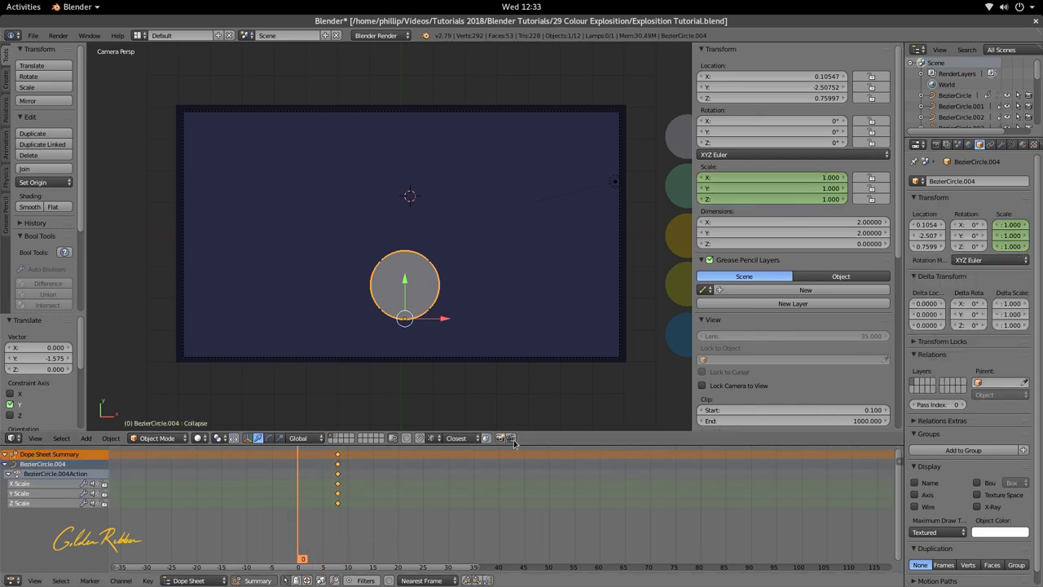
key(Return)
click(1010, 235)
text(0)
key(Return)
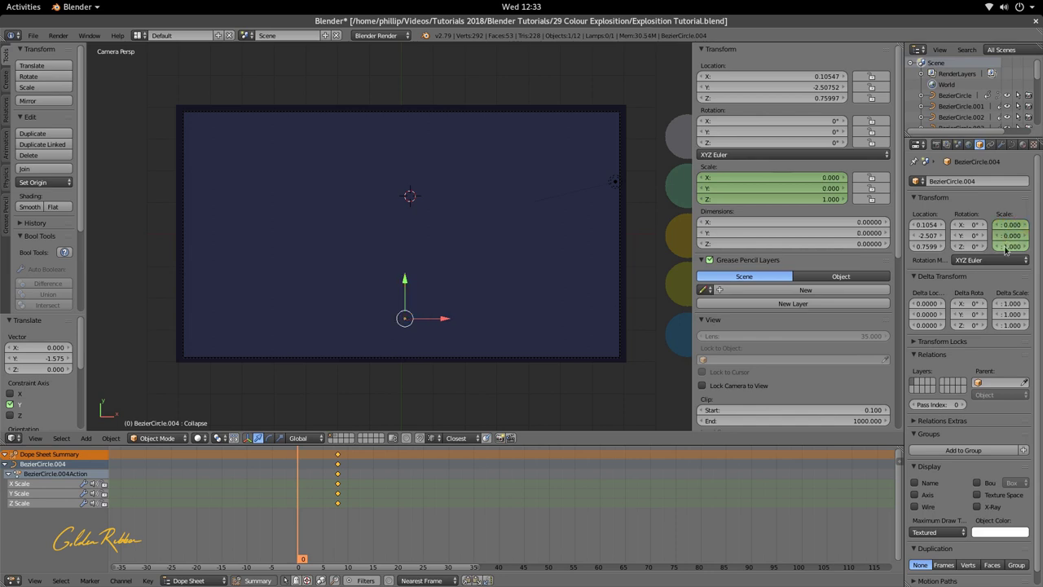
right_click(1008, 248)
click(970, 227)
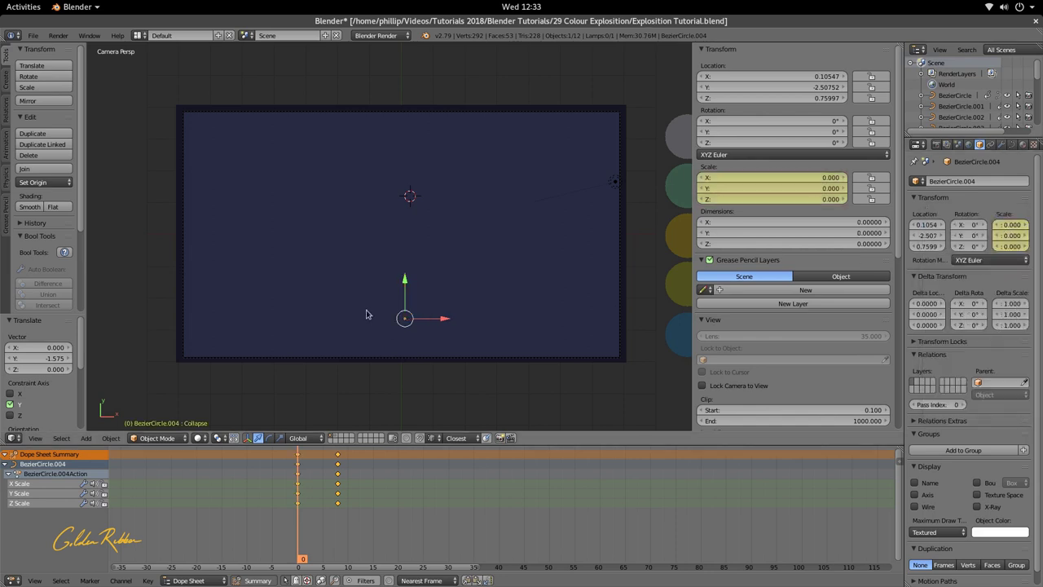
key(alt+a)
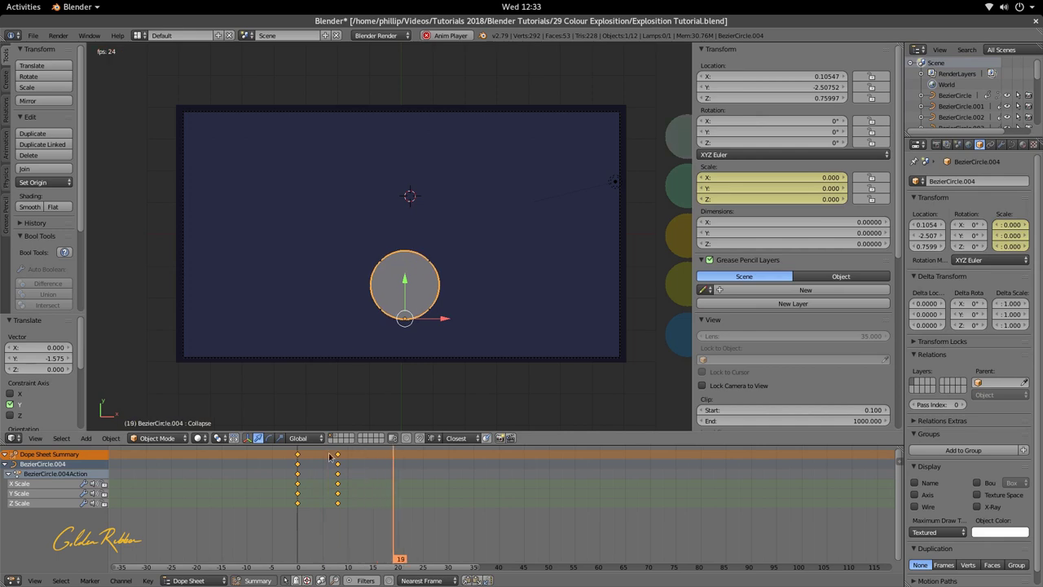
key(Escape)
Step: Insert a keyframe for the Collapse shape key's value of 0 at frame 5
drag(252, 527, 323, 523)
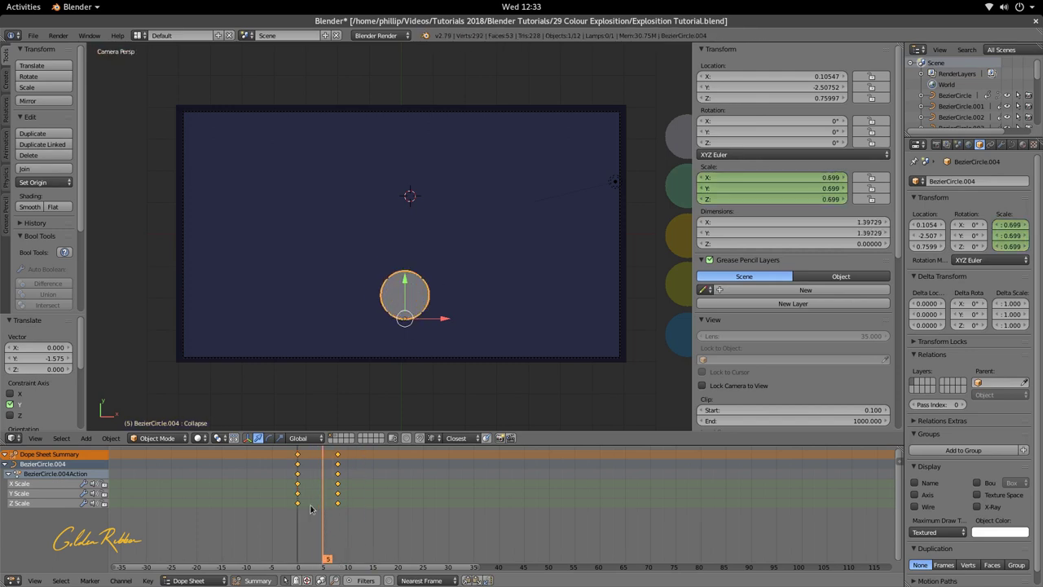
click(1011, 144)
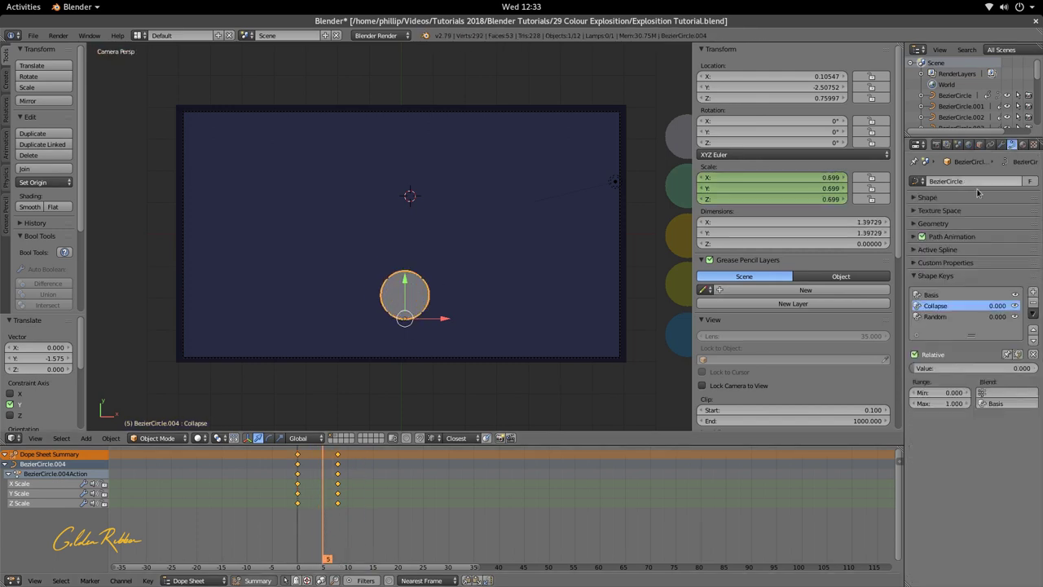
right_click(929, 371)
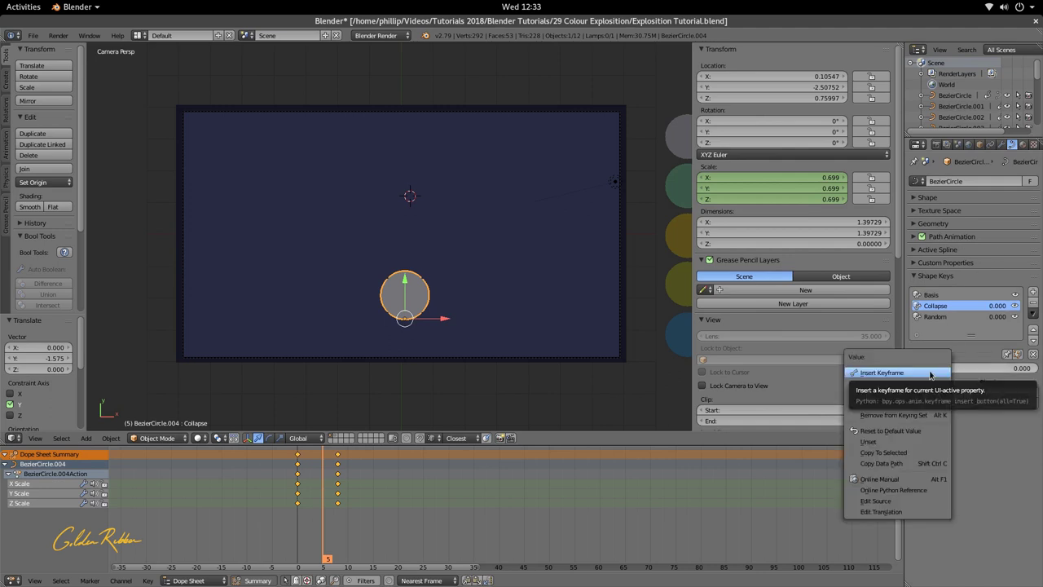
click(931, 368)
Step: Set the Collapse shape key to 1 at frame 12, keyframe it, and play the collapse animation
drag(343, 485, 351, 486)
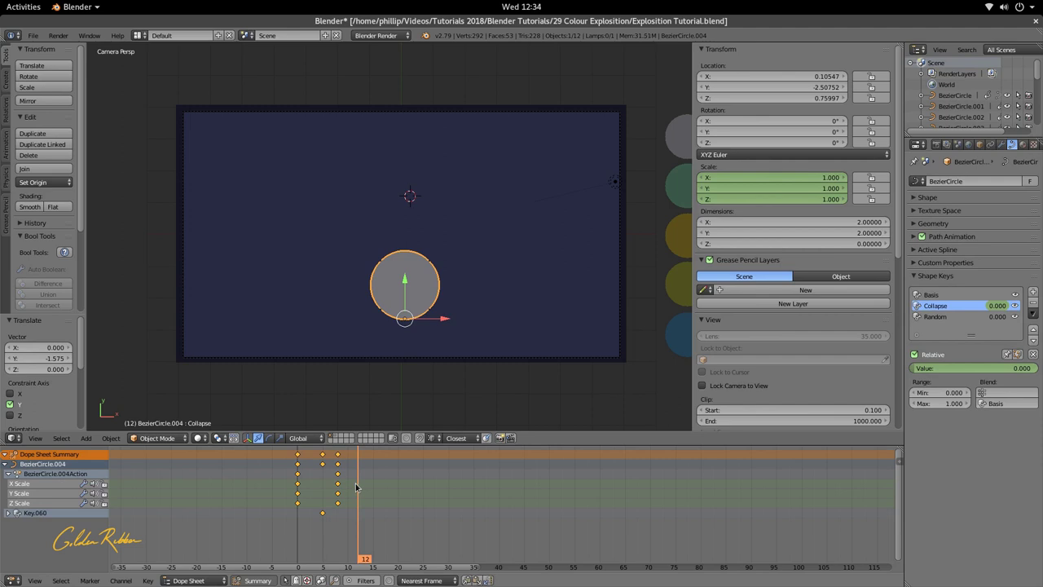
drag(945, 369, 1014, 373)
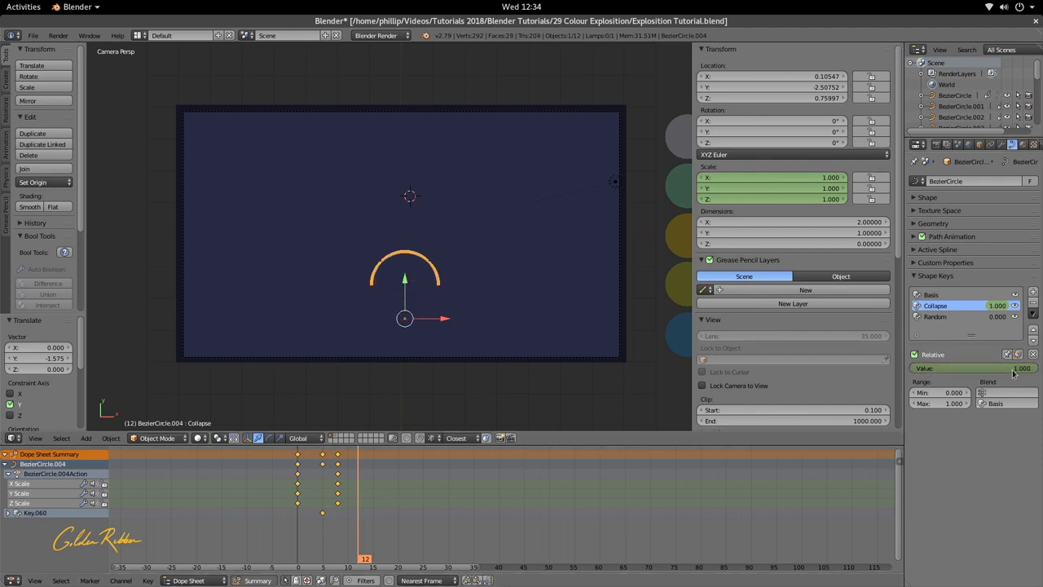
right_click(1015, 373)
click(1012, 373)
key(alt+a)
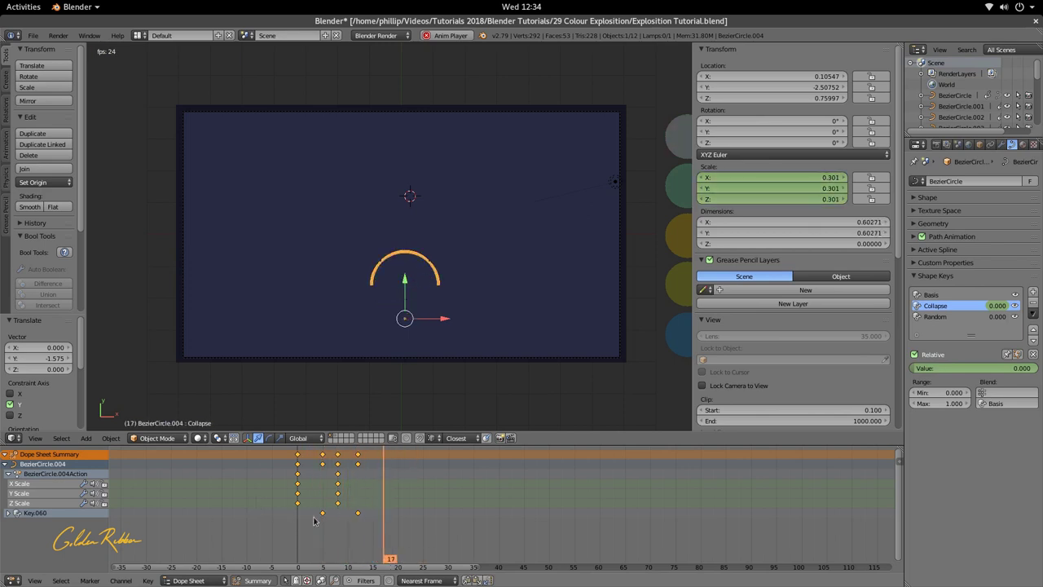
key(Escape)
key(shift+Left)
key(alt+a)
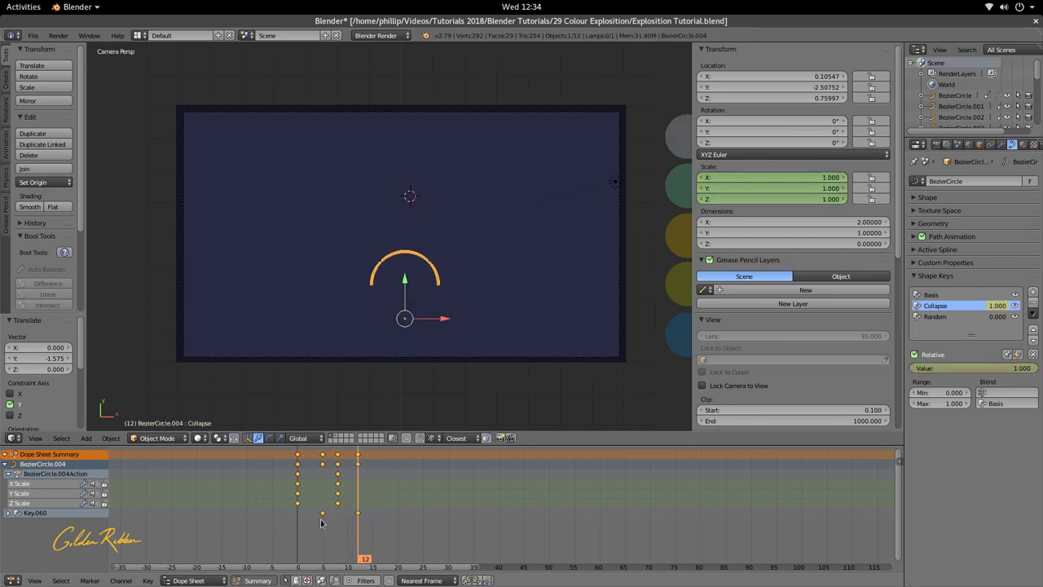
key(alt+a)
Step: Set the Random shape key to 1 at frame 9 and insert a keyframe for its value
click(347, 520)
drag(337, 520, 333, 520)
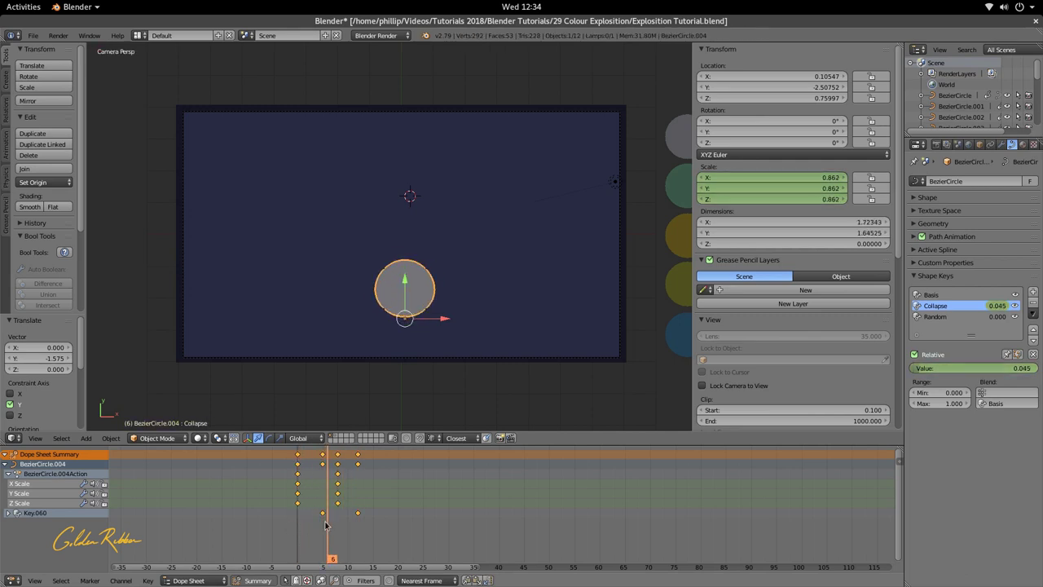
click(936, 316)
drag(969, 367, 978, 367)
drag(326, 513, 344, 513)
drag(978, 368, 1032, 367)
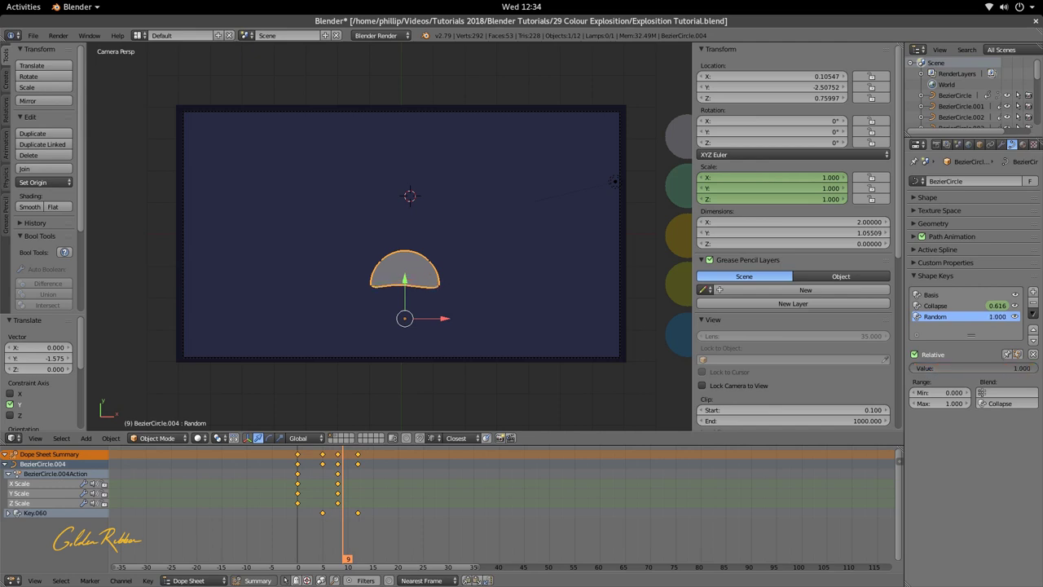
right_click(982, 371)
click(978, 367)
Step: Set the Random shape key's value to 0 at frame 7 and insert a keyframe
drag(348, 533, 334, 530)
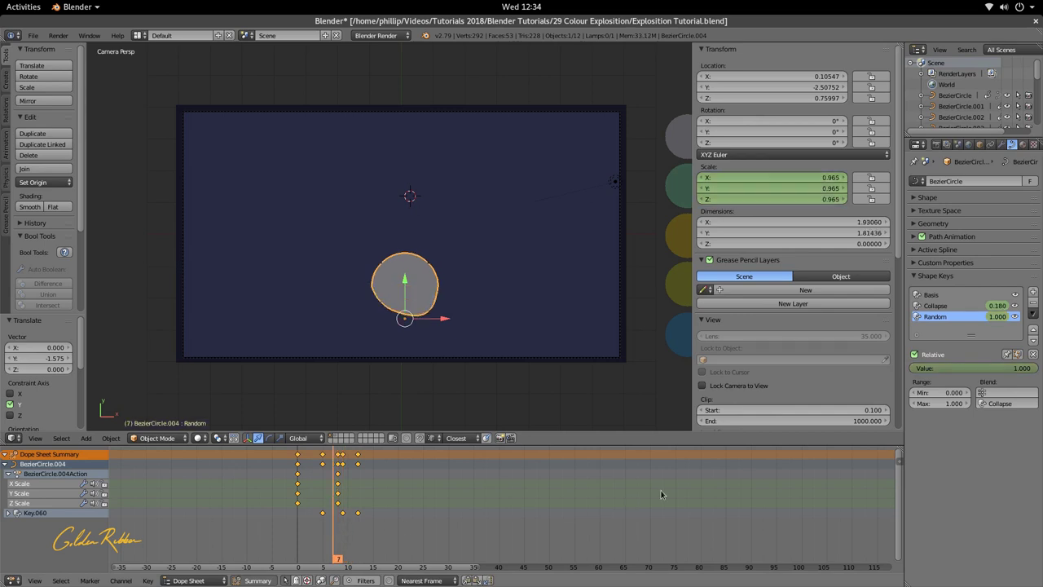
drag(958, 368, 917, 369)
right_click(945, 369)
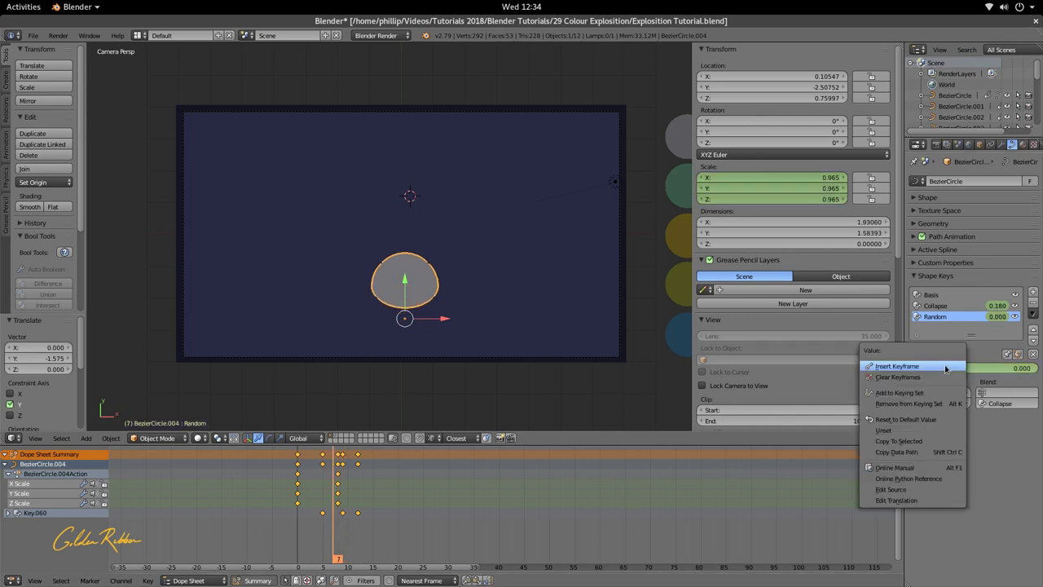
click(946, 366)
Step: Keyframe the Random shape key's value at 0 on frame 12 and preview the animation
drag(341, 532, 352, 531)
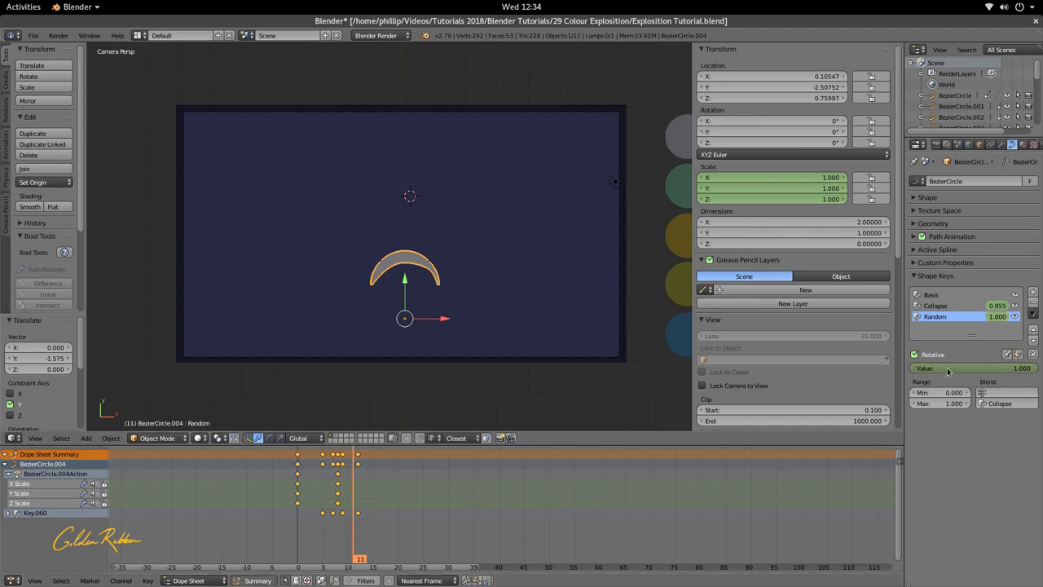
drag(354, 523, 356, 523)
mouse_move(941, 368)
mouse_down()
mouse_move(921, 369)
mouse_move(944, 370)
mouse_up()
right_click(944, 370)
click(929, 368)
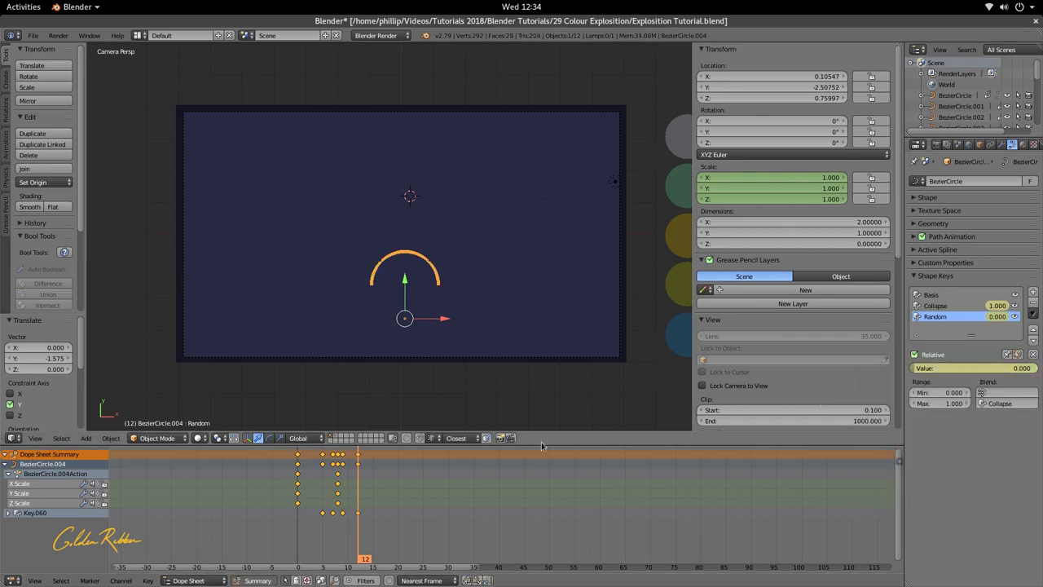
drag(364, 510, 338, 513)
key(alt+a)
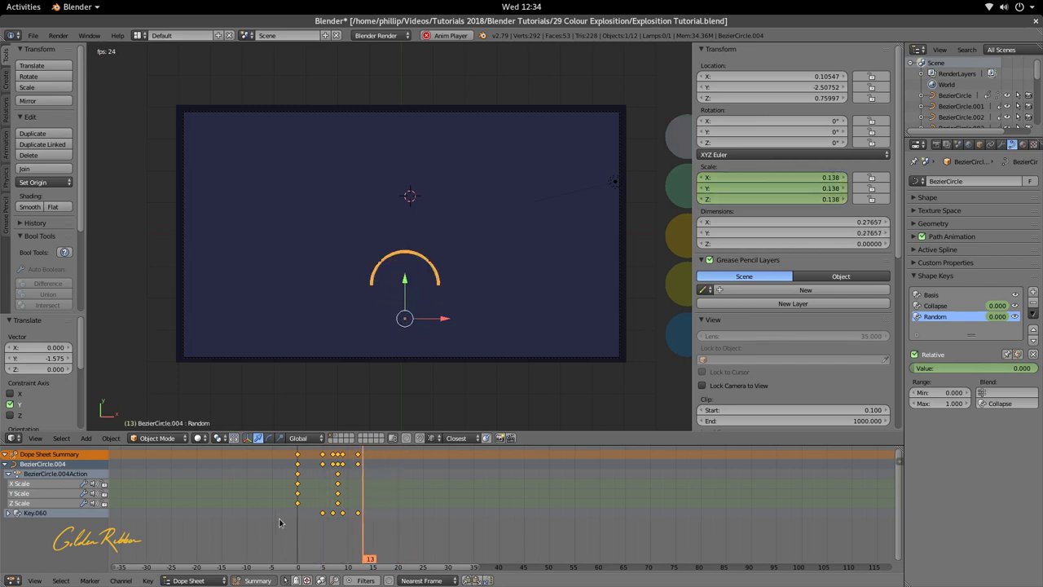
key(alt+a)
drag(368, 511, 354, 517)
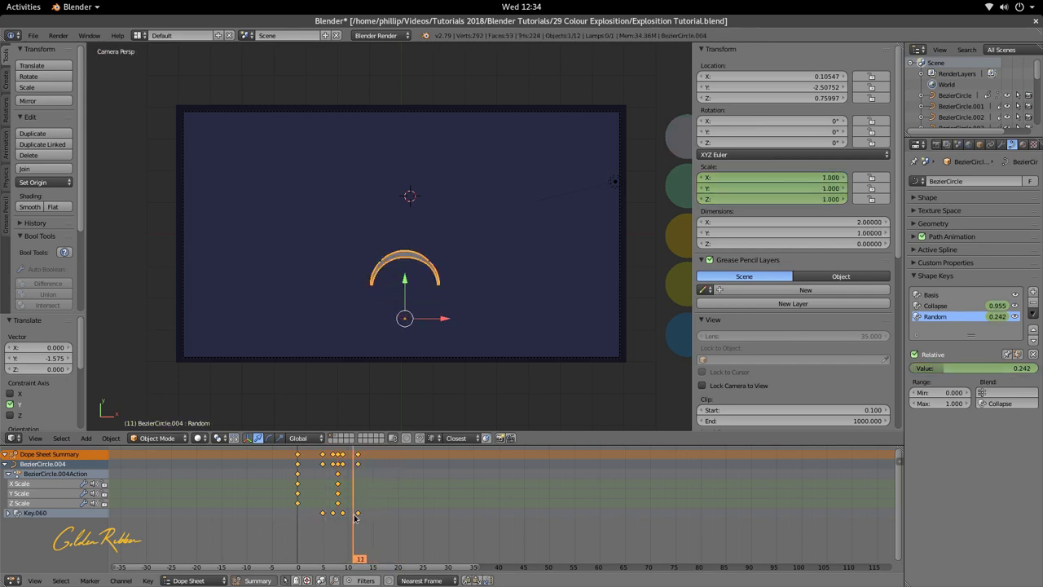
Step: Expand the shape key channels and move the Random channel's frame 9 keyframe to frame 8
ctrl+middle_drag(346, 514, 495, 503)
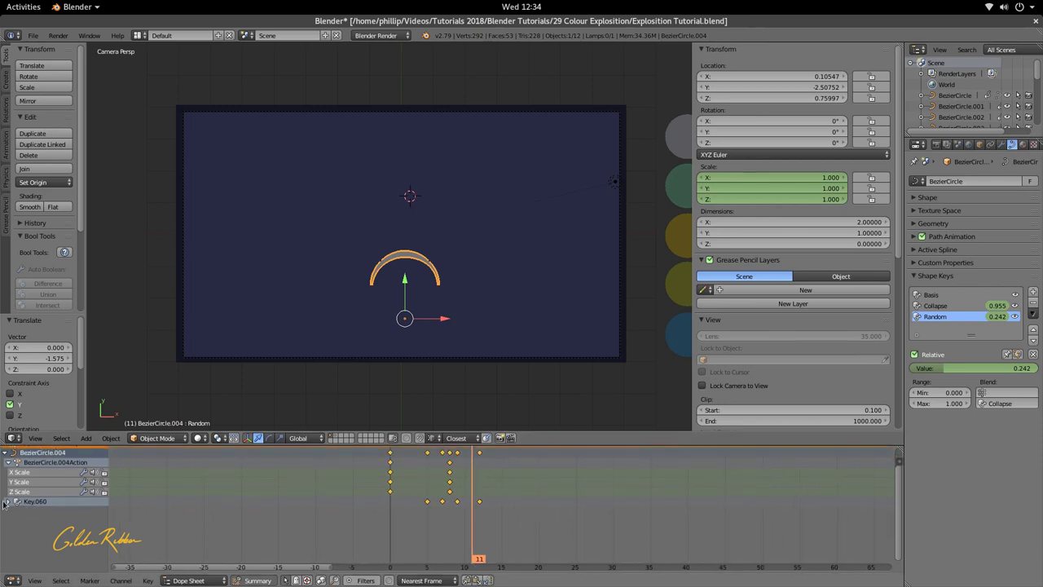
click(6, 502)
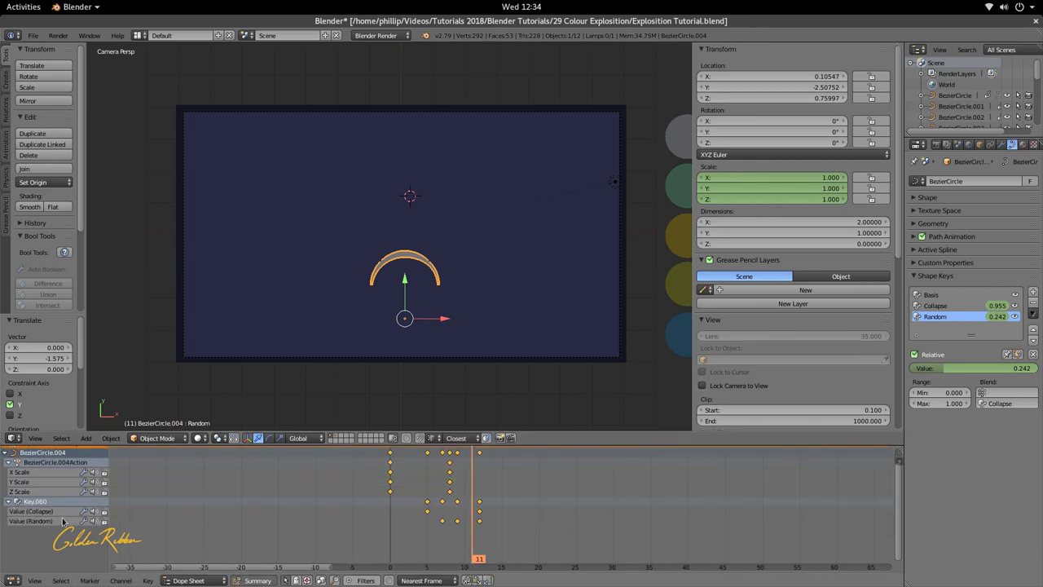
click(454, 521)
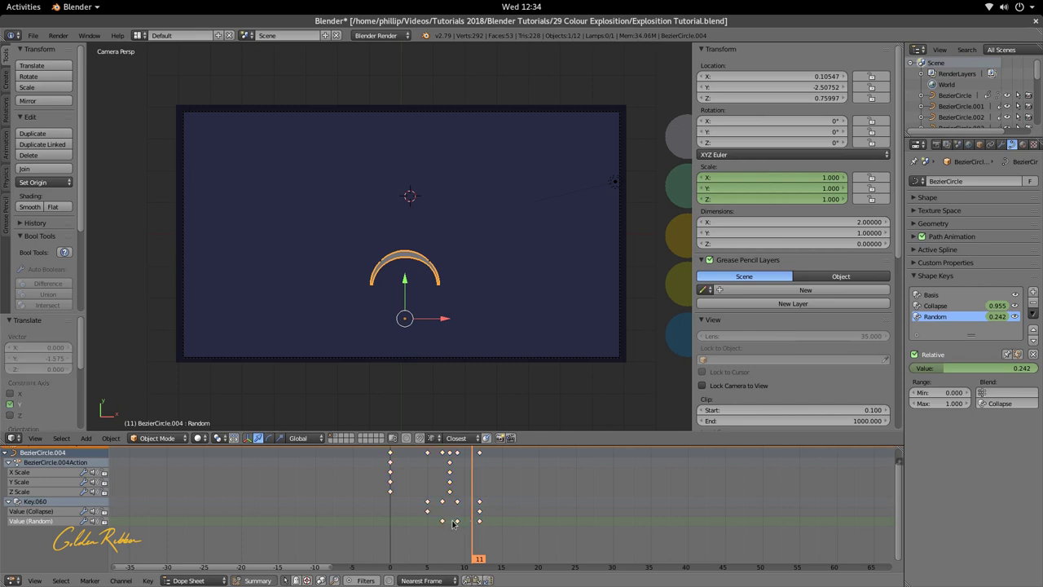
key(g)
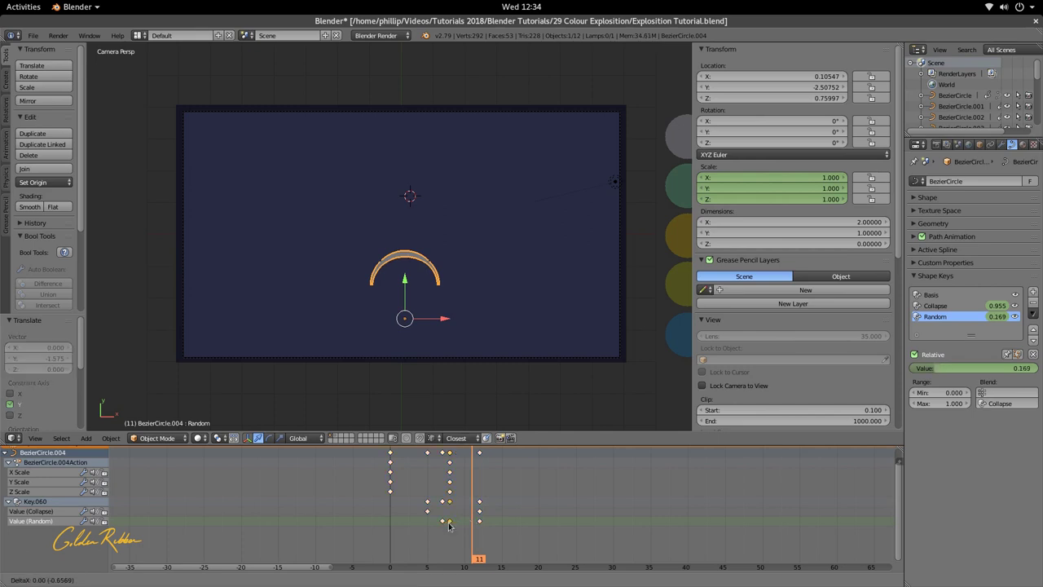
click(446, 524)
drag(440, 525, 450, 534)
Step: Play the animation several times to check the circle's growth and collapse timing
key(alt+a)
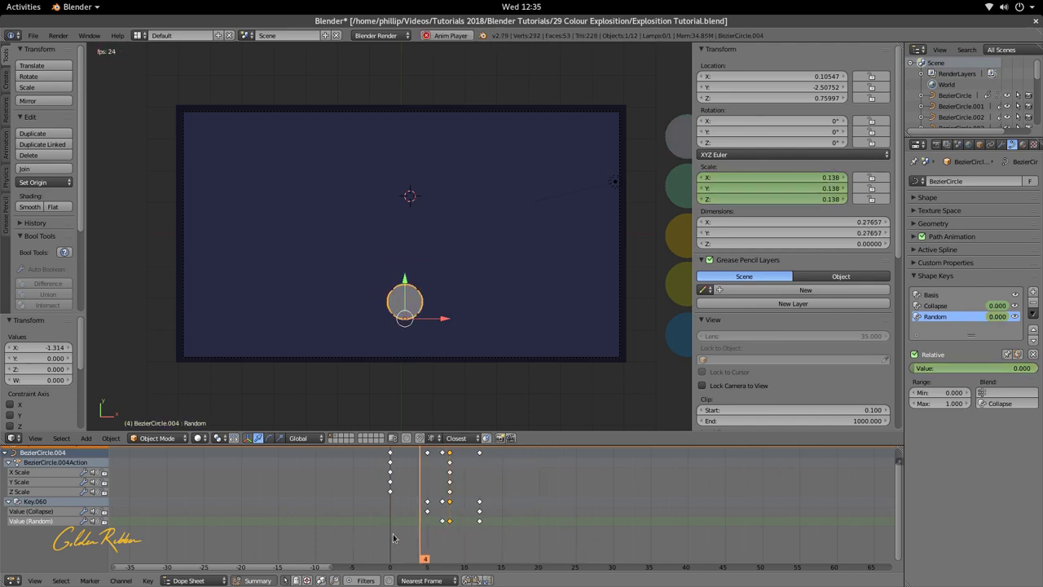
key(Escape)
key(alt+a)
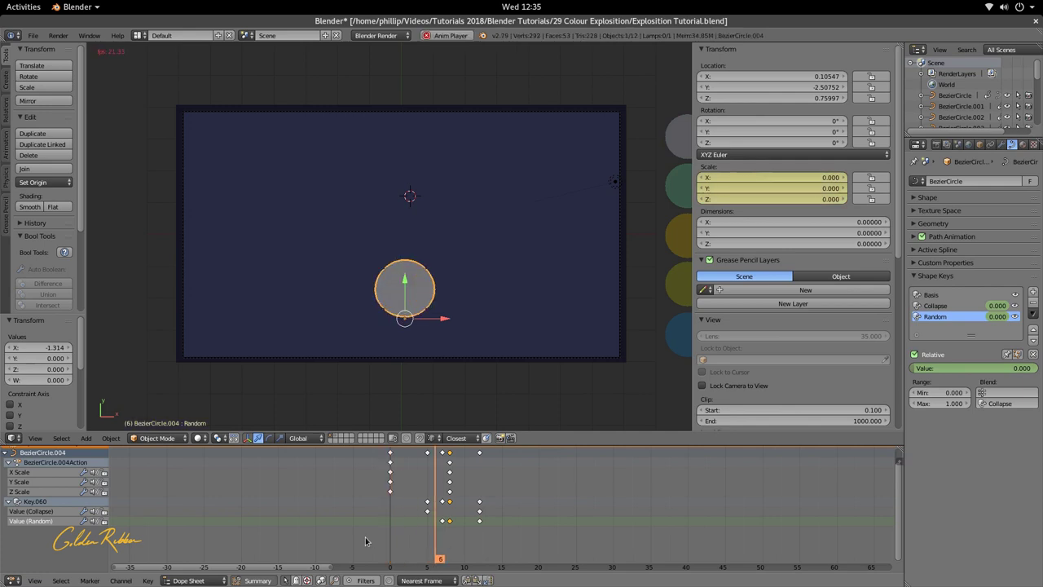
key(Escape)
key(alt+a)
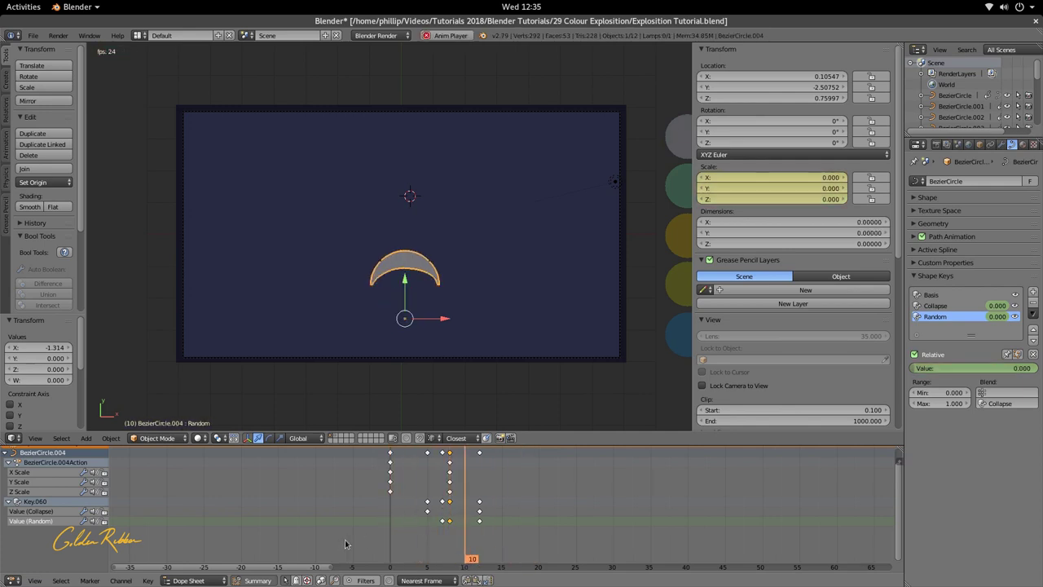
key(Escape)
Step: Go to frame 5, change the Dope Sheet area to a Graph Editor, and make it taller
drag(415, 493, 427, 522)
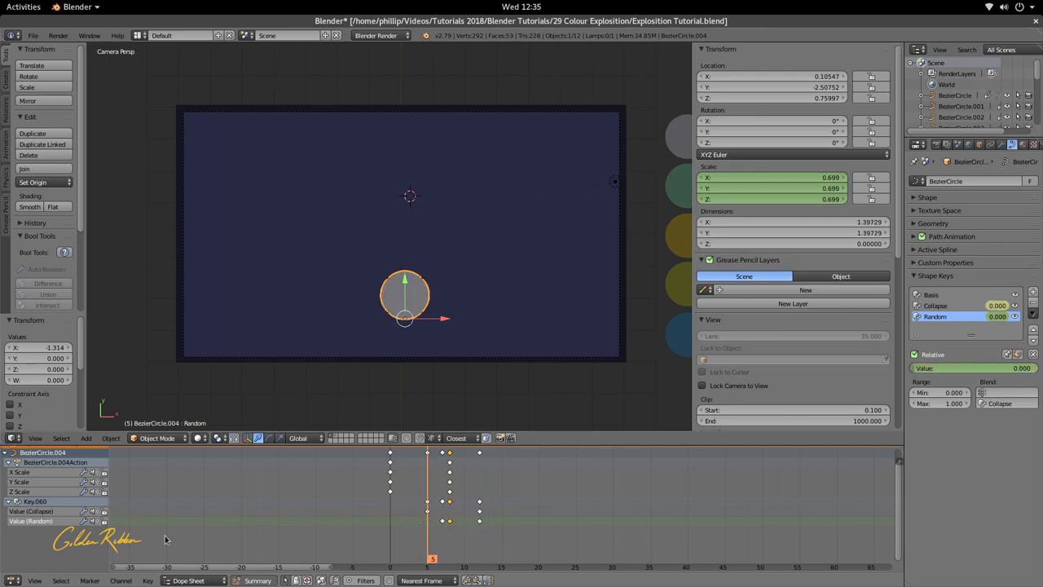
click(11, 579)
click(59, 535)
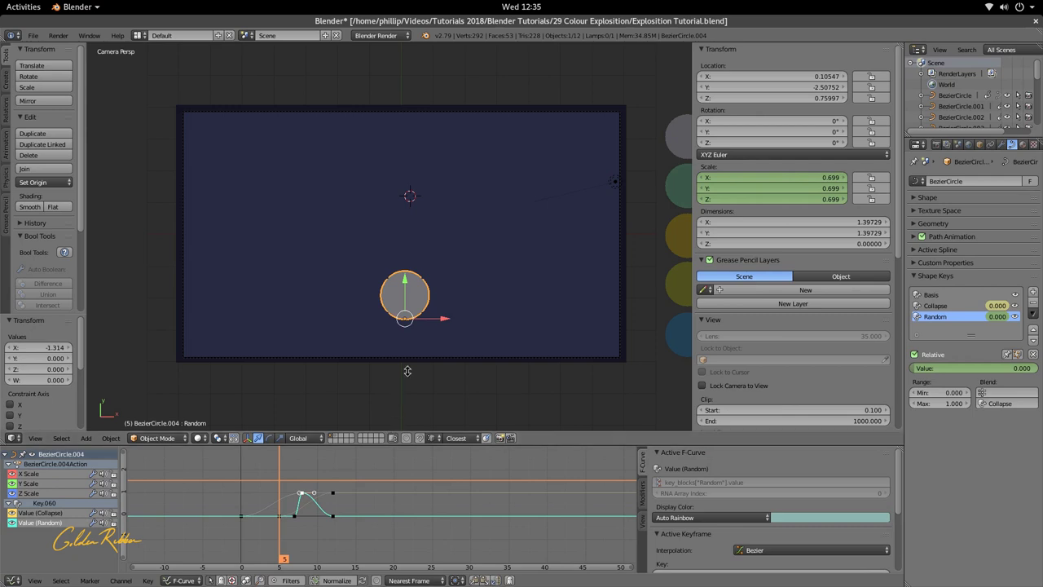
drag(407, 445, 408, 382)
drag(293, 492, 276, 520)
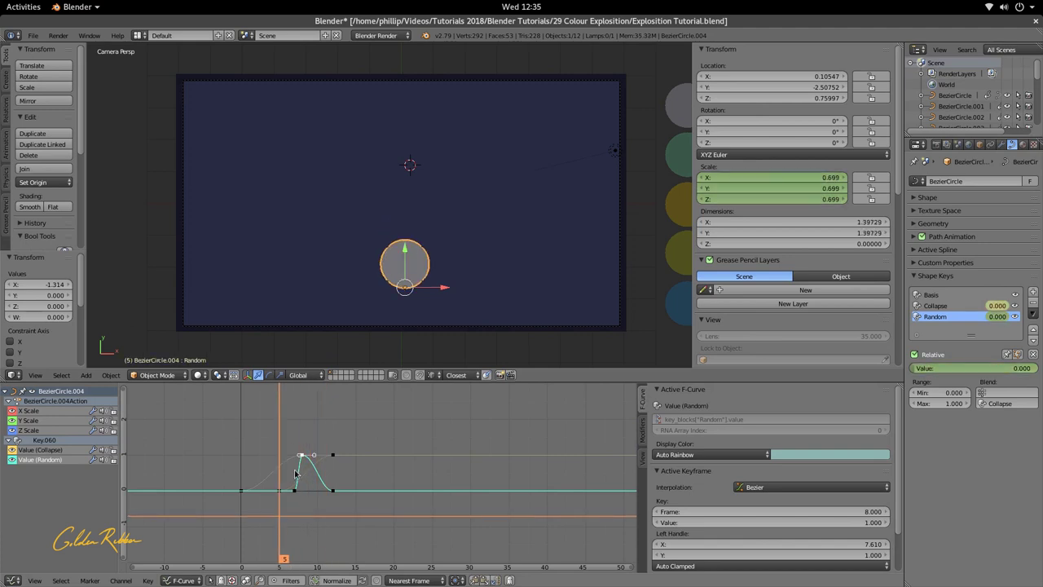
Step: Set the Collapse curve's frame 5 keyframe to Quartic interpolation with Ease Out easing
click(49, 450)
click(54, 460)
click(55, 450)
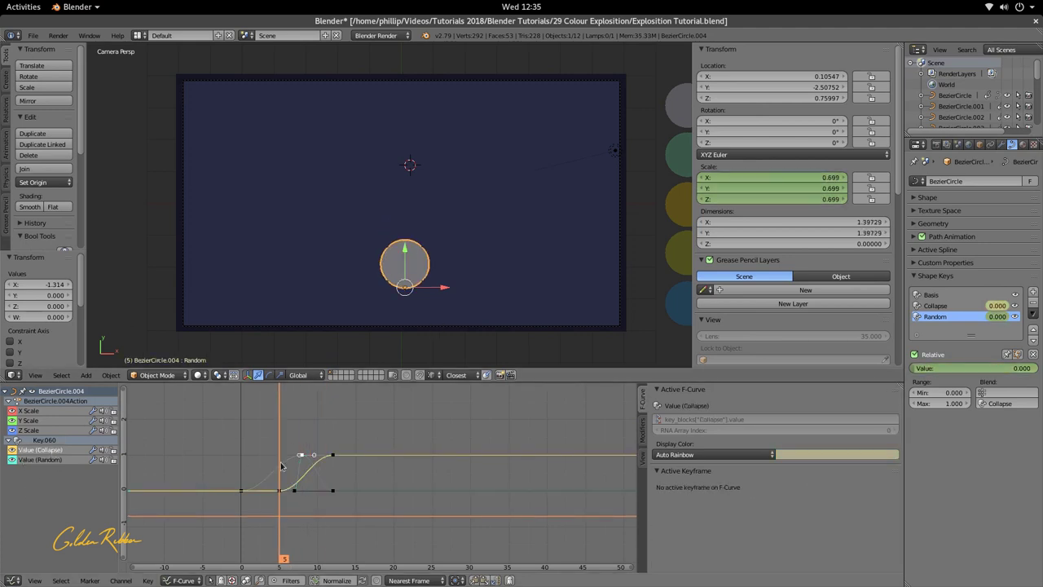
right_click(281, 491)
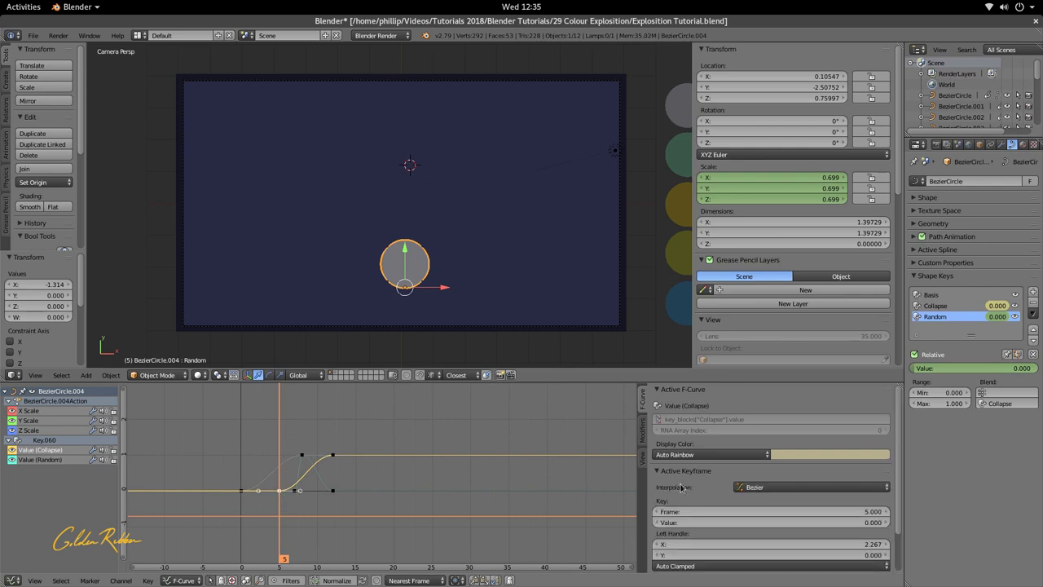
click(763, 487)
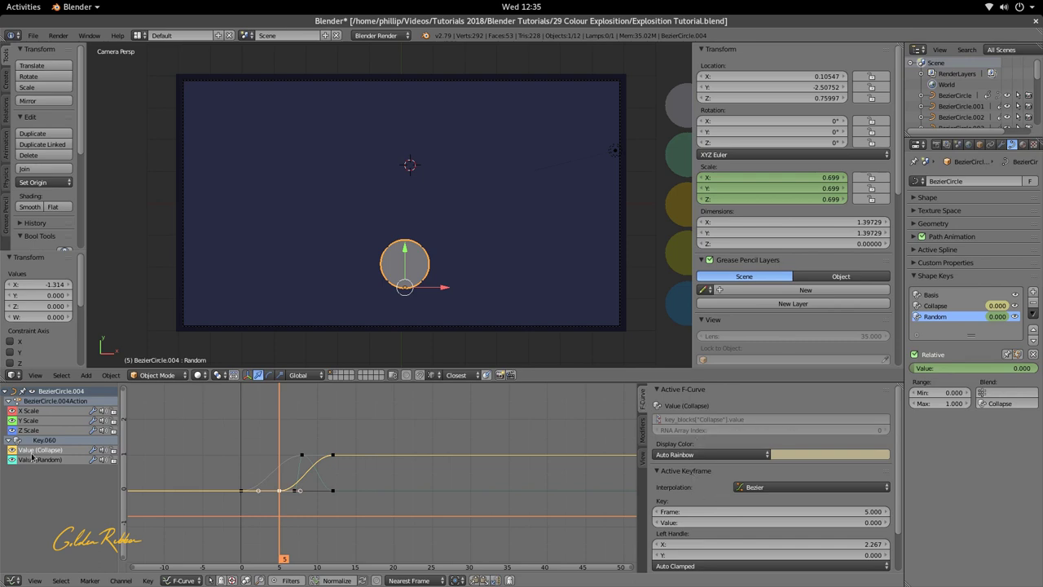
click(768, 489)
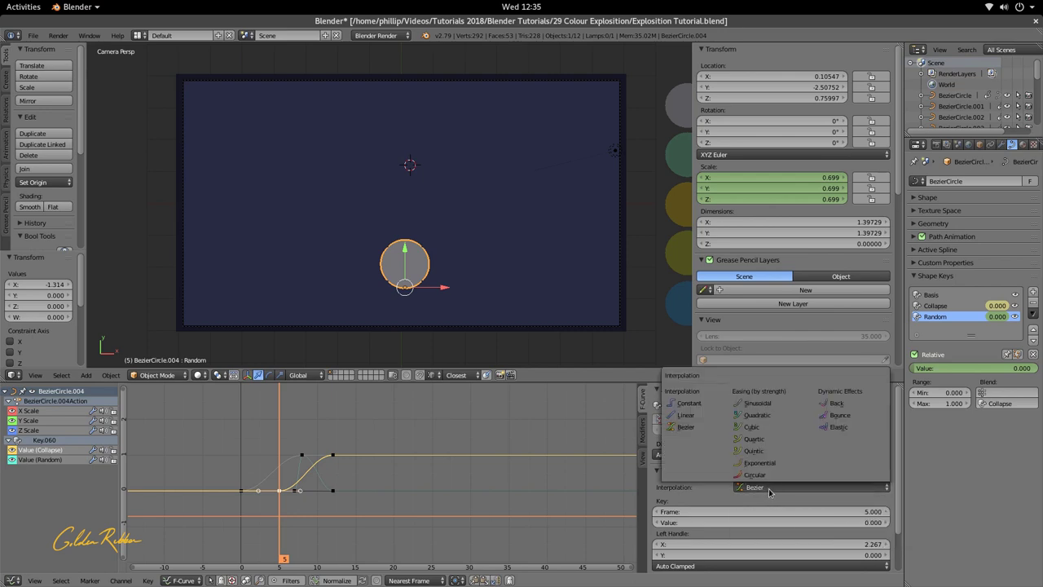
click(771, 439)
click(772, 499)
click(766, 462)
scroll(281, 499, up, 2)
middle_drag(280, 499, 485, 475)
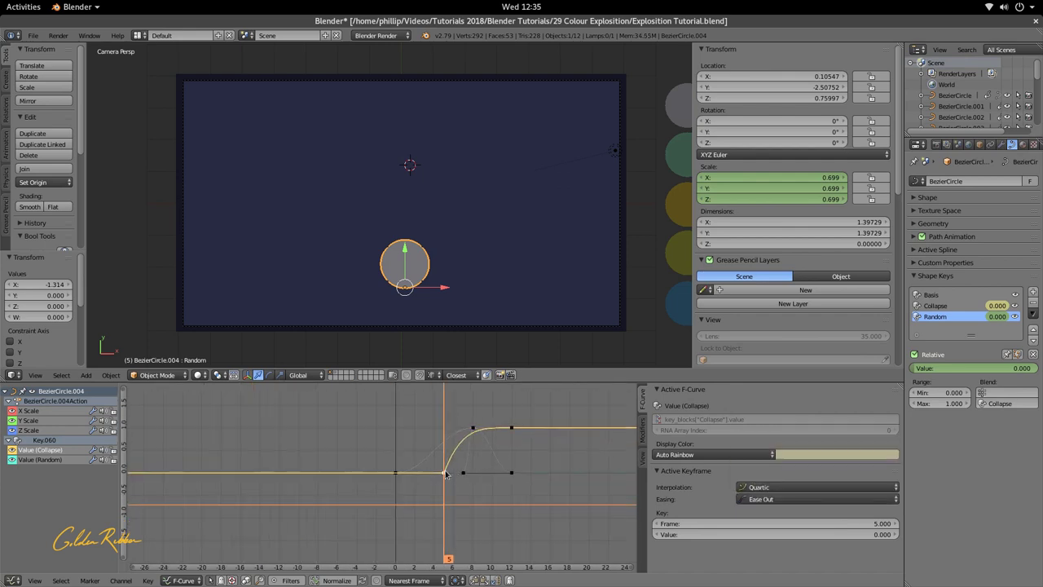
Step: Try moving the Collapse curve's frame 5 keyframe to frame 0, scrub through the result, and undo the move
key(g)
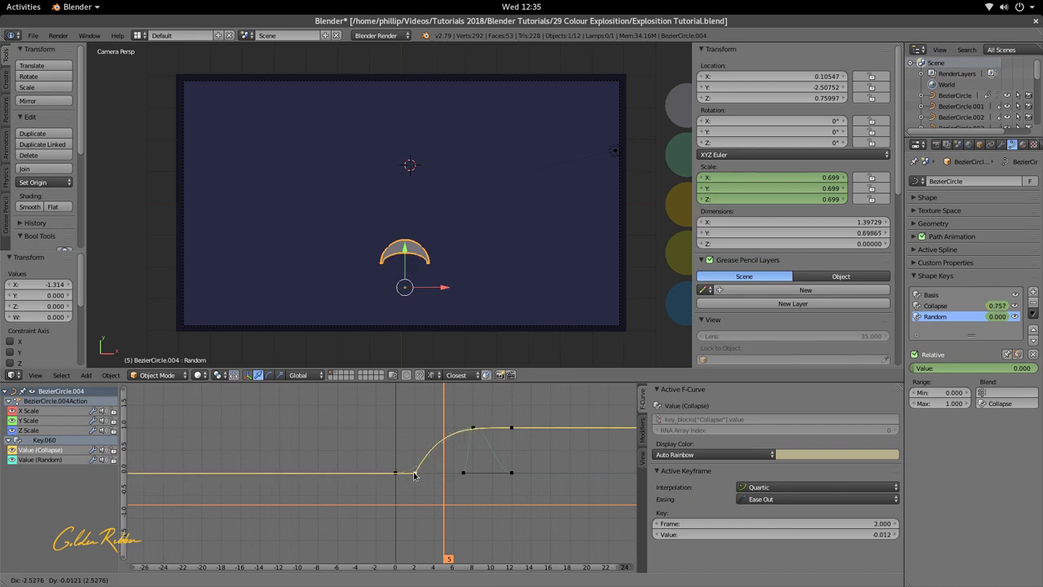
click(405, 474)
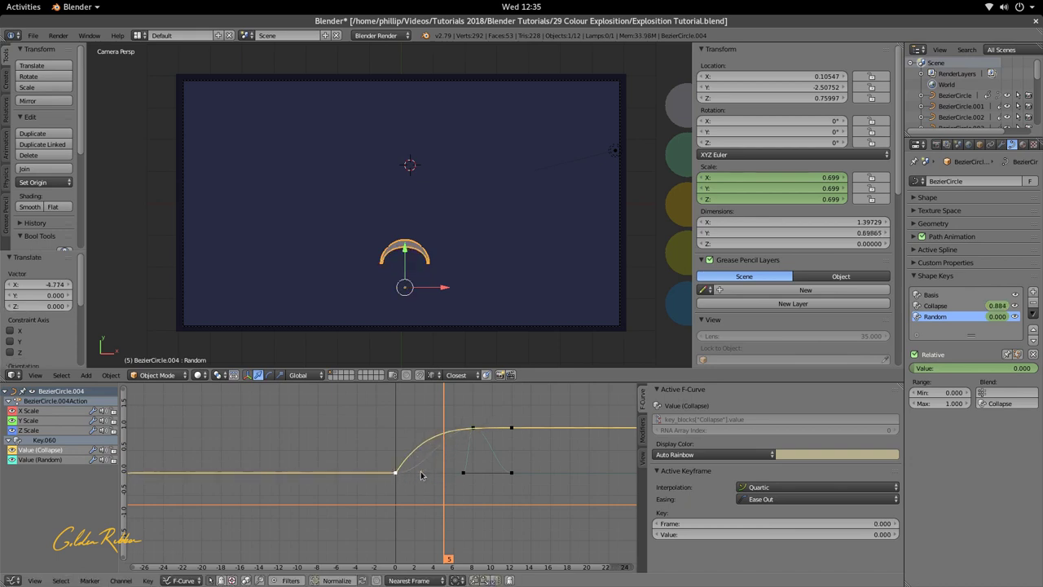
drag(453, 488, 478, 501)
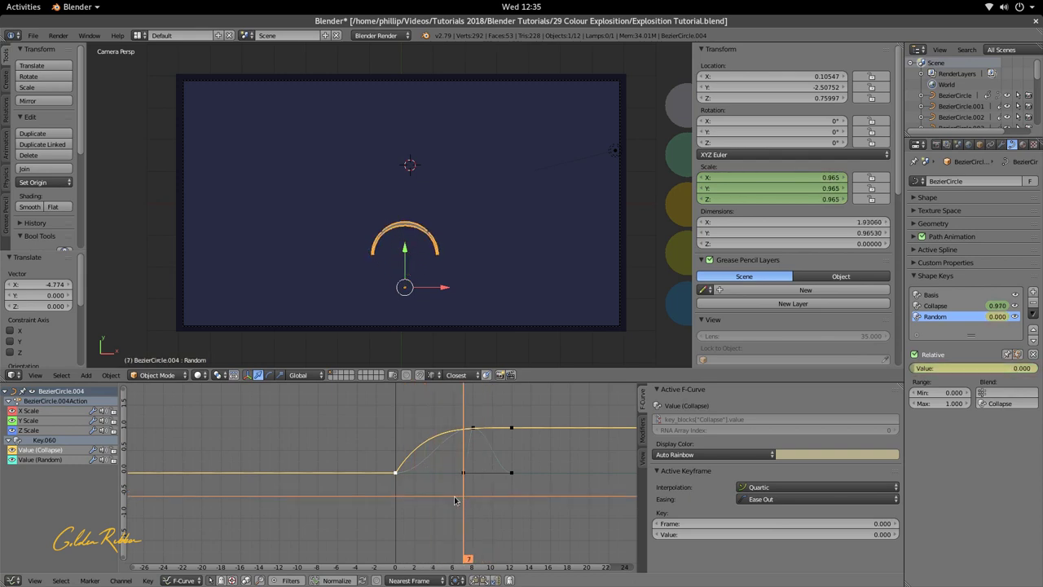
key(ctrl+z)
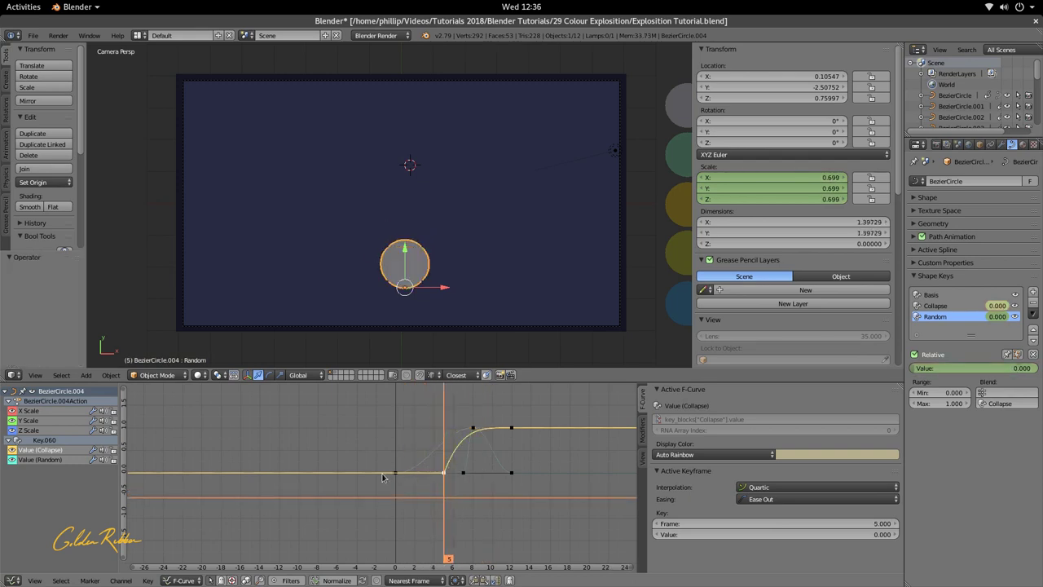
Step: Move the Random curve's frame 7 keyframe along the time axis to frame 5
click(37, 461)
click(42, 451)
right_click(464, 474)
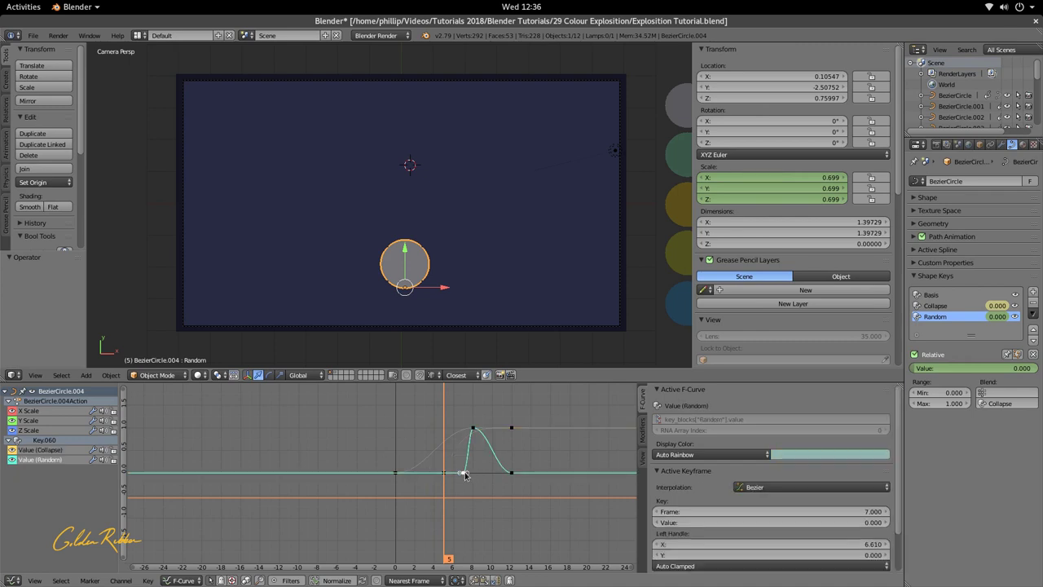
key(g)
key(x)
click(445, 477)
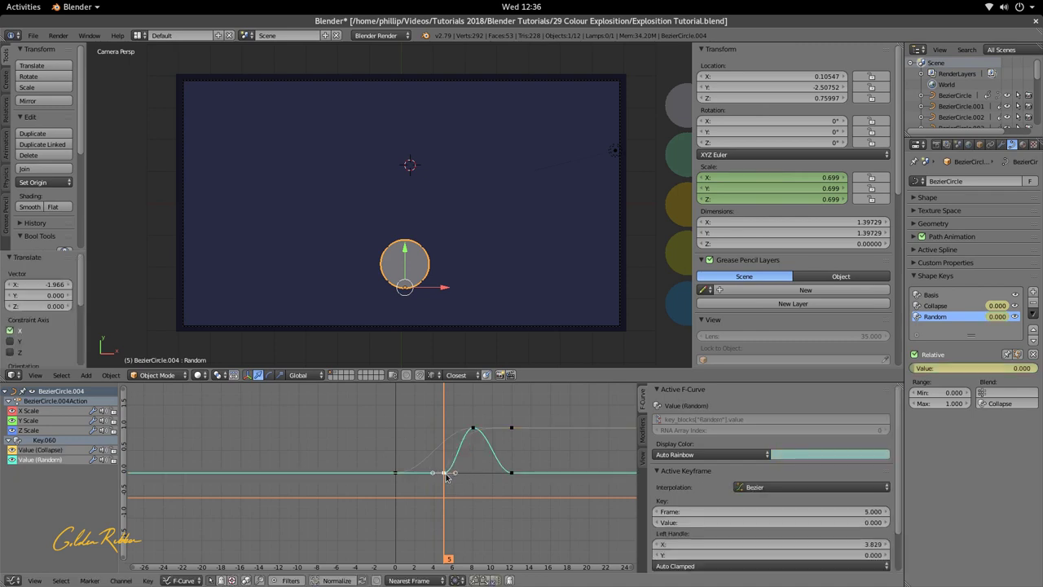
Step: Set the Random curve's frame 5 keyframe to Quartic interpolation with Ease Out easing
click(758, 488)
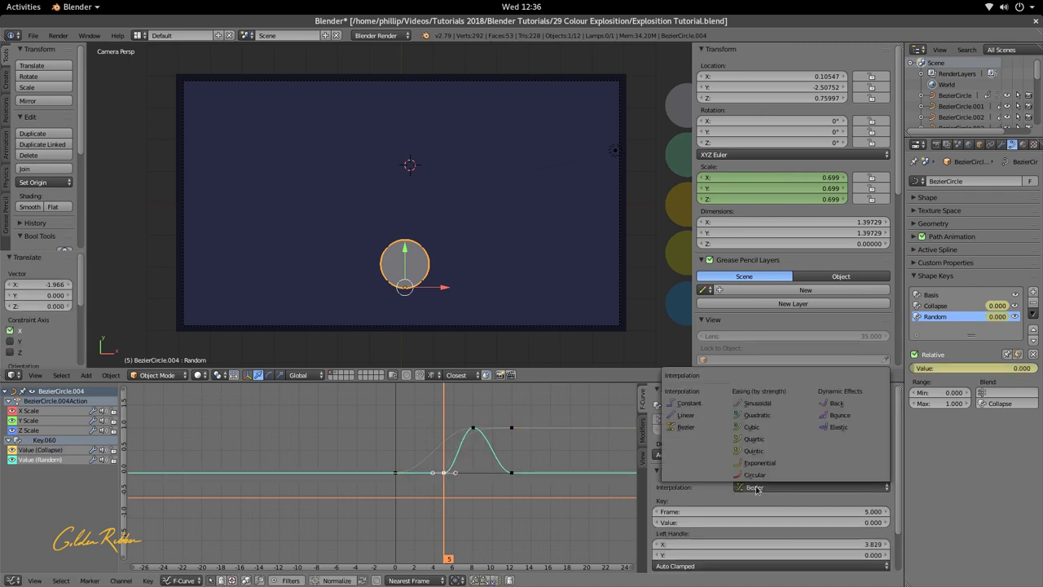
click(762, 438)
click(815, 499)
click(807, 461)
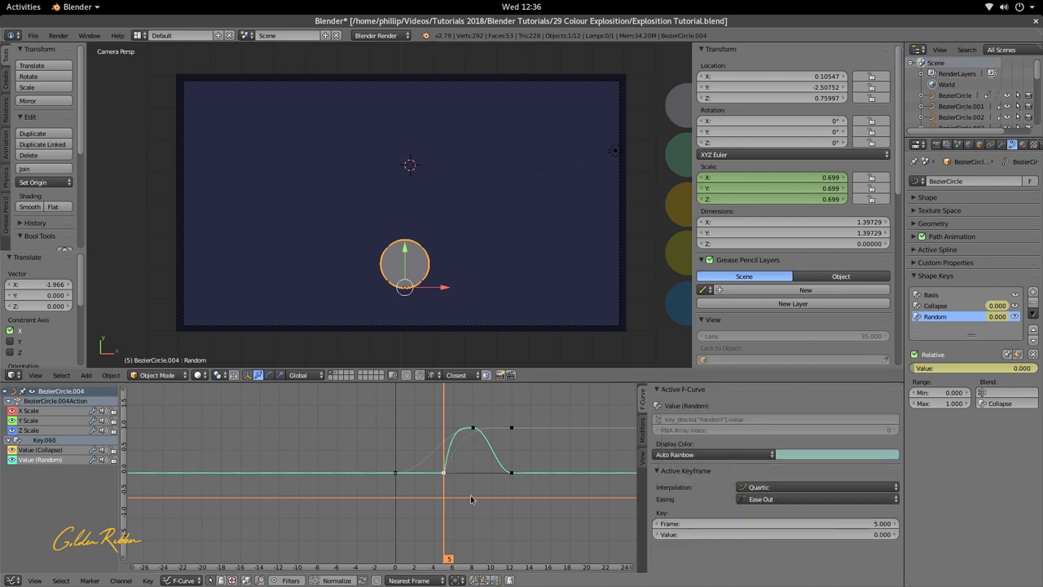
Step: Play back and scrub the circle's animation to check the eased shape-key motion
click(426, 481)
key(alt+a)
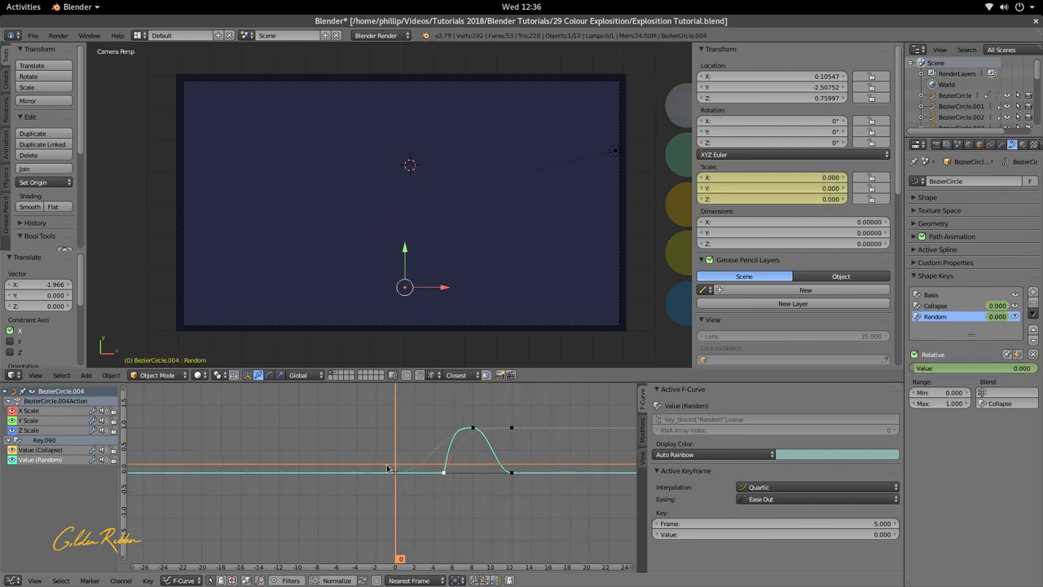
key(alt+a)
key(alt+a)
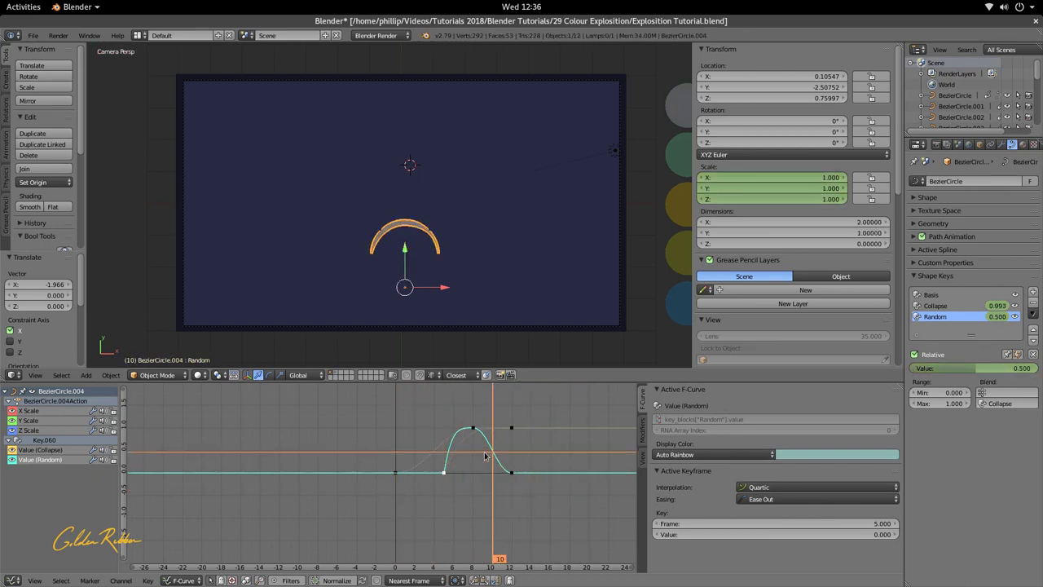
key(alt+a)
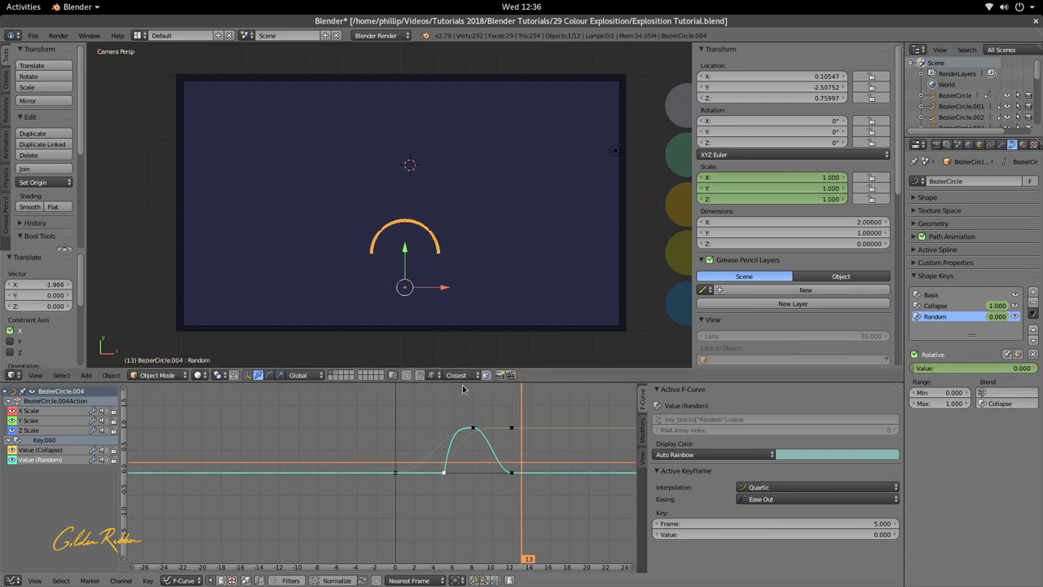
Step: Switch the Graph Editor area to the Dope Sheet and scale all of the circle's keyframes from frame 0 by about 1.147
drag(463, 369, 464, 386)
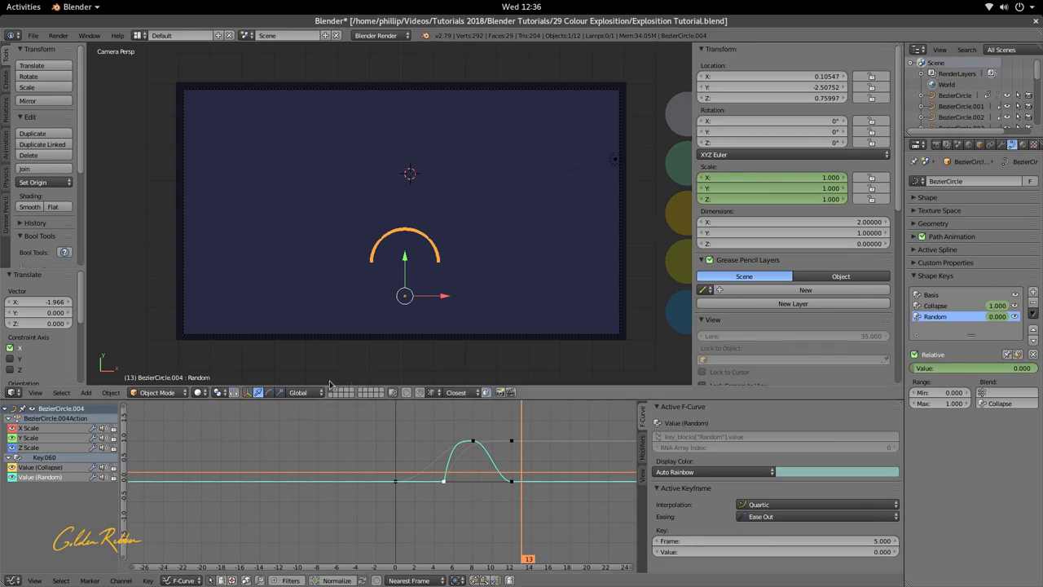
click(13, 579)
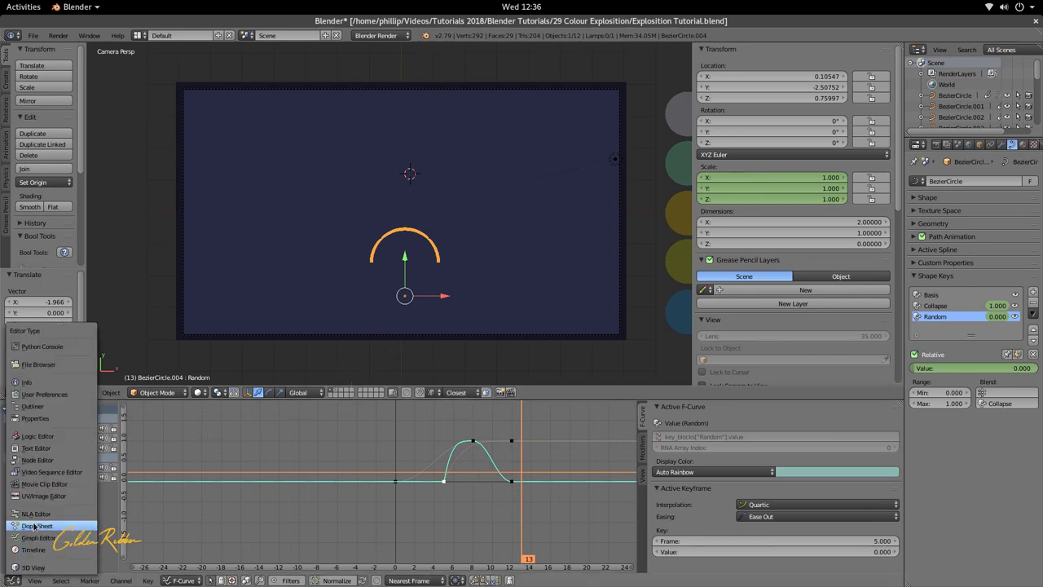
click(33, 527)
key(a)
key(a)
drag(479, 468, 369, 505)
key(s)
click(496, 501)
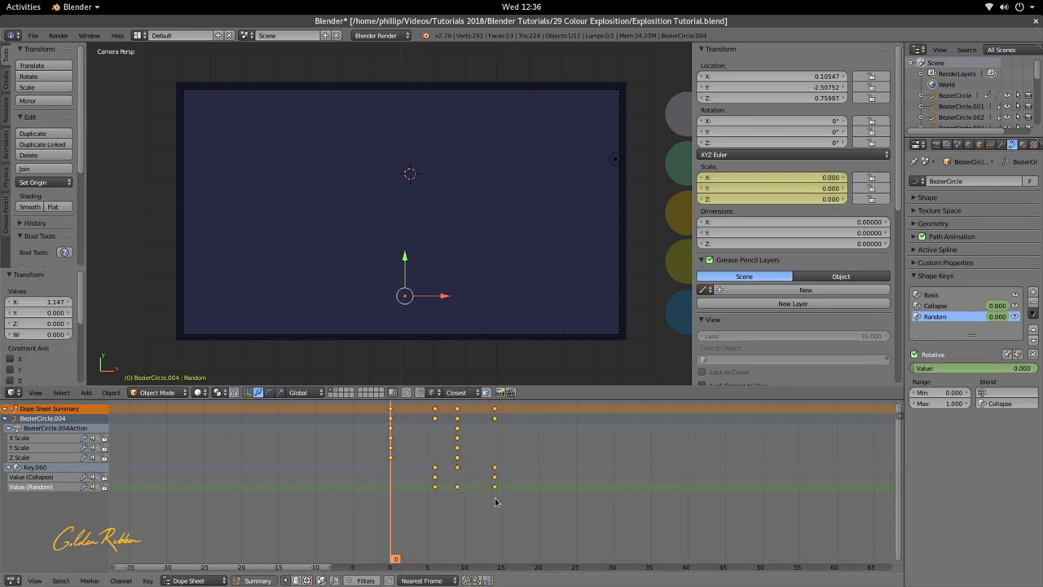
Step: Preview the timing, scale all of the circle's keyframes from frame 0 by about 0.826, and play the animation again
key(alt+a)
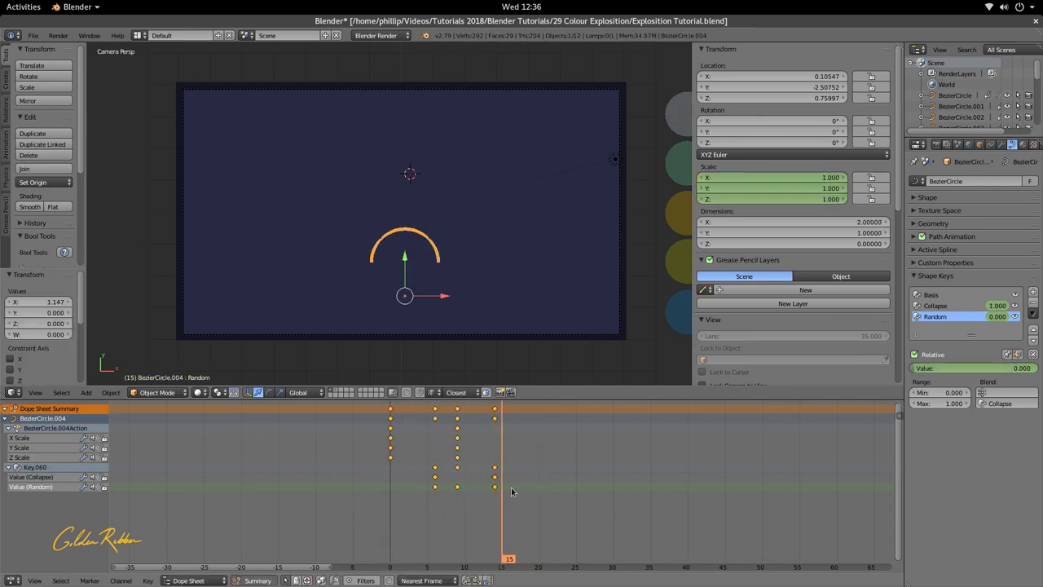
key(Escape)
key(s)
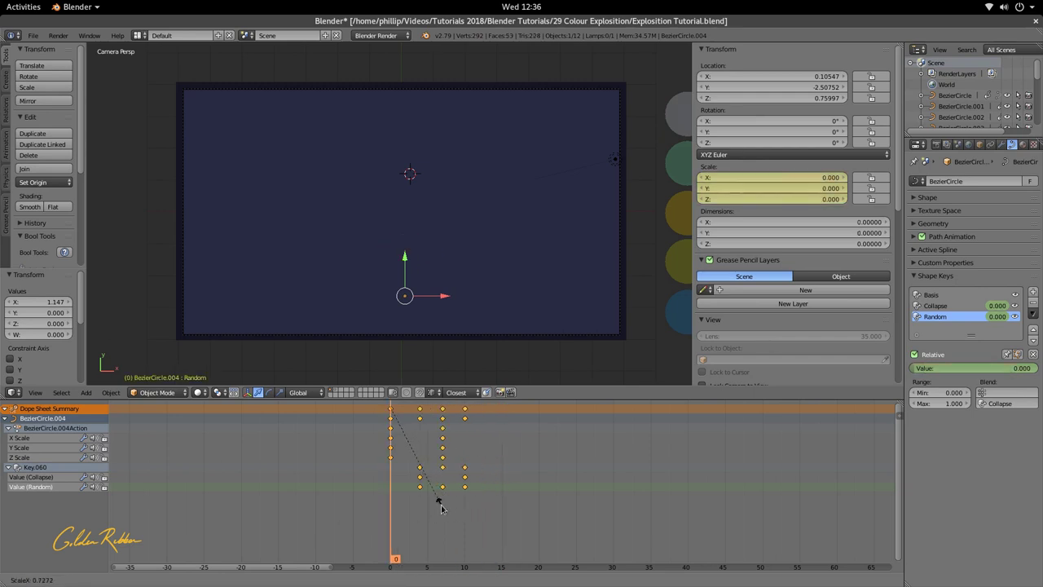
click(448, 509)
key(alt+a)
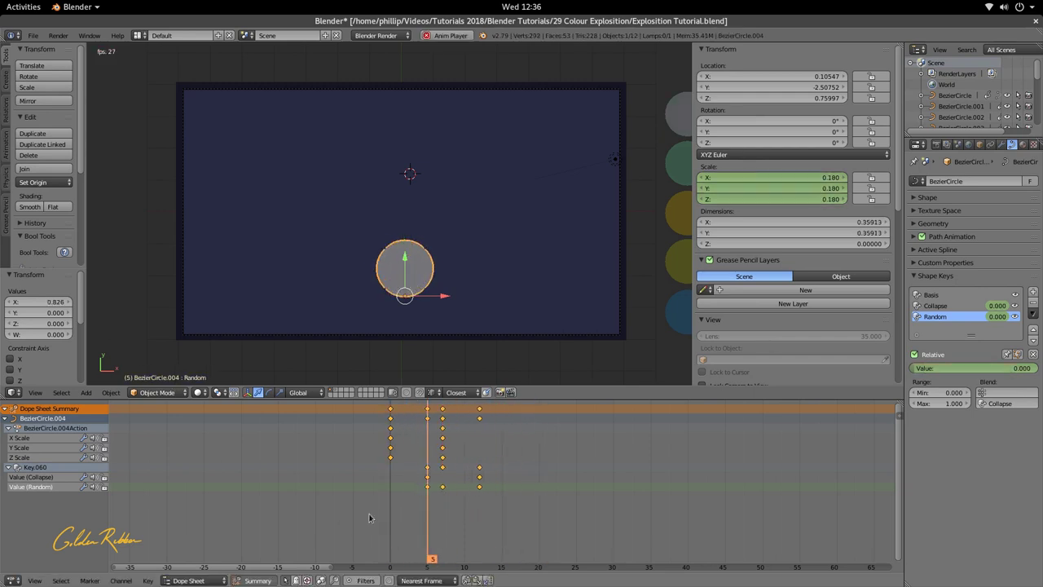
click(445, 510)
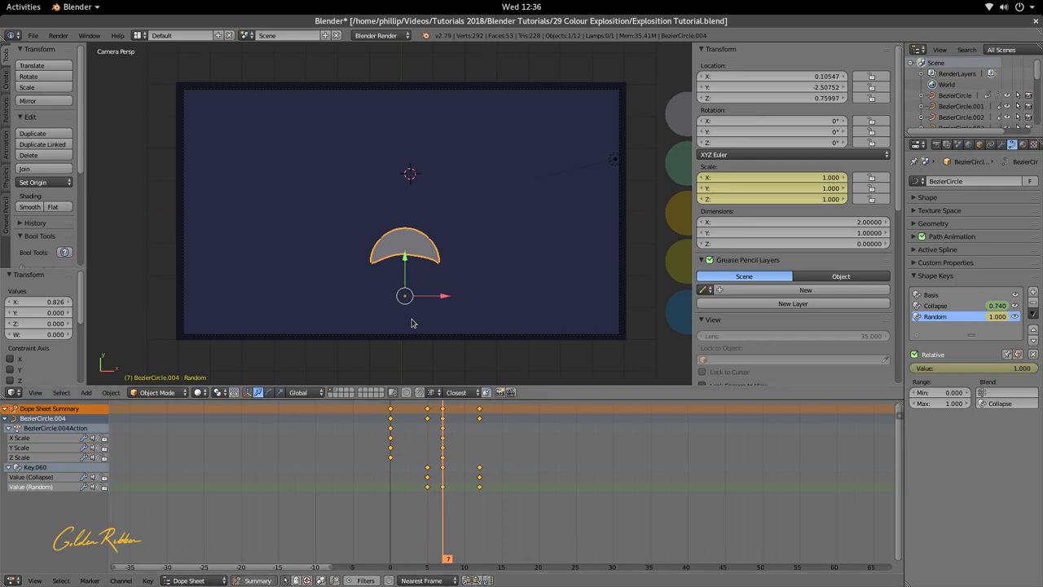
Step: Duplicate the half-collapsed circle in place and rotate the copy to about 45.9° around Z
key(shift+d)
right_click(466, 286)
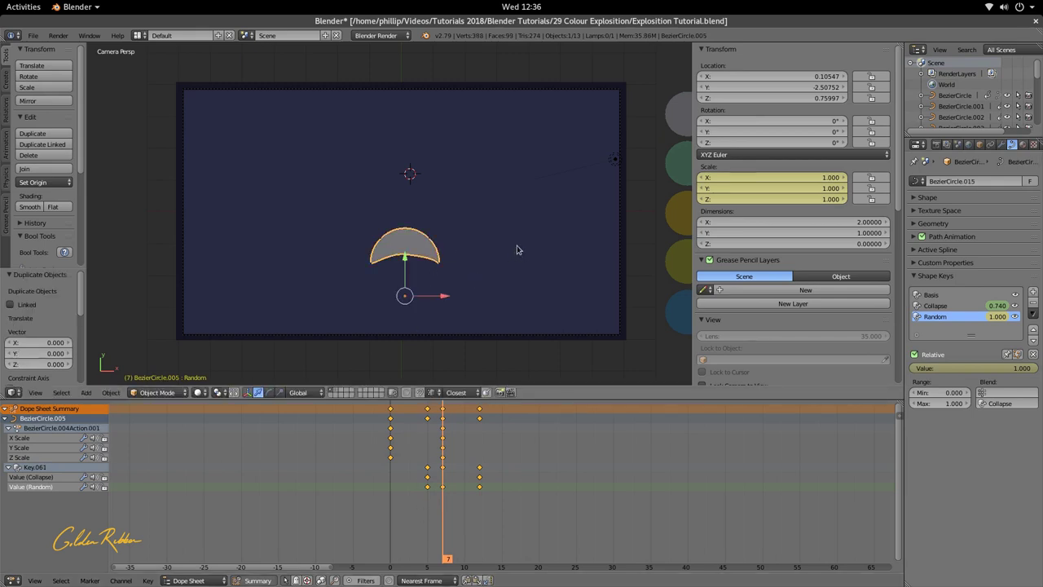
key(r)
click(438, 218)
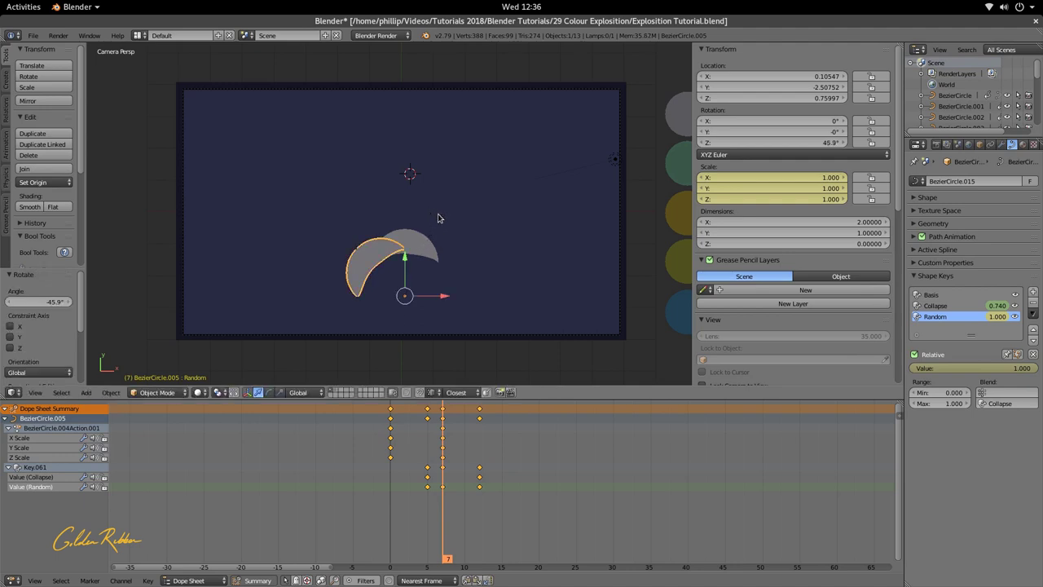
Step: Duplicate the rotated copy in place and rotate the new one to about -52.8° around Z
key(shift+d)
right_click(445, 286)
key(r)
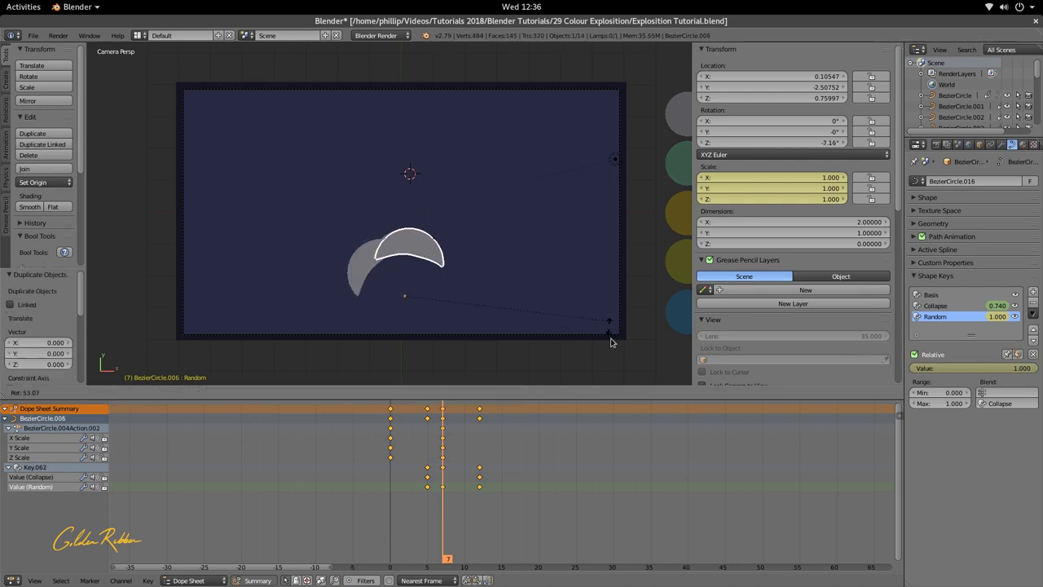
click(544, 150)
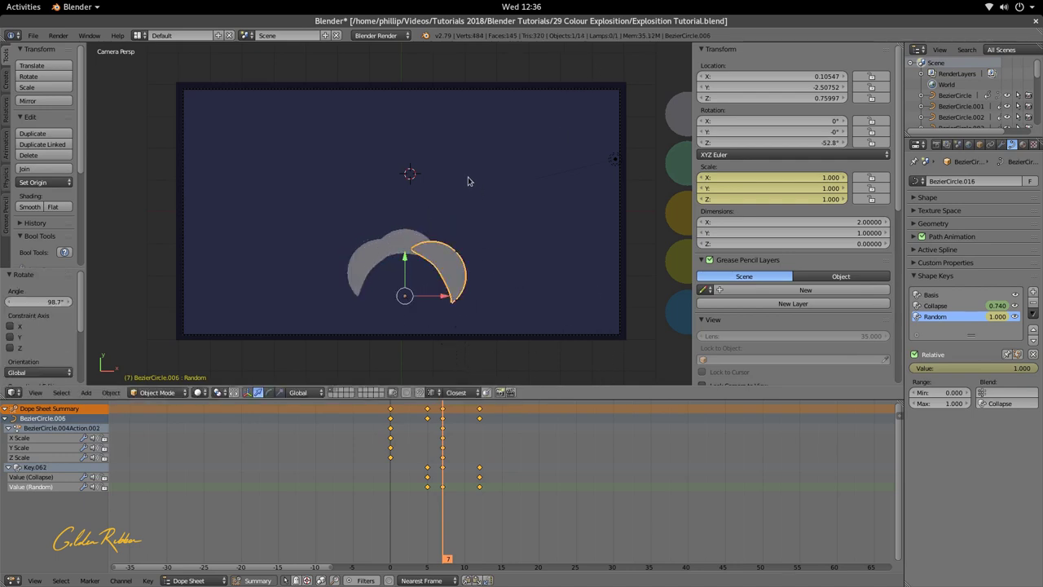
Step: Offset the second copy by about -0.357 in X and -0.227 in Y, and the first copy by about -0.146 and 0.130
key(g)
click(438, 270)
right_click(380, 270)
key(g)
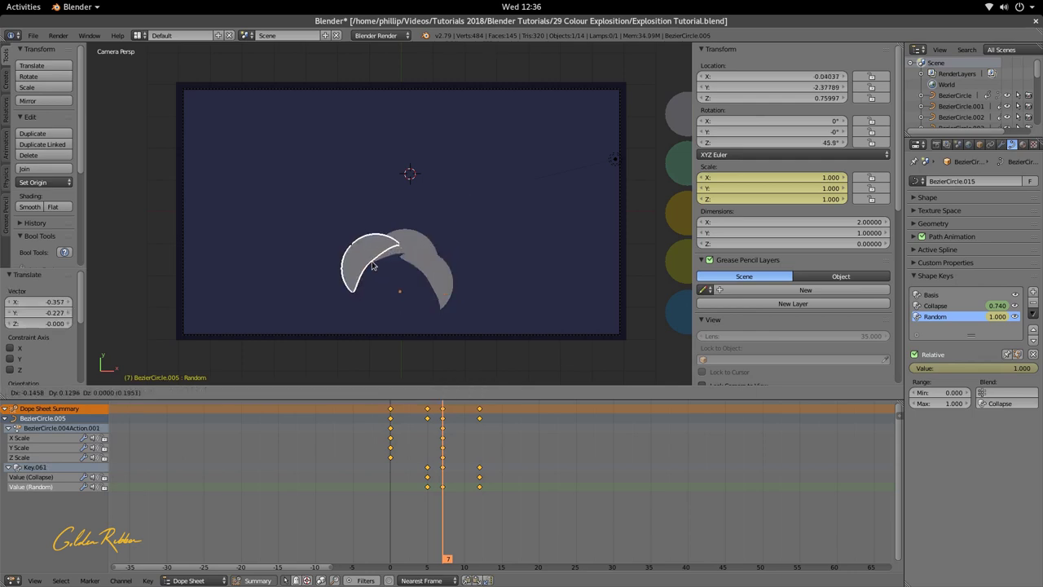
click(375, 267)
Step: Delay all keyframes of the left copy, BezierCircle.005, by 3 frames
key(Right)
drag(439, 446, 452, 489)
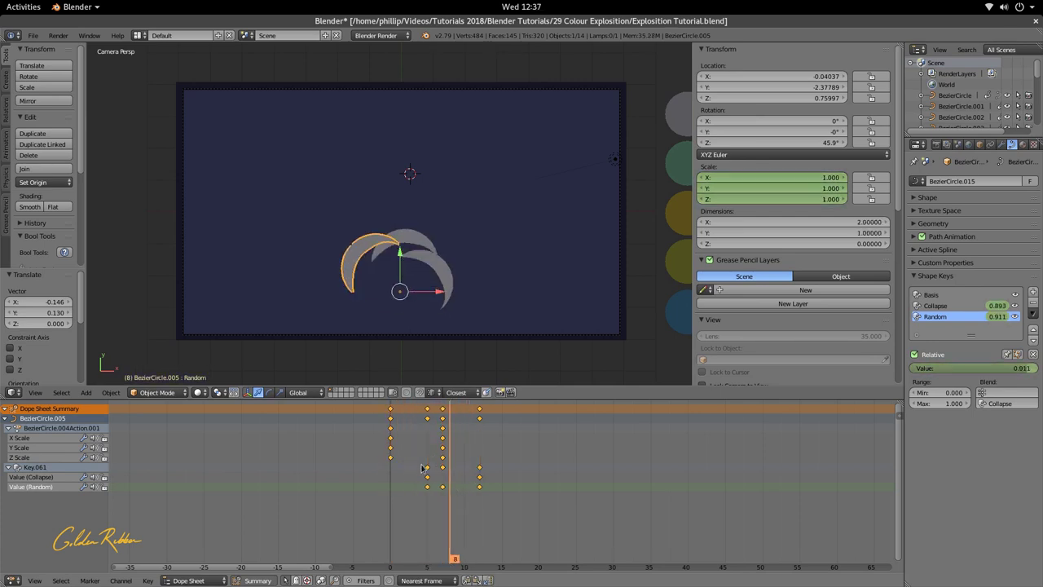
key(g)
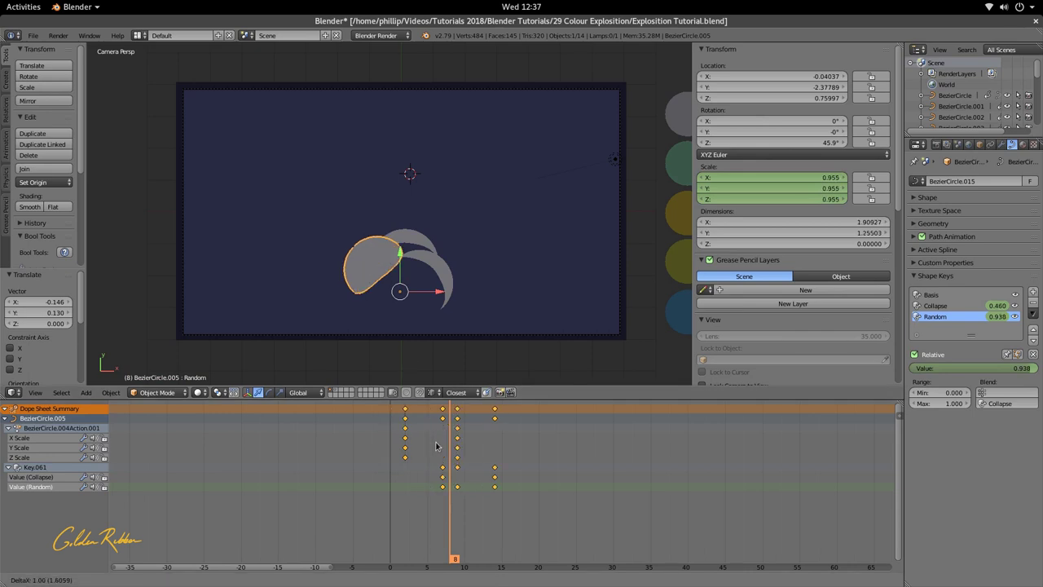
click(449, 448)
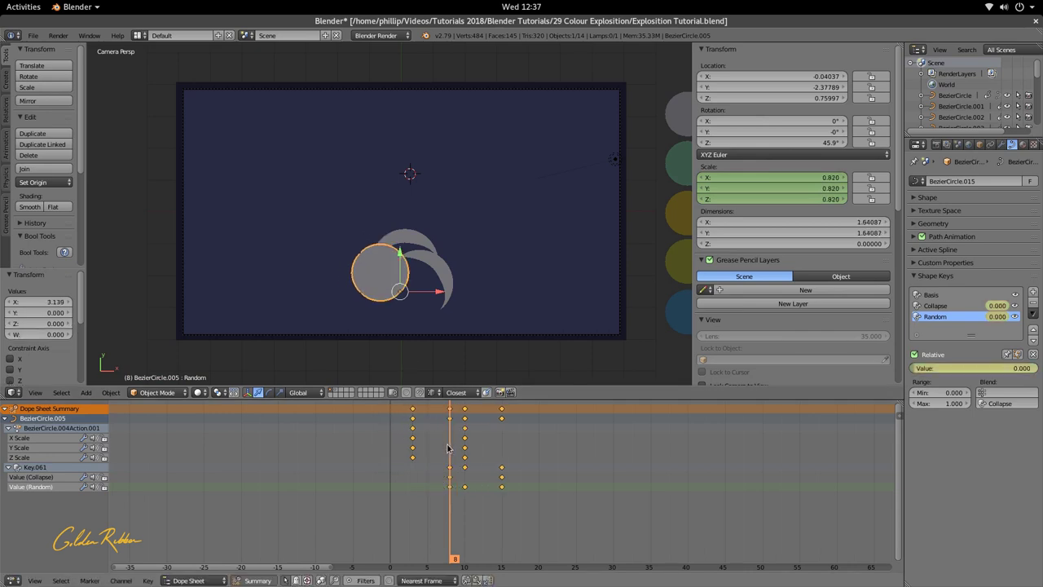
Step: Delay all keyframes of the original middle circle, BezierCircle.004, so that they start at frame 6
right_click(421, 242)
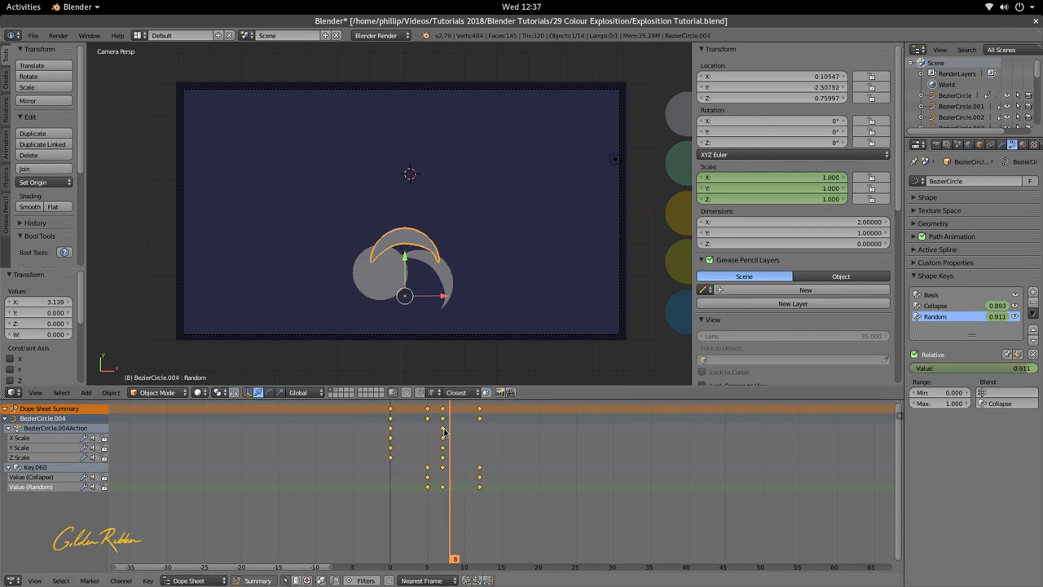
key(g)
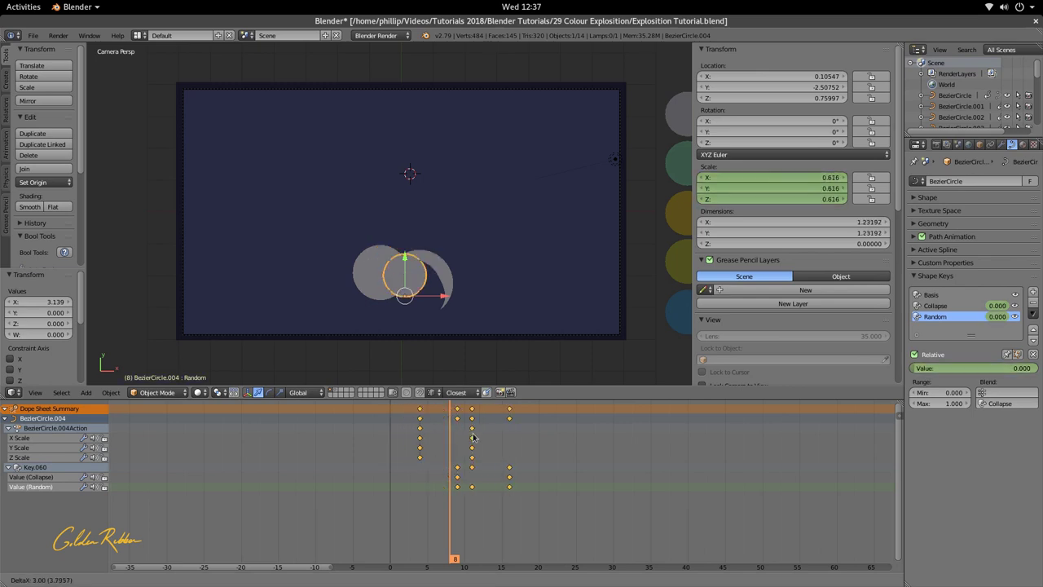
click(472, 444)
click(416, 478)
drag(416, 478, 453, 487)
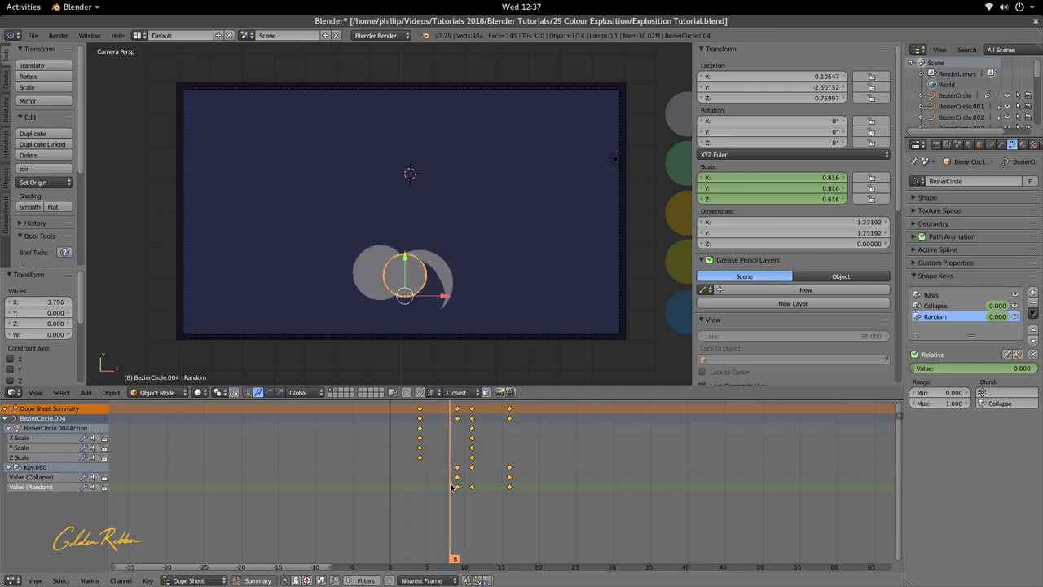
key(g)
click(474, 452)
Step: Play back and scrub the animation to check the staggered timing of the three shapes
key(alt+a)
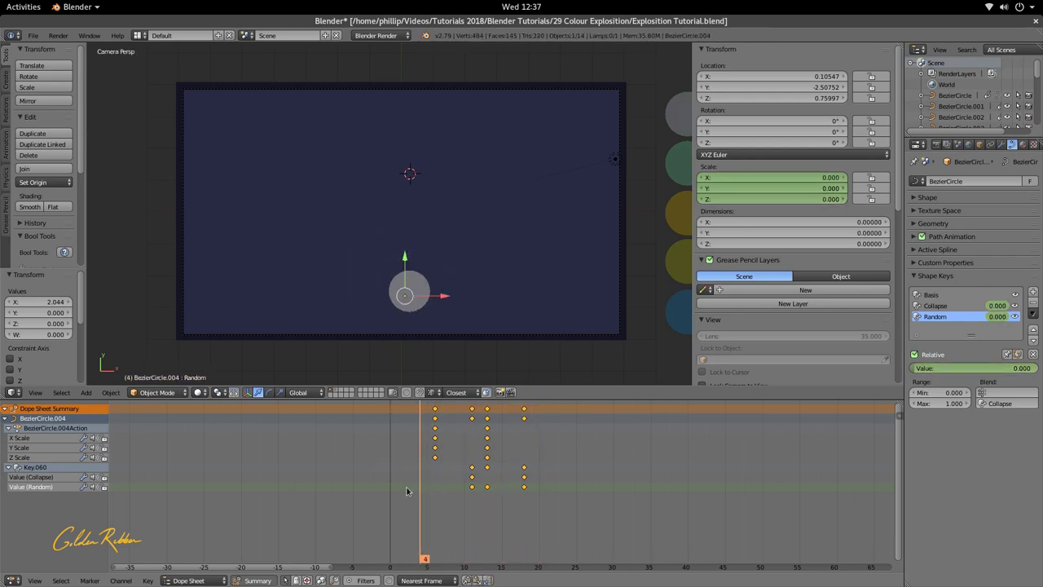
key(Escape)
key(alt+a)
key(alt+a)
drag(551, 493, 462, 474)
key(alt+a)
key(alt+a)
Step: Link the light grey colour swatch's material to the right copy, BezierCircle.006, and preview the animation
shift+middle_drag(546, 250, 357, 252)
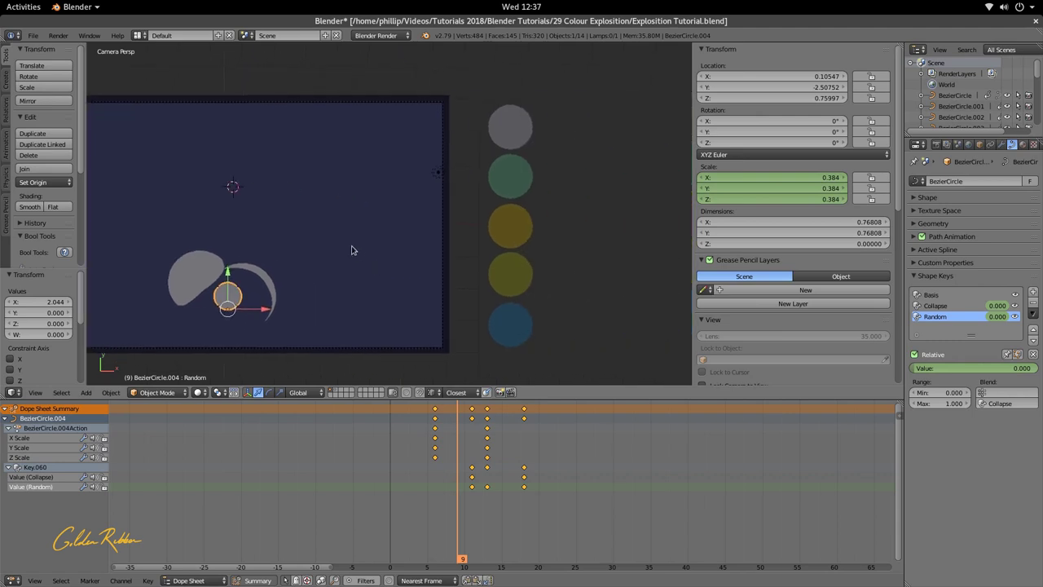
mouse_move(432, 480)
mouse_down()
mouse_move(412, 481)
mouse_move(425, 481)
mouse_up()
right_click(255, 306)
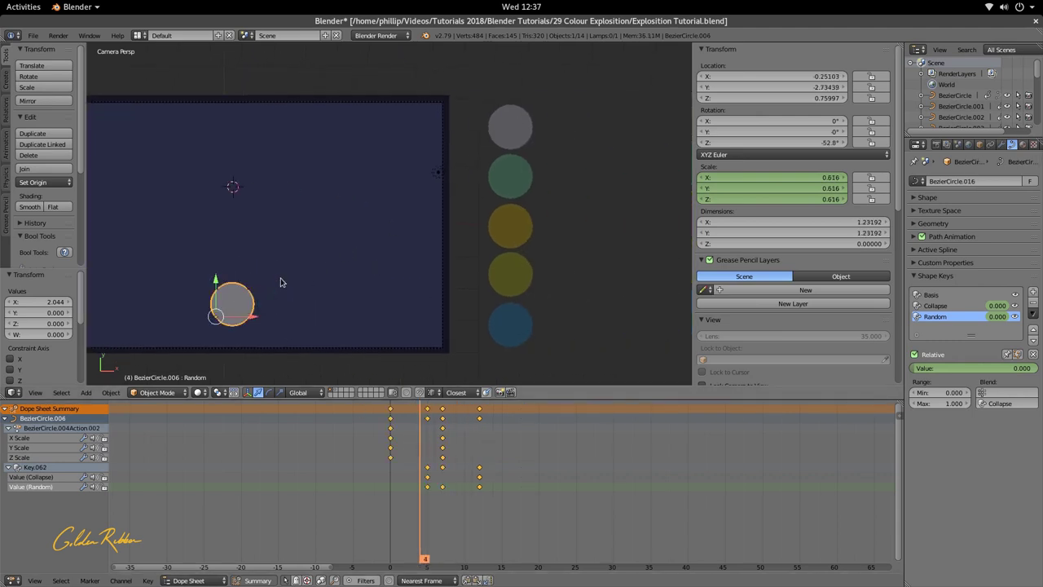
right_click(508, 134)
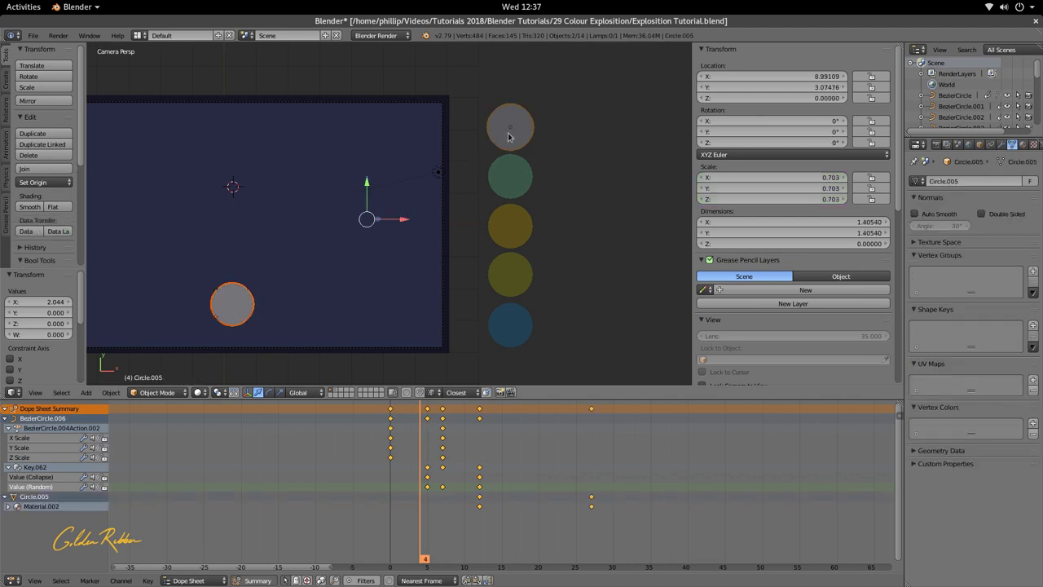
key(ctrl+l)
click(503, 134)
shift+middle_drag(284, 324, 398, 317)
key(alt+a)
key(alt+a)
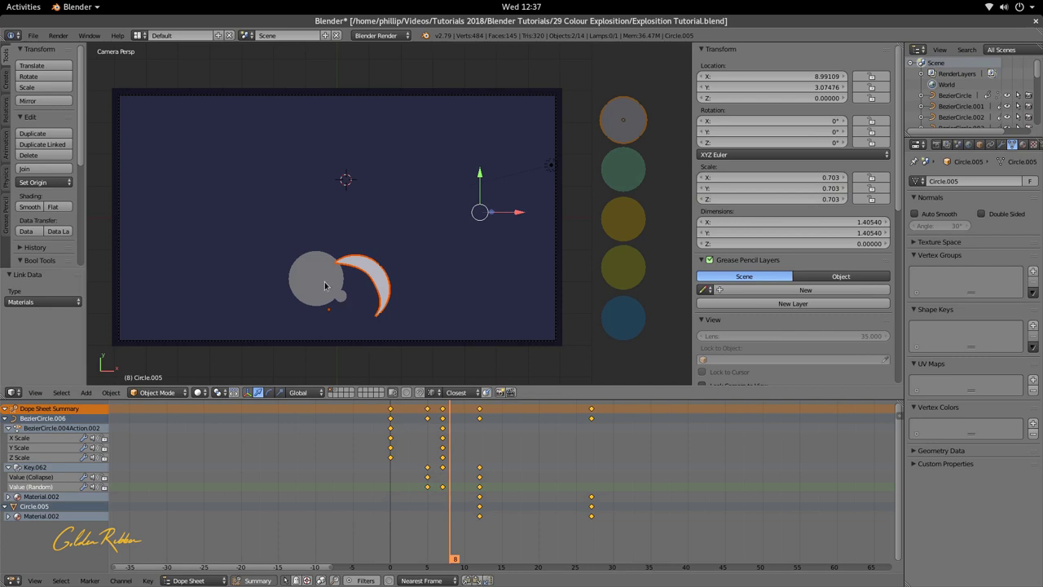
Step: Link the yellow-green swatch's material to the left copy, BezierCircle.005
right_click(355, 297)
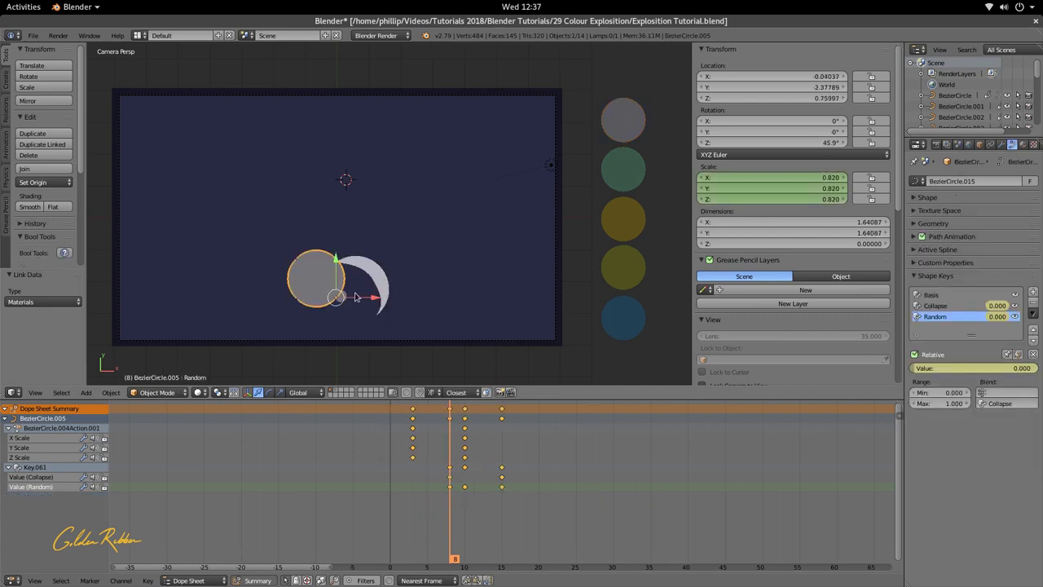
shift+right_click(623, 270)
key(ctrl+l)
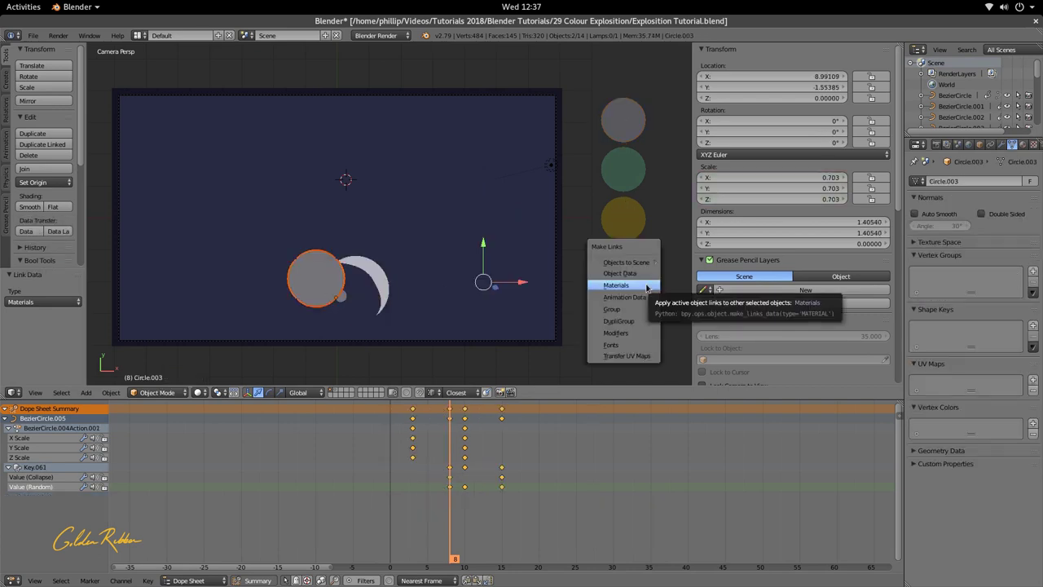
click(644, 286)
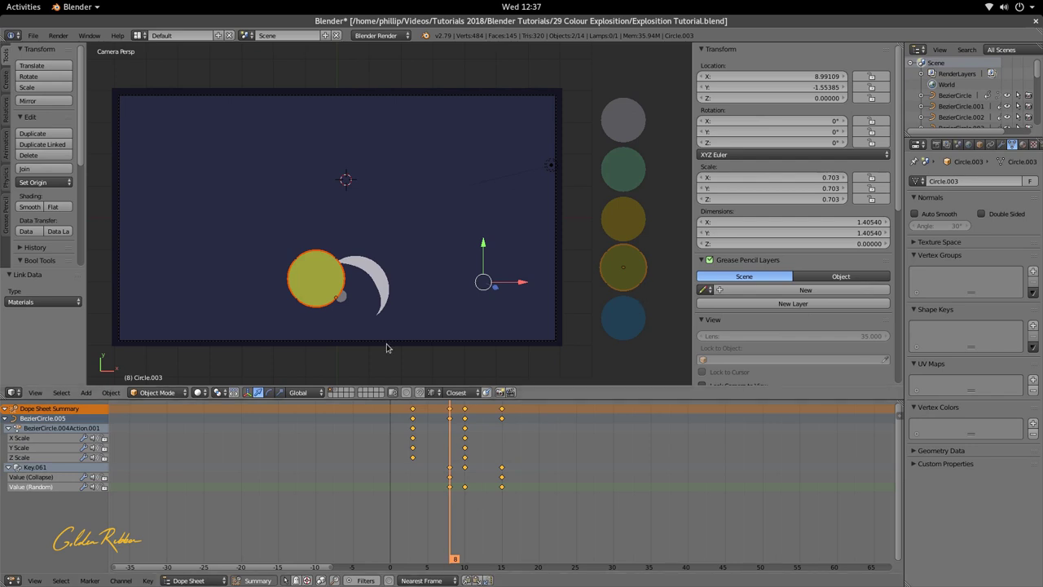
Step: Try giving the right copy, BezierCircle.006, the green swatch's material instead
right_click(375, 273)
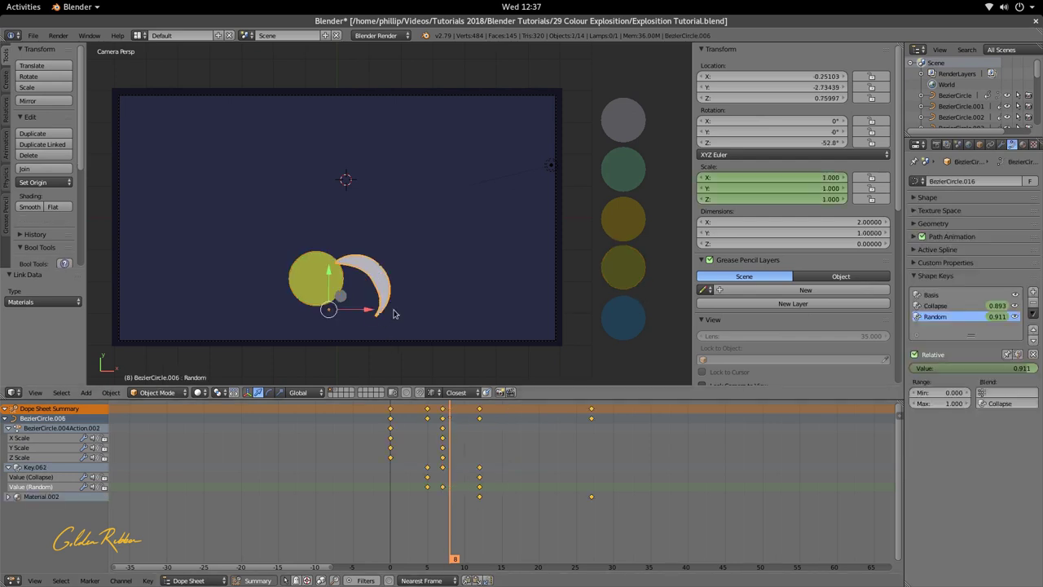
shift+right_click(617, 318)
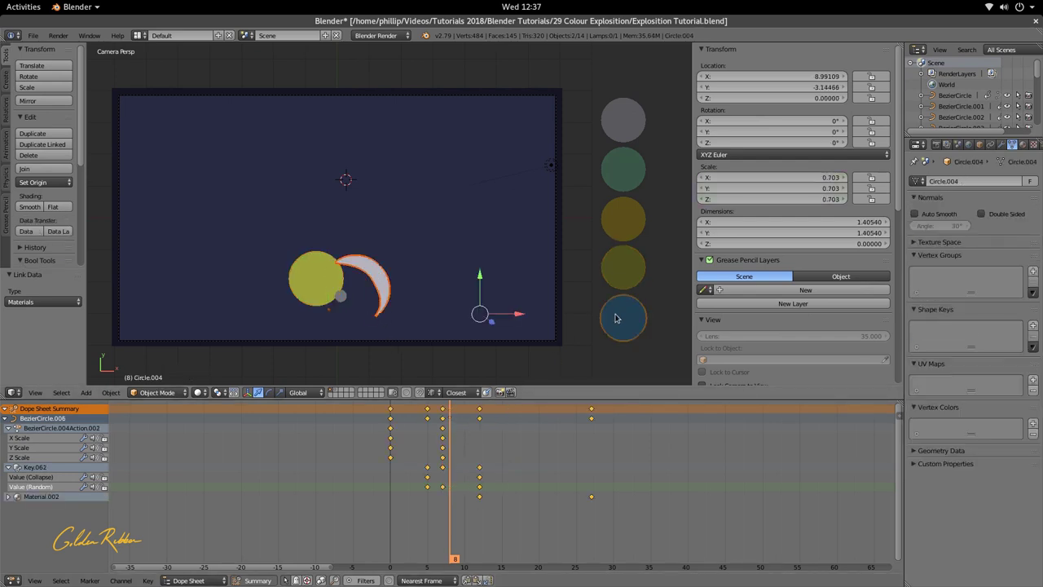
right_click(614, 193)
shift+right_click(379, 285)
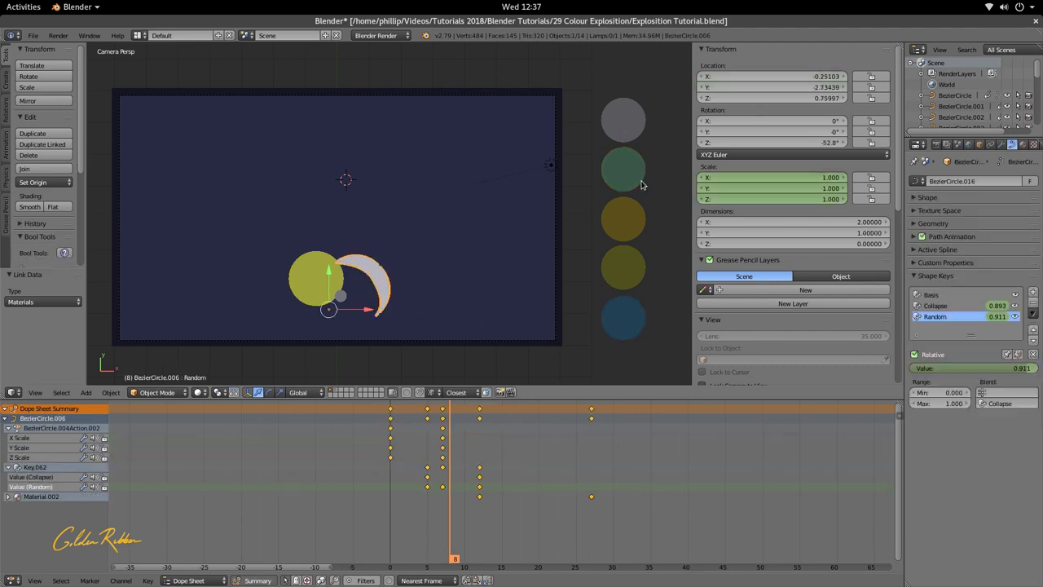
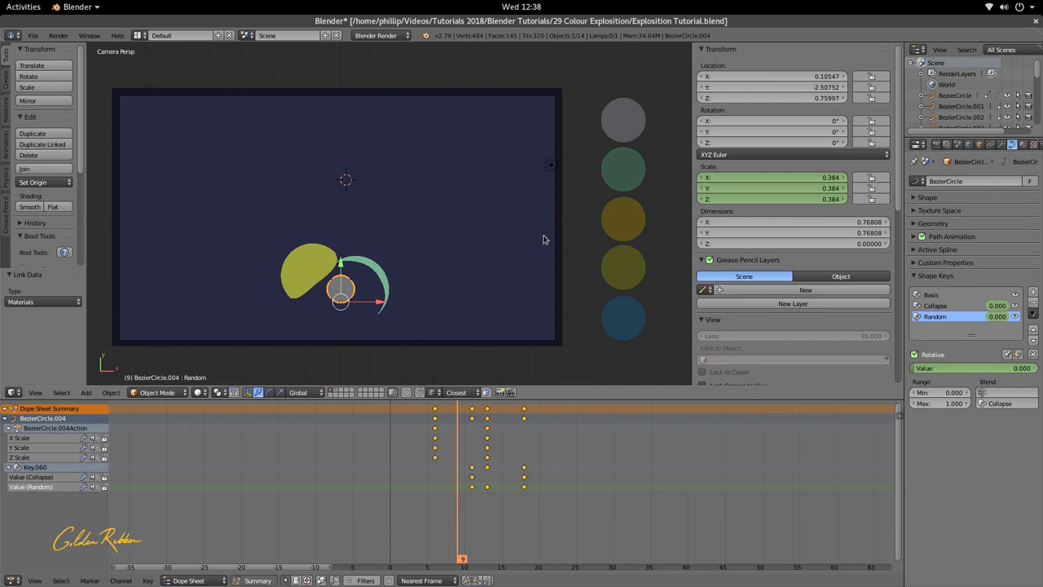
Step: Link the green swatch's material to the original middle circle, BezierCircle.004
click(624, 178)
key(ctrl+l)
click(613, 174)
Step: Relink the light grey swatch's material to the right copy, BezierCircle.006, and play back the coloured animation
right_click(379, 286)
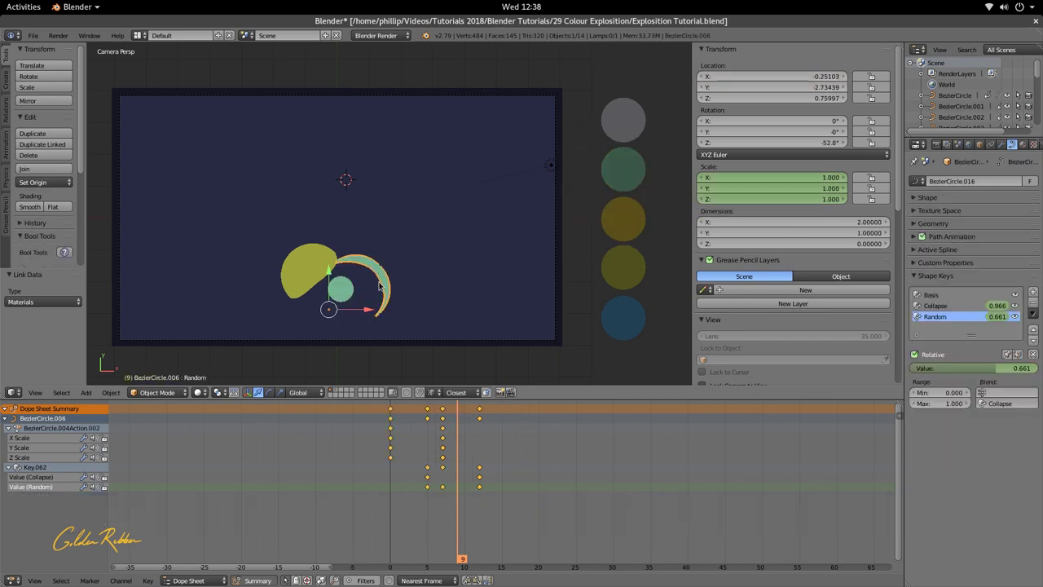
right_click(633, 118)
key(ctrl+l)
click(632, 115)
click(413, 500)
key(alt+a)
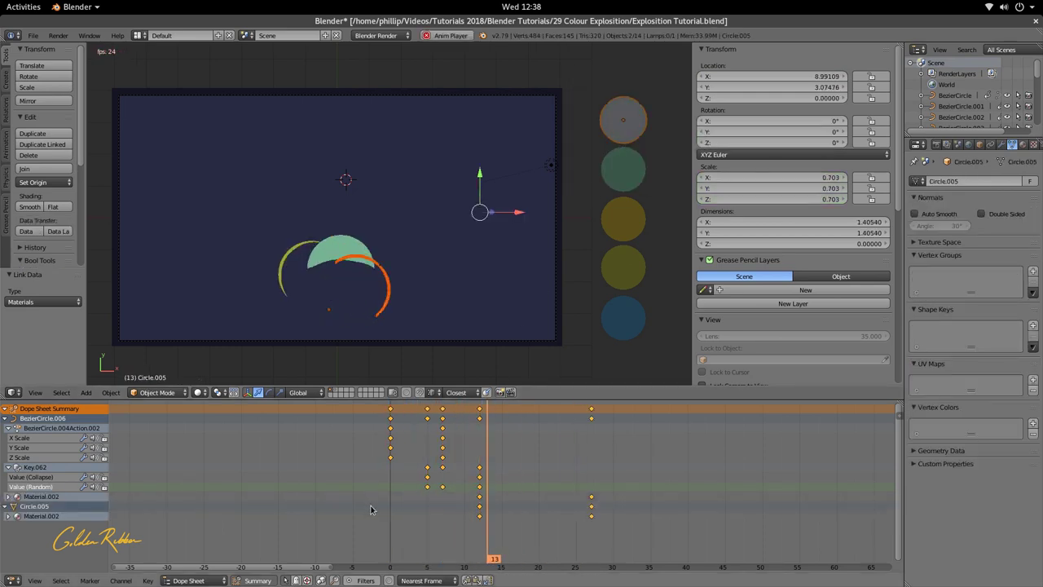
Step: Duplicate the middle green circle, BezierCircle.004, at frame 14, rotate the copy to about 74°, and place it on the left at about X -1.105, Y -2.494
key(alt+a)
drag(600, 499, 457, 525)
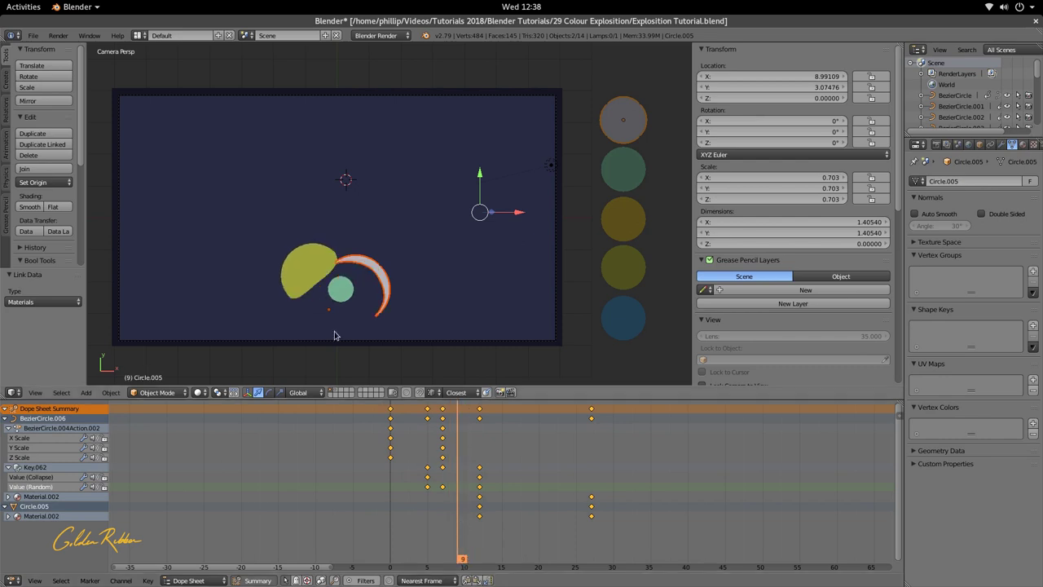
right_click(351, 312)
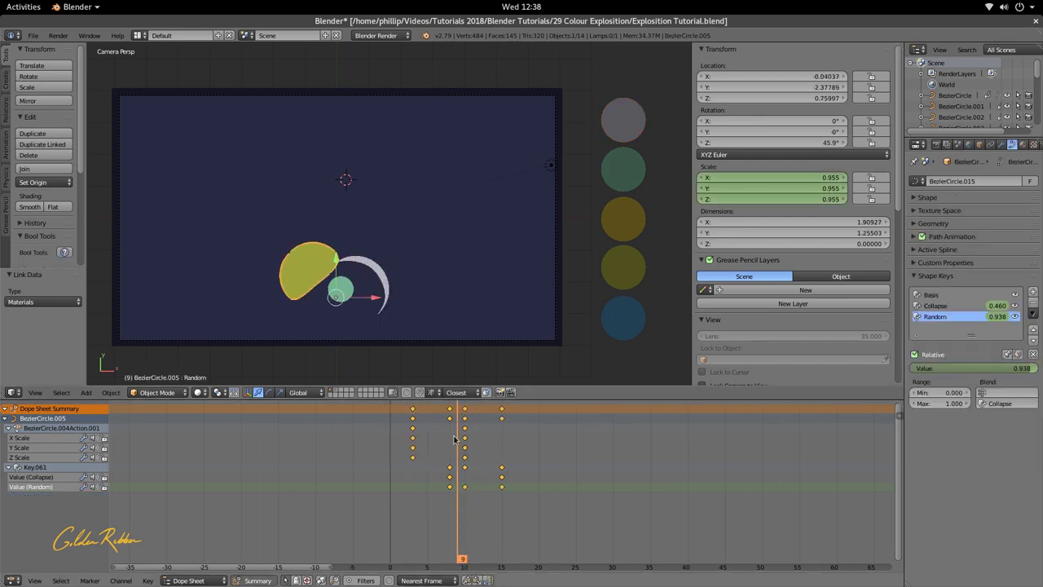
alt+scroll(356, 269, up, 5)
right_click(357, 252)
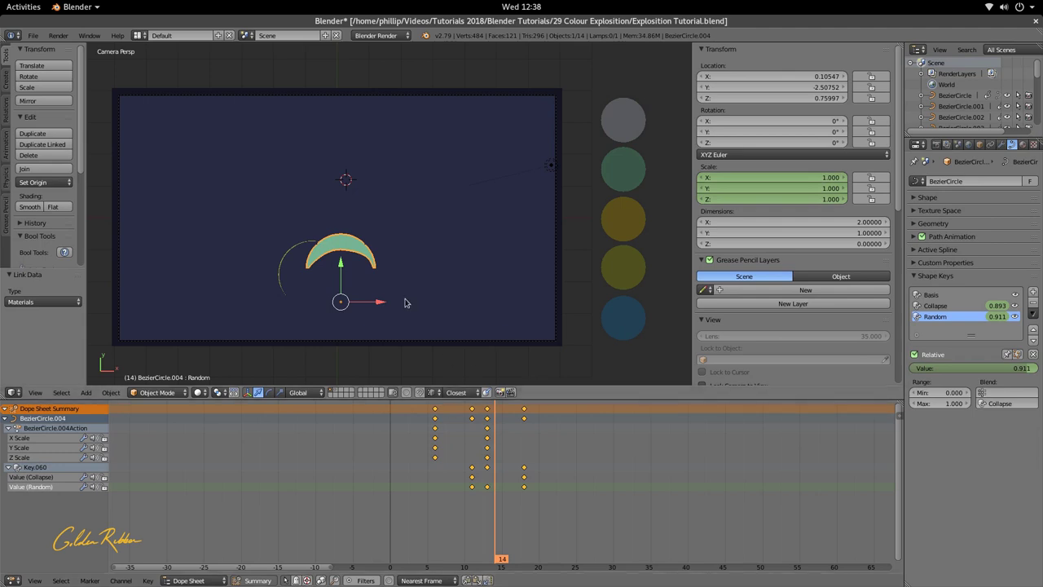
key(shift+d)
click(321, 326)
key(r)
click(275, 198)
drag(293, 329, 294, 279)
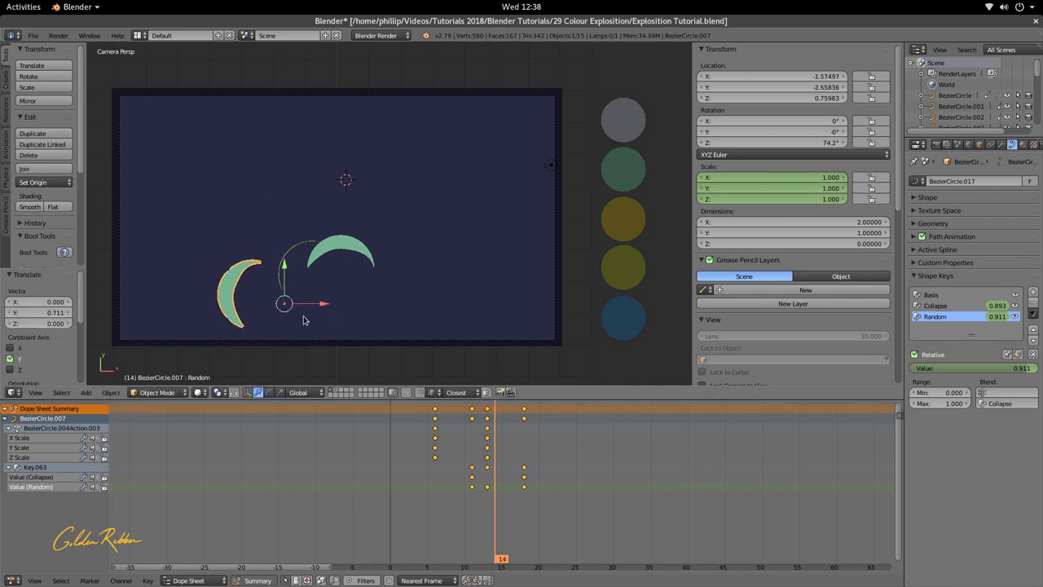
key(g)
click(320, 315)
Step: Shift all keyframes of the new copy, BezierCircle.007, 4 frames later and play back the animation
key(g)
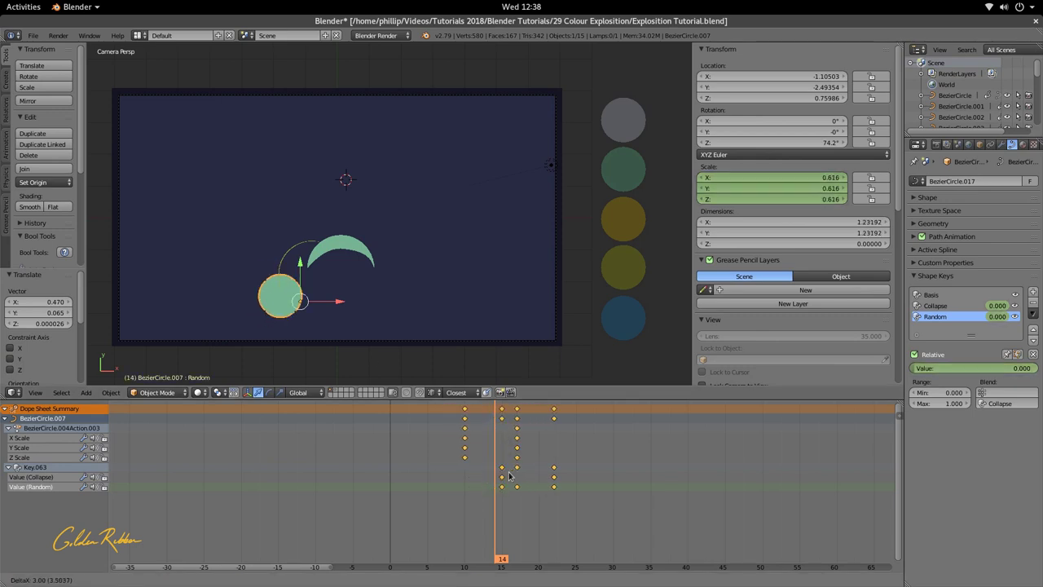
click(493, 481)
key(alt+a)
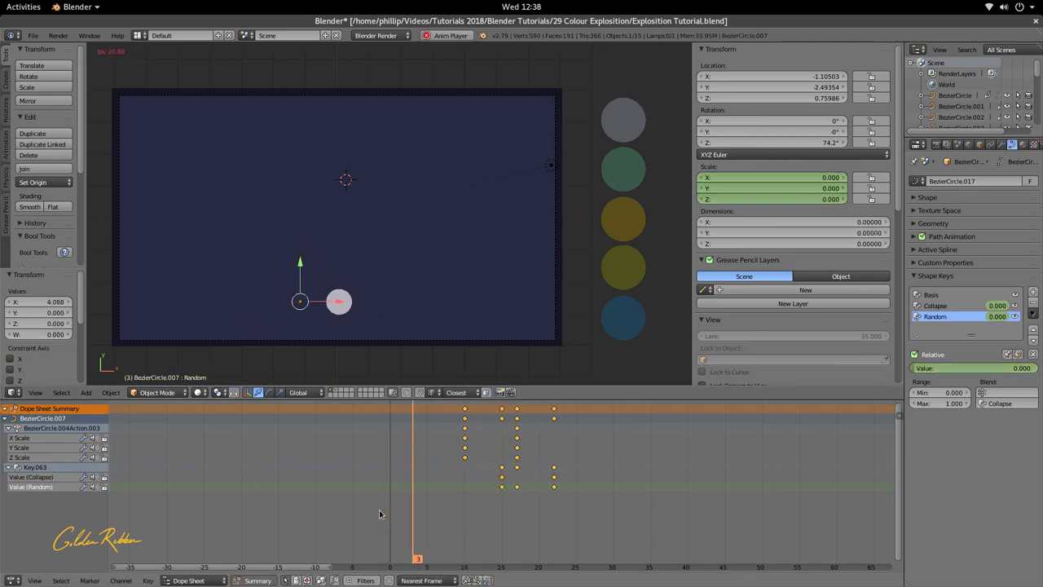
key(alt+a)
drag(541, 507, 391, 517)
key(alt+a)
key(alt+a)
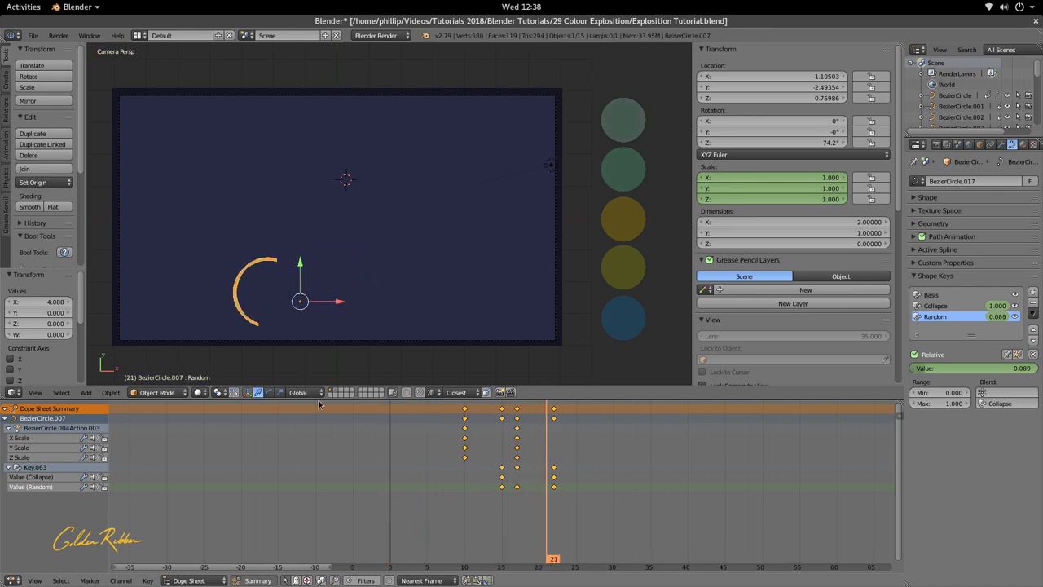
Step: Nudge BezierCircle.007 by about 0.066 along Y and review the staggered animation by playback and scrubbing to frame 19
drag(299, 269, 295, 269)
key(alt+a)
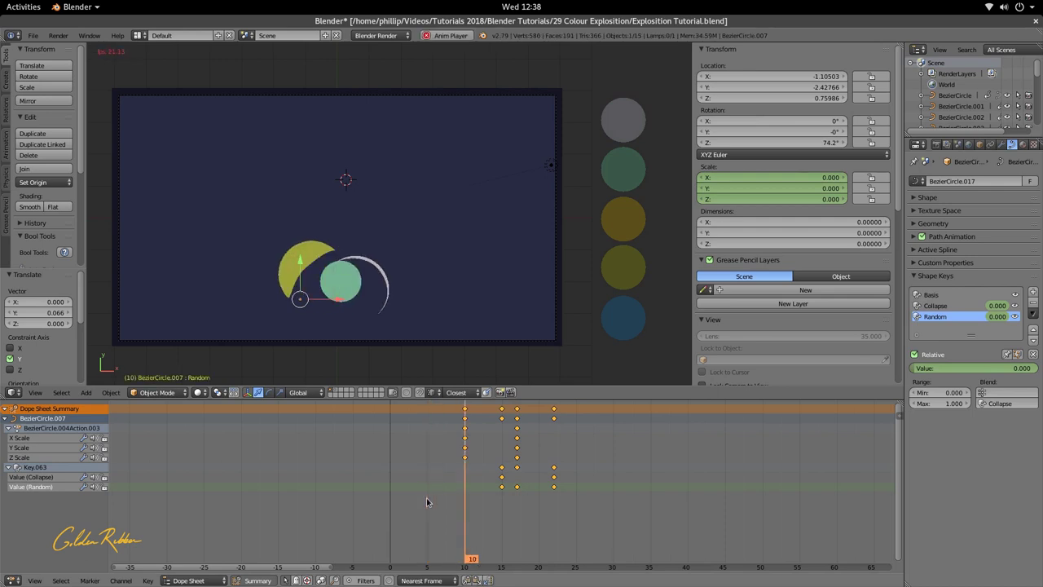
key(alt+a)
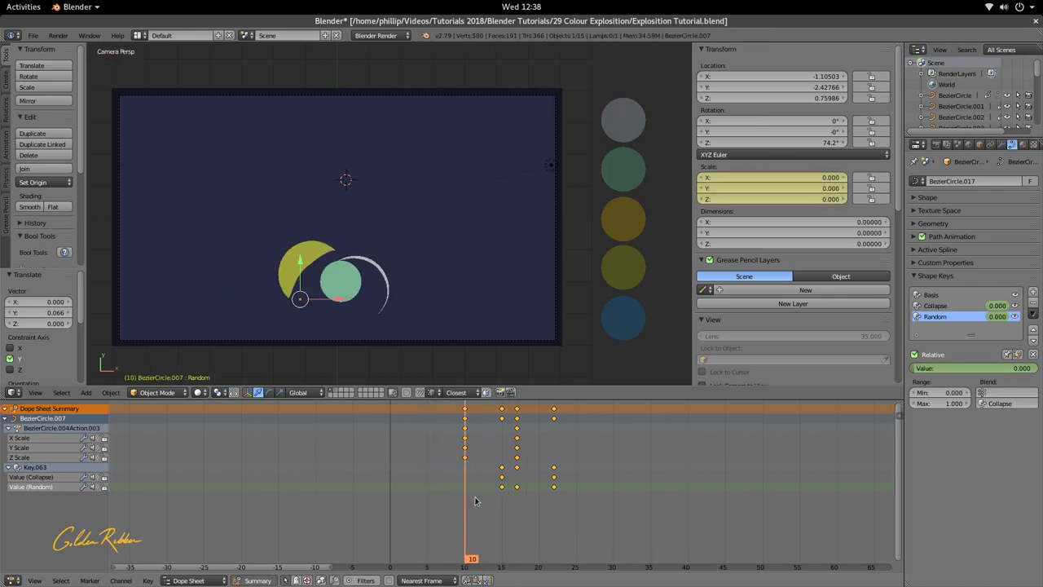
click(479, 501)
key(alt+a)
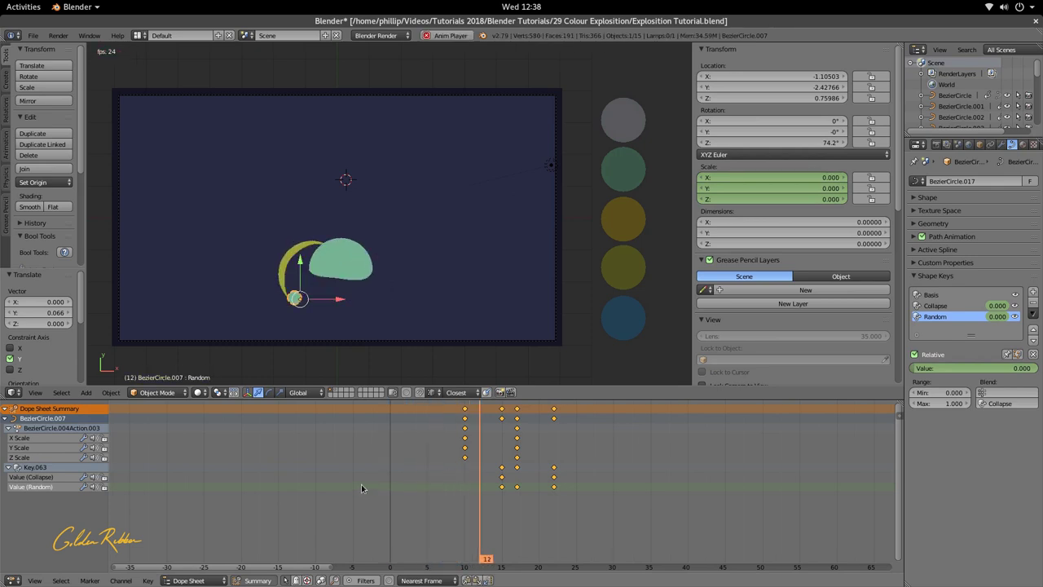
key(alt+a)
drag(440, 514, 528, 512)
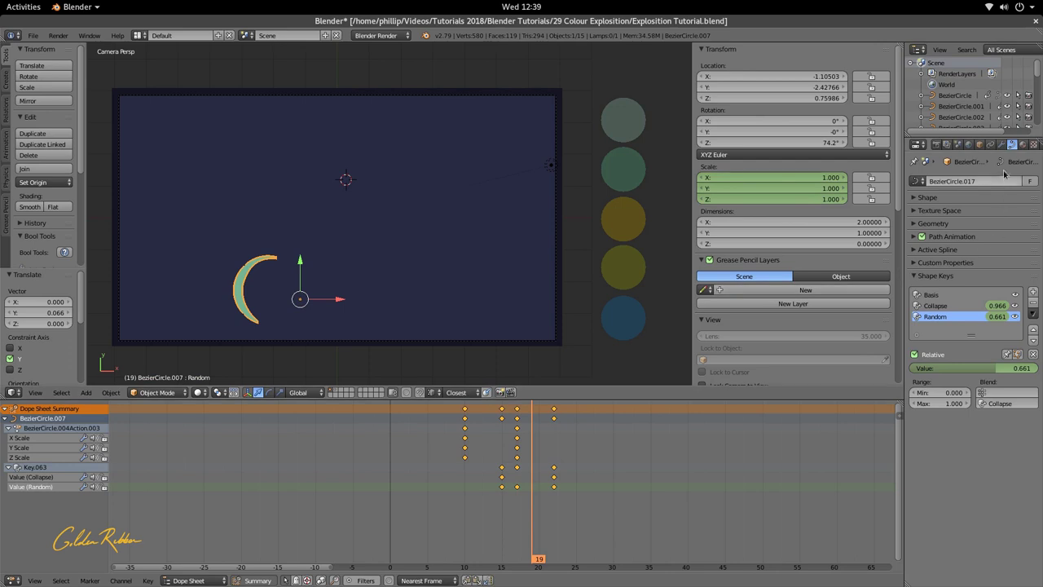
Step: Clear the scale keyframes from BezierCircle.007 and move the current frame to 13
click(981, 144)
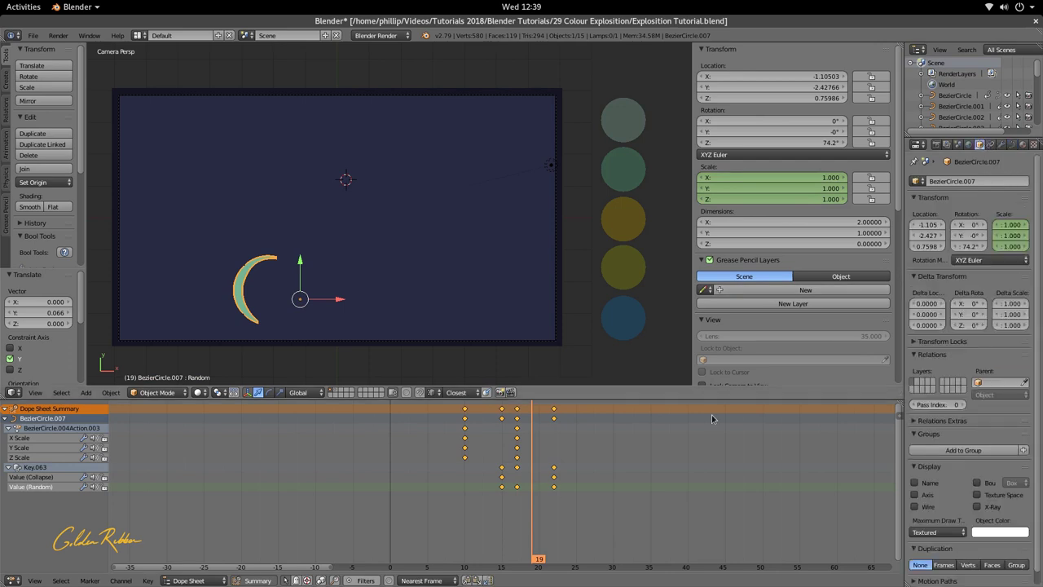
right_click(992, 234)
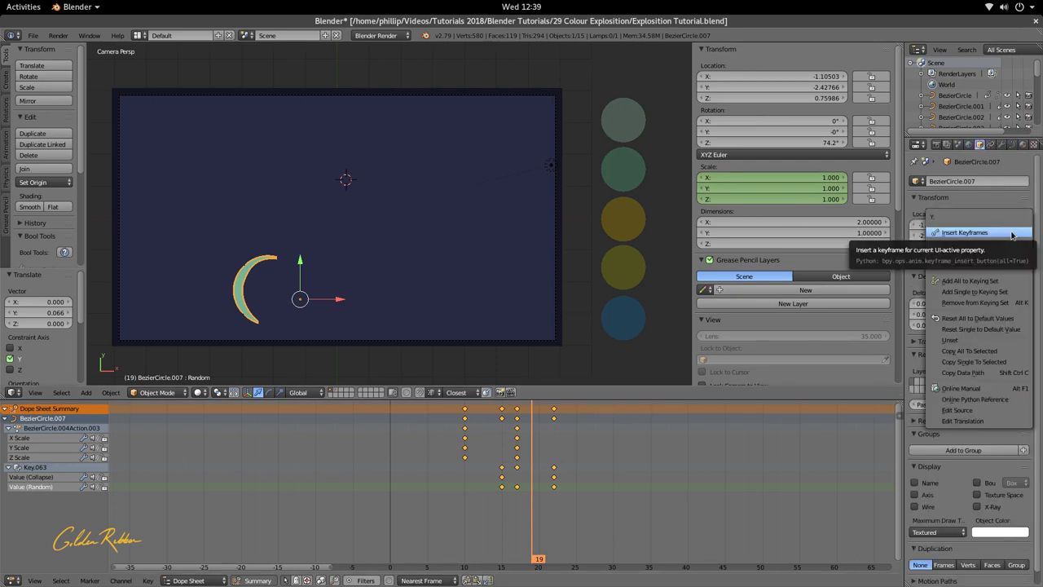
click(1008, 256)
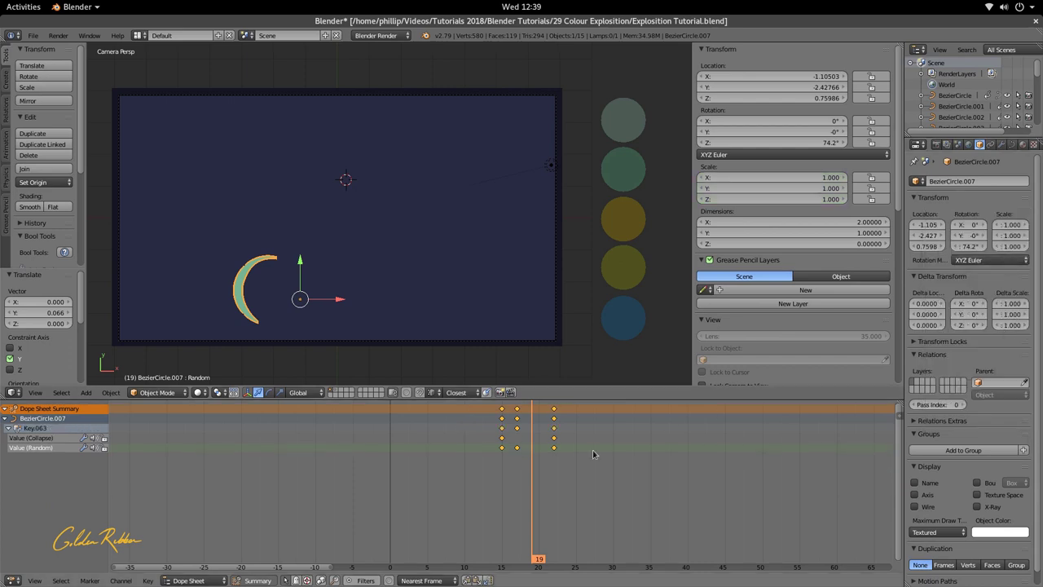
drag(549, 496, 490, 504)
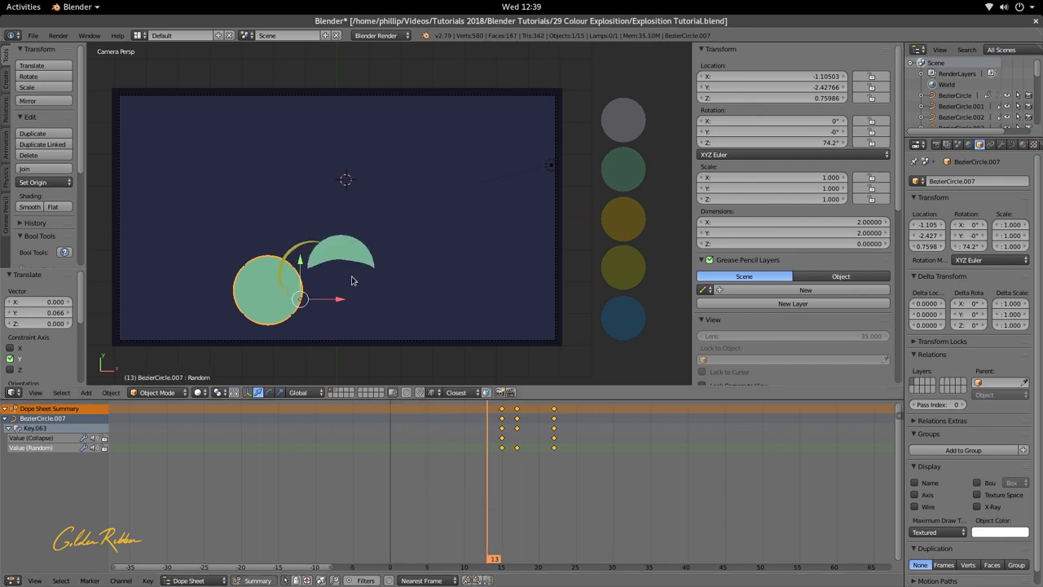
Step: Add a sphere empty and move it beneath the middle green crescent, to about X 0.079, Y -2.188
key(shift+a)
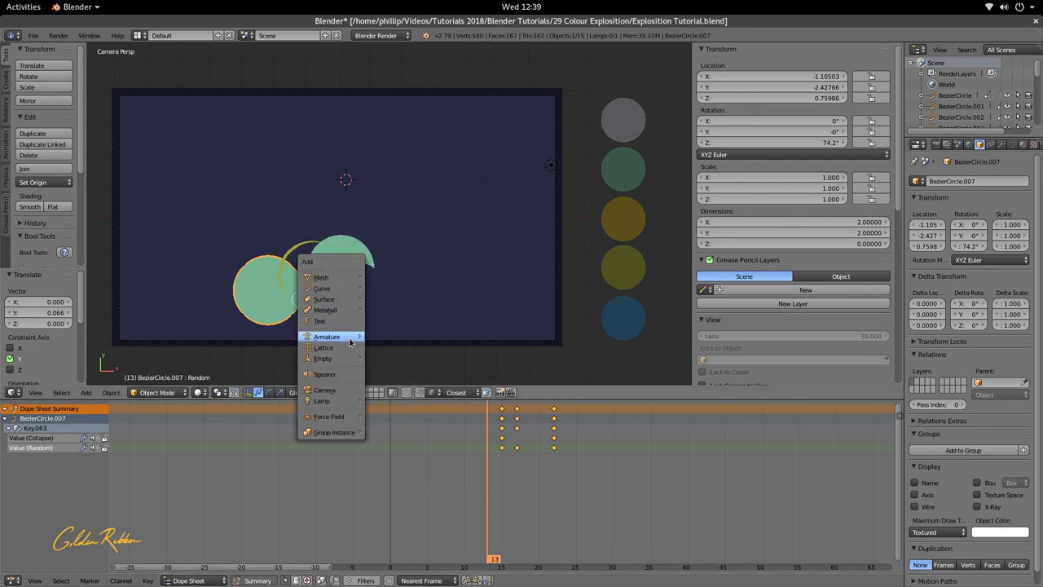
mouse_move(343, 359)
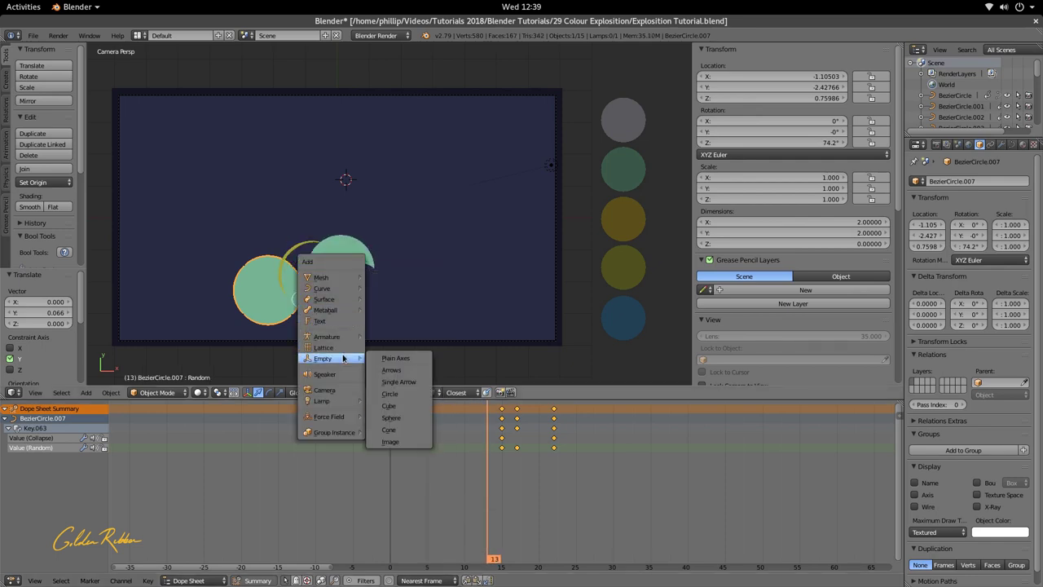
click(402, 417)
drag(353, 145, 343, 287)
key(g)
key(x)
click(377, 285)
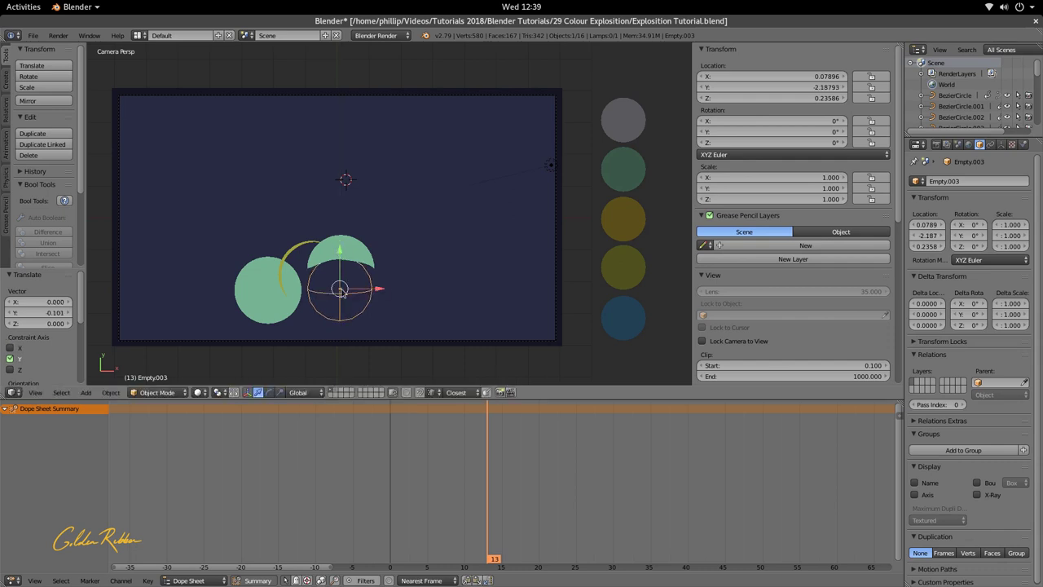
Step: Add a cube empty and move it down so it surrounds the sphere empty
key(shift+a)
mouse_move(344, 333)
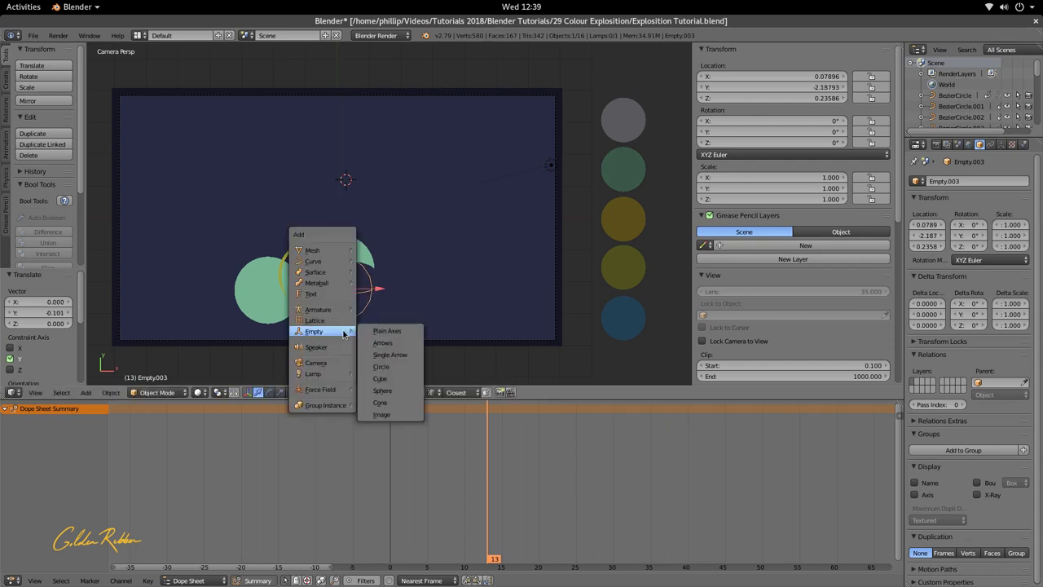
click(395, 380)
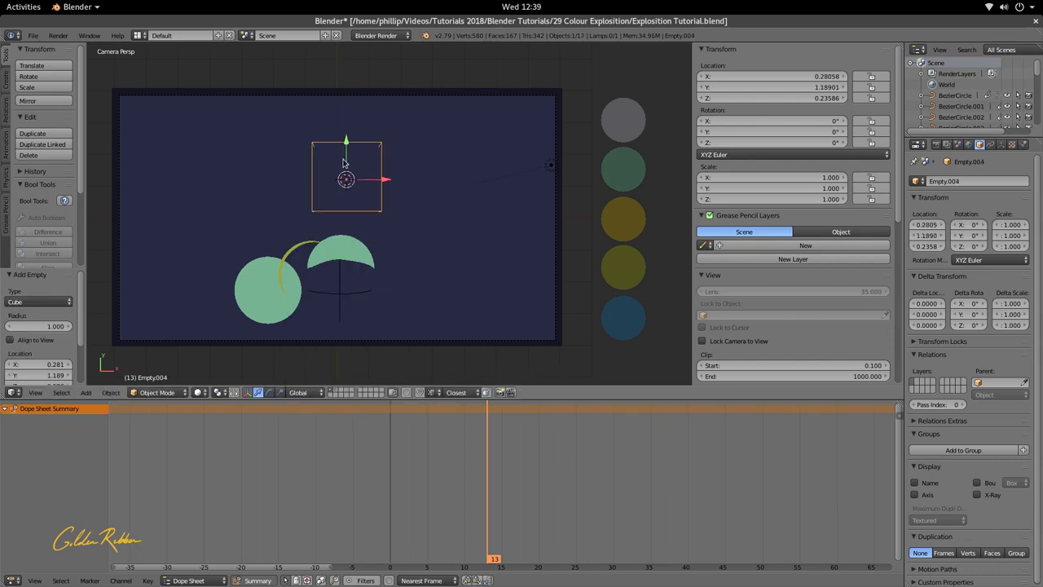
drag(351, 145, 378, 291)
drag(339, 250, 339, 250)
Step: Move the dark blue background plane about 2.09 back along Z and scale it up by about 1.133
right_click(457, 167)
key(g)
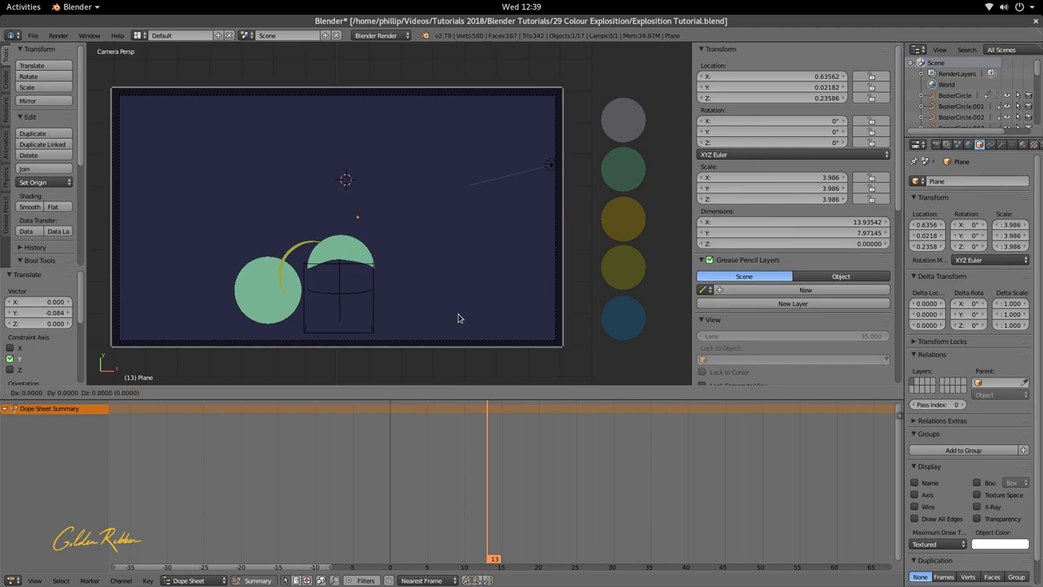
click(449, 294)
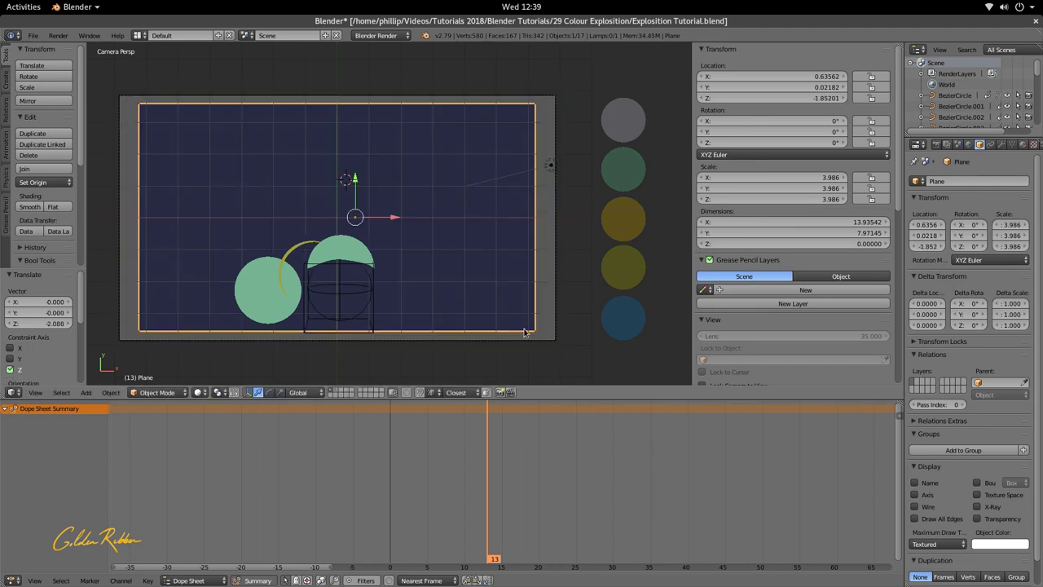
key(s)
click(528, 334)
Step: Scale the cube and sphere empties down together by a factor of about 0.564
scroll(367, 339, up, 2)
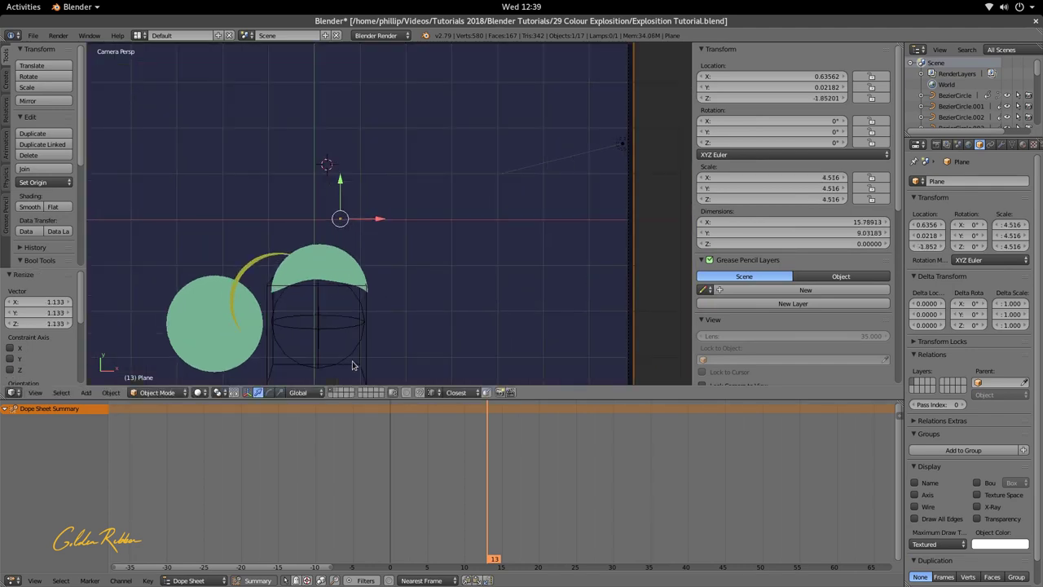
scroll(352, 365, down, 2)
shift+right_click(360, 327)
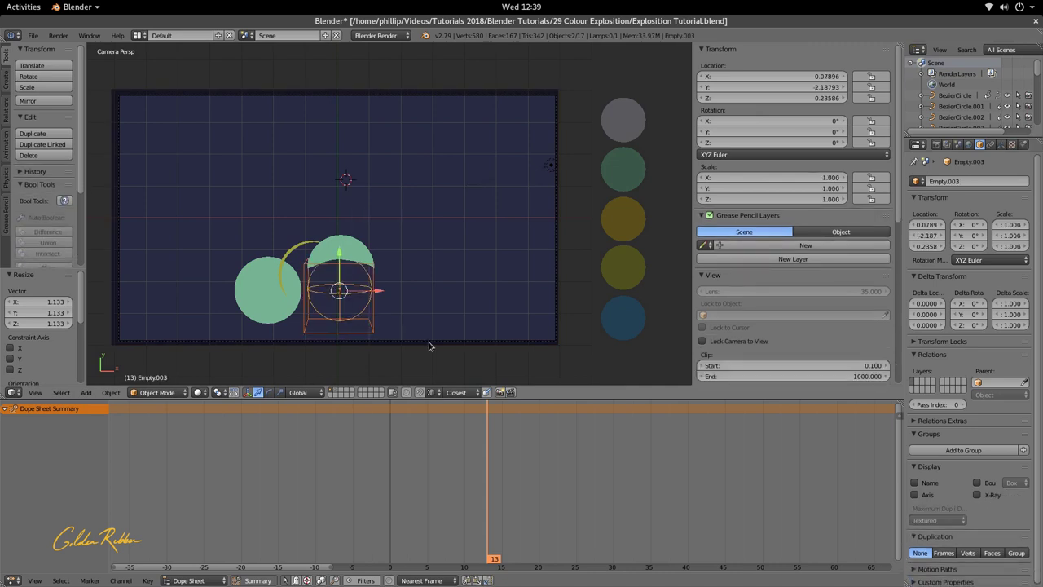
key(s)
click(388, 330)
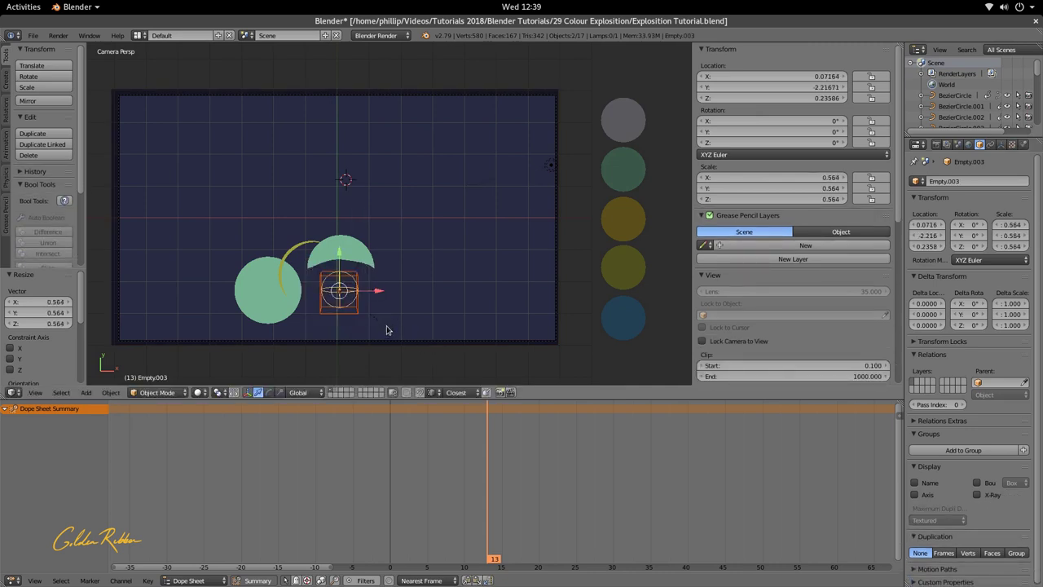
Step: Apply the scale to the cube empty and to the sphere empty, and save the file over Explosition Tutorial.blend
right_click(343, 318)
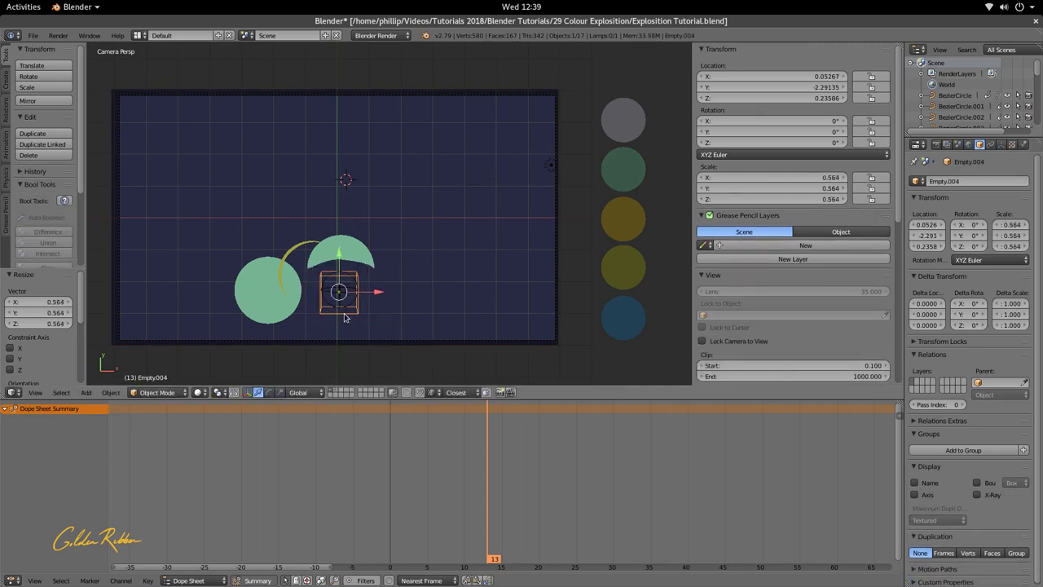
key(ctrl+a)
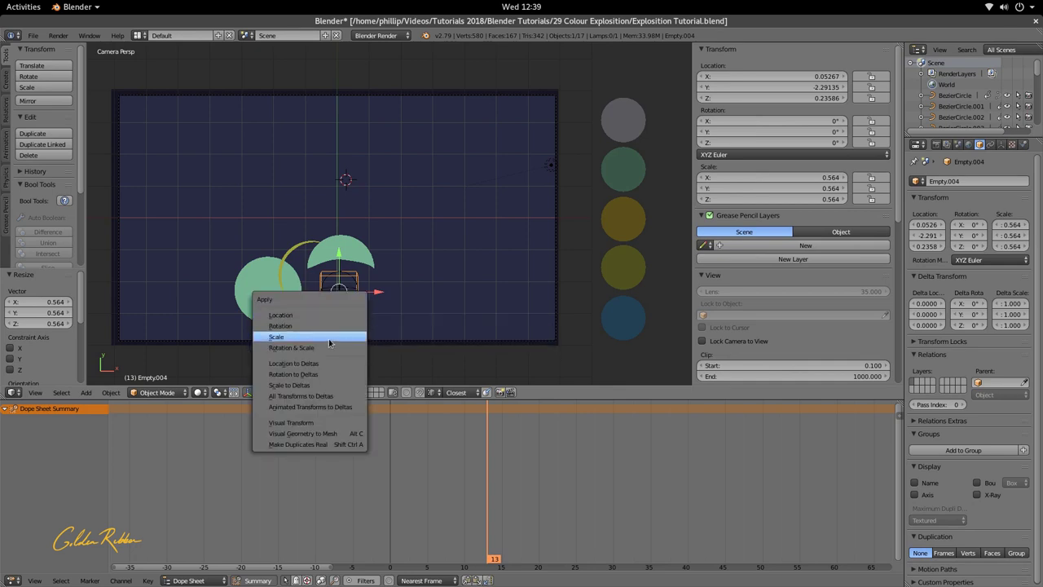
click(330, 339)
right_click(328, 302)
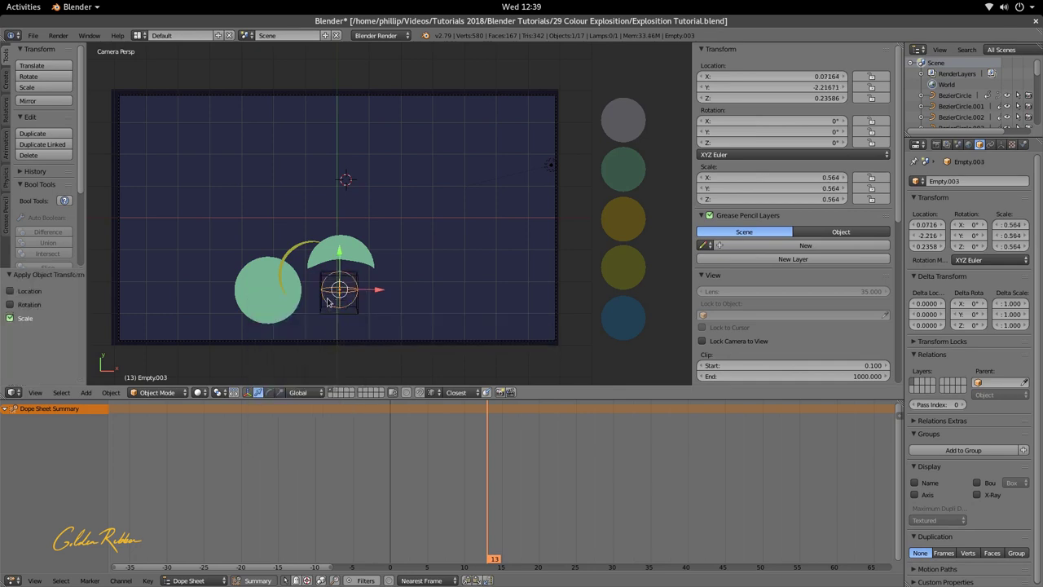
key(ctrl+a)
click(328, 298)
scroll(333, 322, up, 2)
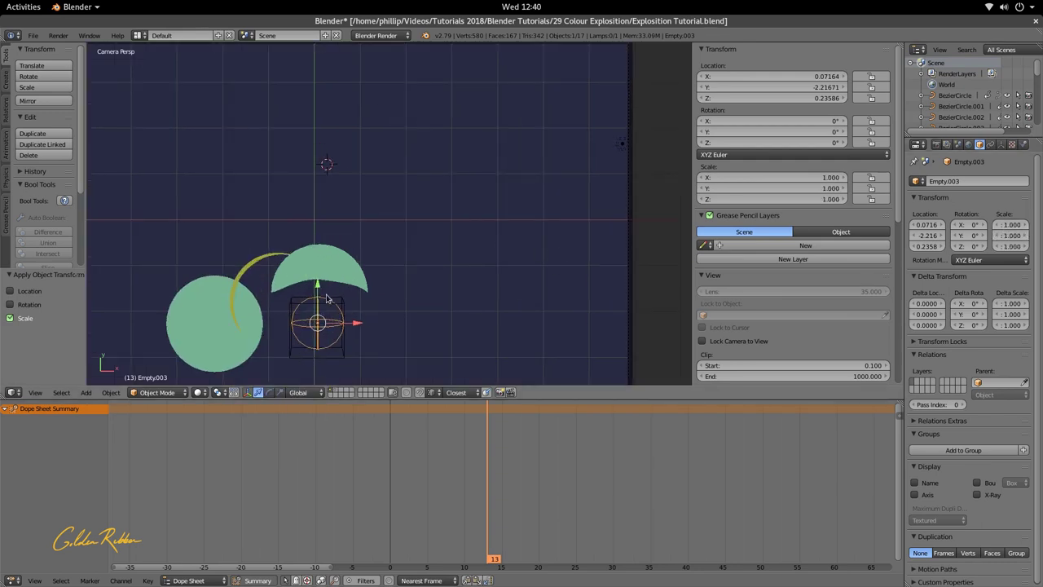
key(ctrl+s)
click(351, 280)
key(super)
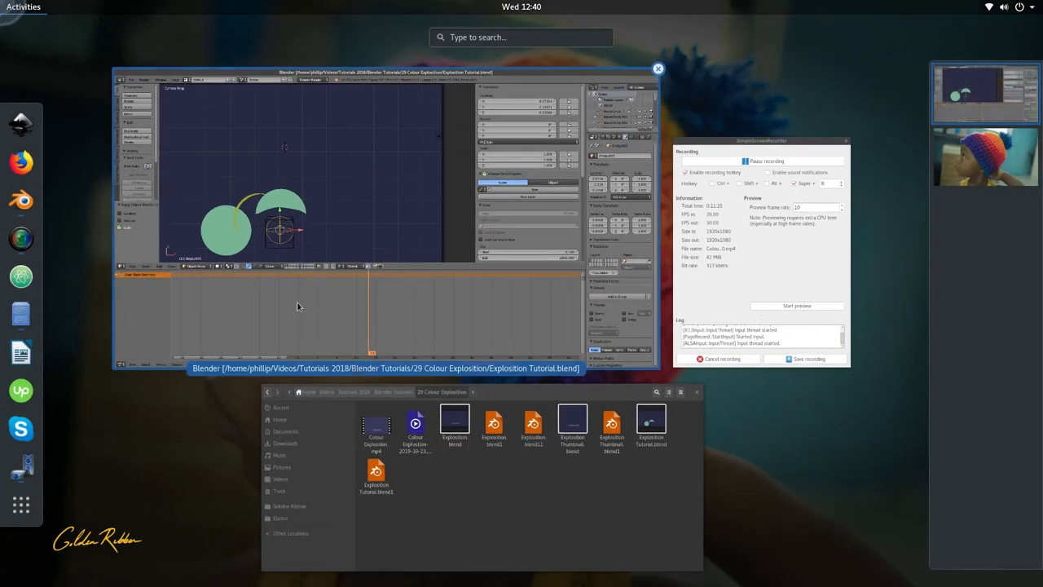
click(722, 238)
click(393, 172)
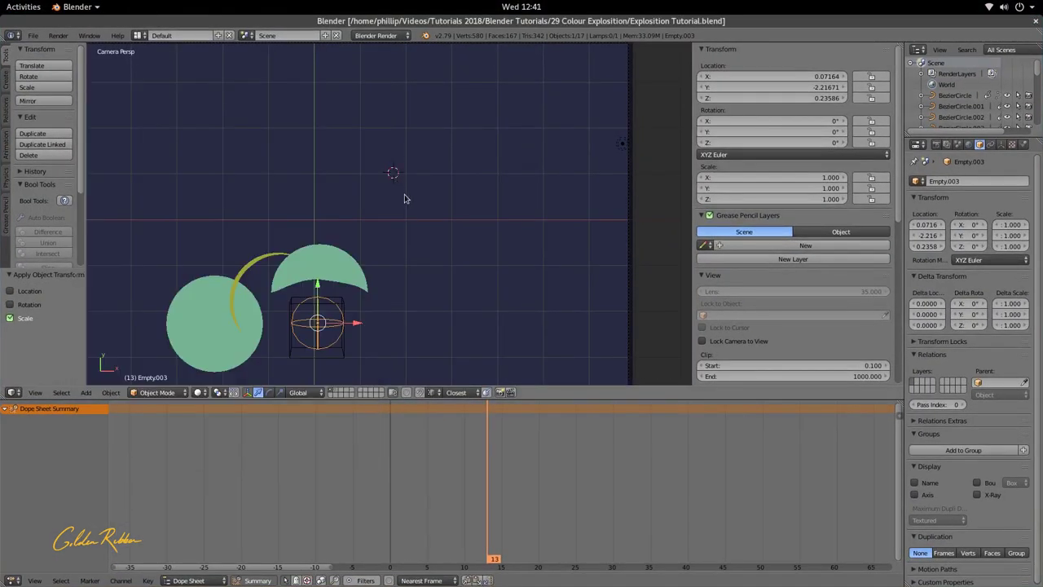
shift+middle_drag(435, 313, 555, 179)
scroll(530, 208, up, 4)
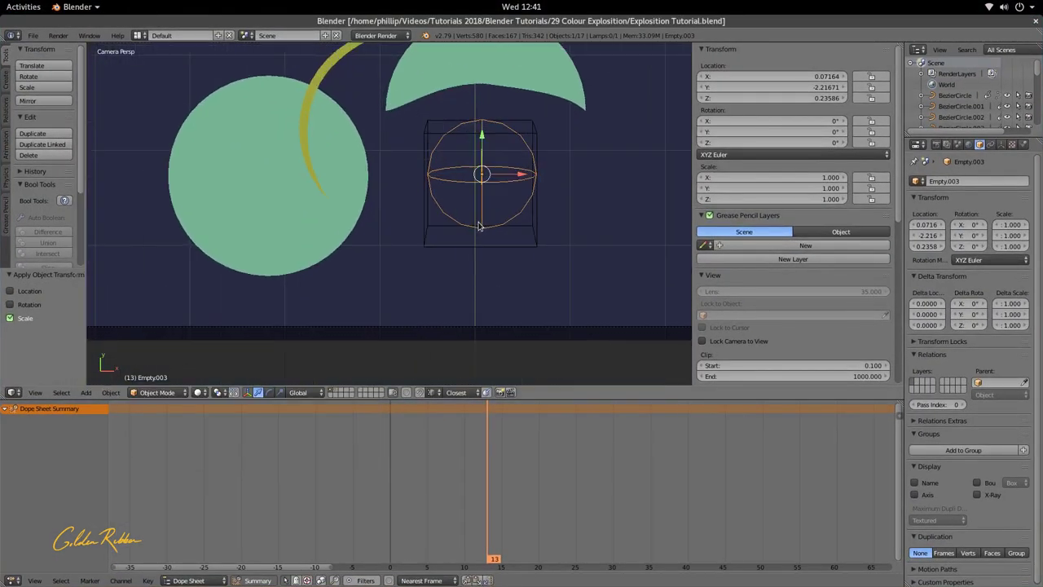
shift+middle_drag(515, 231, 464, 259)
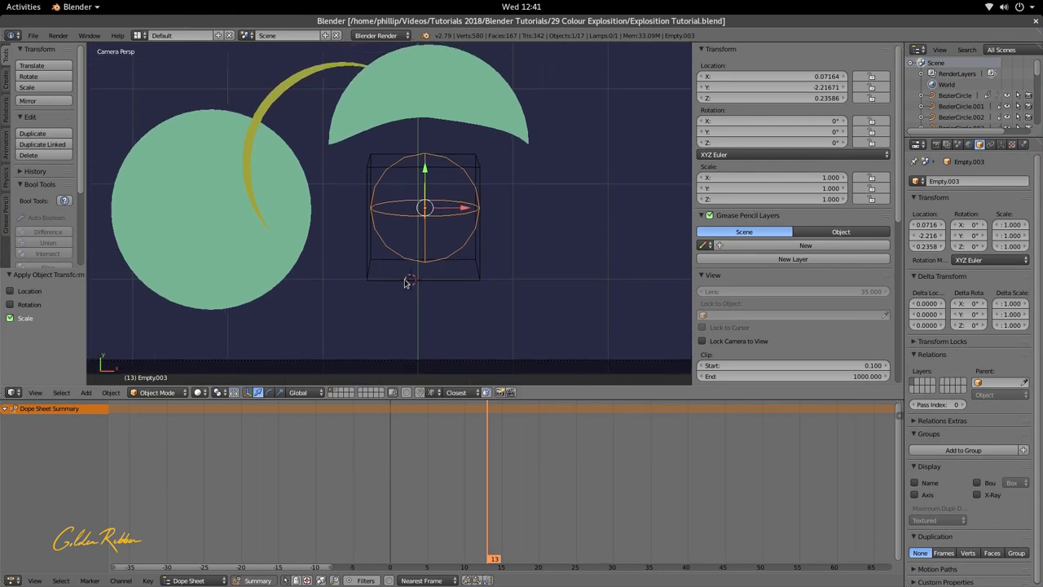
key(ctrl+a)
scroll(440, 254, down, 3)
scroll(442, 260, down, 1)
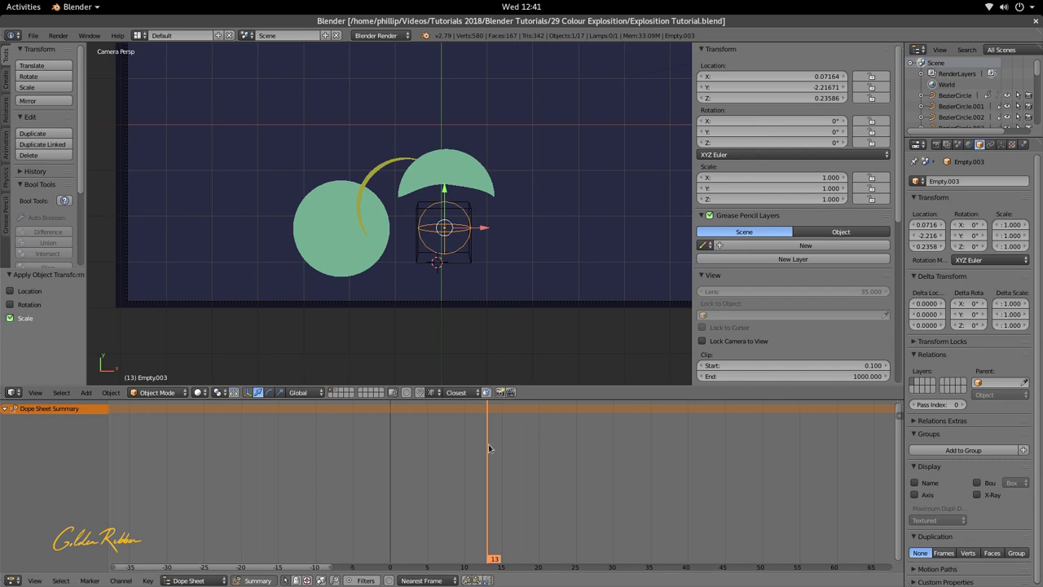
Step: At frame 10, move the large green circle about -0.776 in X and 0.18 in Y, clear of the olive shape
mouse_move(488, 445)
mouse_down()
mouse_move(410, 446)
mouse_move(486, 463)
mouse_move(432, 452)
mouse_move(465, 456)
mouse_up()
right_click(371, 264)
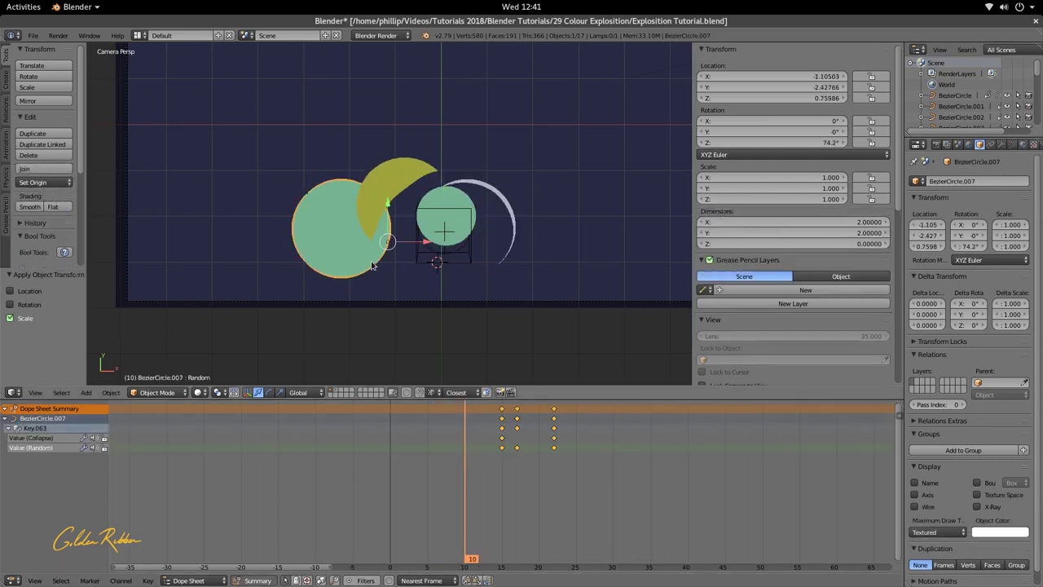
key(g)
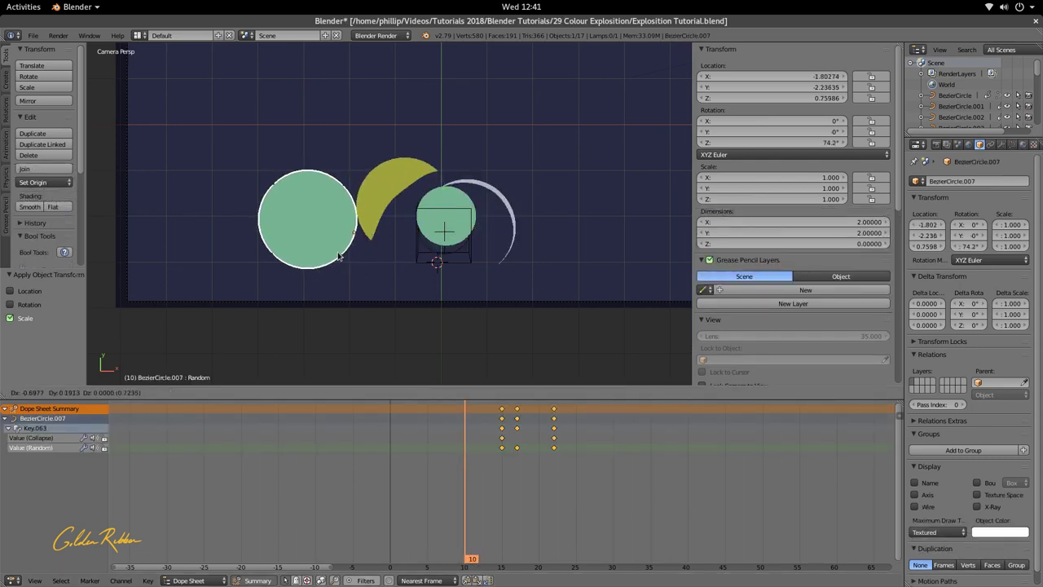
click(334, 257)
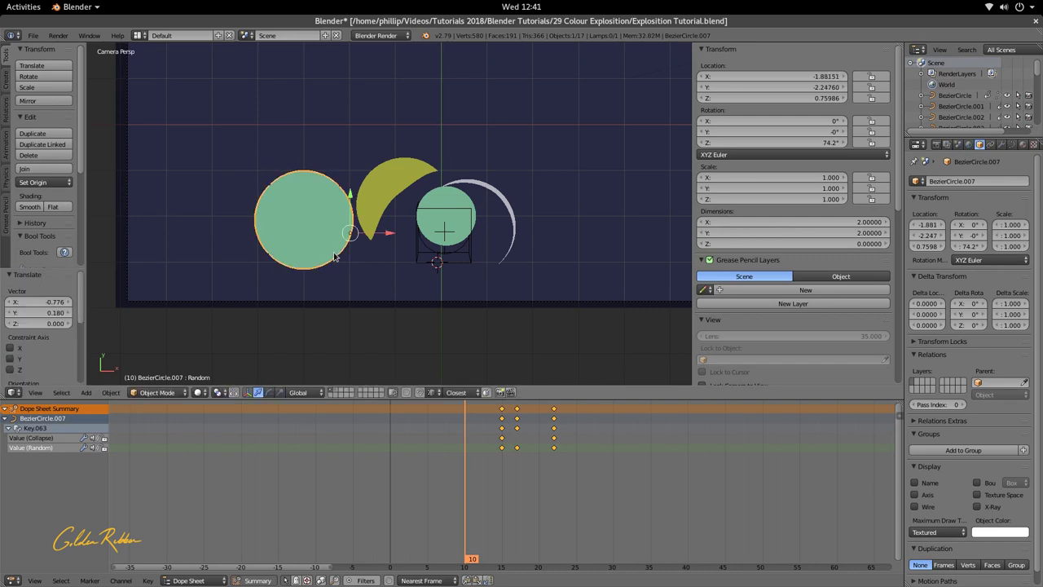
Step: Parent the moved green circle to the sphere empty using the Object parent type
right_click(427, 246)
right_click(480, 235)
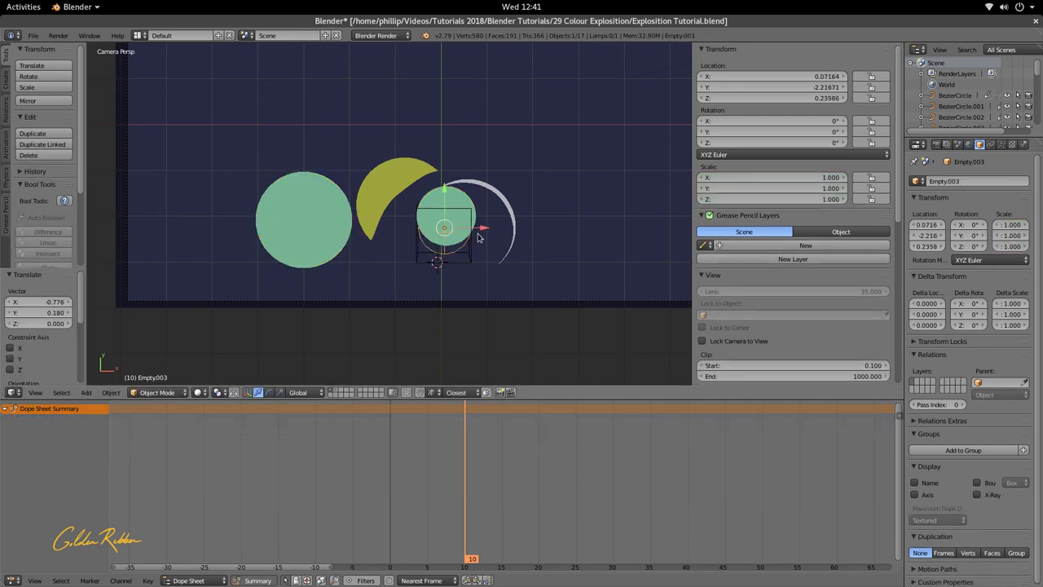
right_click(334, 255)
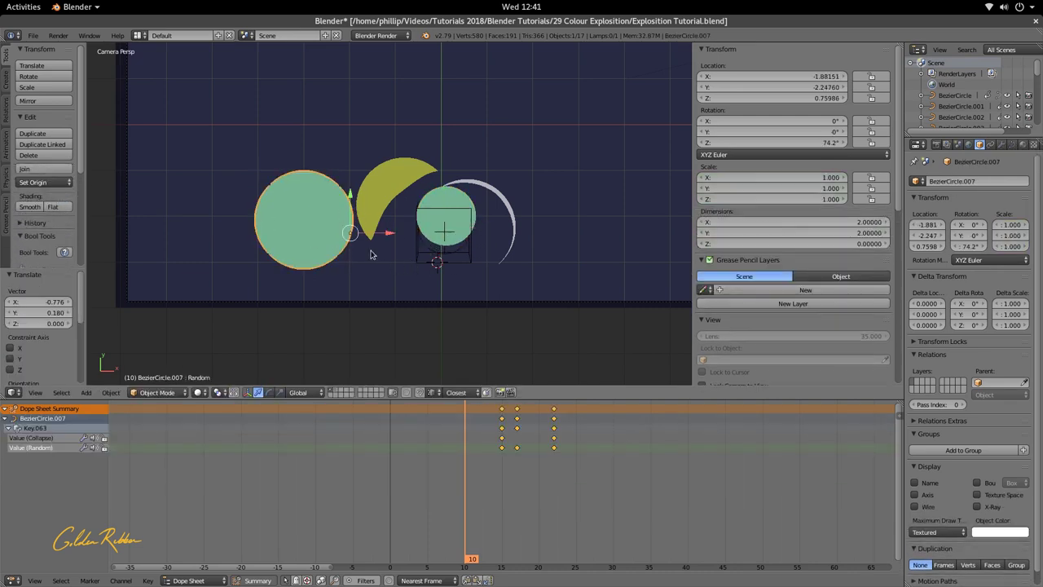
right_click(423, 250)
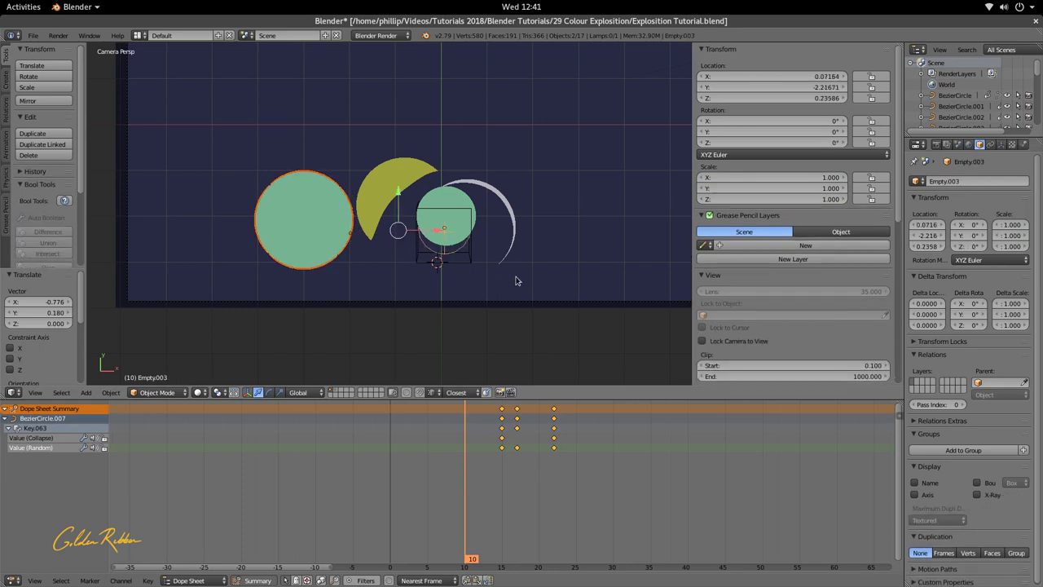
key(ctrl+p)
click(486, 277)
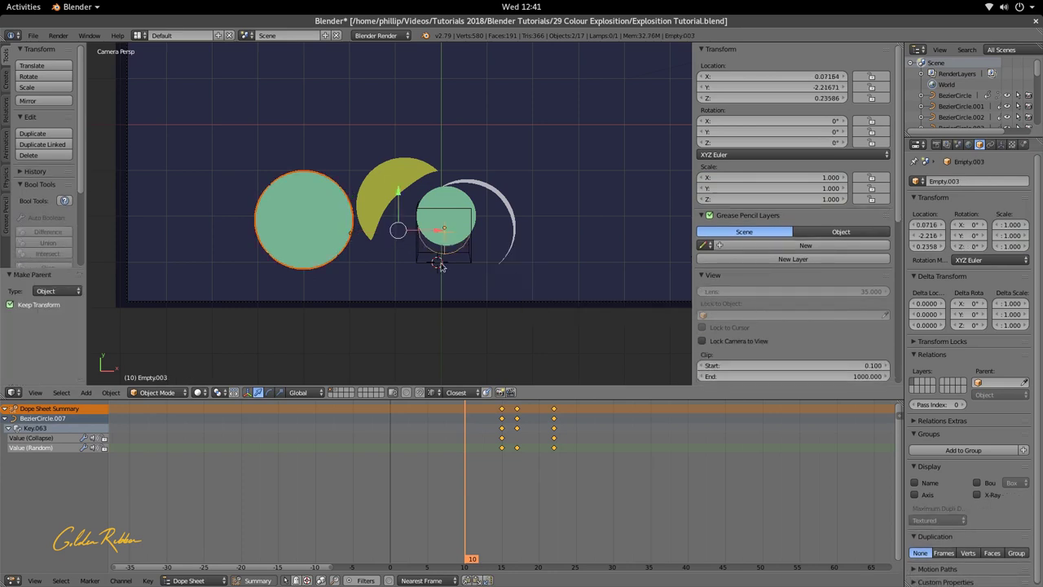
Step: Duplicate the parented green circle four times and place the copies in an arc around the empties
scroll(344, 246, down, 2)
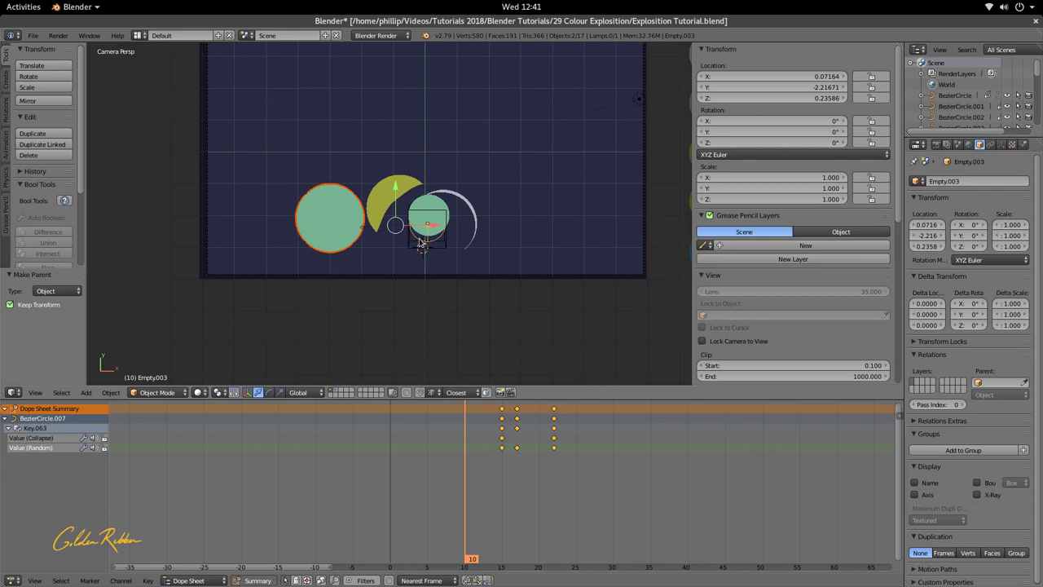
right_click(330, 222)
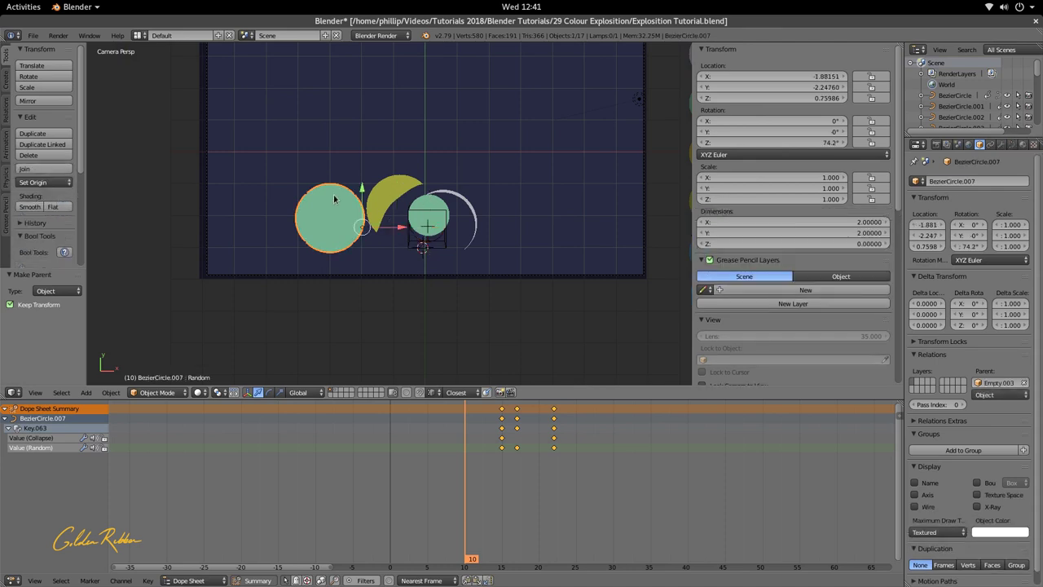
key(shift+d)
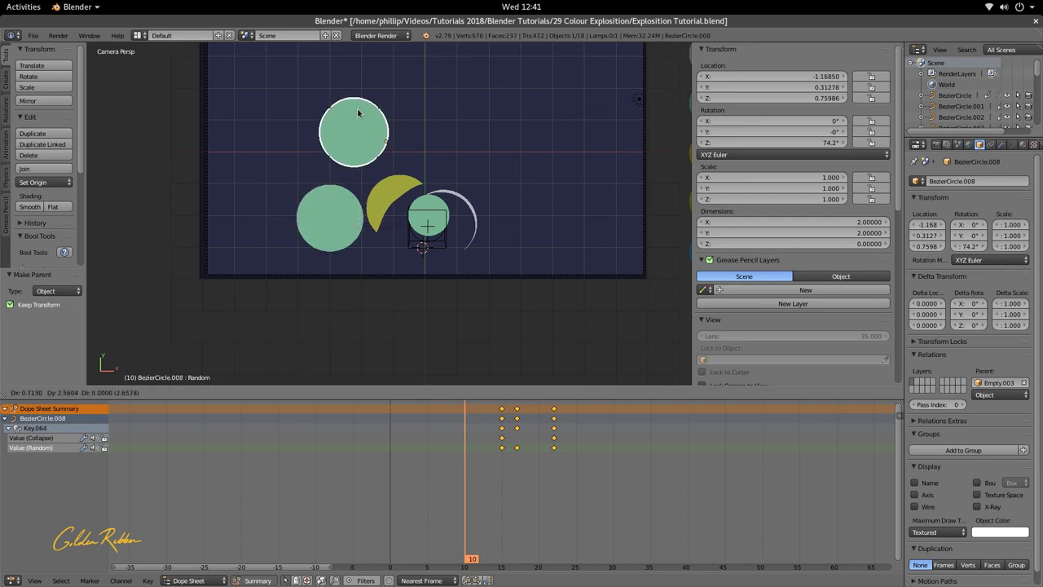
click(361, 114)
scroll(361, 186, down, 2)
key(shift+d)
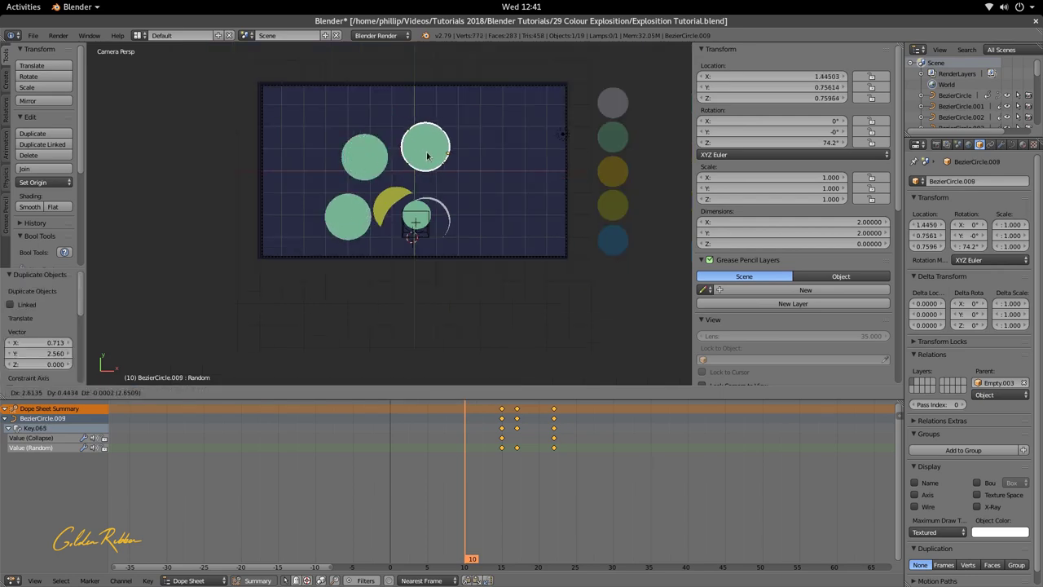
click(432, 160)
key(shift+d)
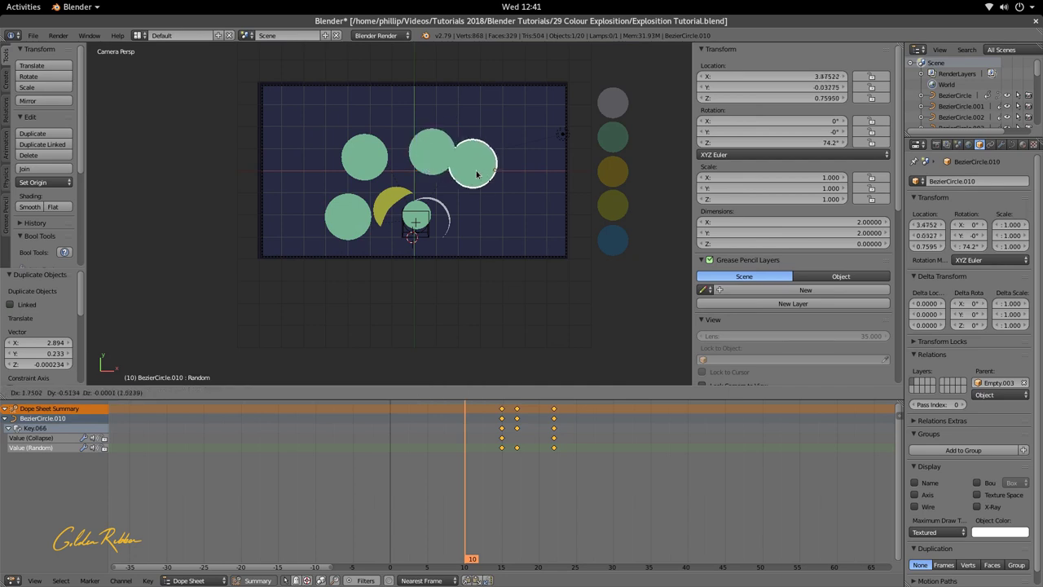
click(488, 196)
key(shift+d)
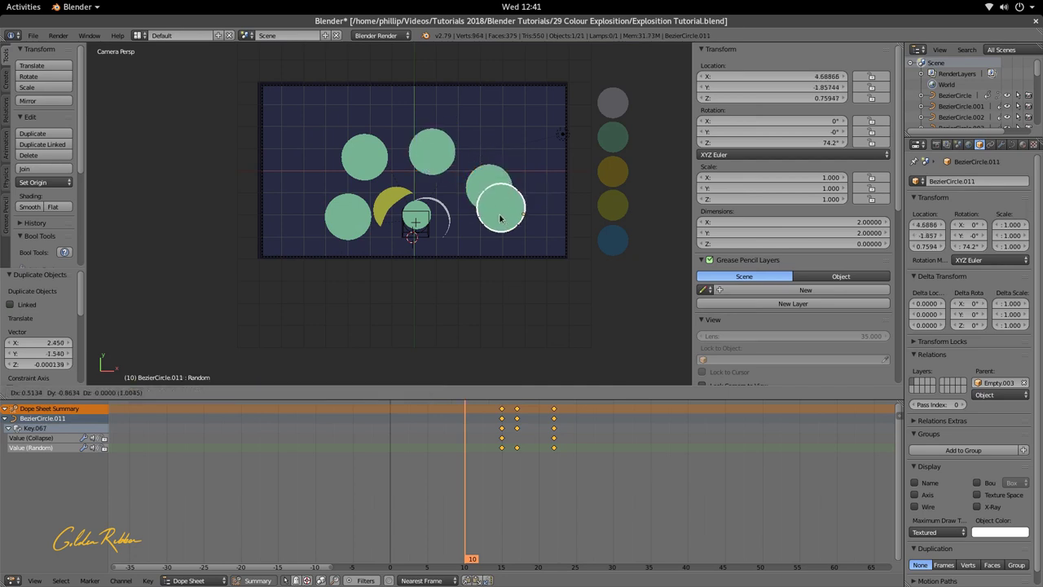
click(496, 229)
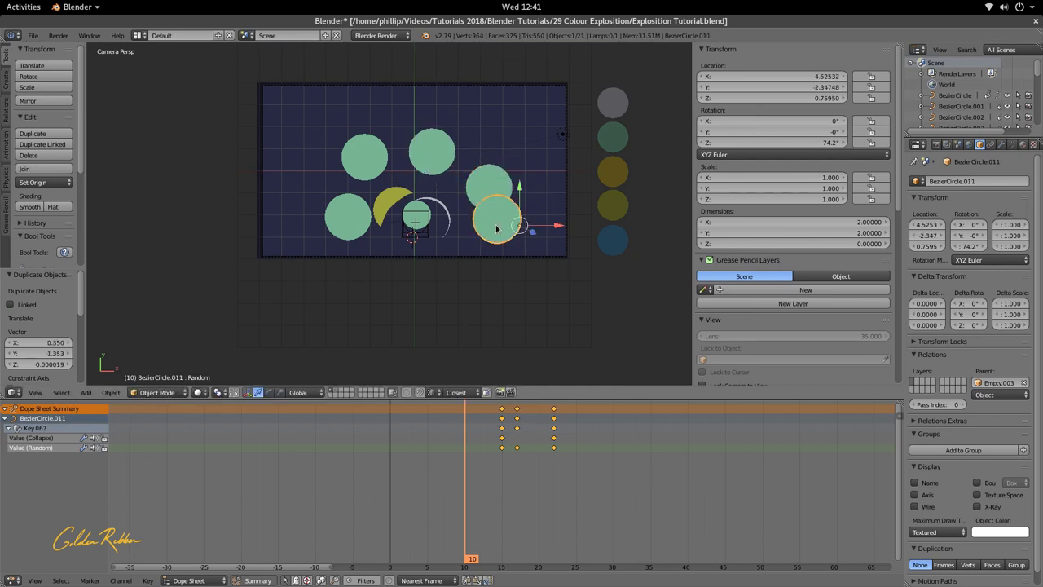
Step: Shift the three upper green circle copies slightly inward to even out the arc
right_click(486, 180)
key(g)
click(477, 171)
right_click(441, 156)
key(g)
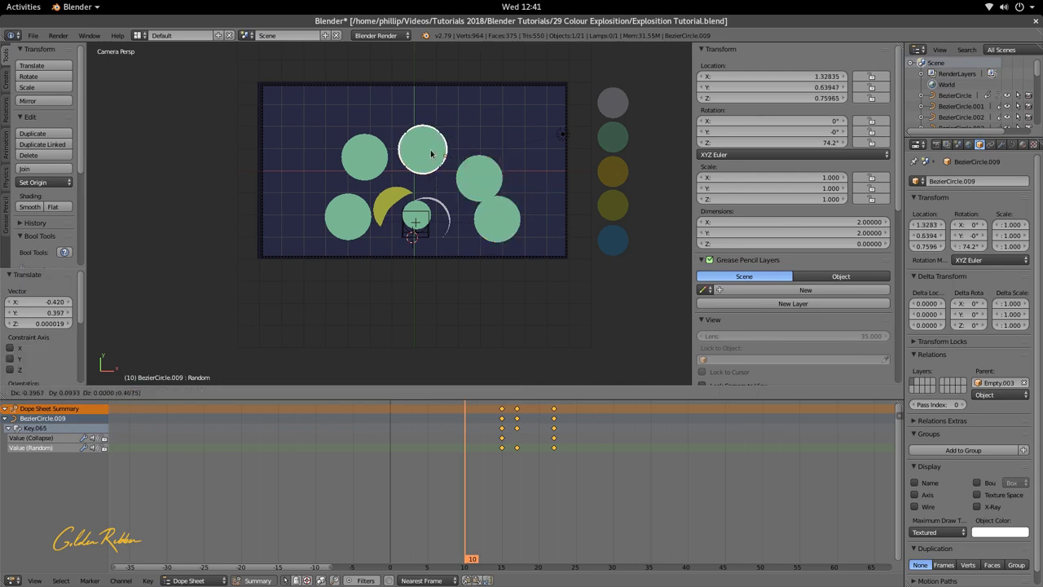
click(424, 154)
right_click(362, 164)
key(g)
click(359, 162)
Step: Rotate the lower right-hand green circle to about -85.1° in Z and move it about -1.404 in X and 0.189 in Y
scroll(403, 246, up, 2)
scroll(450, 257, up, 1)
right_click(560, 235)
key(r)
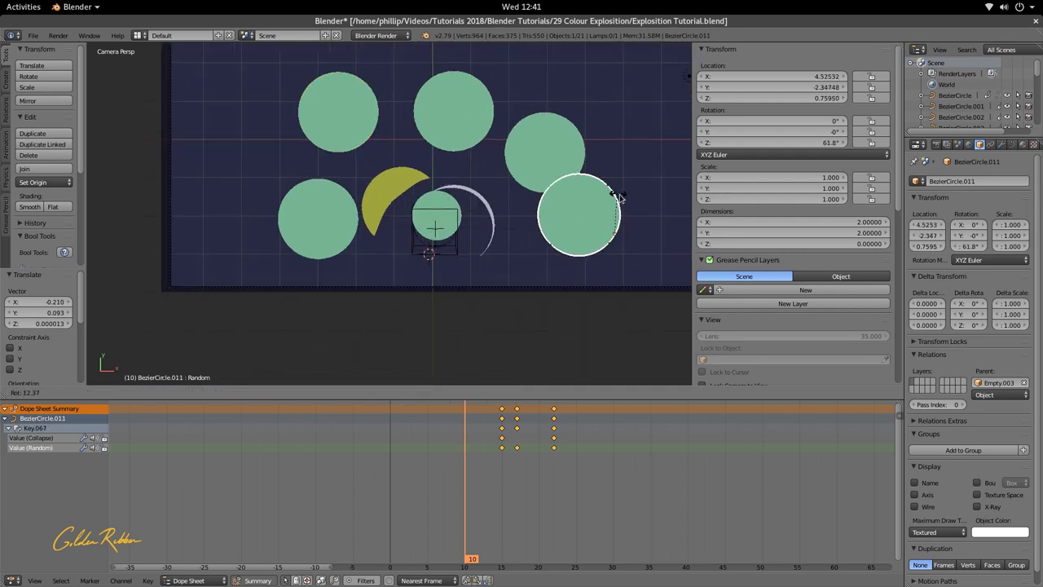
click(629, 257)
key(g)
click(594, 247)
Step: Rotate the upper right-hand green circle about 133° and move it about -1.296 in X and -0.108 in Y
right_click(561, 145)
key(r)
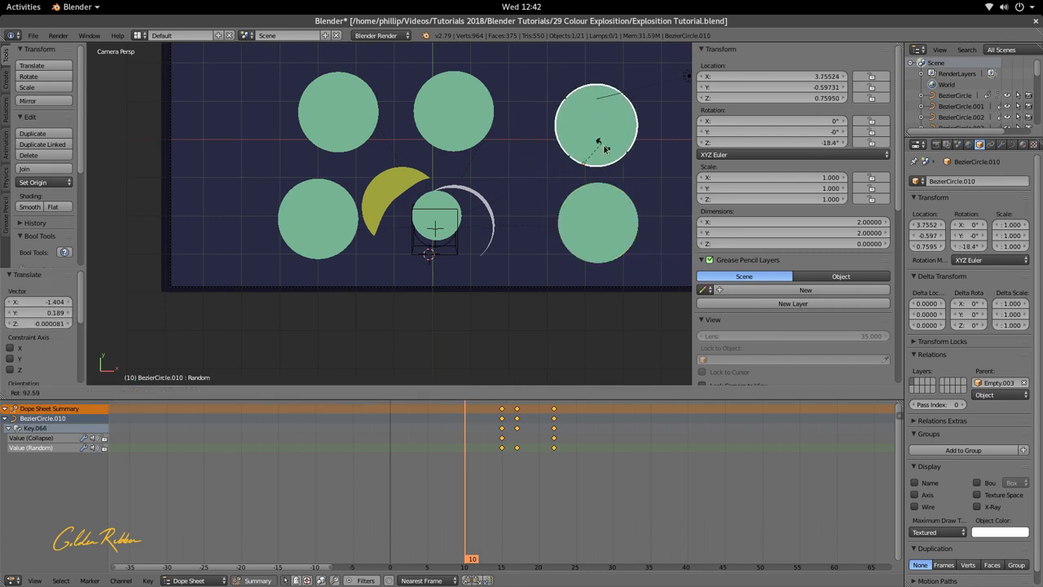
click(605, 162)
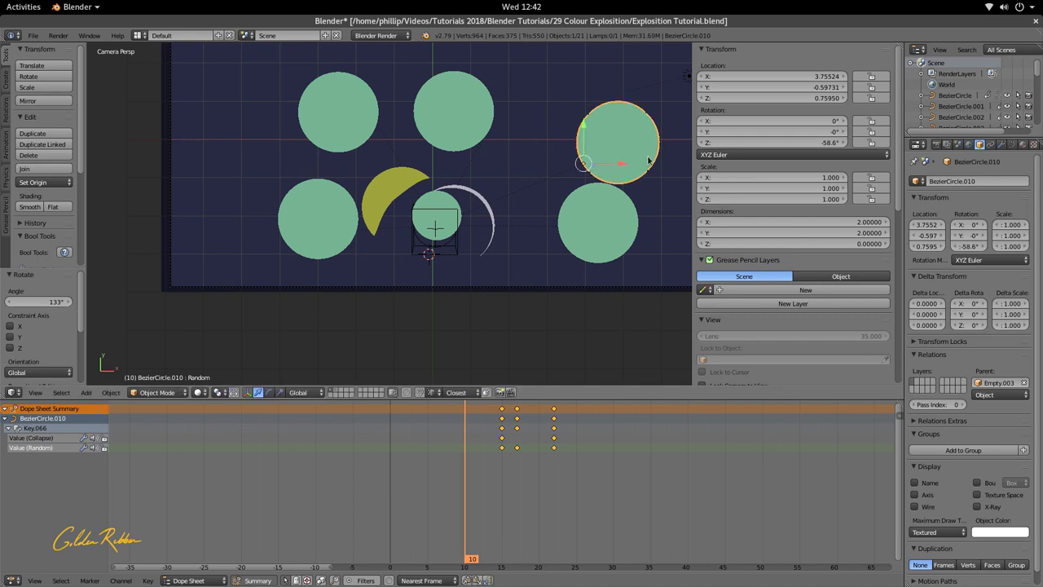
key(g)
click(599, 163)
Step: Rotate the top centre green circle about 118°, move it back into the arc, and turn it a further -18.3°
right_click(427, 123)
key(r)
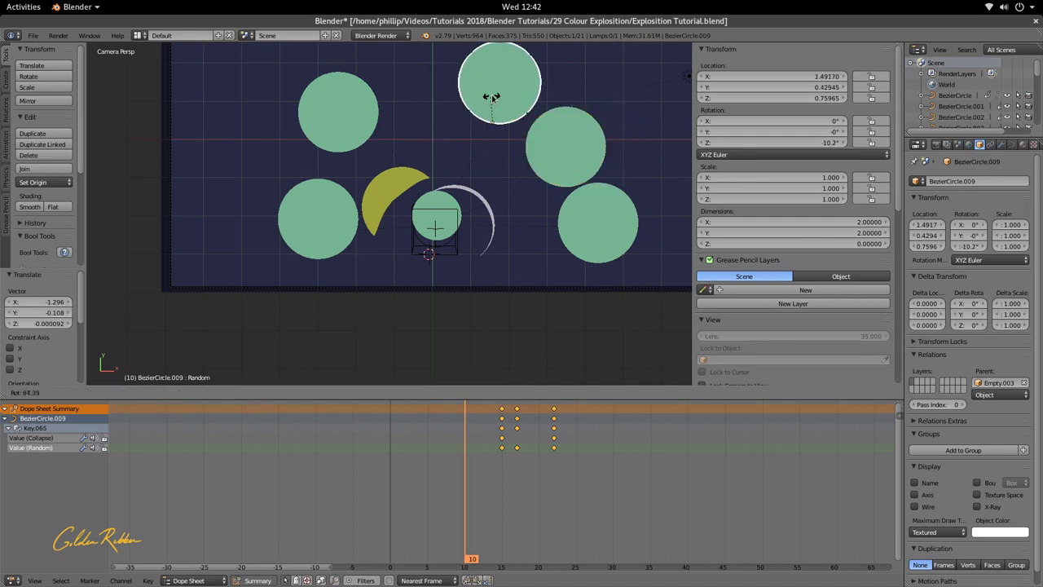
click(492, 129)
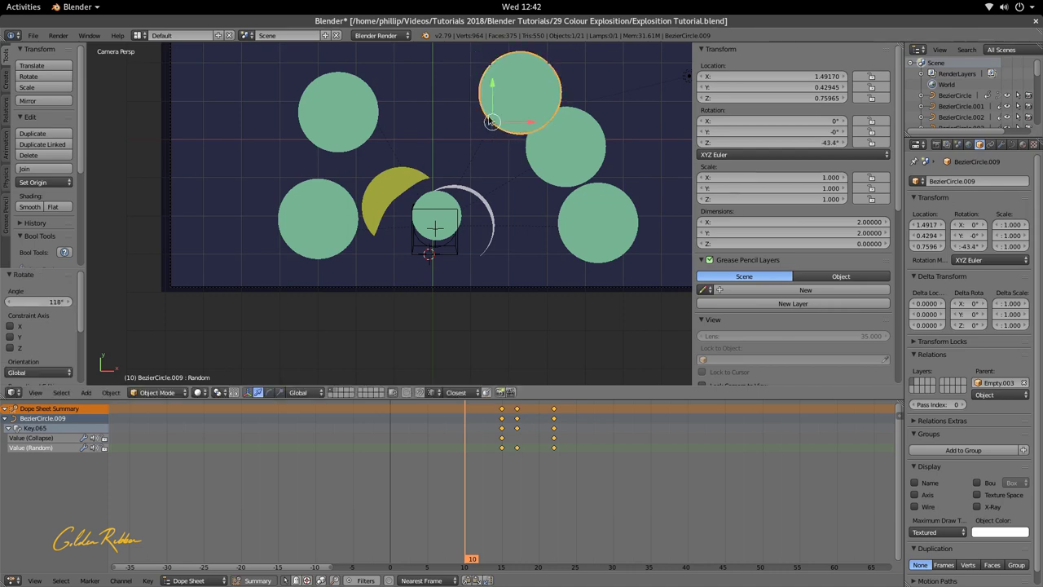
key(g)
click(486, 119)
key(r)
click(505, 100)
Step: Rotate the upper left-hand green circle about 40.1° and move it about -0.095 in X and -0.23 in Y
right_click(326, 142)
key(r)
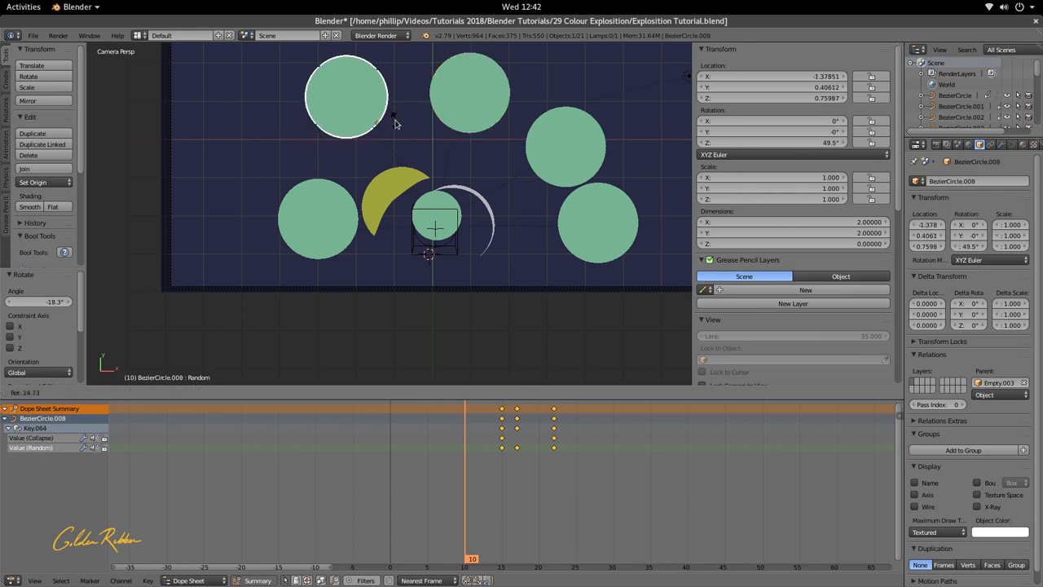
click(388, 117)
key(g)
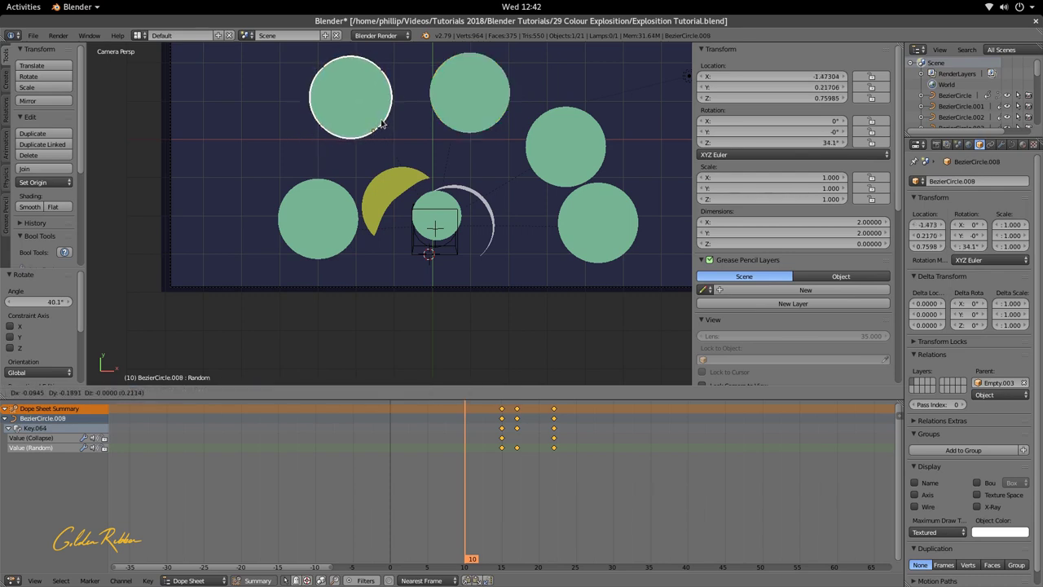
click(383, 125)
Step: Rotate the lower left-hand green circle to about 93° in Z and move it about -0.513 in X and 0.203 in Y
right_click(331, 210)
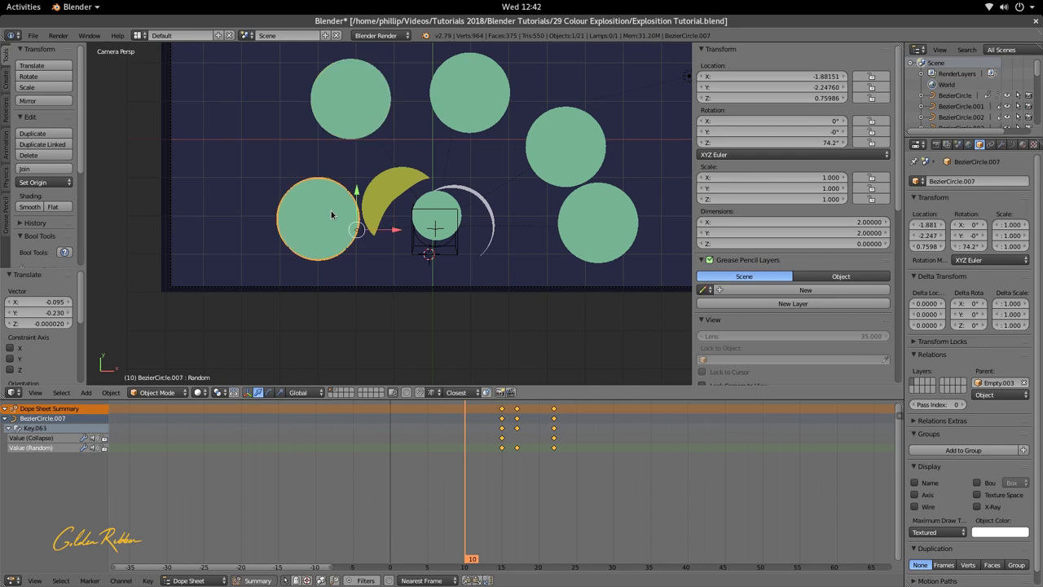
key(r)
click(310, 216)
key(g)
click(311, 239)
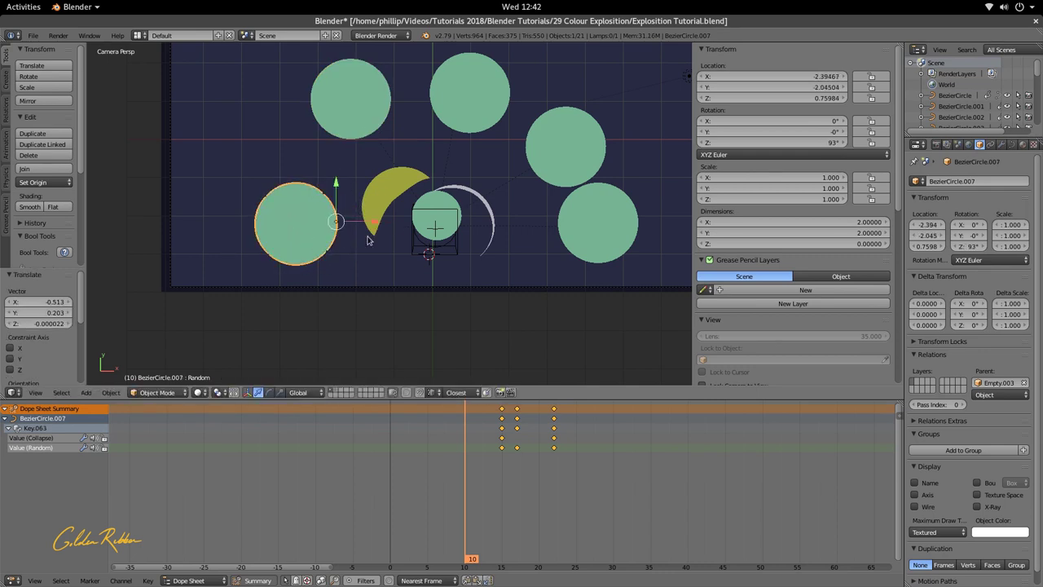
Step: At frame 18, move the two right-hand crescents inward, shifting the upper one about -0.467 in X
drag(493, 442, 525, 449)
scroll(440, 264, down, 2)
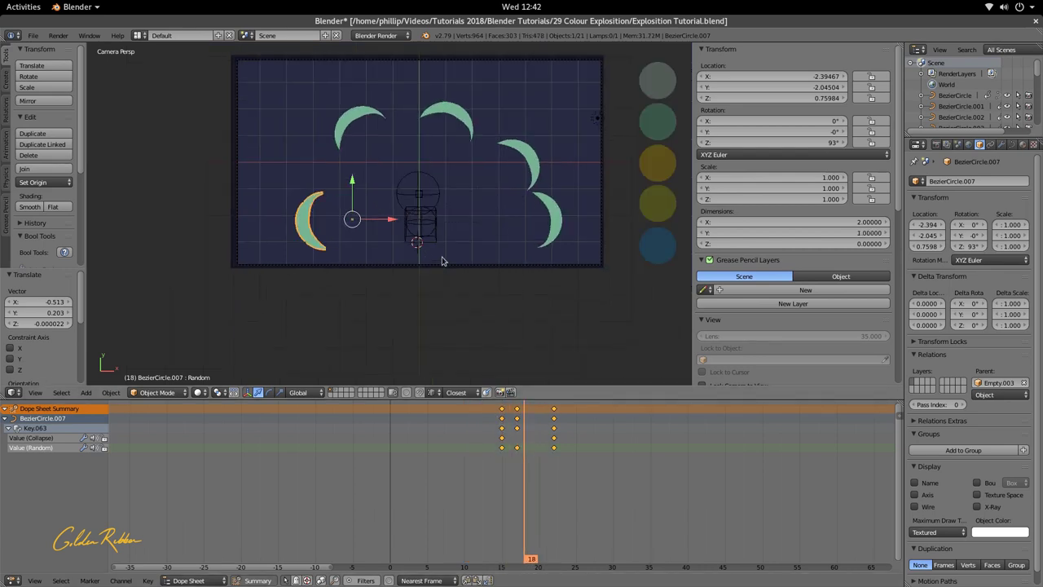
key(a)
right_click(549, 236)
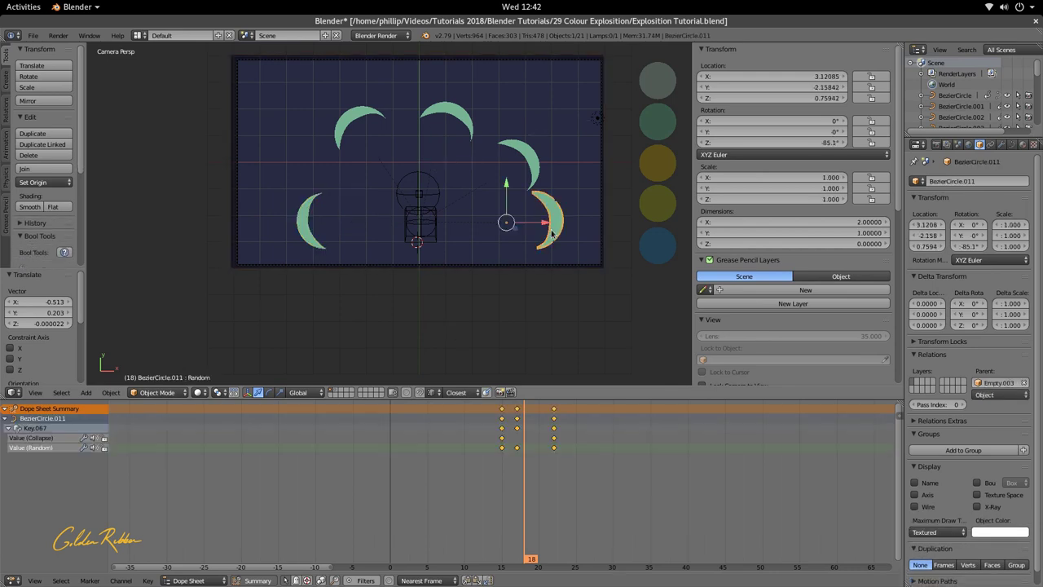
key(g)
click(537, 230)
right_click(541, 174)
key(g)
click(527, 174)
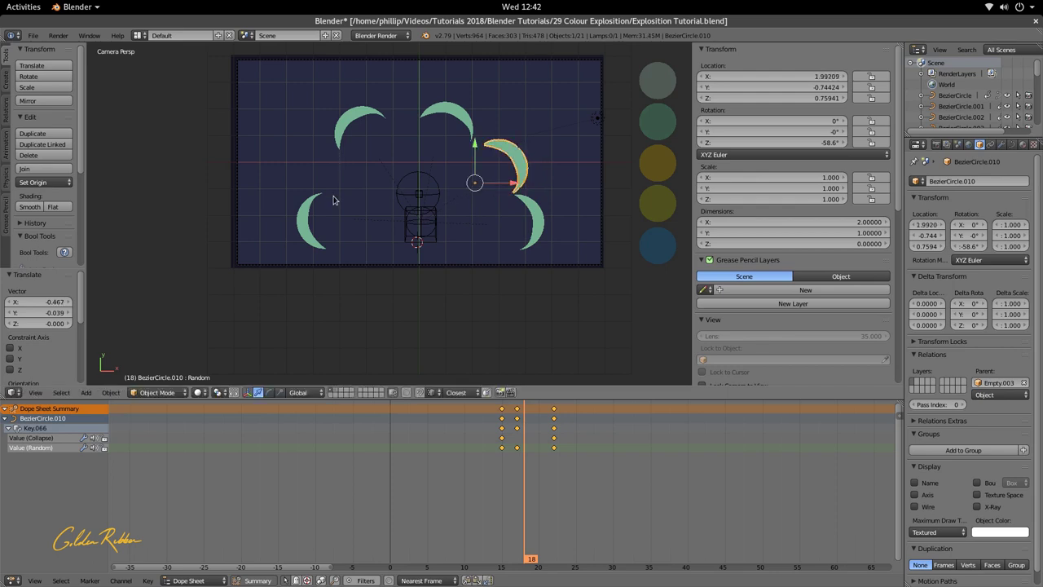
Step: At frame 14, duplicate the lower left-hand green circle and offset the copy about 0.243 in X and 1.634 in Y
drag(527, 450, 501, 453)
scroll(311, 232, up, 2)
right_click(311, 232)
key(shift+d)
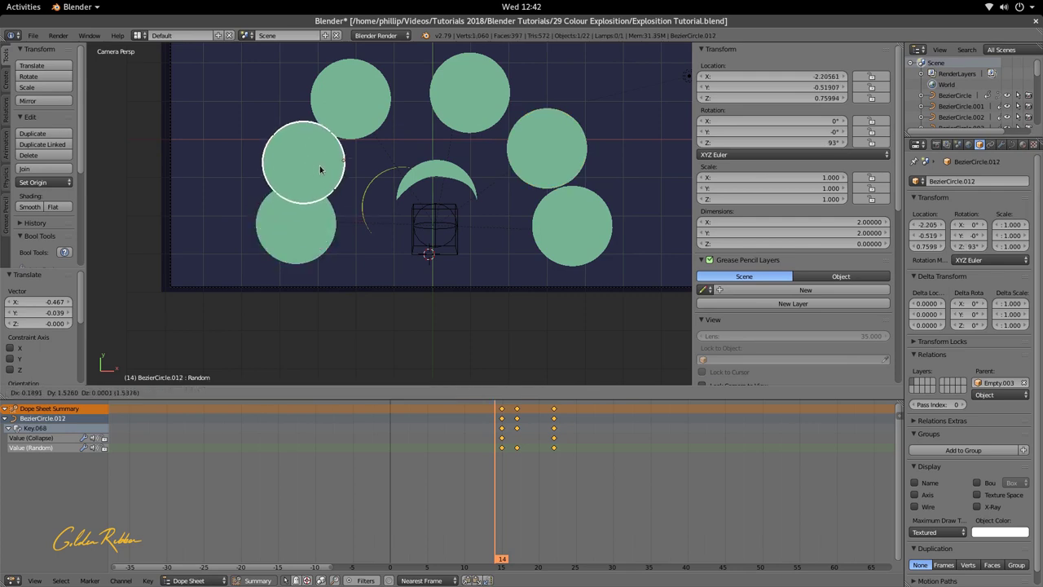
click(320, 167)
Step: Rotate the new copy about 48.4°, move it about -0.257 in X and -0.405 in Y, and lower it a further 0.081
key(r)
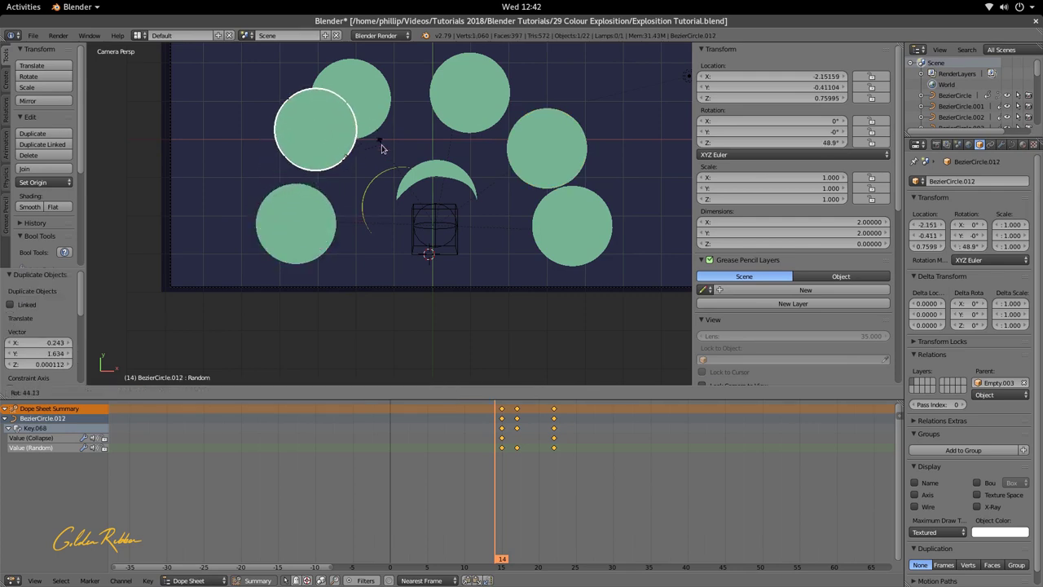
click(383, 152)
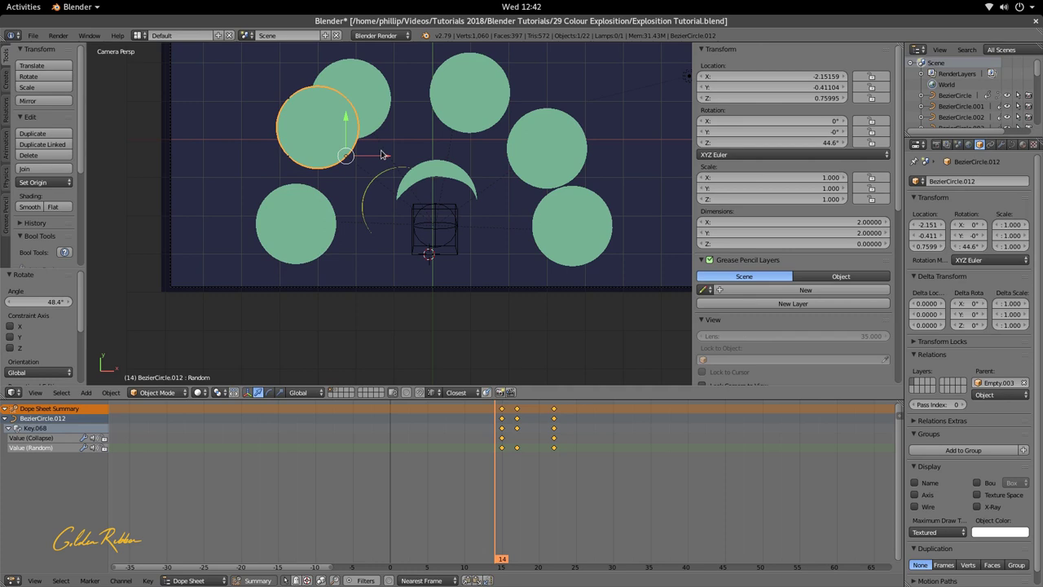
key(g)
click(371, 171)
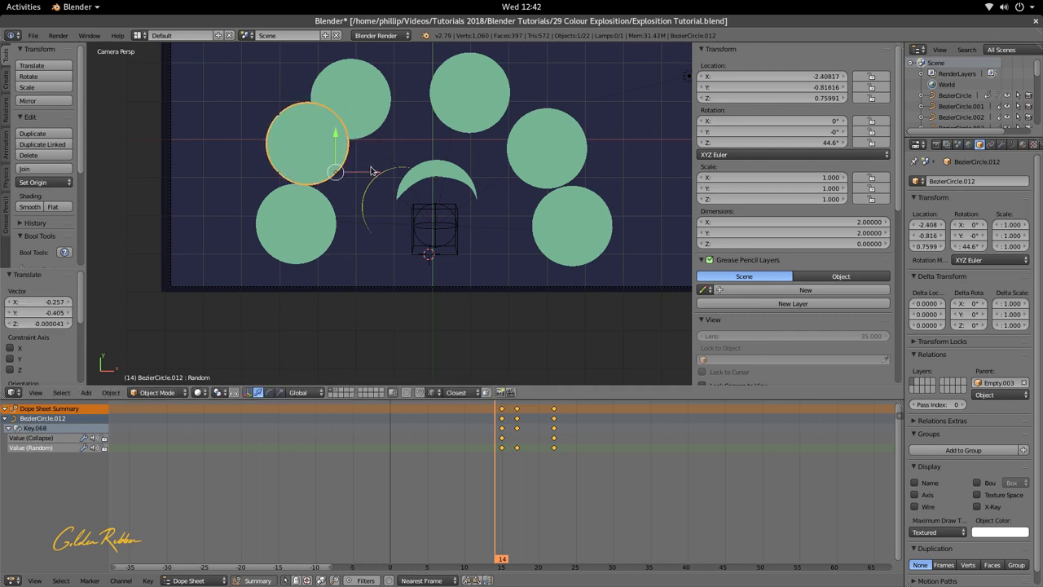
key(g)
key(y)
click(349, 179)
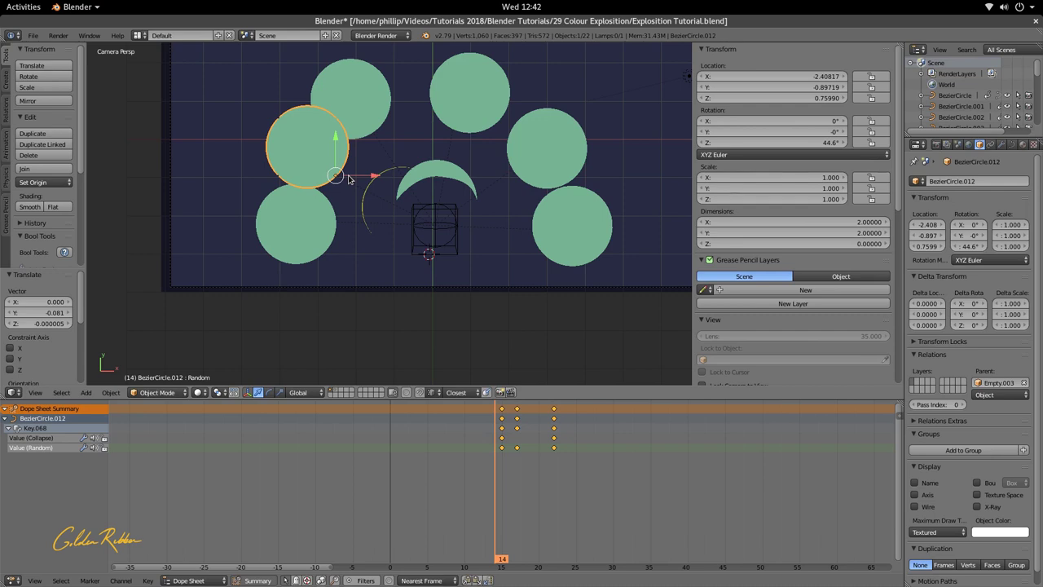
Step: Clear the new circle copy's parent while keeping its transformation
key(alt+p)
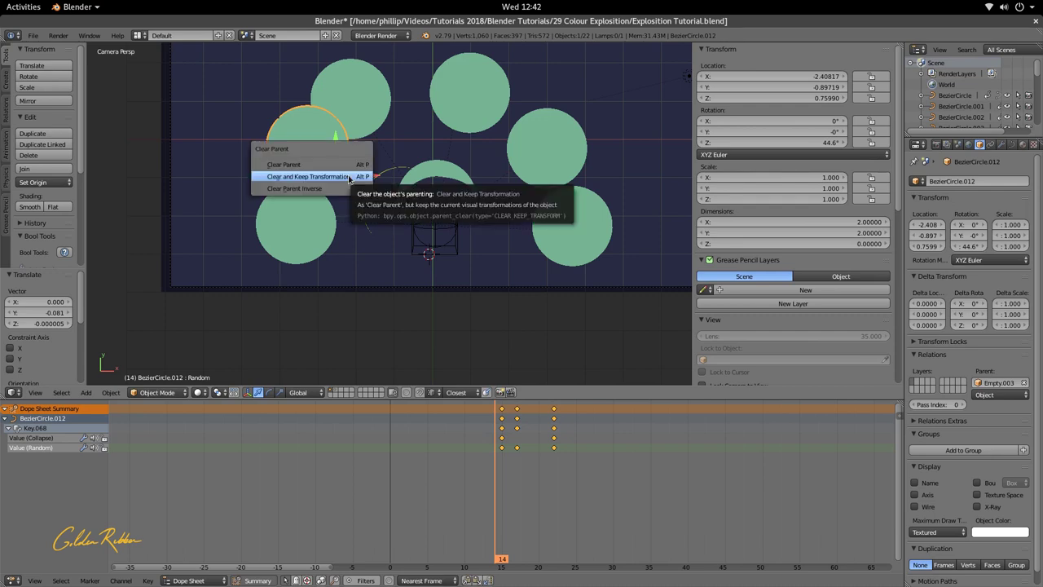
click(349, 177)
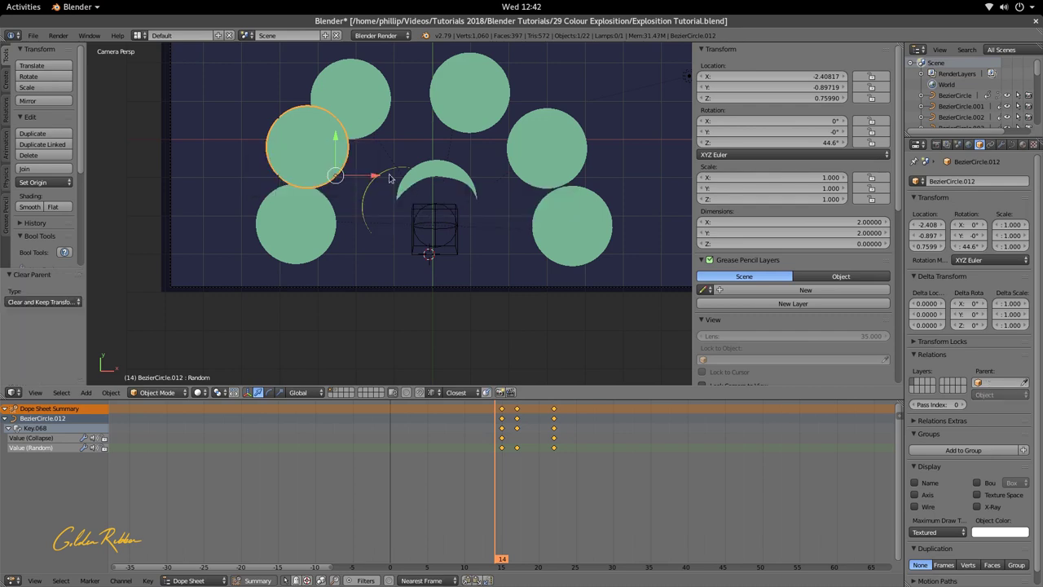
scroll(423, 259, up, 2)
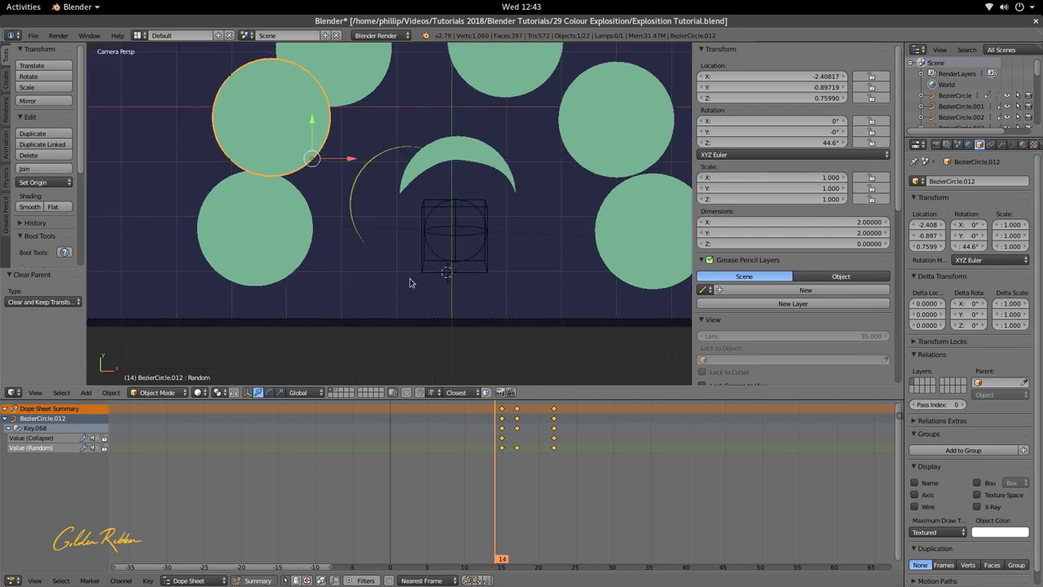
Step: Parent the selected left-hand circle copy to the cube-shaped empty, keeping its transformation
shift+right_click(434, 277)
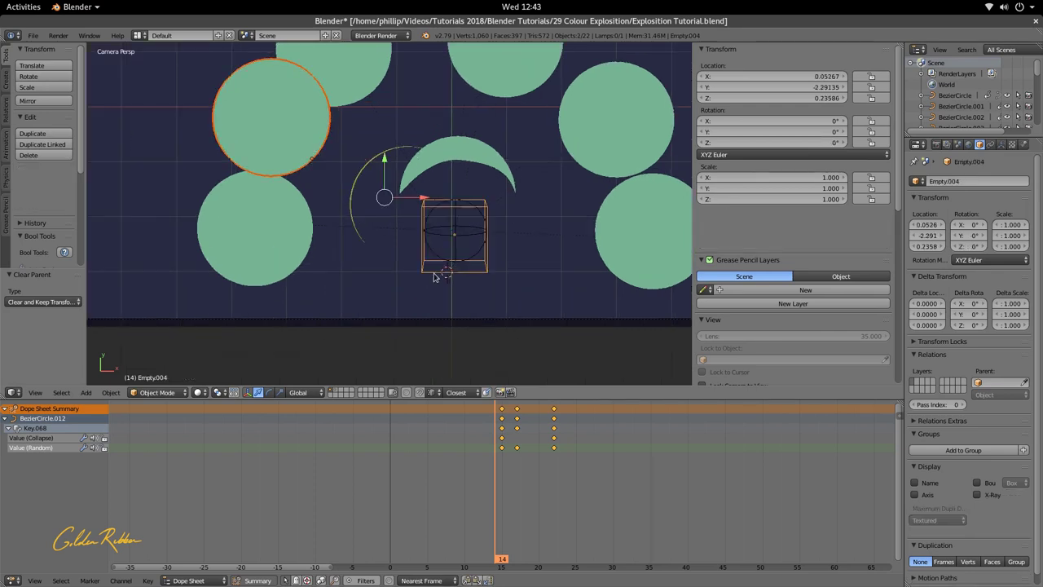
key(ctrl+p)
click(418, 232)
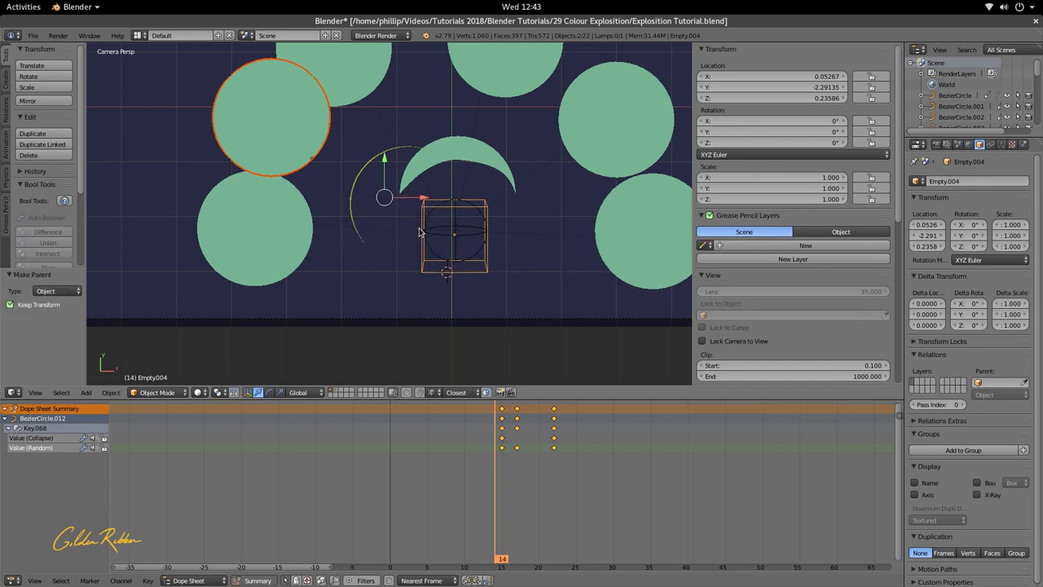
scroll(287, 174, down, 2)
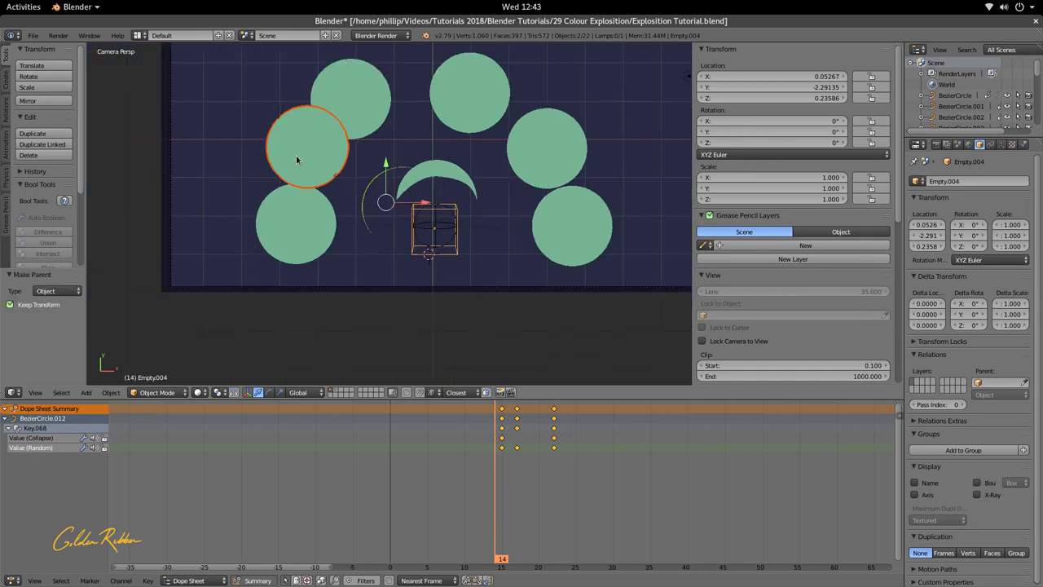
key(g)
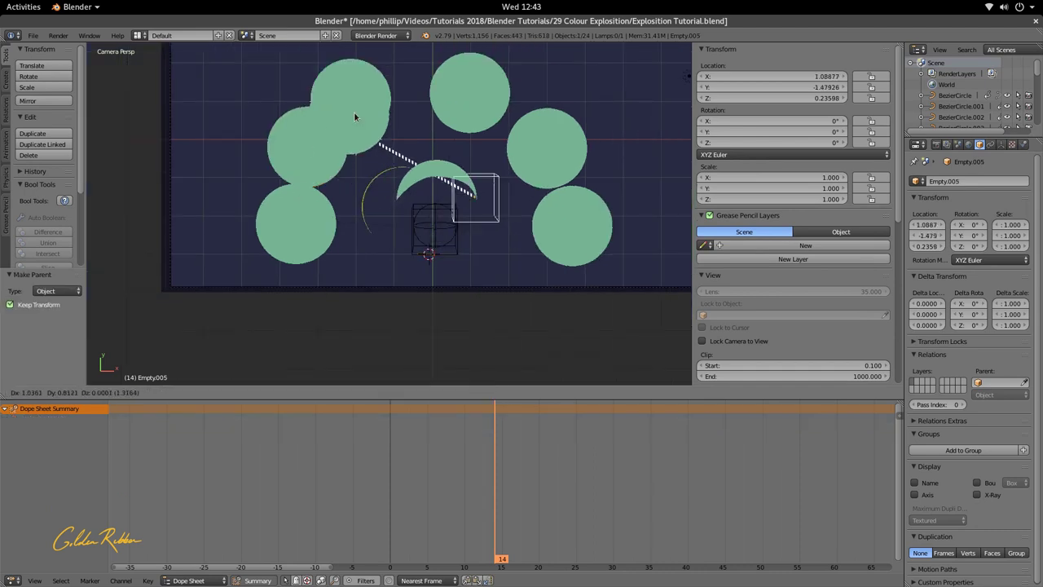
key(Escape)
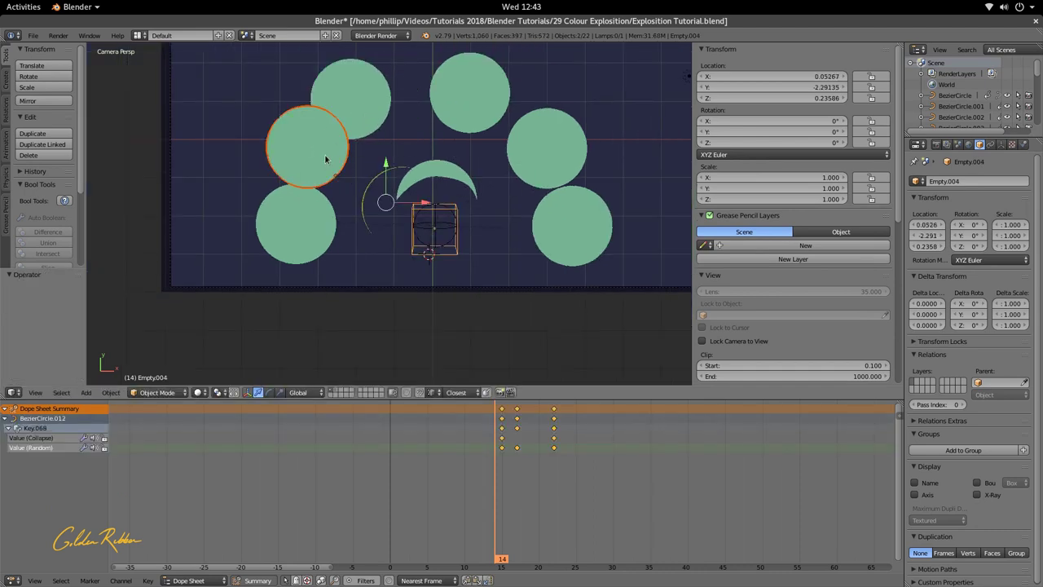
Step: Duplicate the newly parented left-hand circle and offset the copy about 2.269 in X and 1.526 in Y
right_click(326, 160)
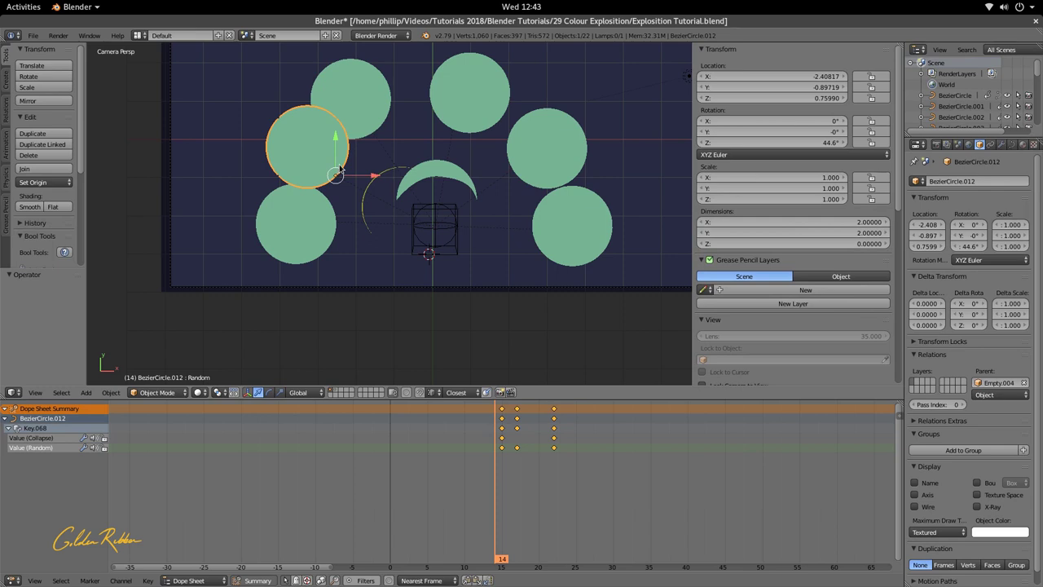
key(shift+d)
click(432, 108)
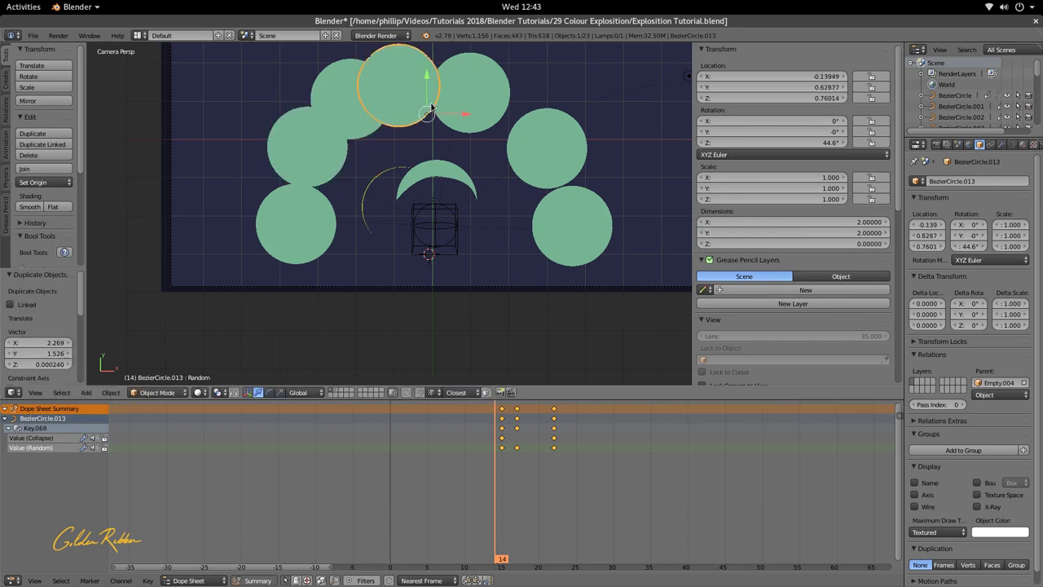
Step: Rotate the copy 30.6° and a further 8.05°, and move it about -0.270 in X and -0.459 in Y into the arc's top gap
key(r)
click(462, 138)
key(r)
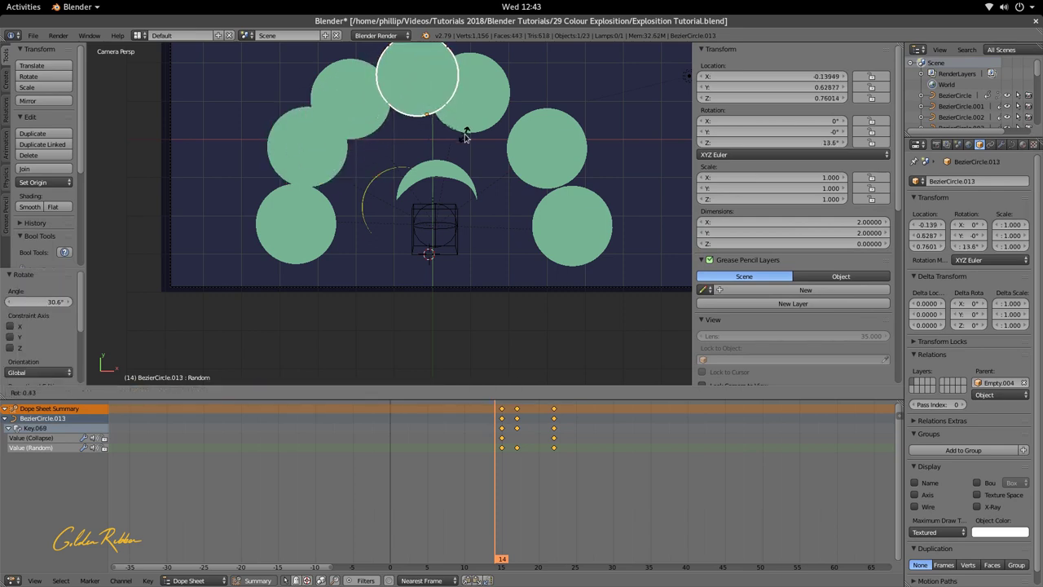
key(Escape)
key(g)
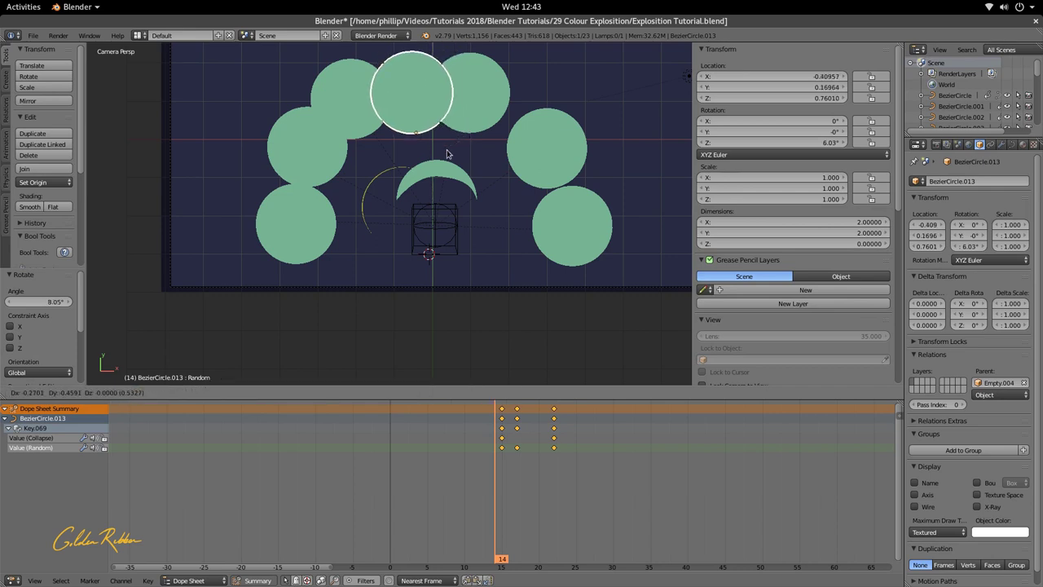
click(446, 158)
Step: Duplicate the top middle circle and move the copy about 2.377 in X and -0.500 in Y to the arc's right side
key(shift+d)
key(Escape)
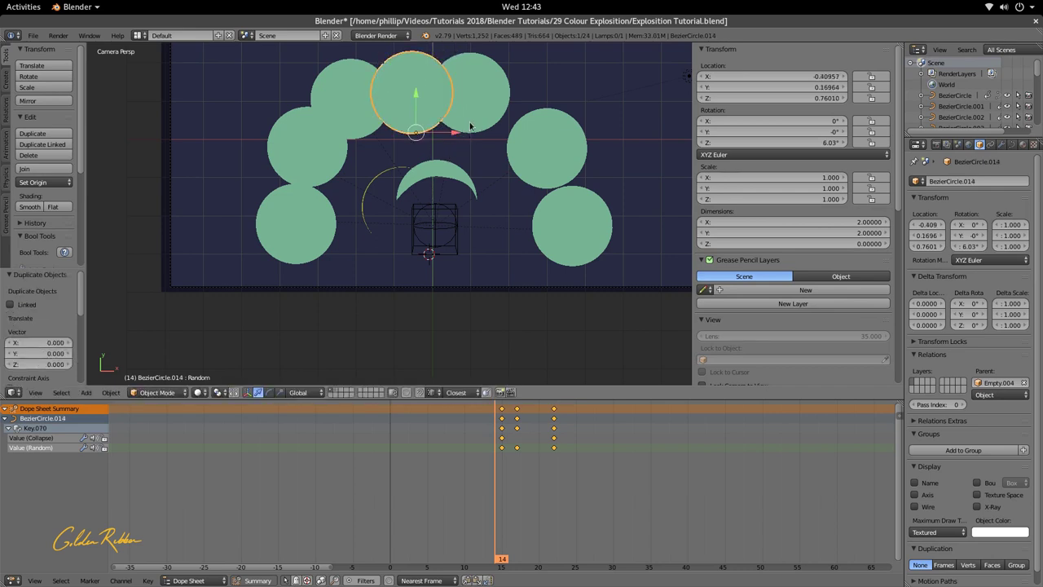
key(g)
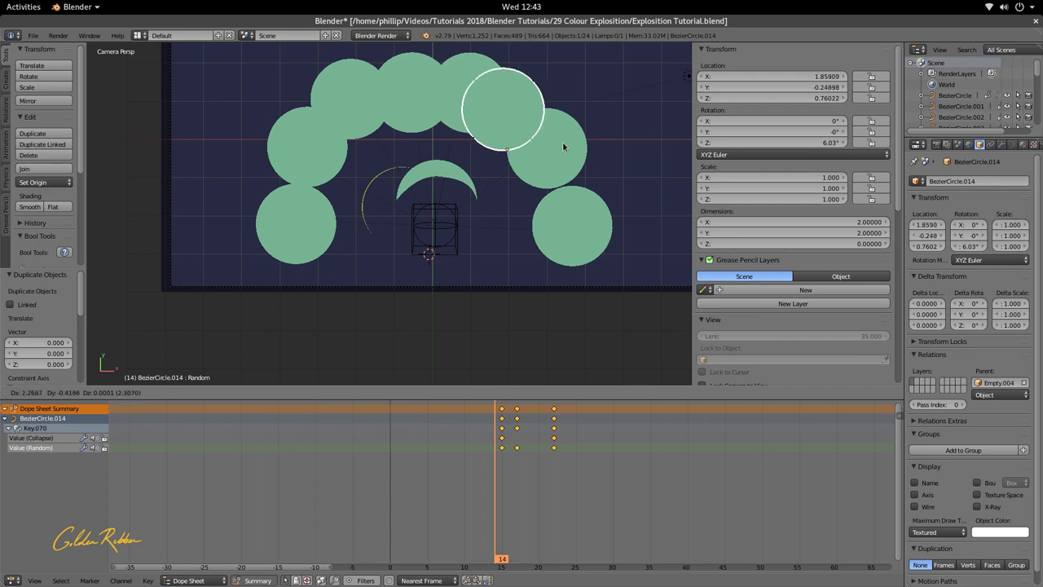
click(568, 148)
Step: Rotate the right-hand copy about 52.8° and move it about -0.662 in X and -0.054 in Y
key(r)
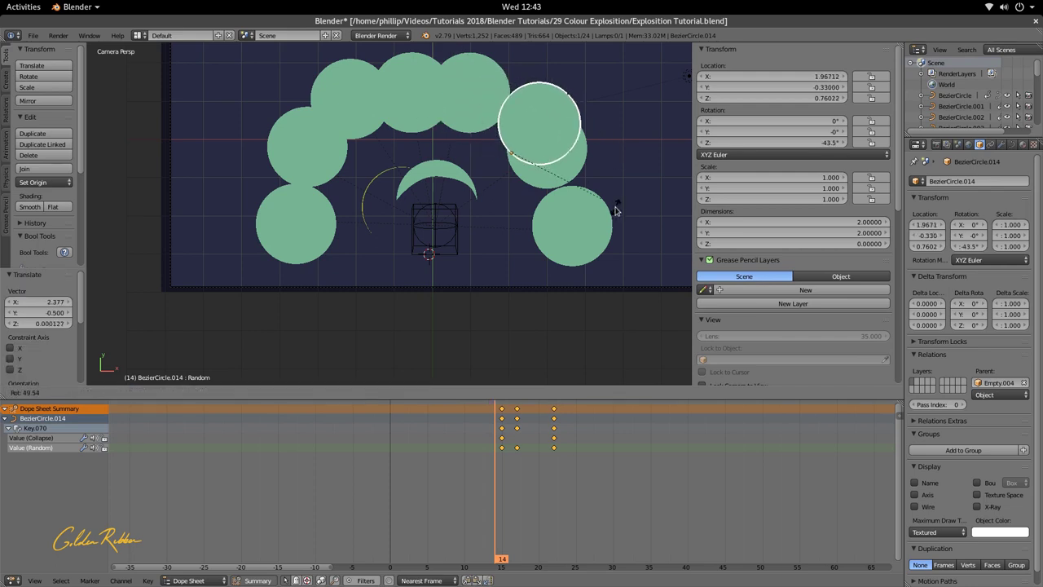
click(611, 214)
key(g)
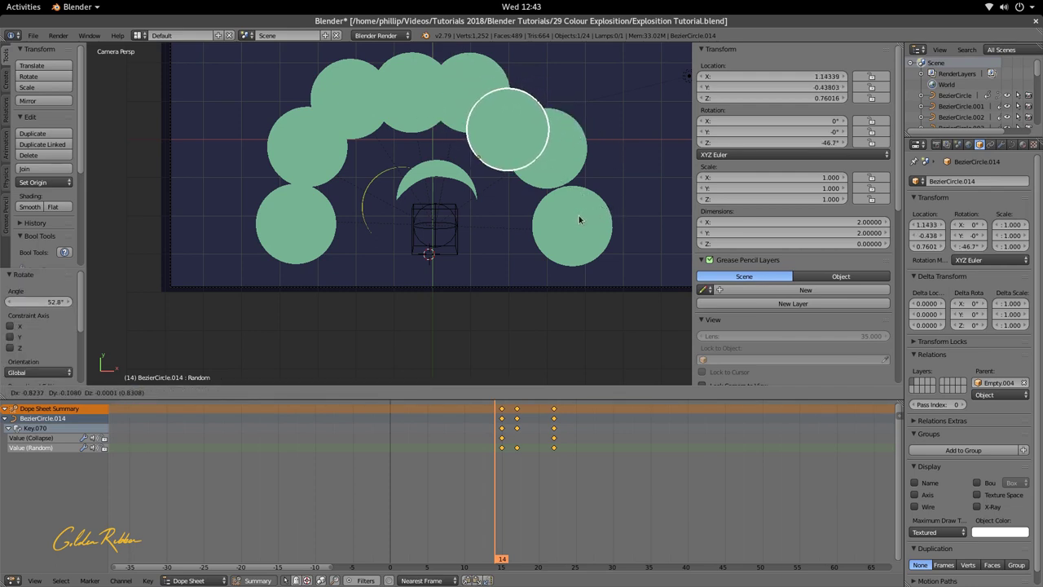
click(584, 218)
Step: Duplicate the rotated circle, place the copy low on the right at about X 2.116, Y -1.856, and rotate it about 28.9°
key(shift+d)
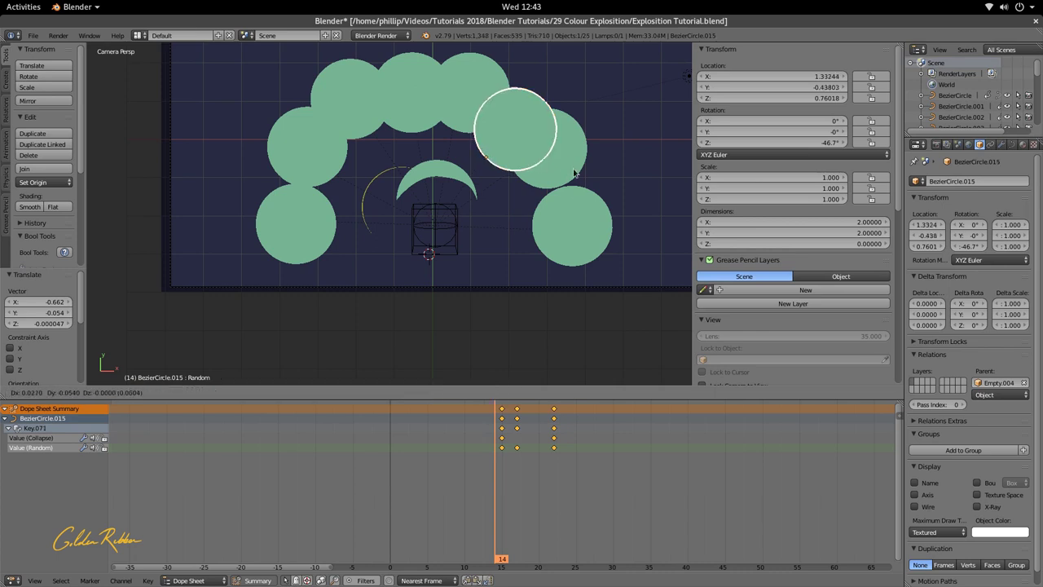
click(602, 226)
key(r)
click(619, 224)
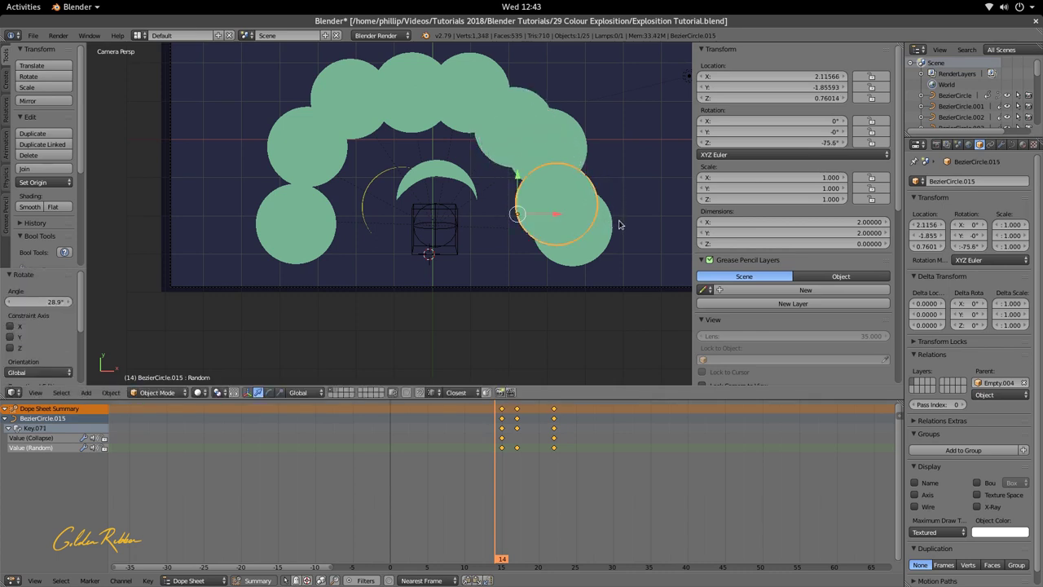
Step: Try moving the cube-shaped empty and the small spherical empty to test which circles follow each one
right_click(448, 259)
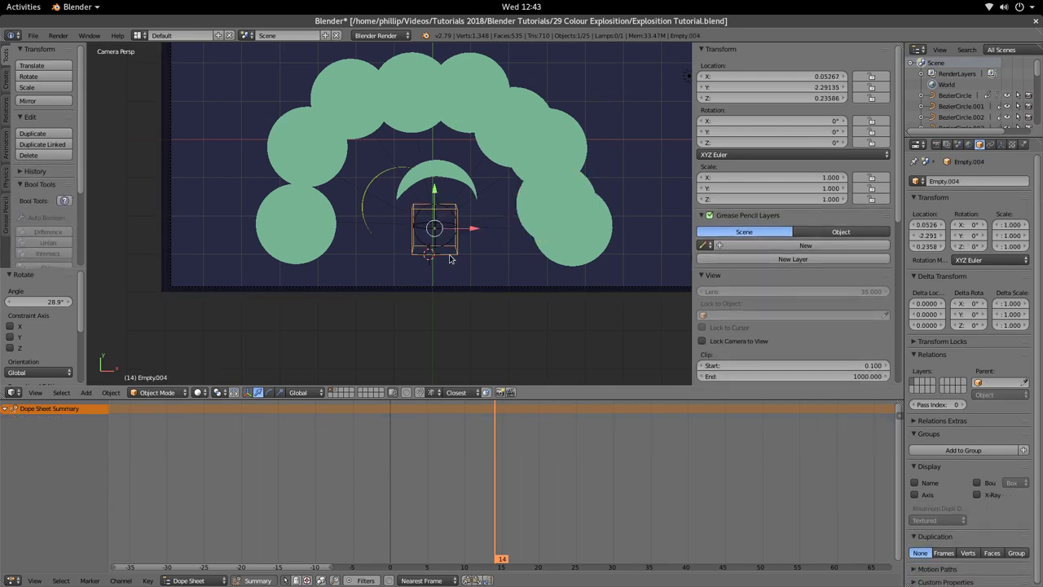
key(g)
click(452, 246)
right_click(447, 243)
key(g)
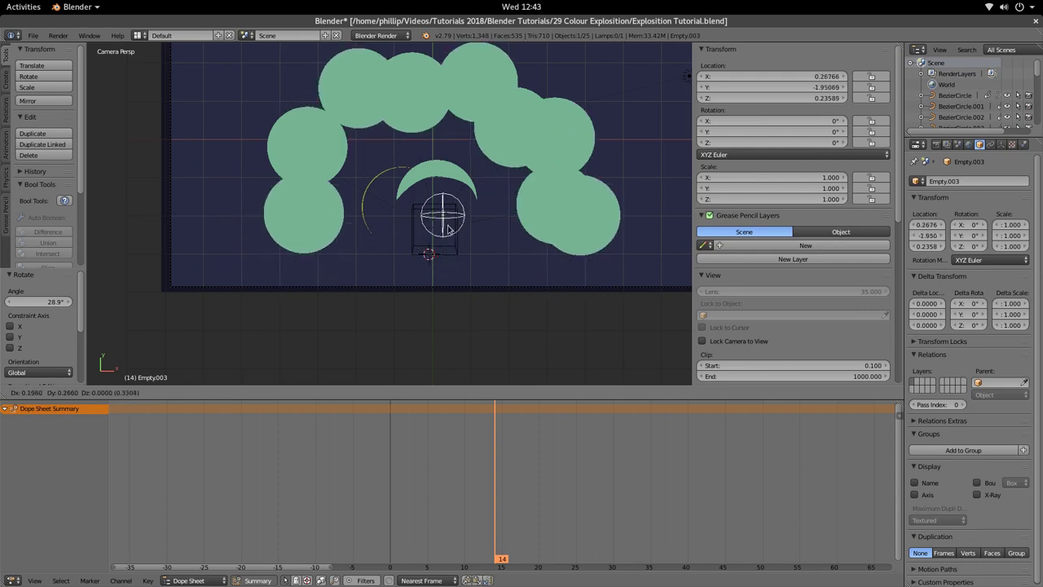
click(449, 236)
scroll(431, 184, down, 1)
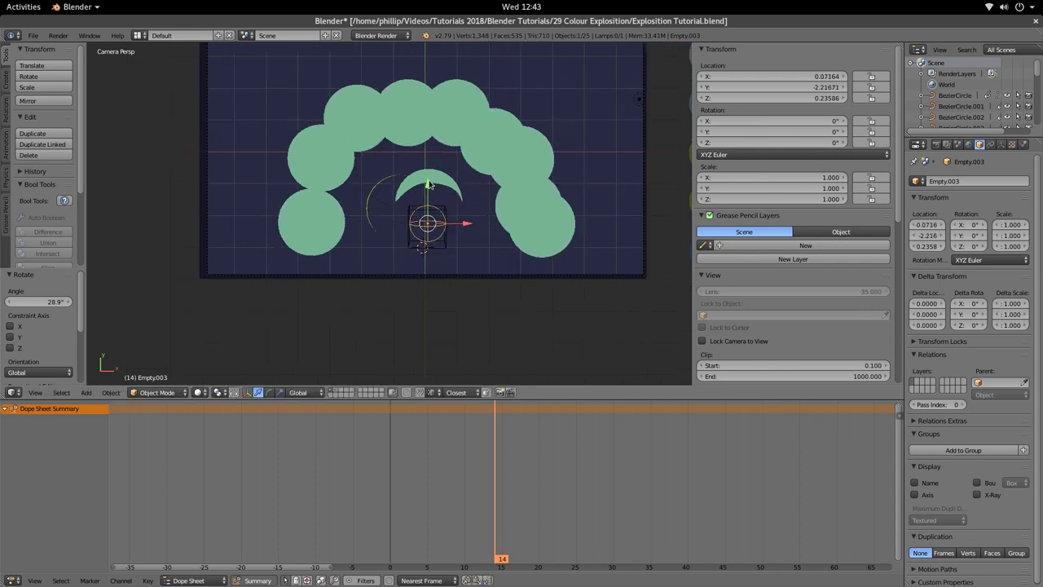
Step: Move the newest right-hand circle copy about 0.130 in X and 0.421 in Y
right_click(503, 204)
key(g)
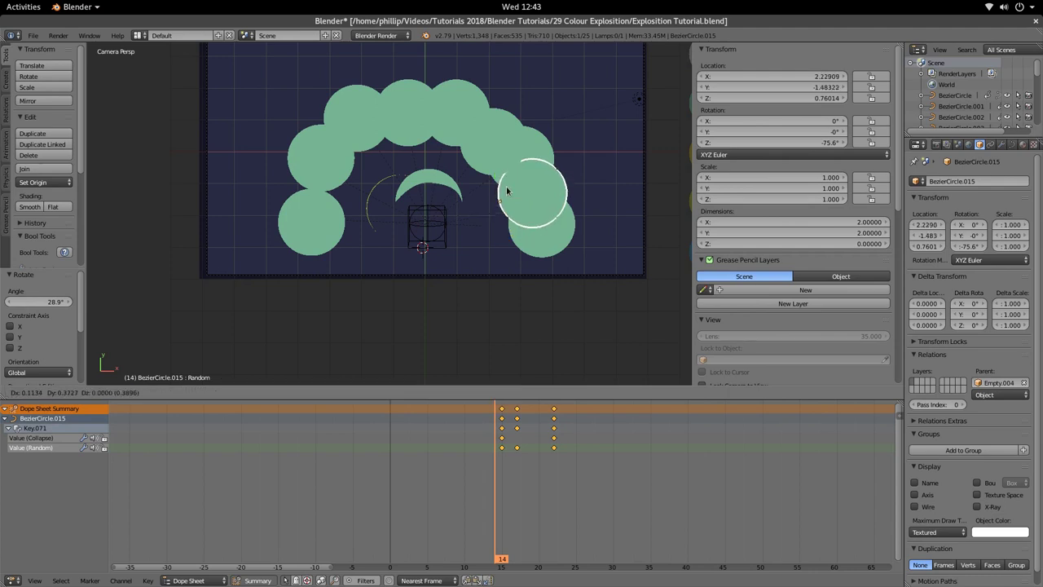
click(503, 196)
Step: Scrub the animation to frame 19 and back to frame 18 to examine the arc of crescents
scroll(431, 220, up, 2)
drag(502, 432, 531, 435)
scroll(444, 282, down, 2)
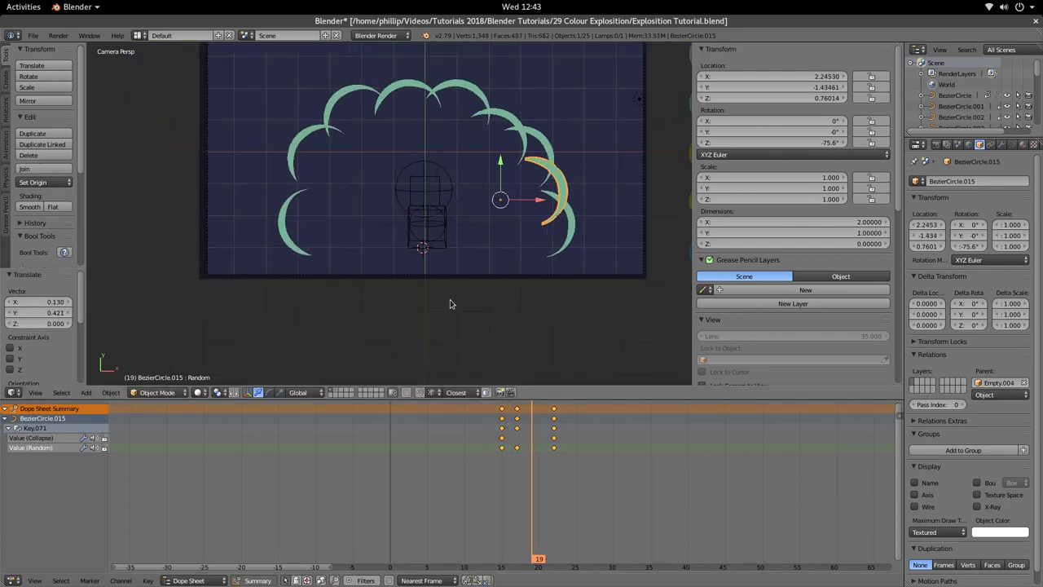
mouse_move(536, 451)
mouse_down()
mouse_move(456, 452)
mouse_move(523, 462)
mouse_up()
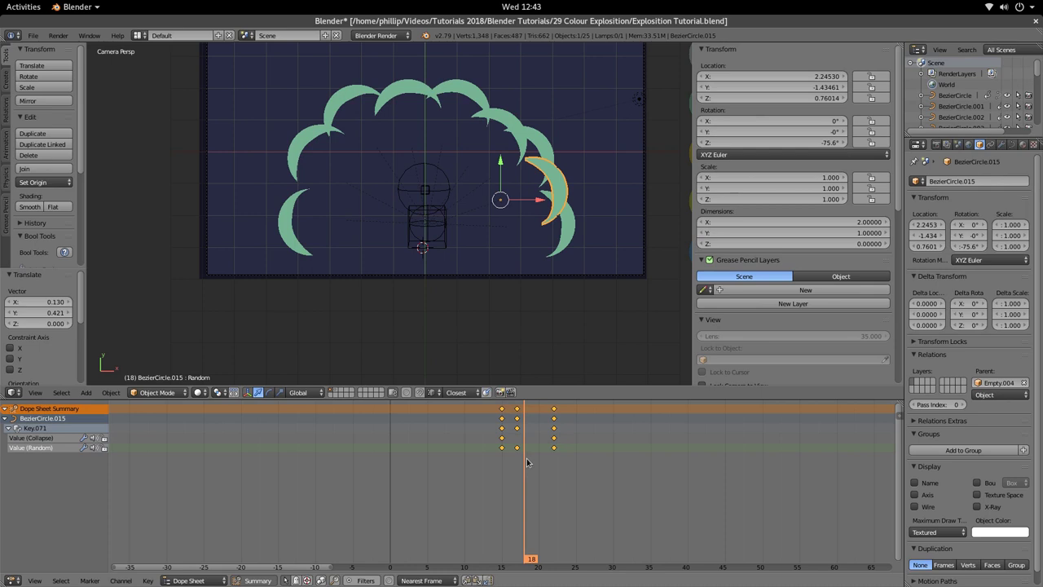
Step: Shift the large spherical empty along the global X axis at frame 18
scroll(433, 236, up, 2)
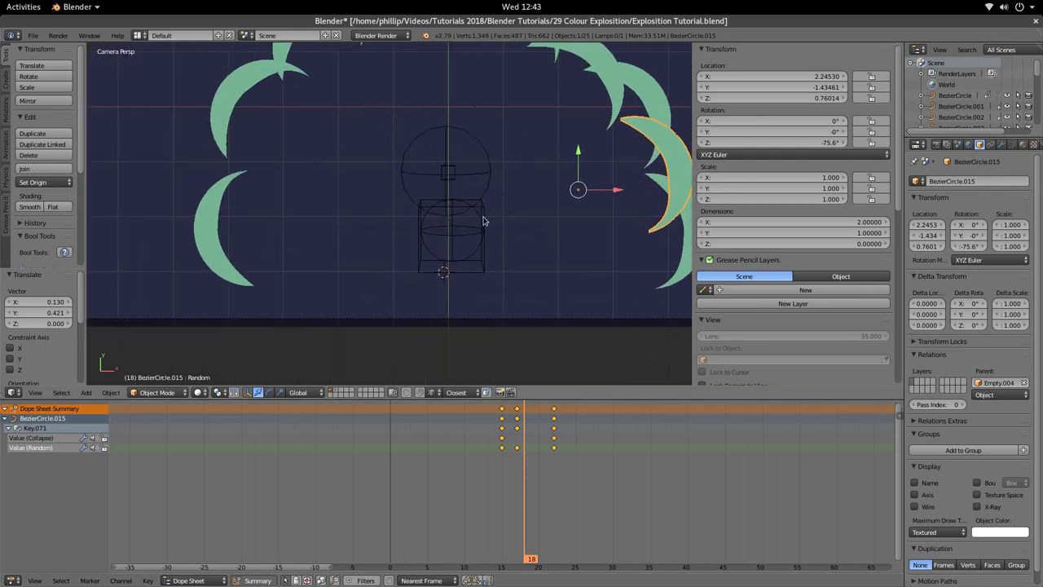
shift+middle_drag(483, 221, 407, 181)
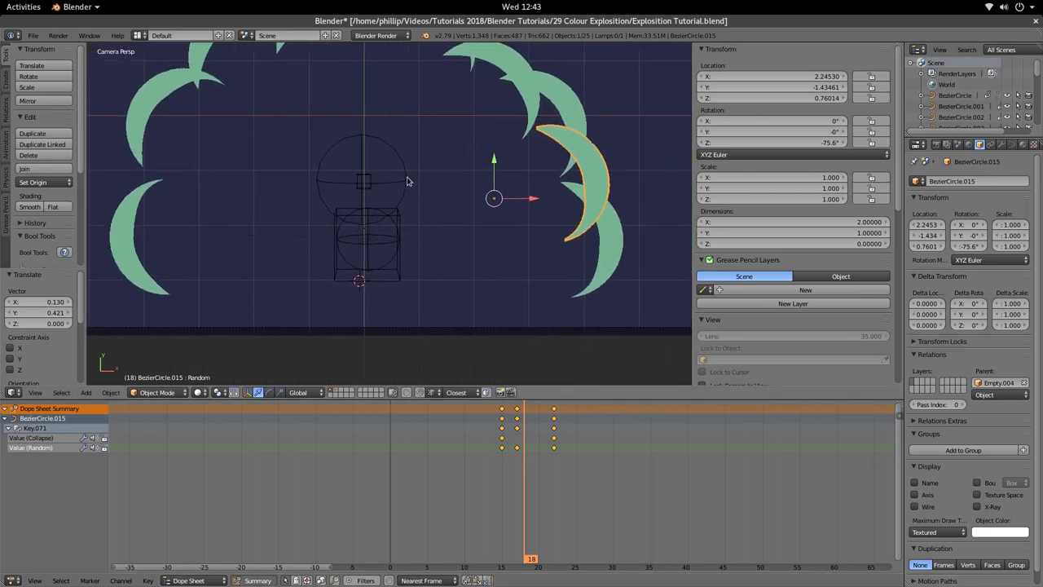
right_click(408, 180)
scroll(407, 181, down, 1)
key(g)
key(x)
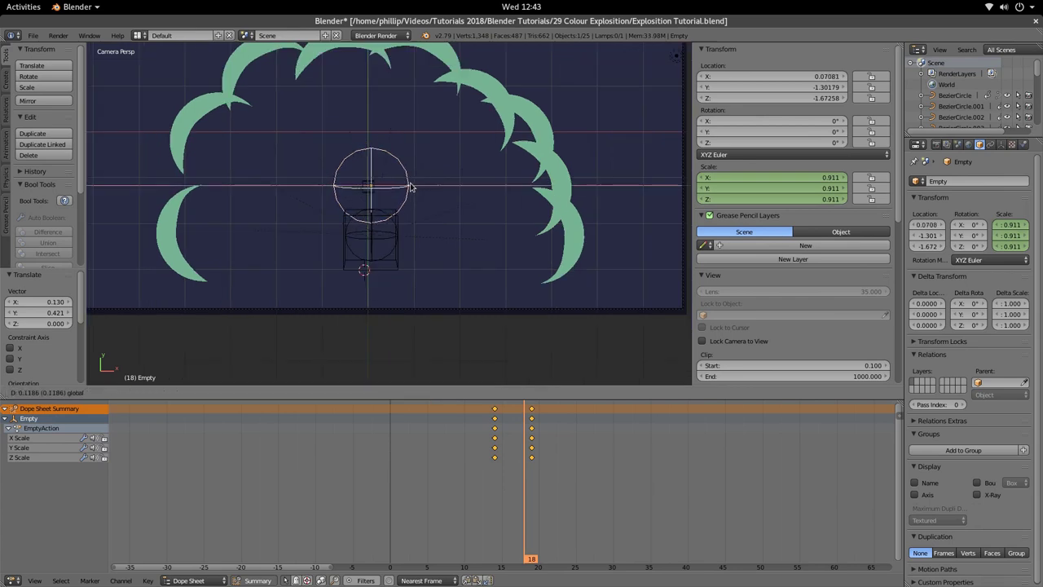
Step: Delete the spherical Empty in the middle of the cloud arc, and play back the animation to check the explosion
click(410, 187)
scroll(399, 210, up, 3)
scroll(398, 207, down, 6)
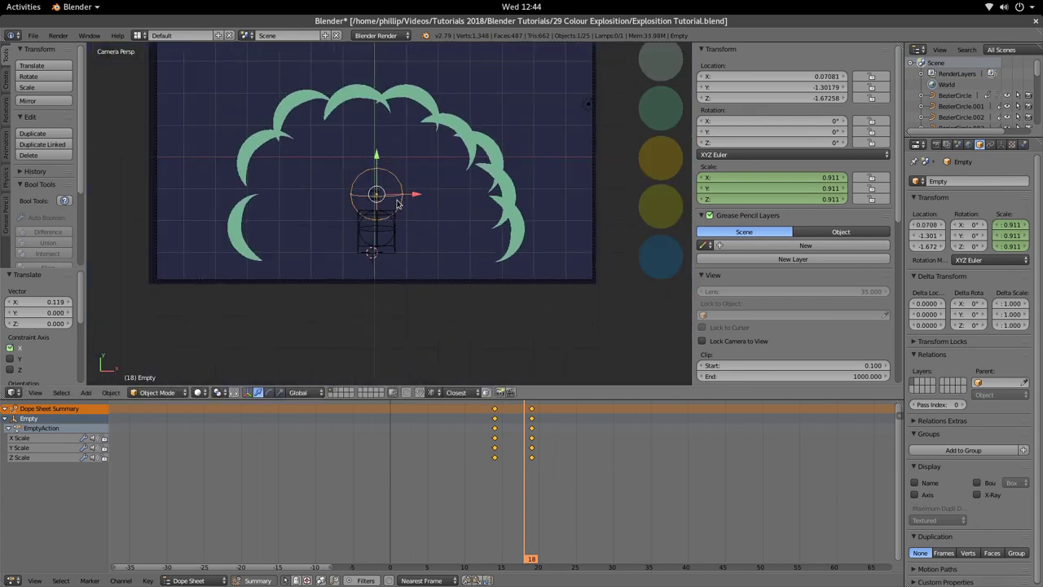
key(x)
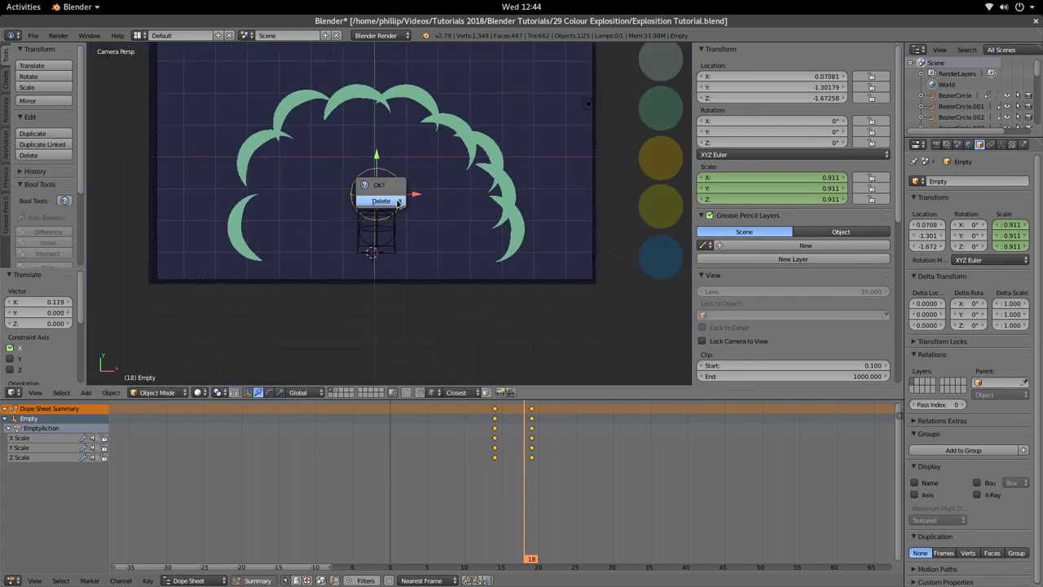
click(393, 202)
drag(519, 451, 373, 469)
key(alt+a)
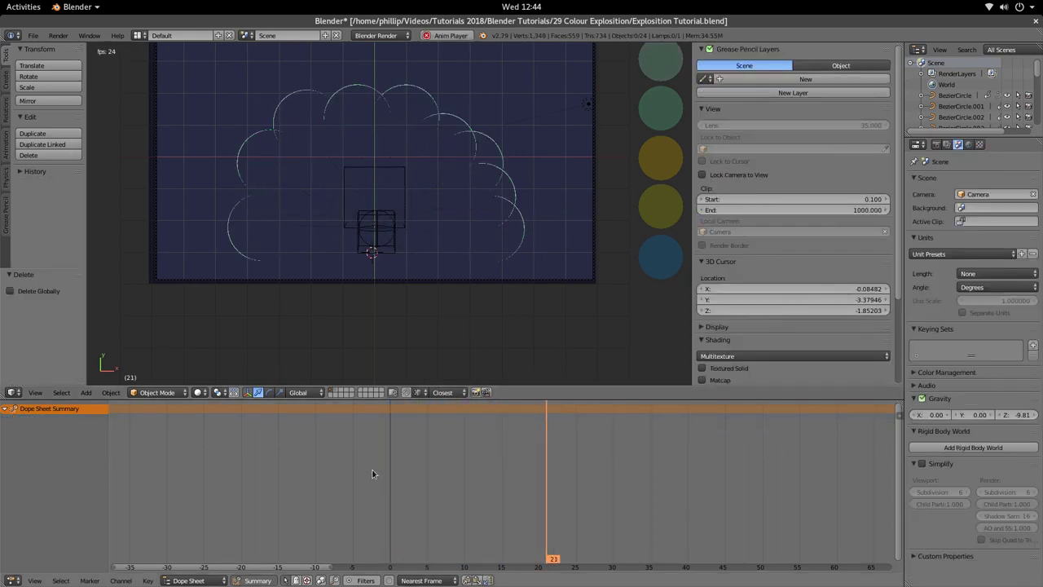
key(alt+a)
Step: At frame 15, select five alternating circles of the outer cloud arc, including both end circles
drag(555, 481, 501, 482)
click(277, 239)
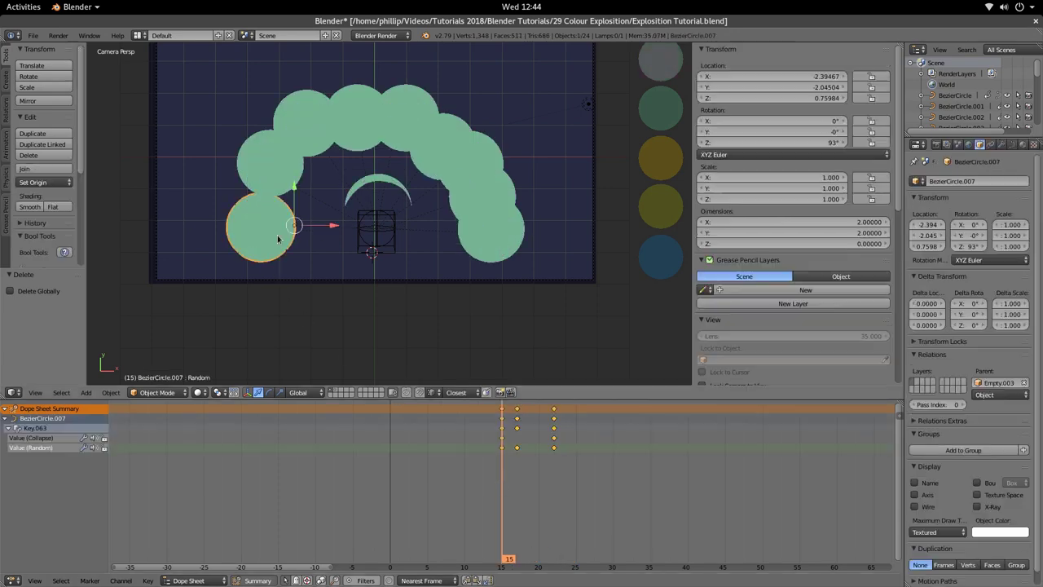
shift+click(292, 118)
shift+click(423, 106)
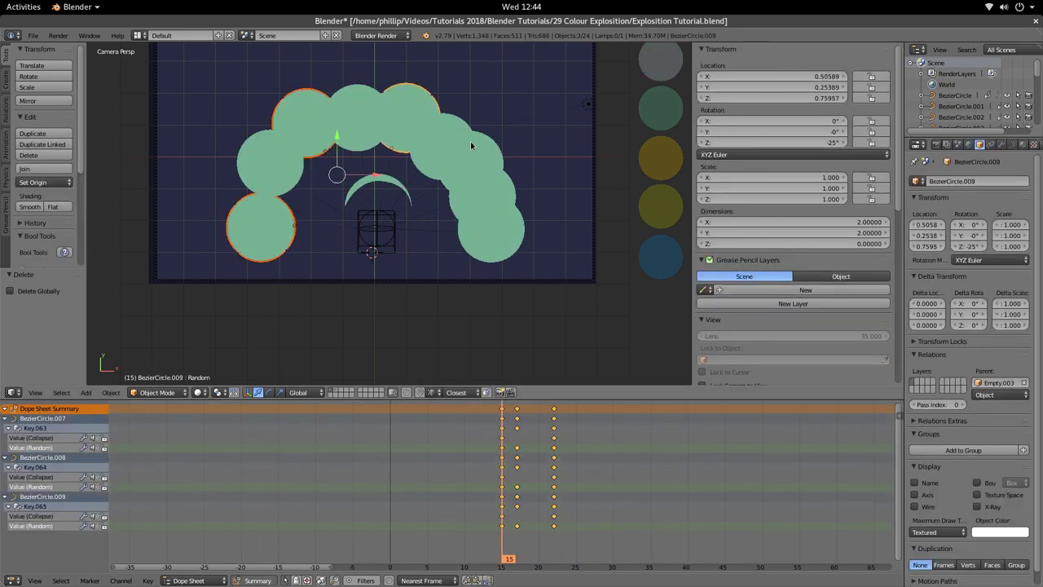
shift+click(472, 146)
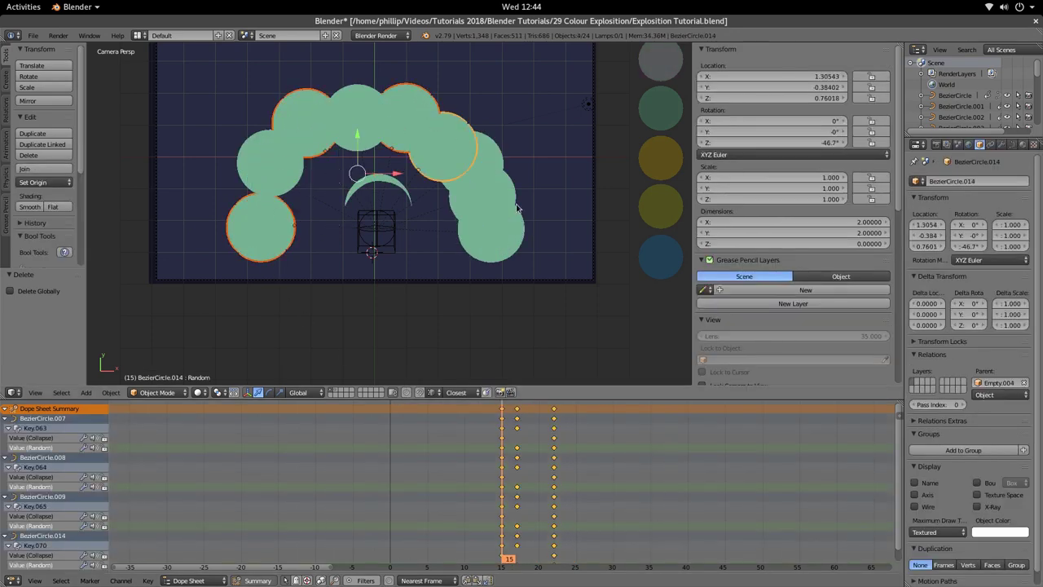
shift+click(422, 104)
shift+click(318, 107)
shift+click(263, 228)
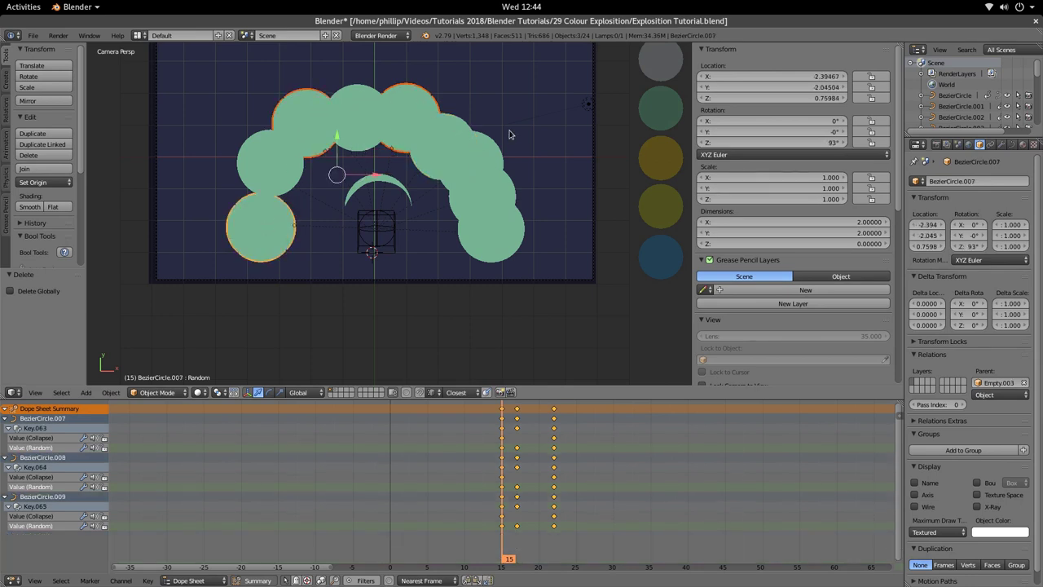
scroll(512, 156, up, 1)
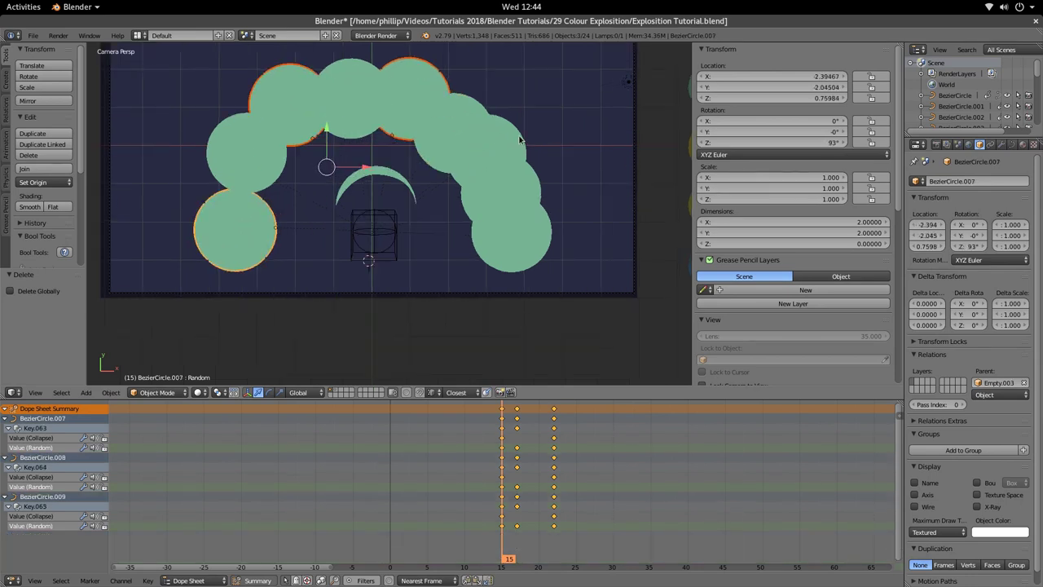
shift+click(520, 141)
shift+click(544, 253)
scroll(422, 249, down, 2)
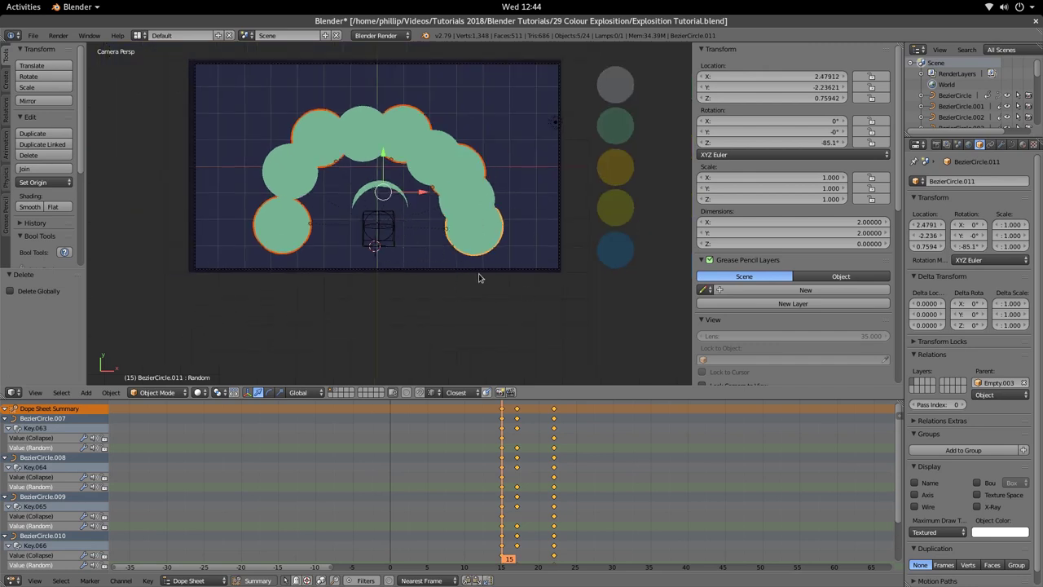
shift+middle_drag(519, 207, 469, 226)
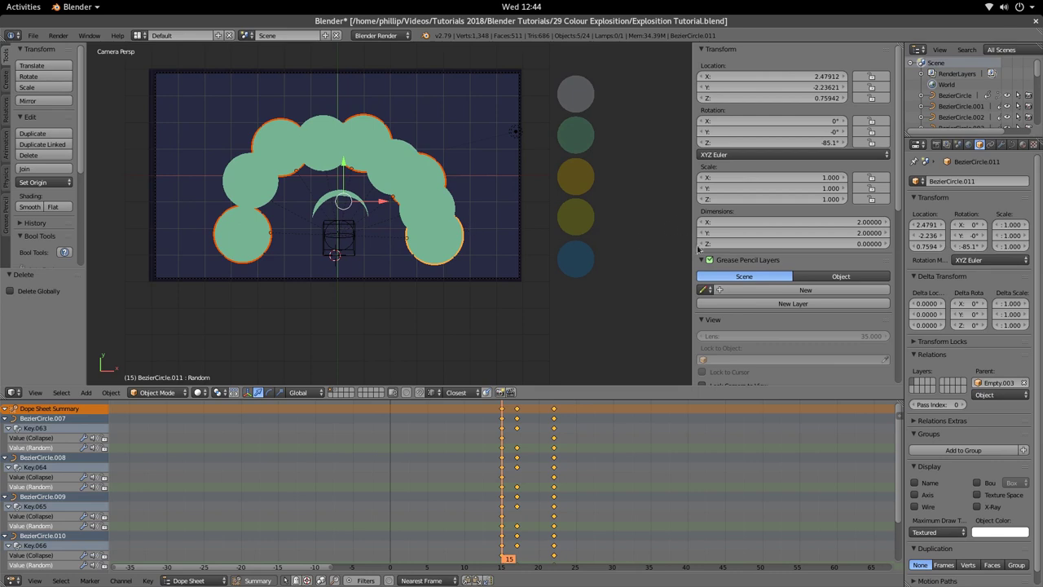
Step: Make the materials and textures of the outer arc's lower-right end circle single-user
right_click(454, 260)
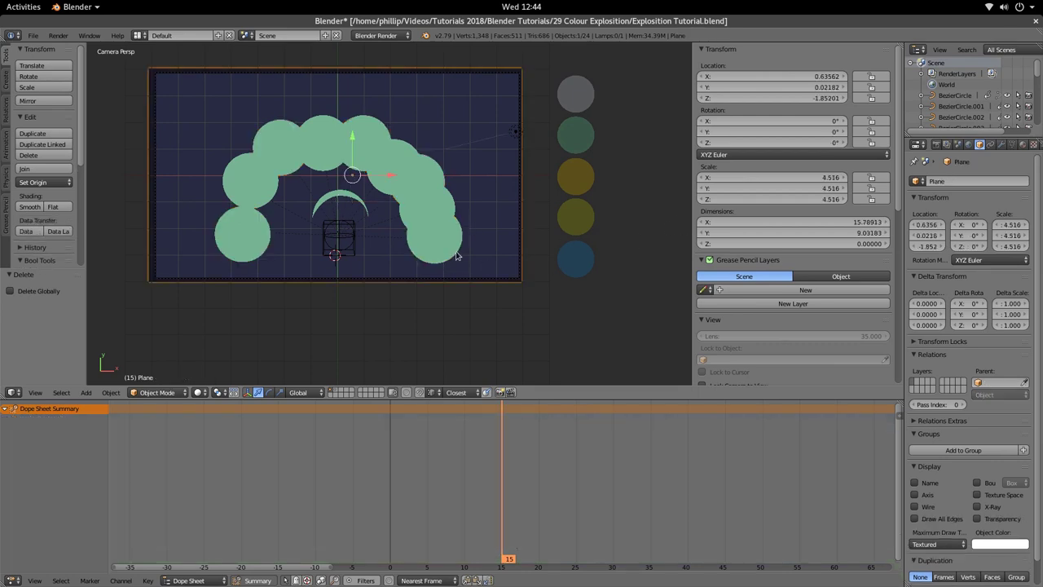
right_click(454, 260)
key(u)
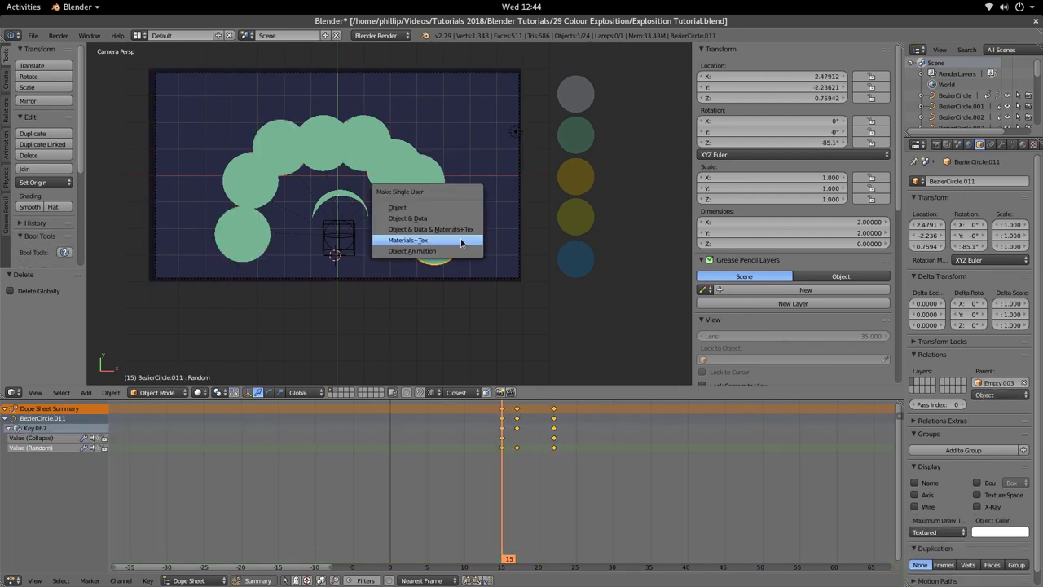
click(461, 241)
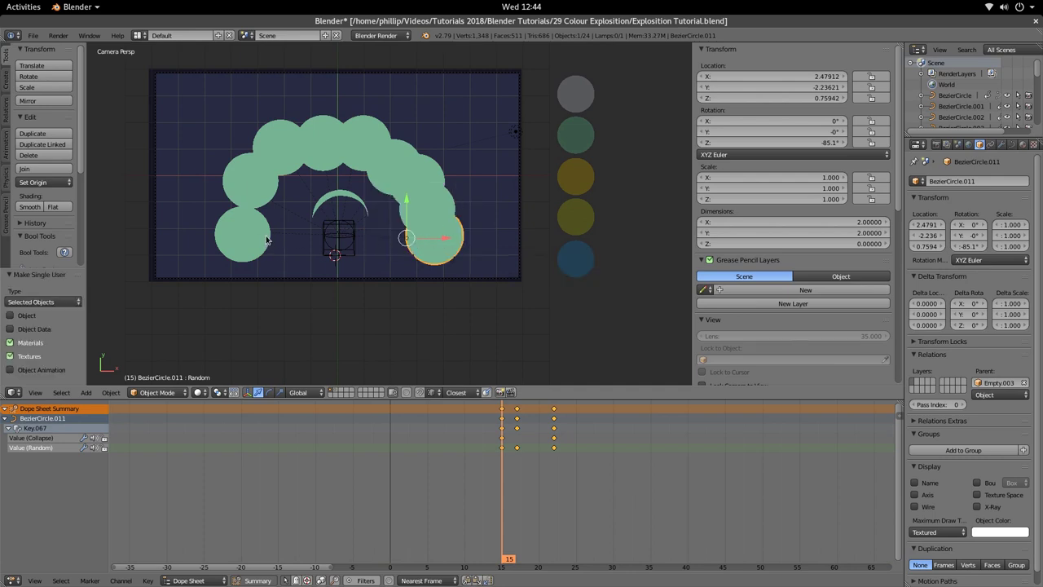
Step: At frame 11, link the lower-right end circle's material to the four other alternating circles of the outer arc
drag(498, 461, 474, 482)
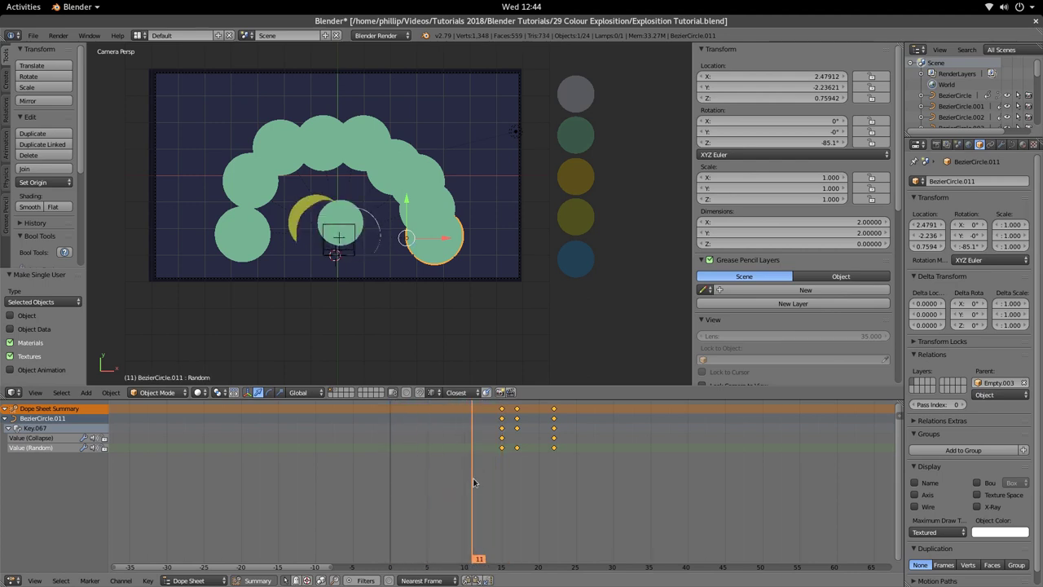
right_click(444, 173)
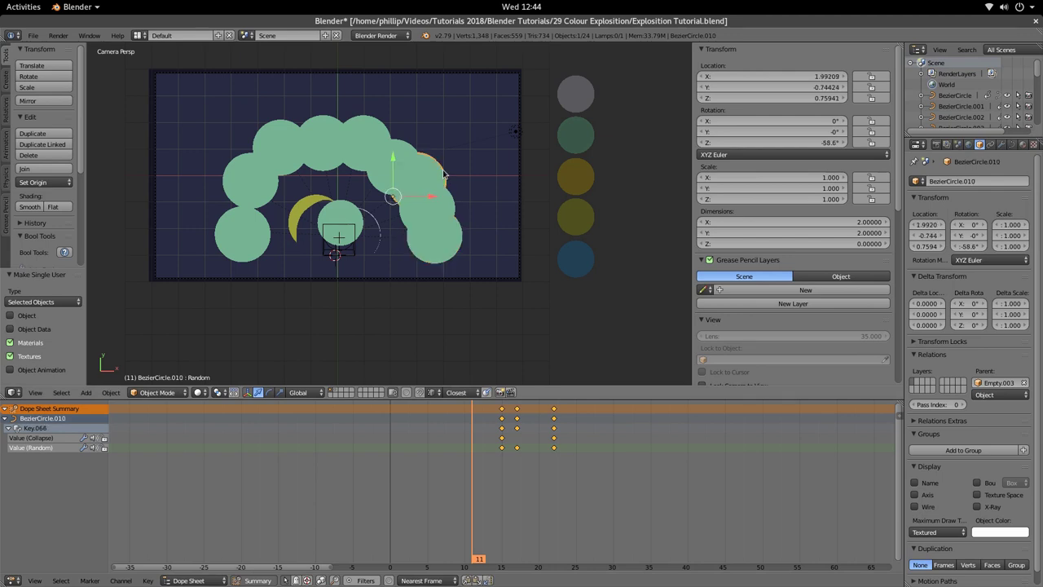
shift+right_click(376, 125)
shift+right_click(257, 145)
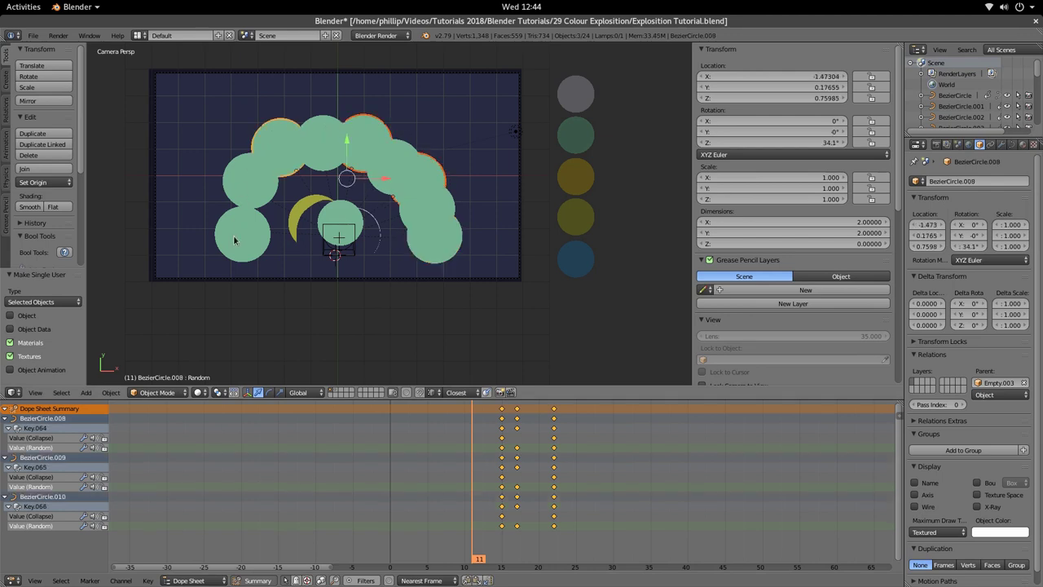
shift+right_click(234, 240)
shift+right_click(460, 239)
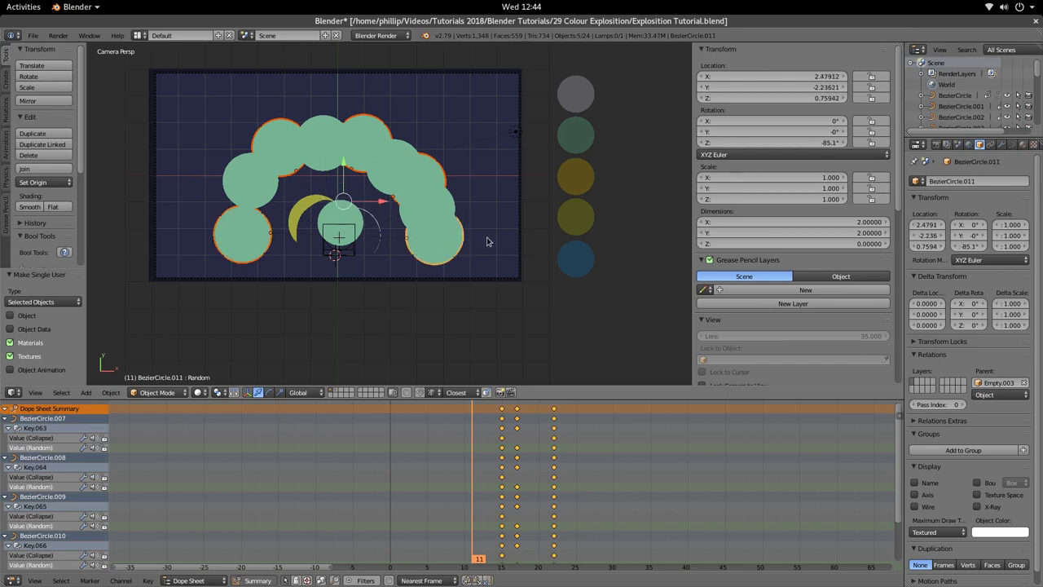
key(ctrl+l)
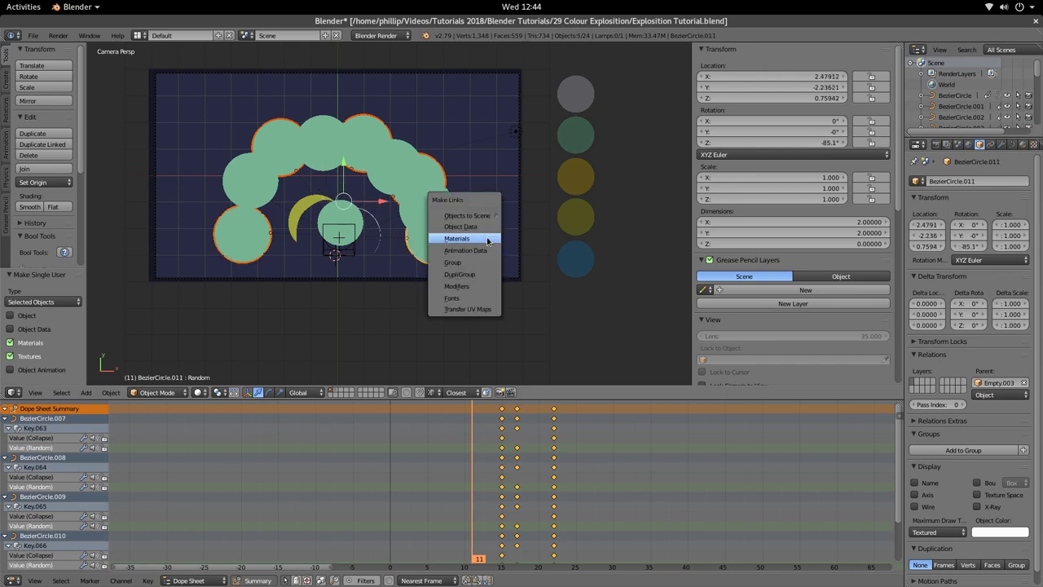
click(487, 241)
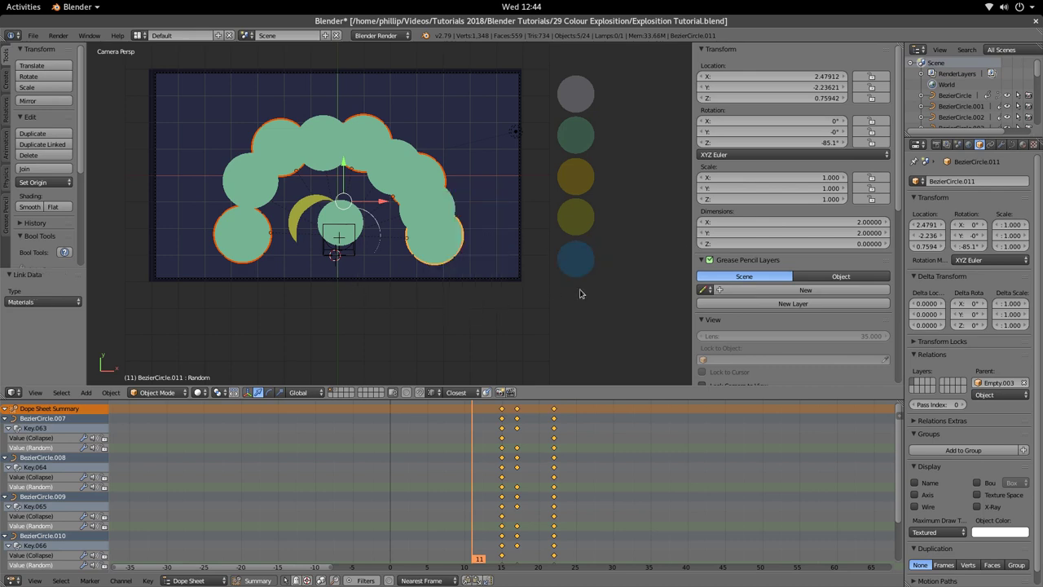
Step: Open the end circle's material settings, and copy the hex diffuse colour from the orange palette circle beside the scene
right_click(438, 251)
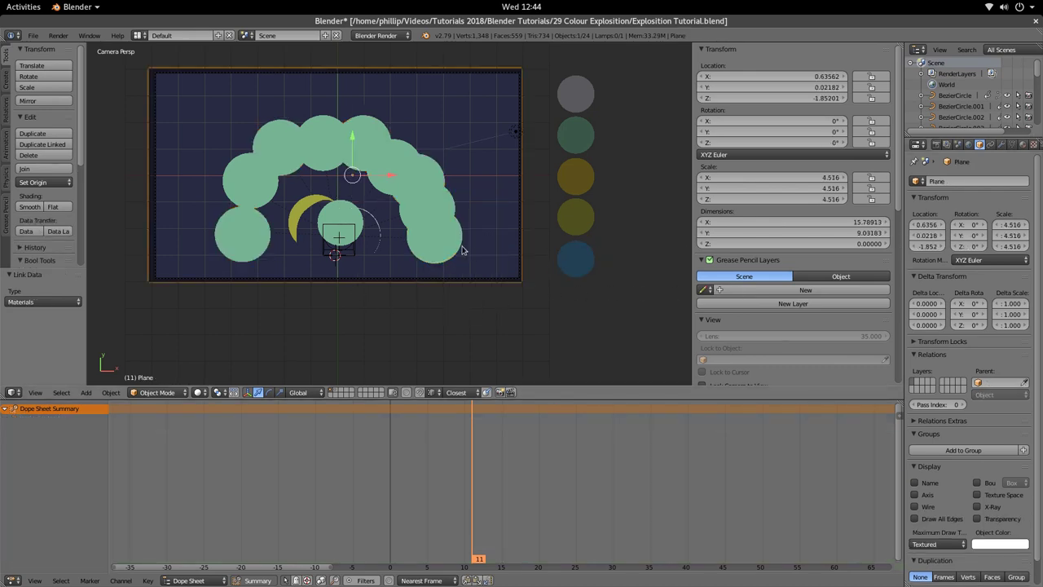
right_click(462, 250)
click(1022, 145)
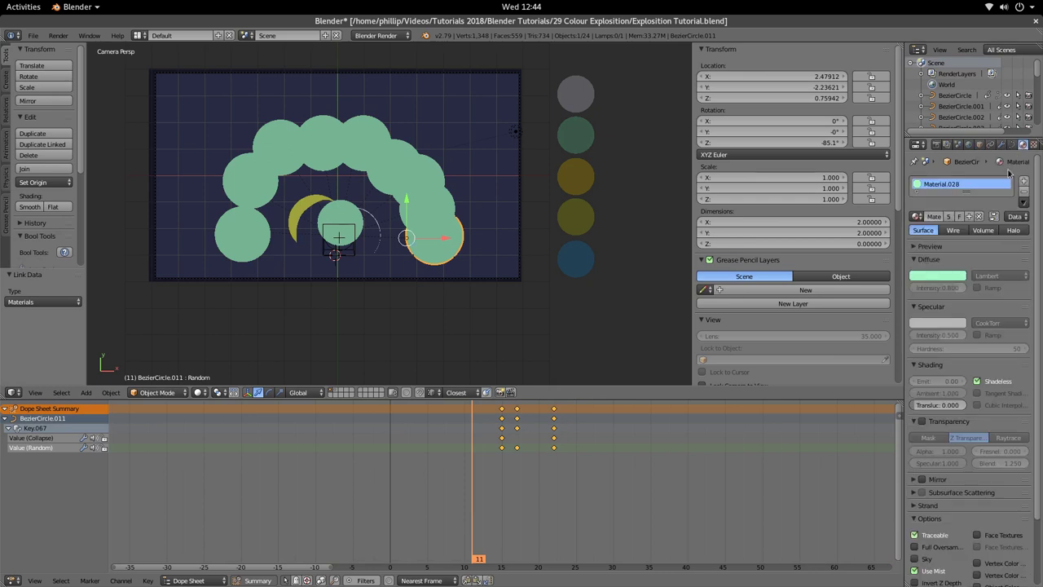
click(926, 274)
right_click(581, 178)
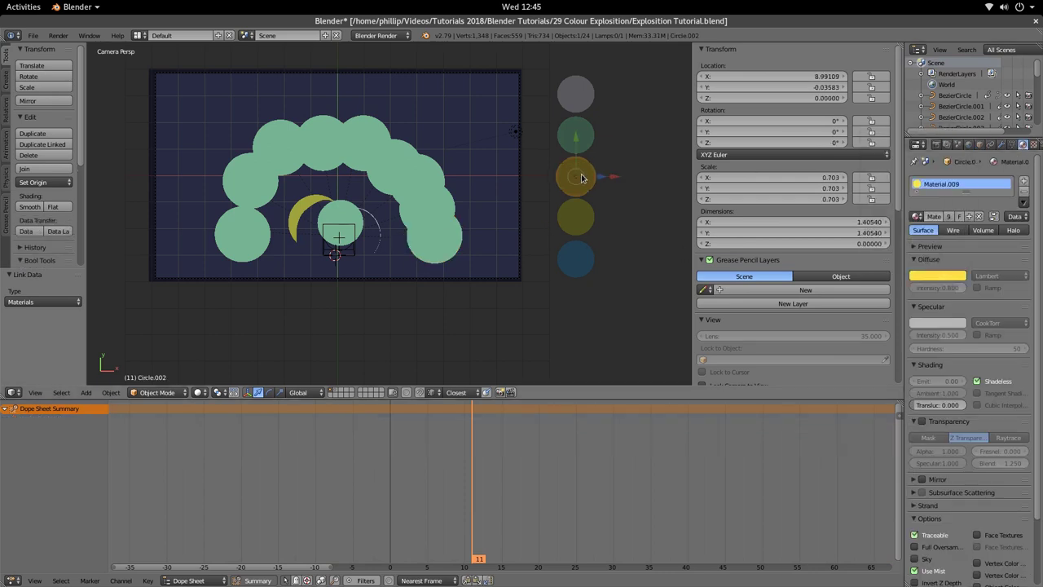
click(935, 276)
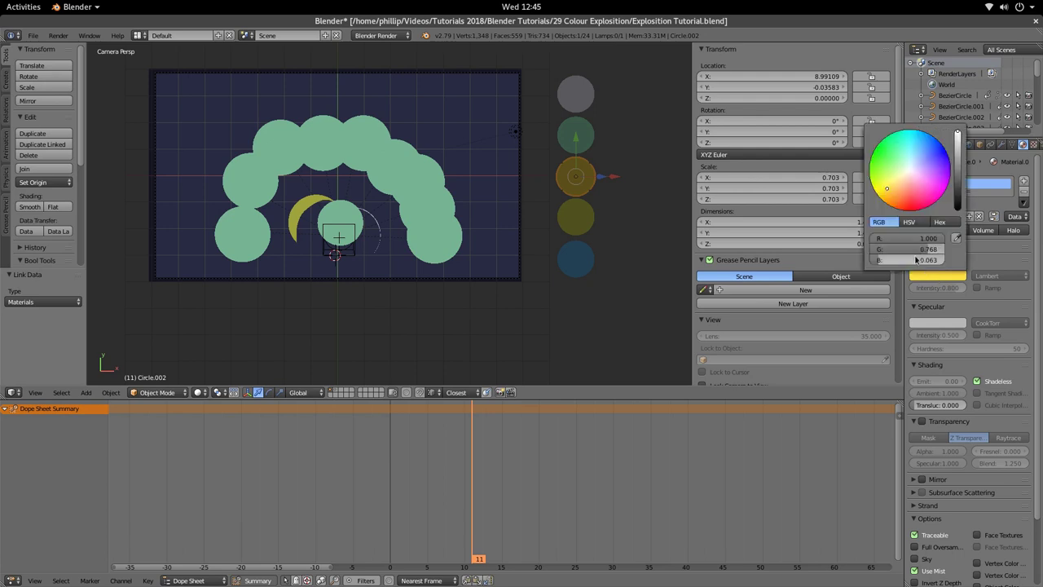
click(939, 223)
click(924, 237)
key(ctrl+c)
key(Return)
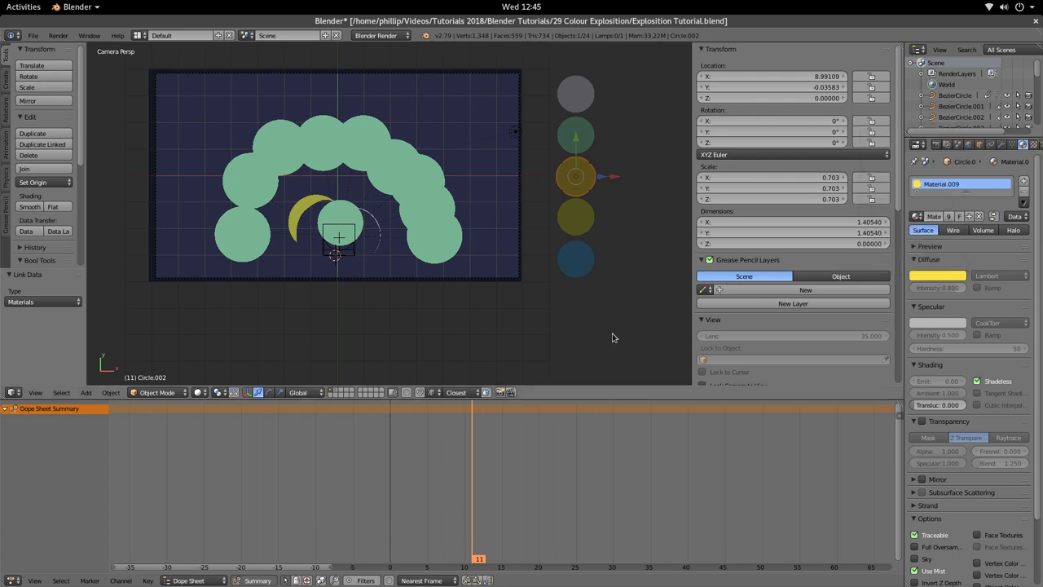
Step: Paste the hex diffuse colour FFE347 into Material.028, shared by the alternating arc circles
right_click(427, 249)
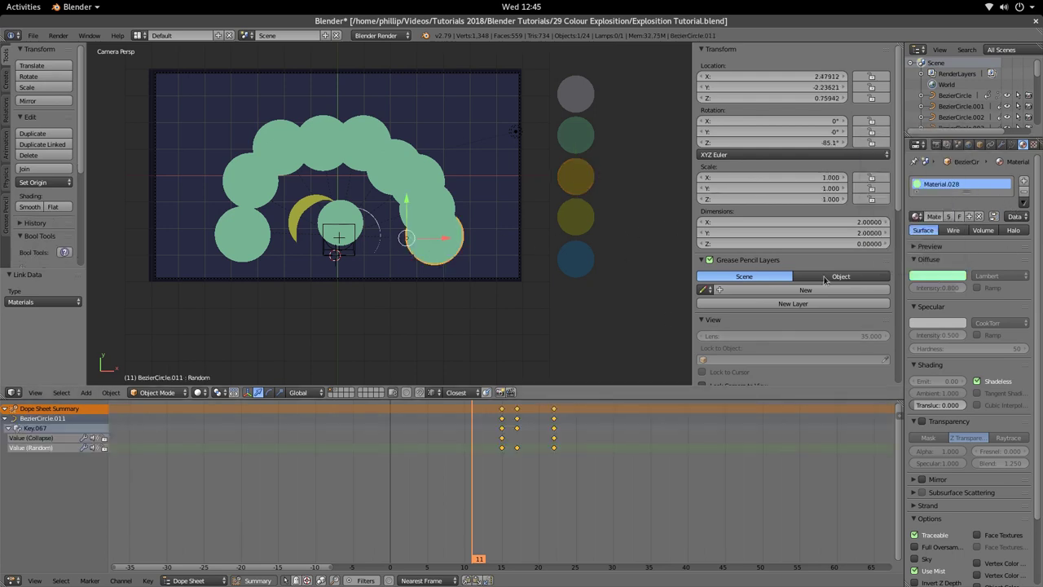
click(950, 277)
click(926, 237)
key(ctrl+v)
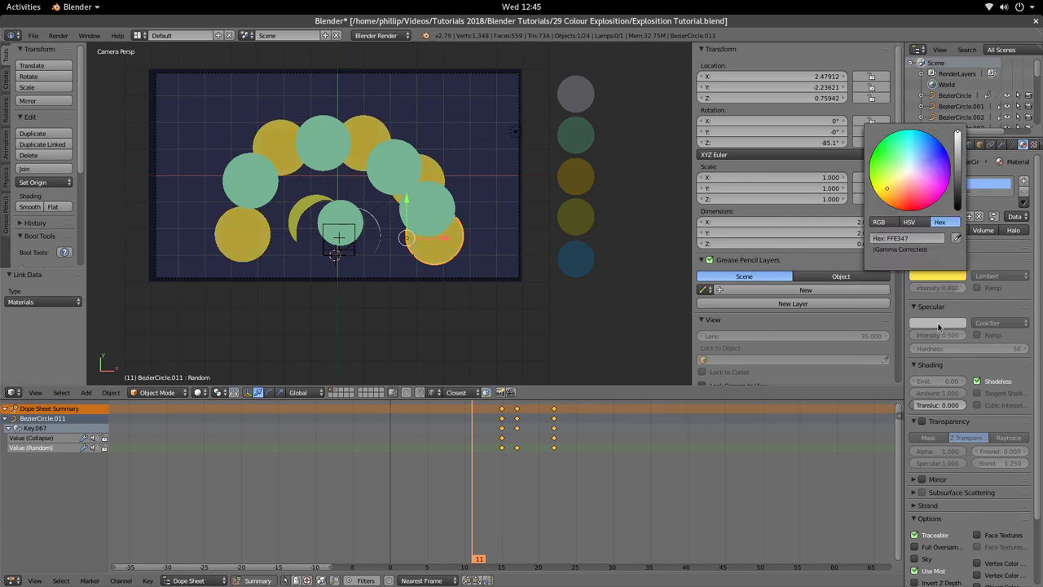
key(Return)
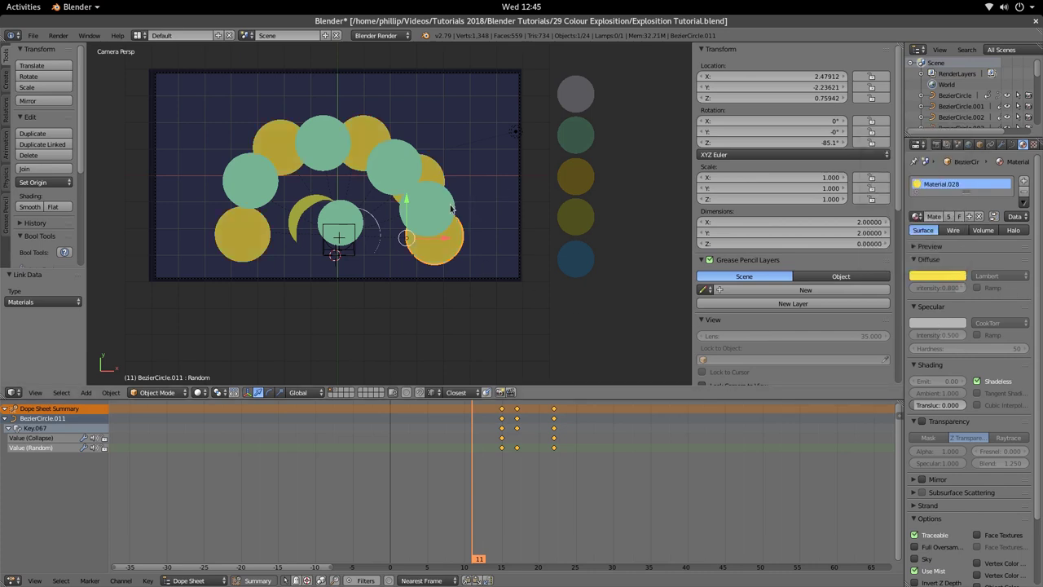
Step: Move the upper-right yellow arc circle about 0.054 along Z so it sits in front of its green neighbours
shift+middle_drag(451, 210, 489, 210)
right_click(481, 169)
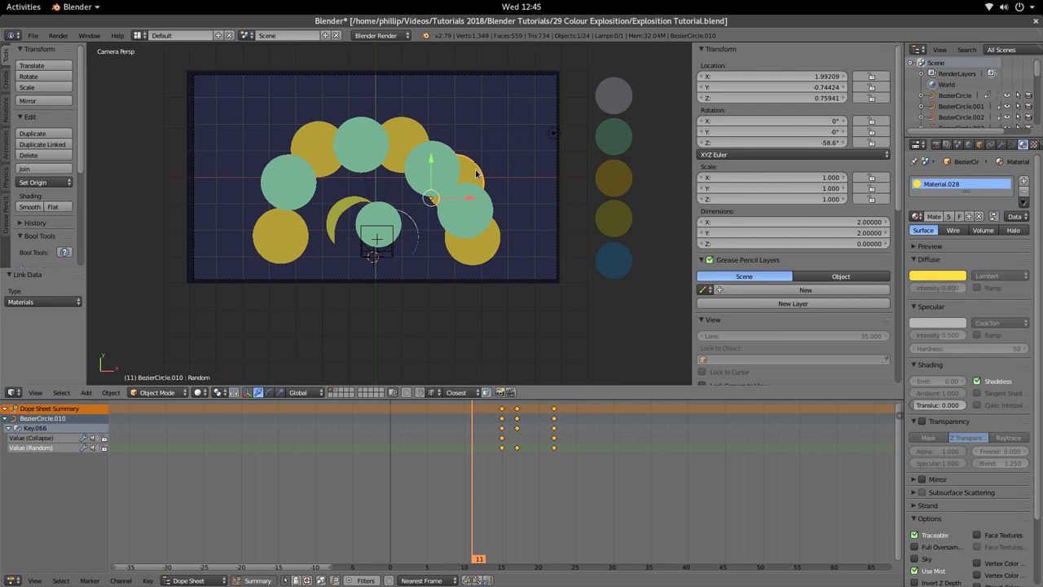
key(g)
key(z)
click(480, 177)
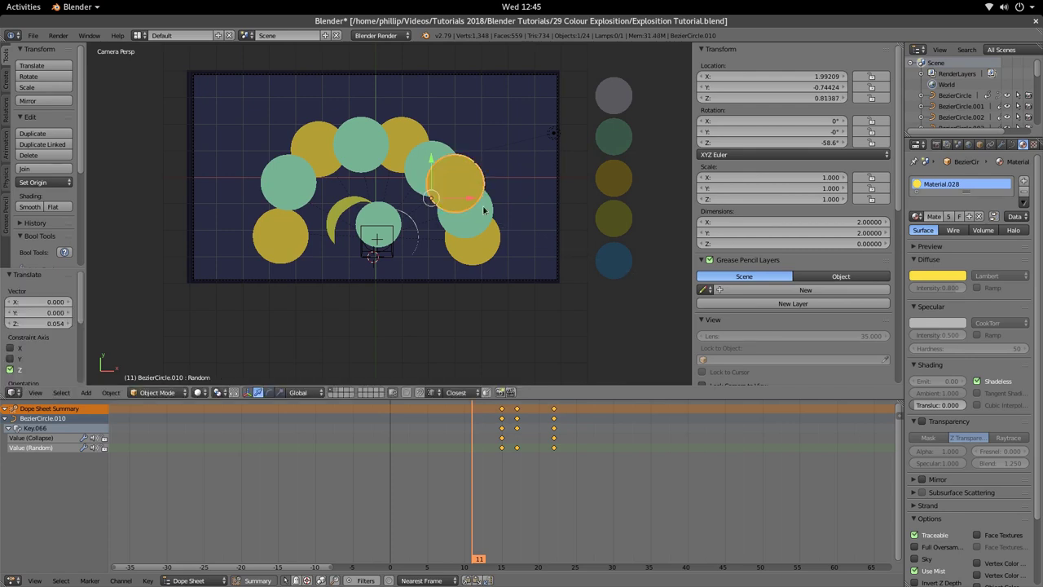
Step: Insert a keyframe for Material.028's yellow diffuse colour at frame 22
mouse_move(499, 444)
mouse_down()
mouse_move(538, 444)
mouse_move(465, 436)
mouse_move(543, 437)
mouse_move(494, 449)
mouse_up()
scroll(432, 234, up, 2)
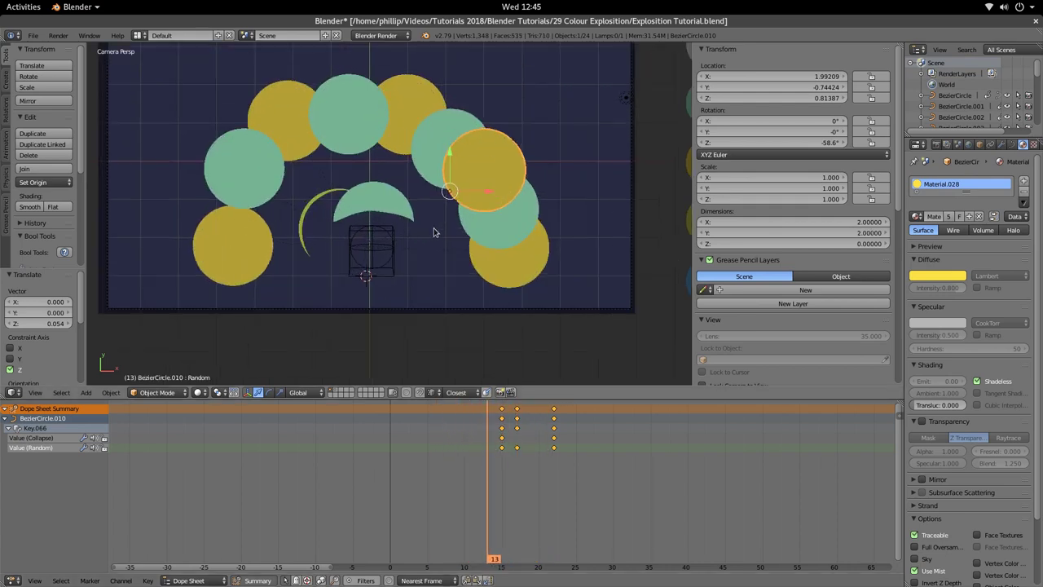
mouse_move(495, 444)
mouse_down()
mouse_move(532, 455)
mouse_move(450, 454)
mouse_move(555, 460)
mouse_up()
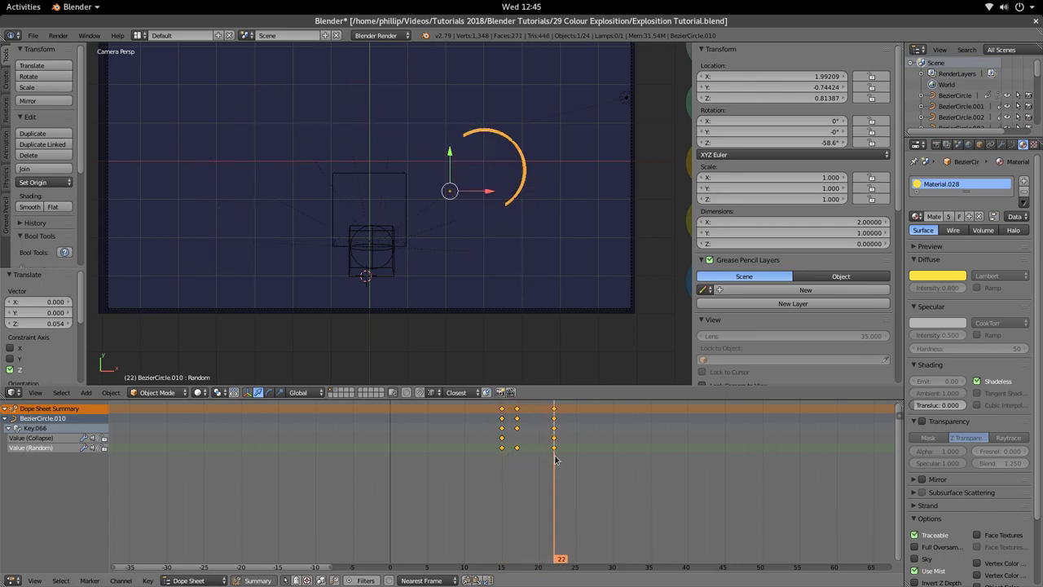
right_click(936, 278)
mouse_move(936, 280)
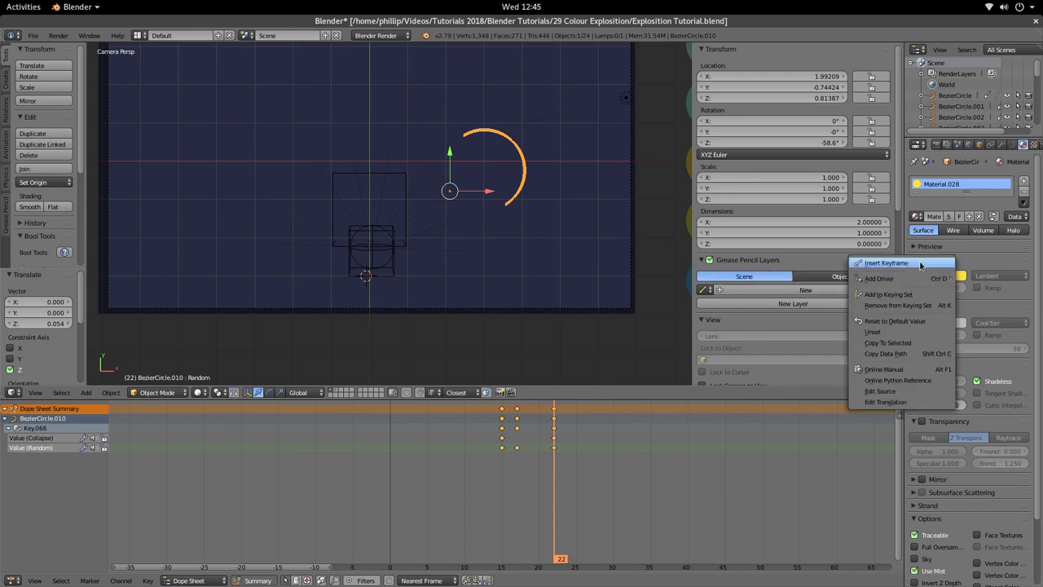
click(923, 264)
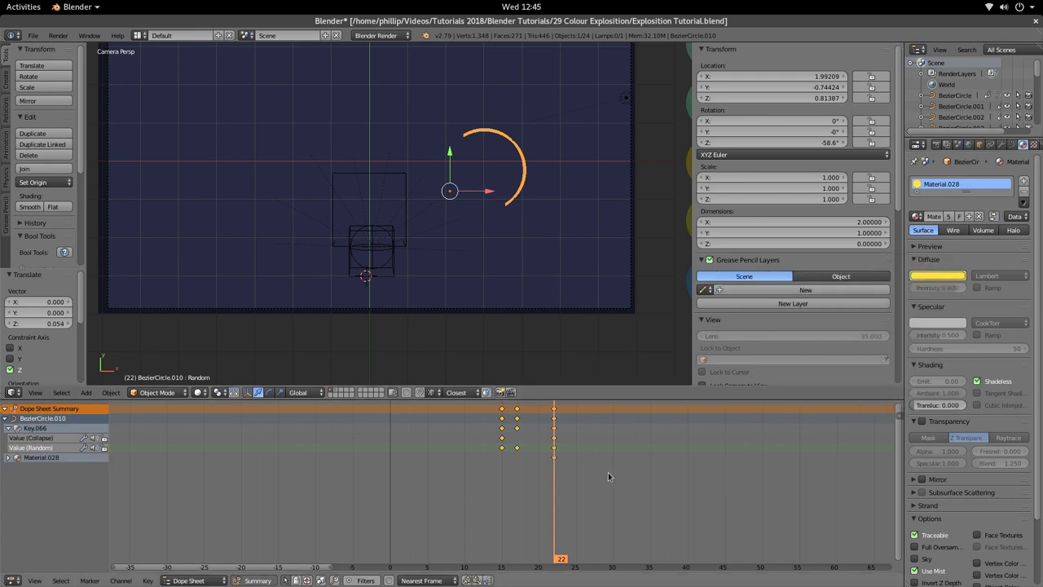
Step: Insert a keyframe for Material.028's diffuse colour at frame 15
drag(558, 481, 501, 486)
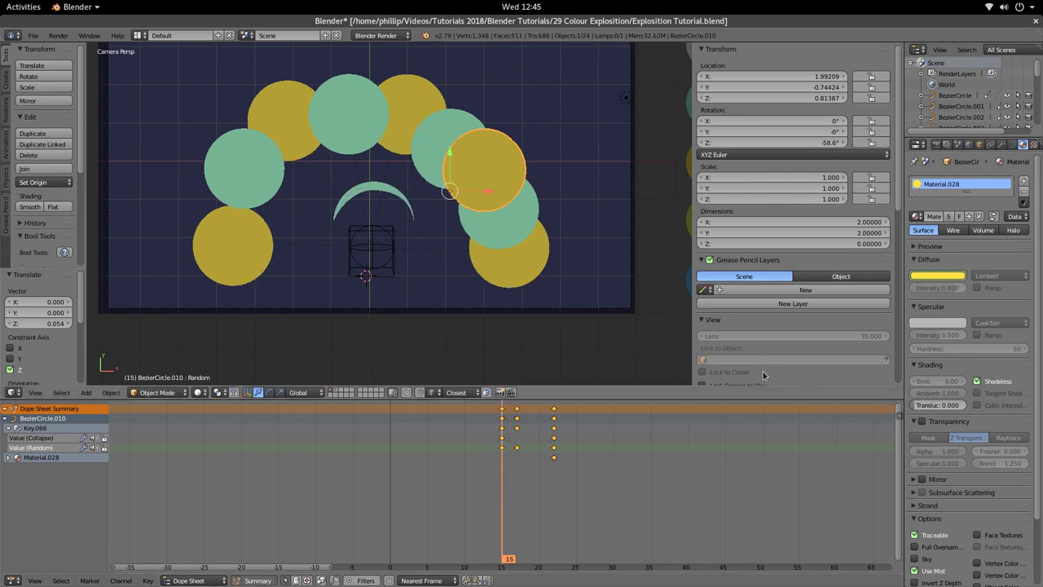
right_click(940, 275)
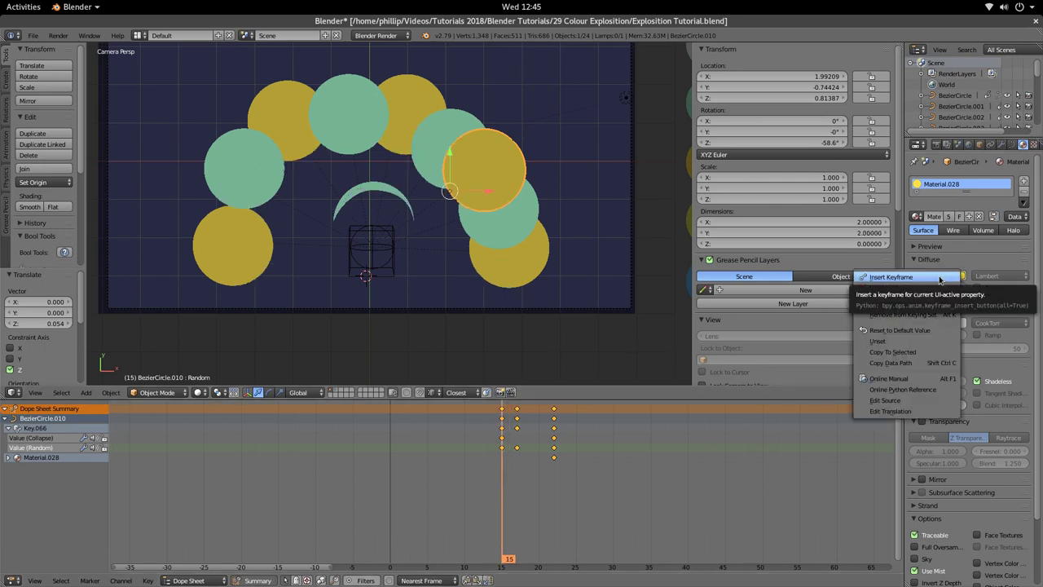
click(940, 278)
Step: Change Material.028's diffuse colour to white at frame 15 and replace its keyframe there
click(926, 276)
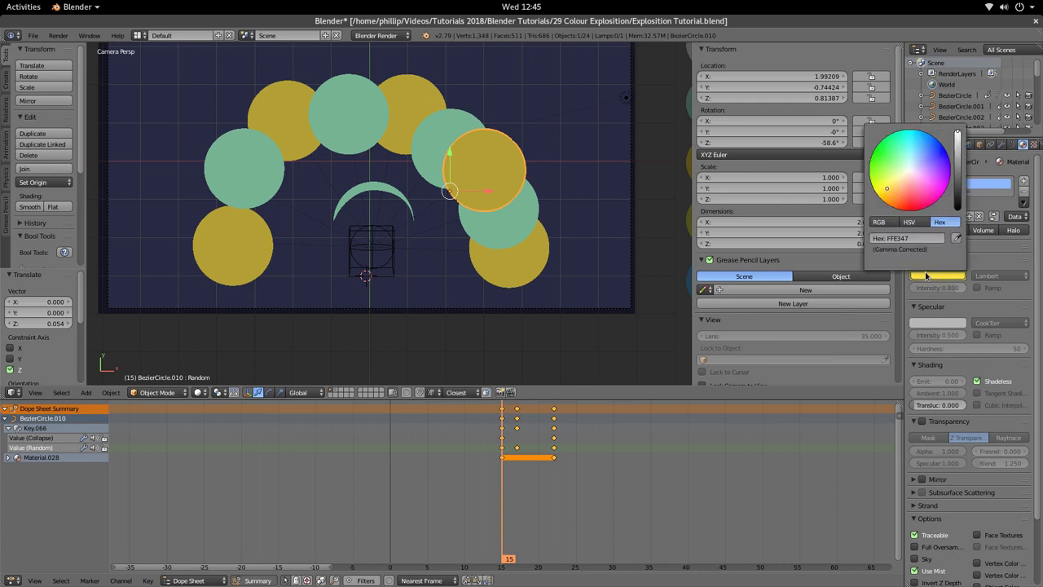
click(910, 223)
drag(904, 241, 994, 240)
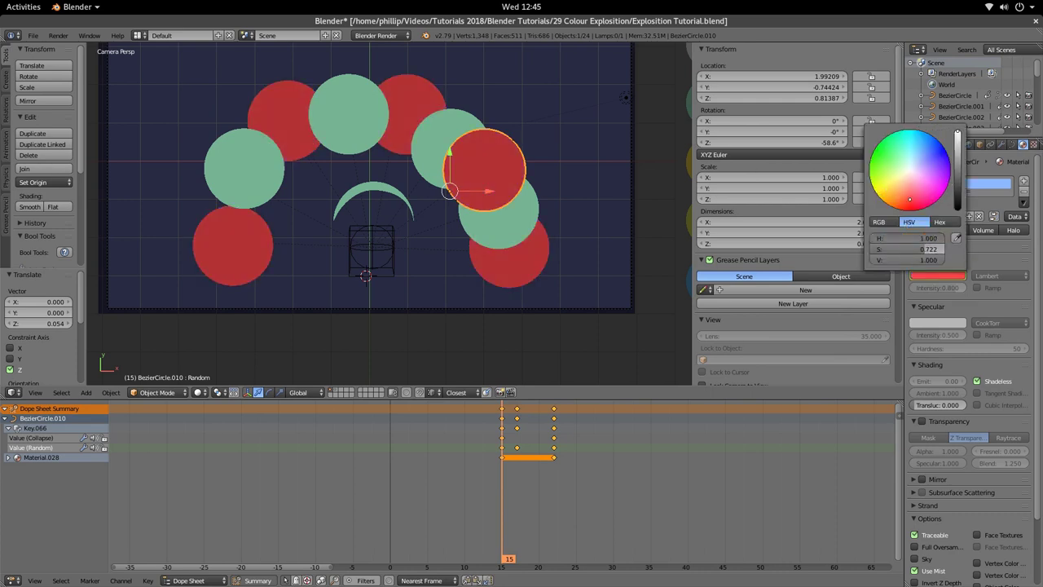
drag(929, 249, 978, 249)
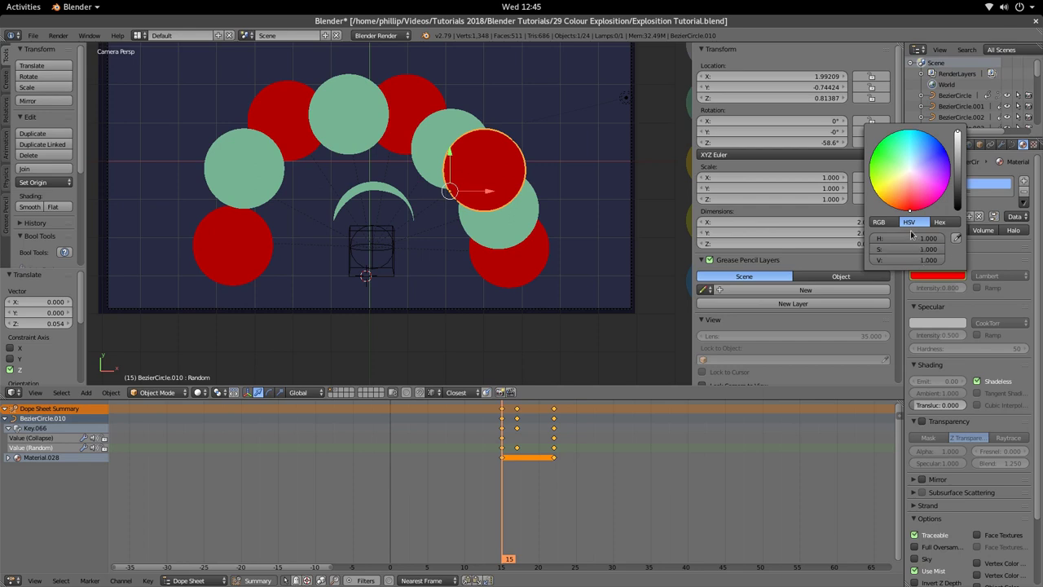
click(880, 222)
mouse_move(905, 249)
mouse_down()
mouse_move(945, 249)
mouse_move(925, 259)
mouse_move(946, 262)
mouse_up()
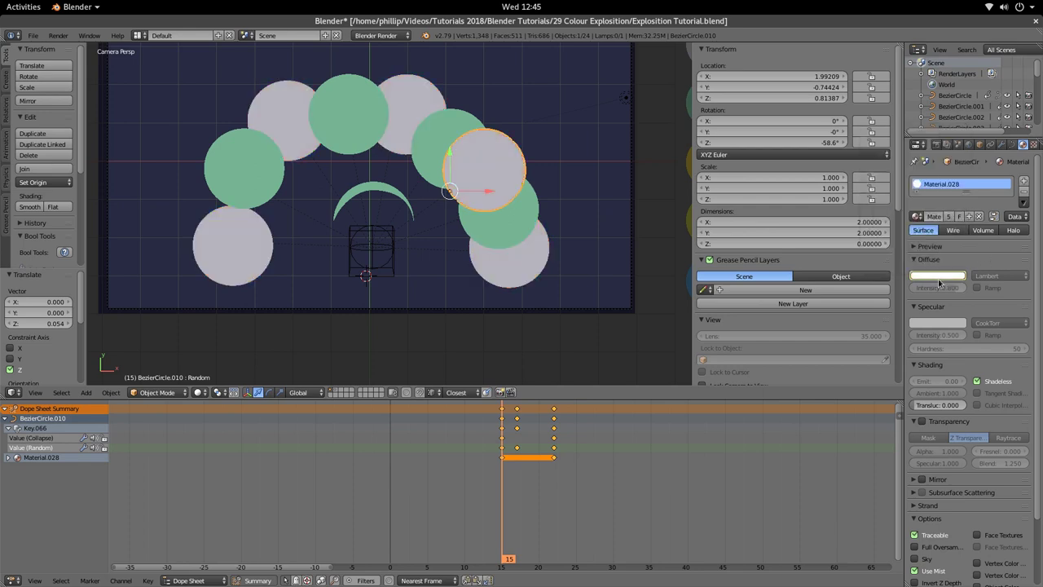
right_click(938, 277)
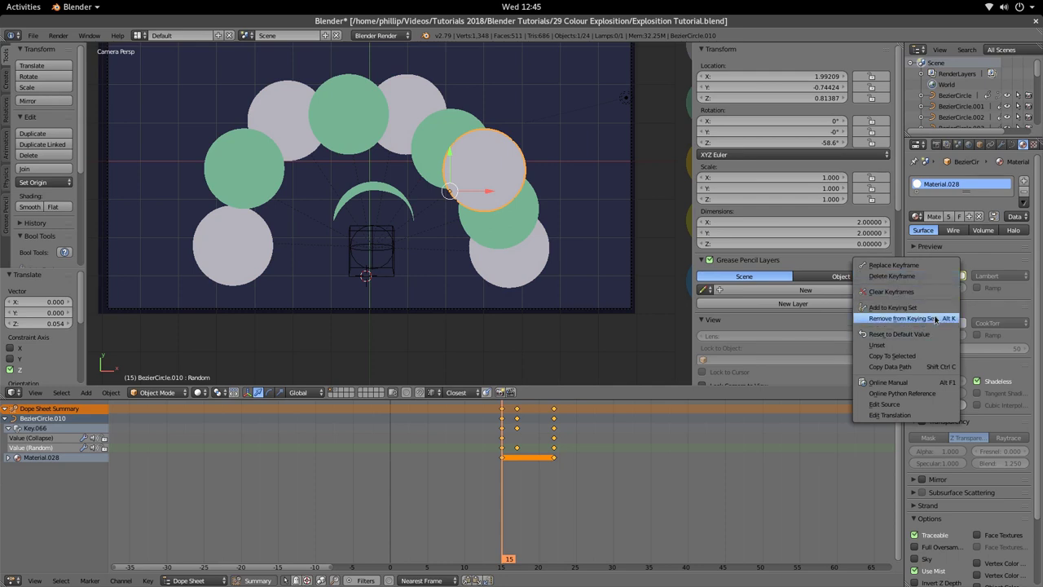
click(923, 270)
mouse_move(503, 484)
mouse_down()
mouse_move(557, 486)
mouse_move(492, 487)
mouse_up()
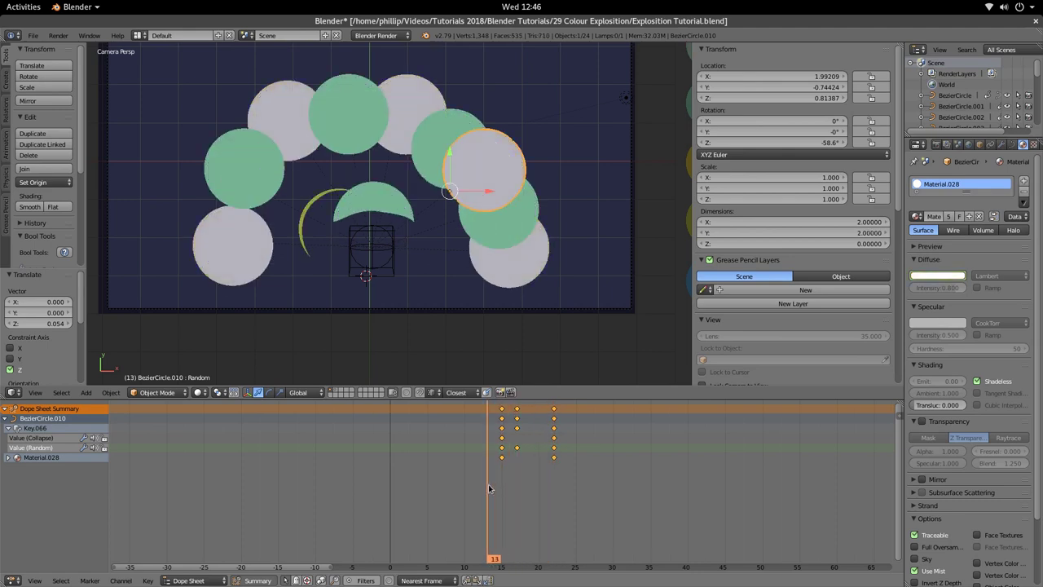
Step: Make the material of the arc's leftmost green circle single-user, using the materials and textures option
right_click(248, 156)
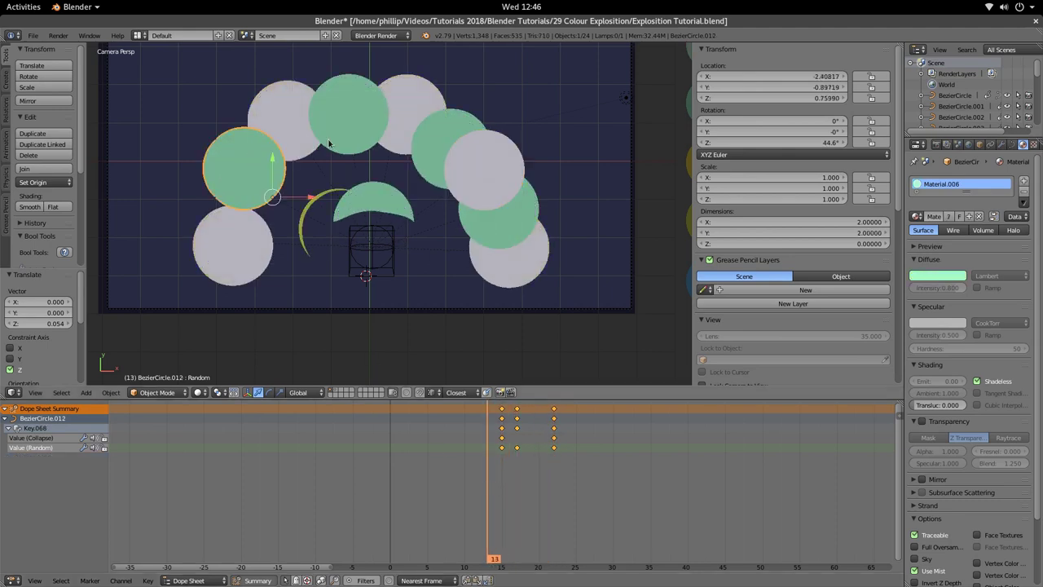
key(u)
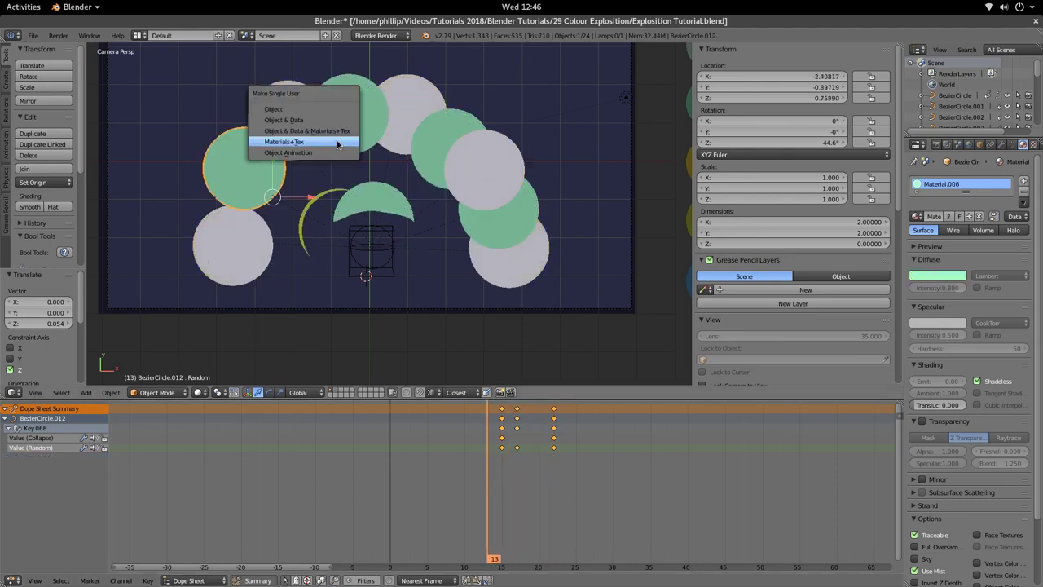
click(339, 142)
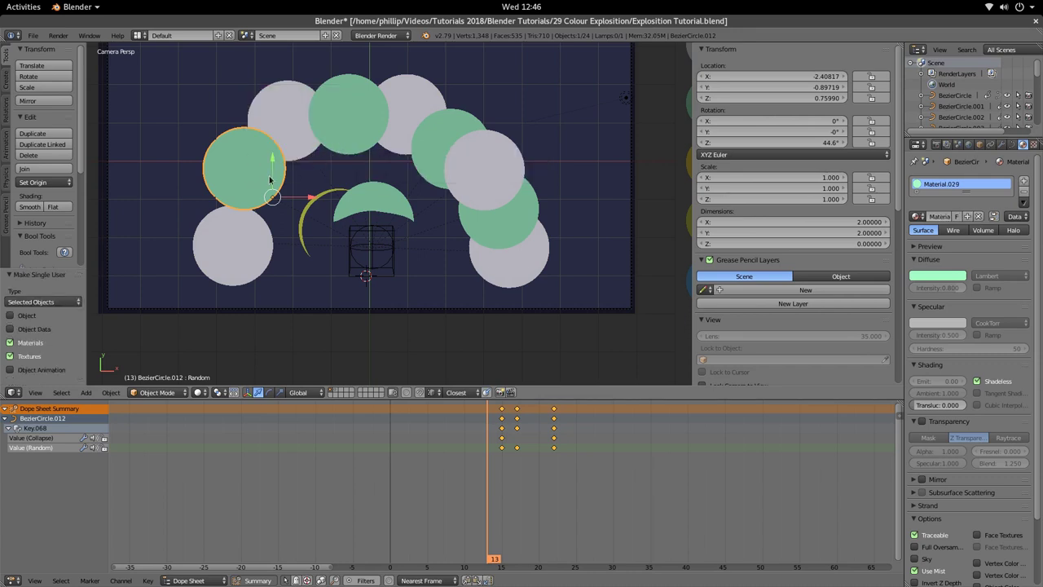
Step: Link the leftmost green circle's material to the other three green circles of the outer arc
right_click(339, 127)
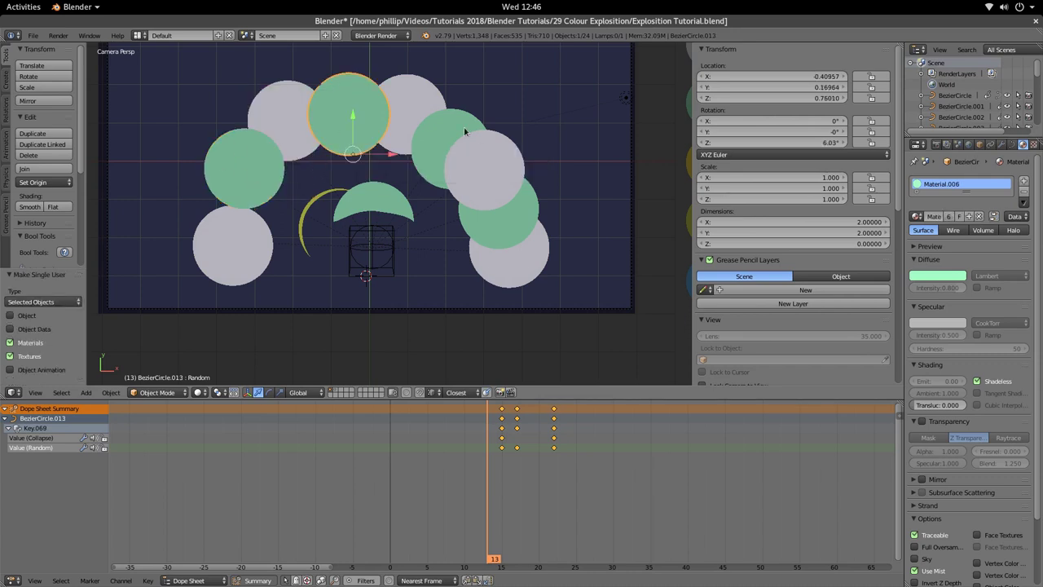
shift+right_click(504, 156)
shift+right_click(513, 221)
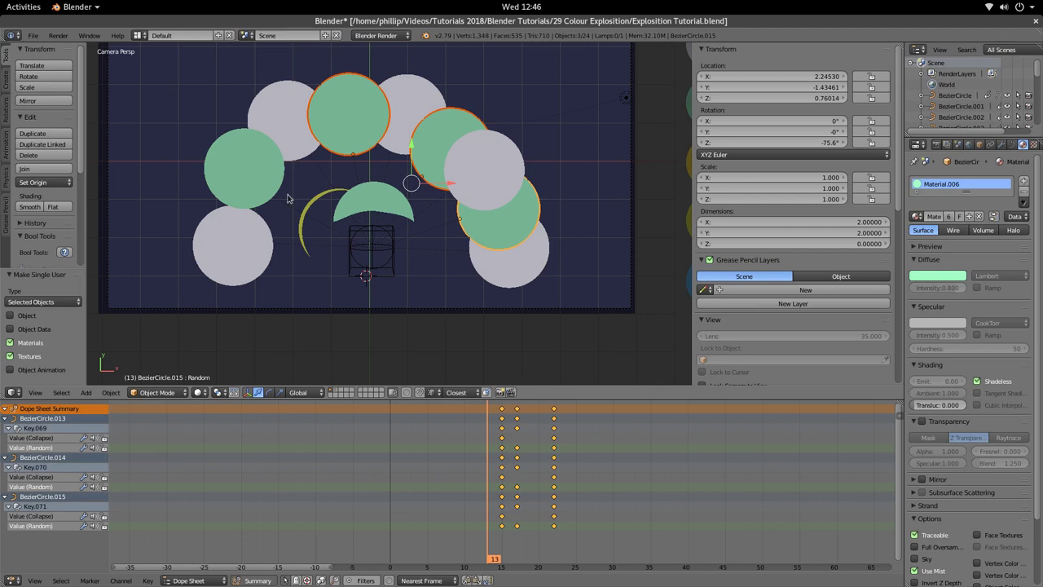
shift+right_click(244, 184)
key(ctrl+l)
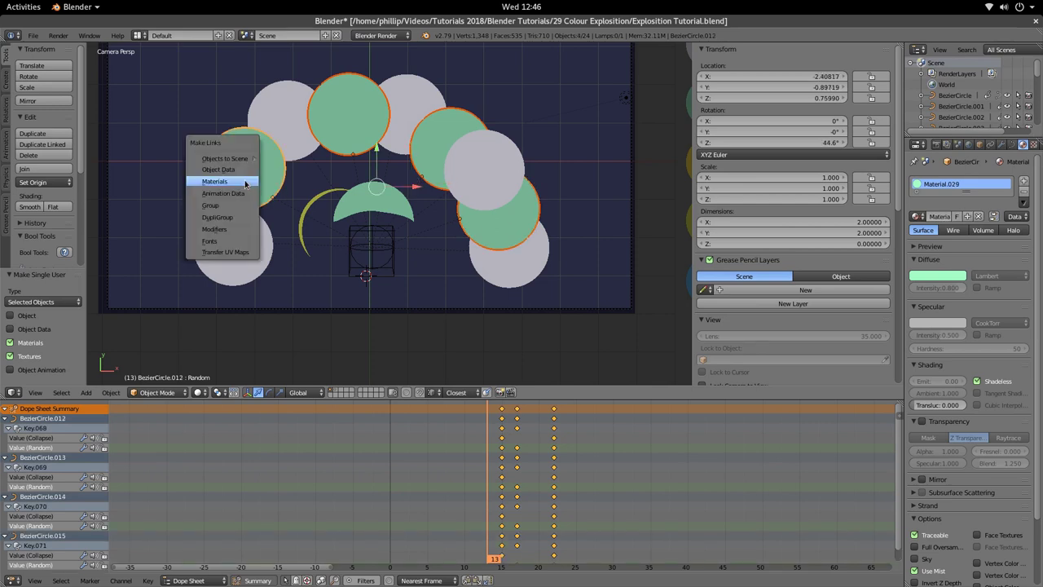
click(245, 181)
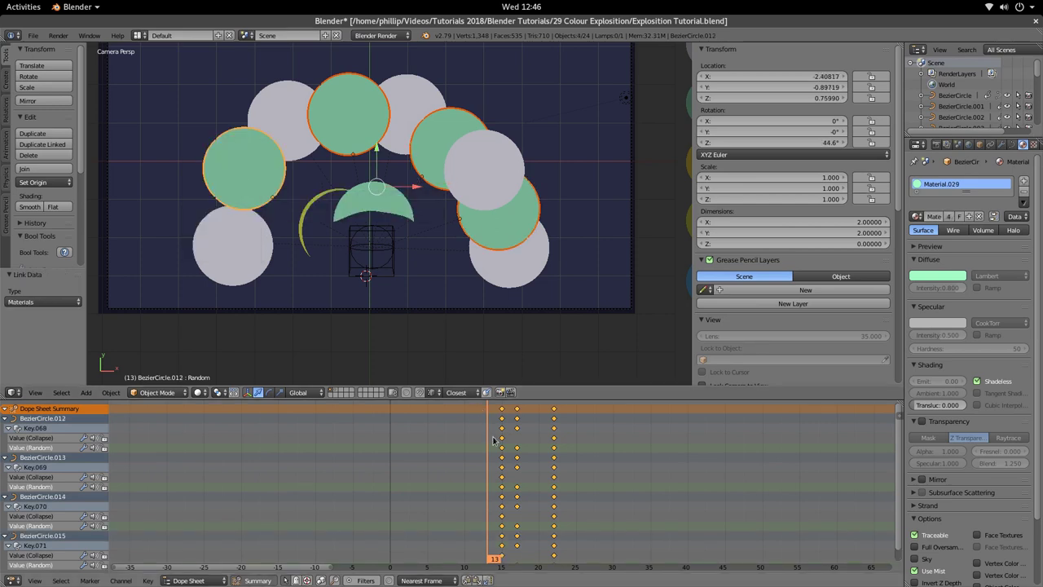
Step: Insert a keyframe for Material.029's green diffuse colour at frame 22
drag(493, 441, 501, 465)
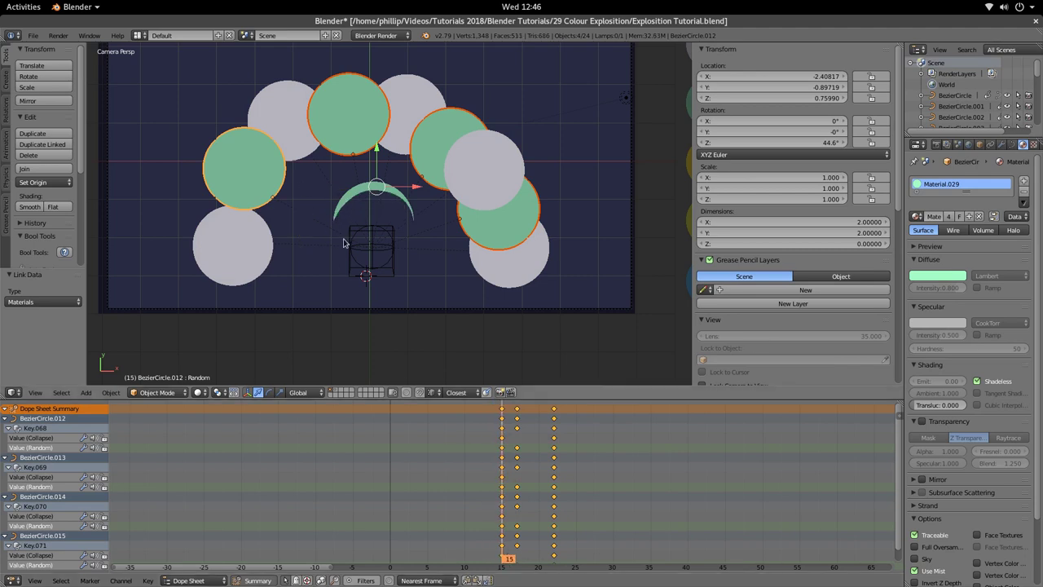
click(928, 276)
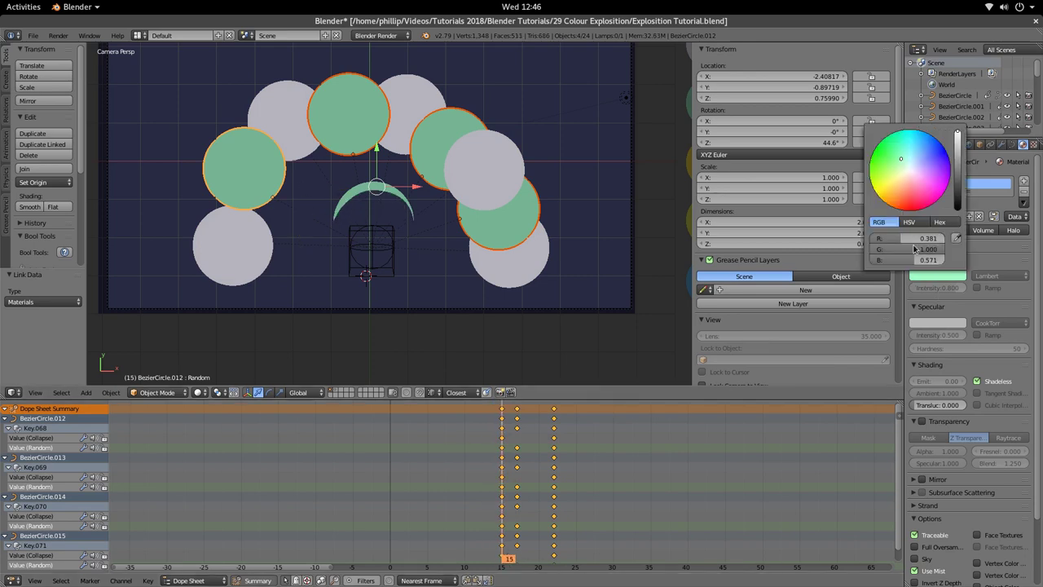
drag(540, 475, 554, 475)
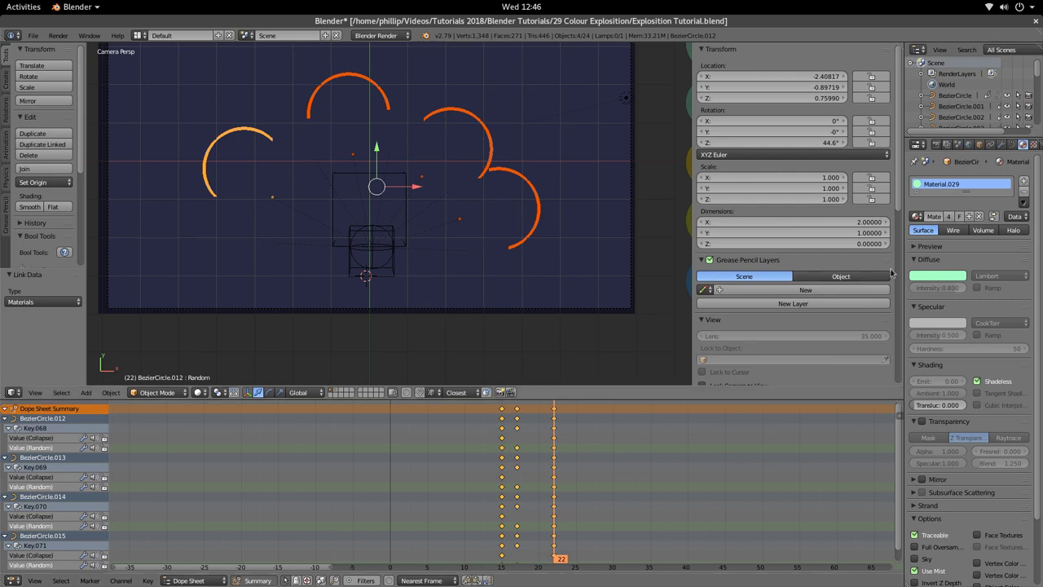
right_click(938, 276)
click(932, 268)
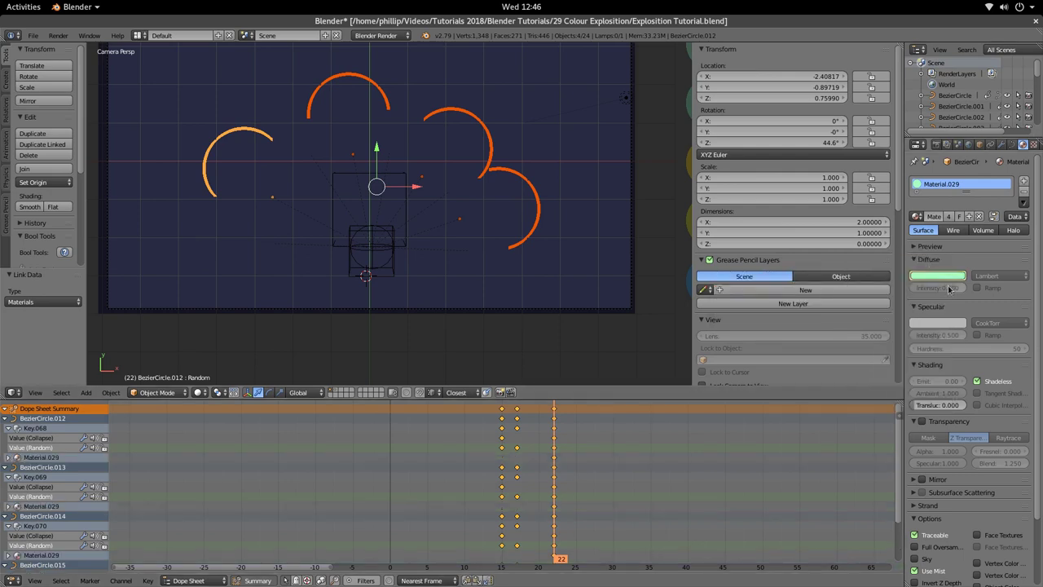
Step: Insert a keyframe for Material.029's diffuse colour at frame 15 and briefly play the animation
click(502, 461)
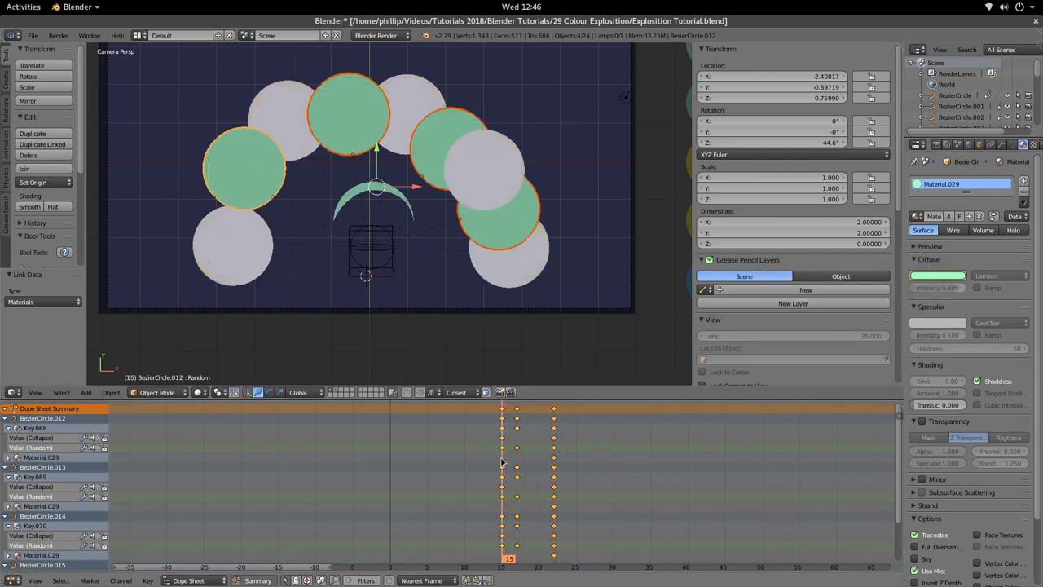
right_click(937, 277)
click(937, 280)
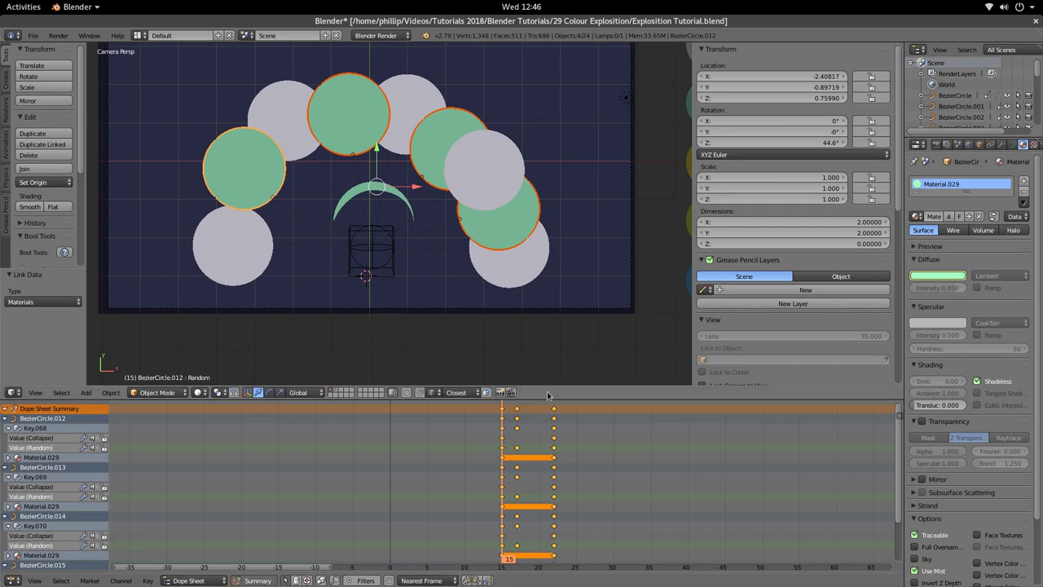
key(alt+a)
key(Escape)
Step: Set Material.029's diffuse colour to white, RGB 1.000 each, replace its keyframe at frame 15, and preview the animation
drag(497, 473, 503, 495)
click(920, 278)
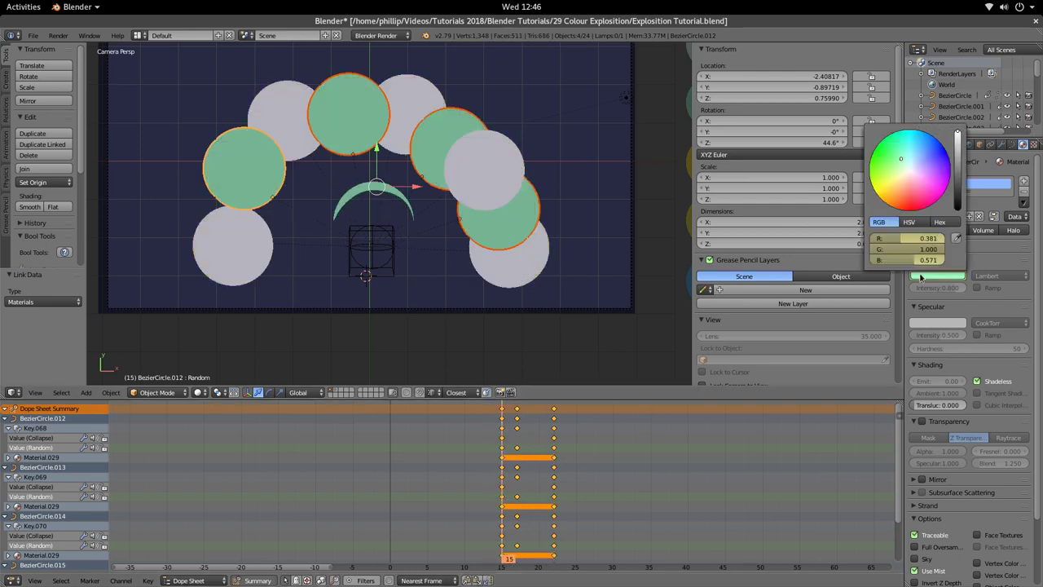
click(909, 221)
drag(905, 248, 946, 261)
click(880, 223)
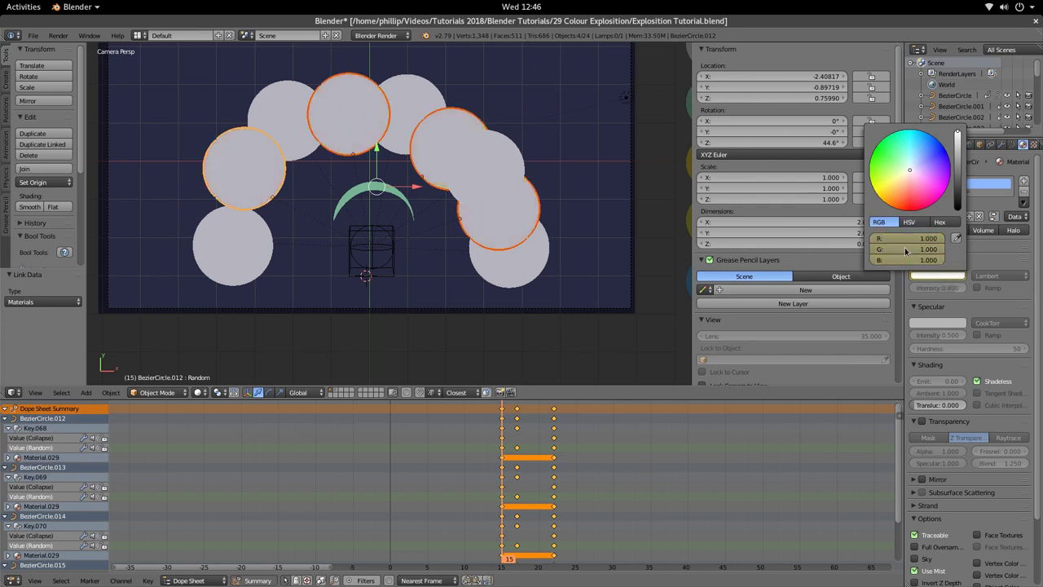
right_click(905, 251)
click(905, 250)
drag(514, 489, 405, 515)
key(alt+a)
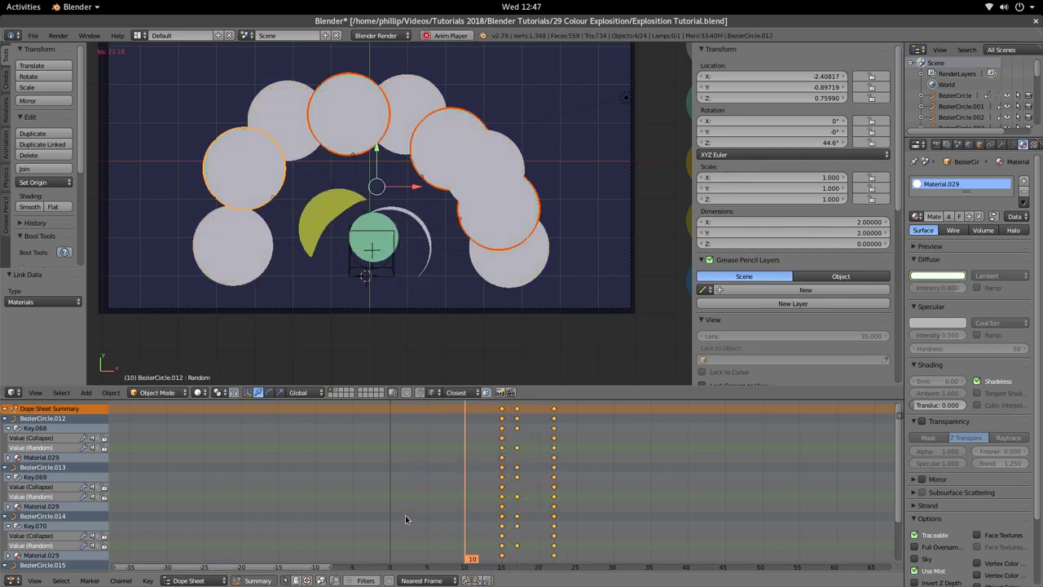
key(alt+a)
Step: Select the spherical empty, Empty.003, below the green crescent and keyframe its scale of 1.000 at frame 16
click(491, 500)
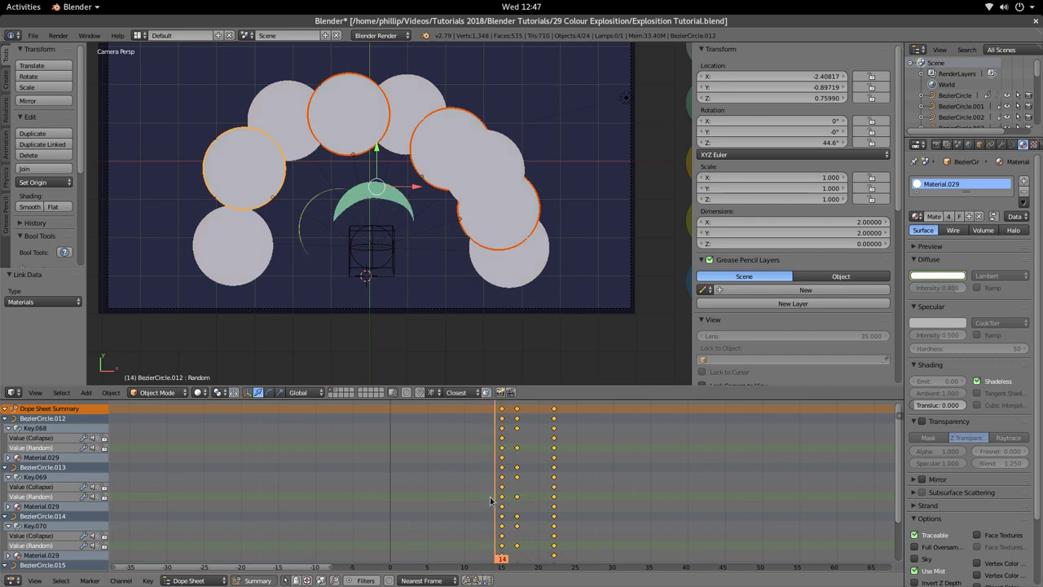
scroll(415, 296, up, 2)
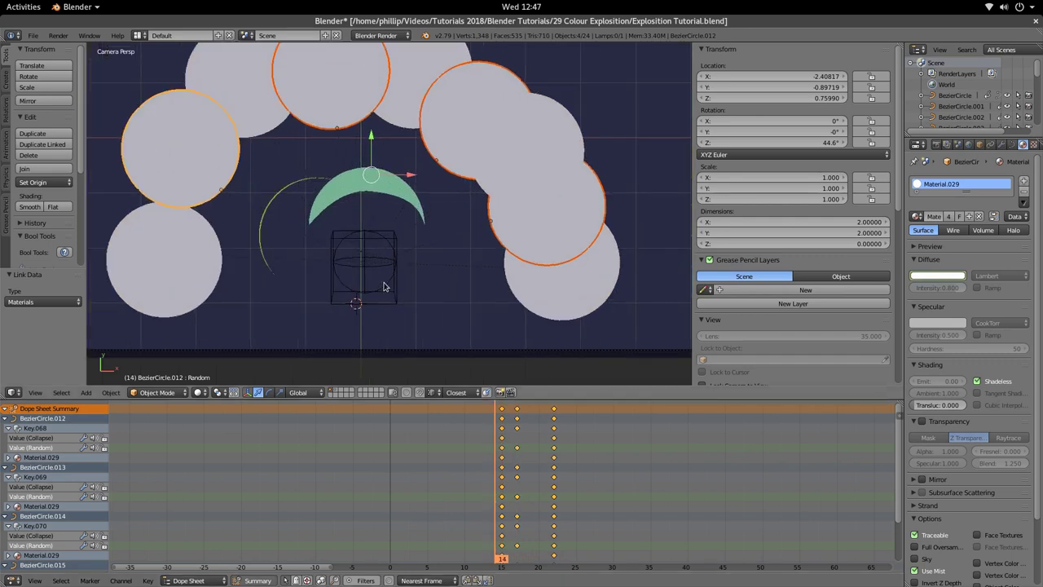
right_click(385, 286)
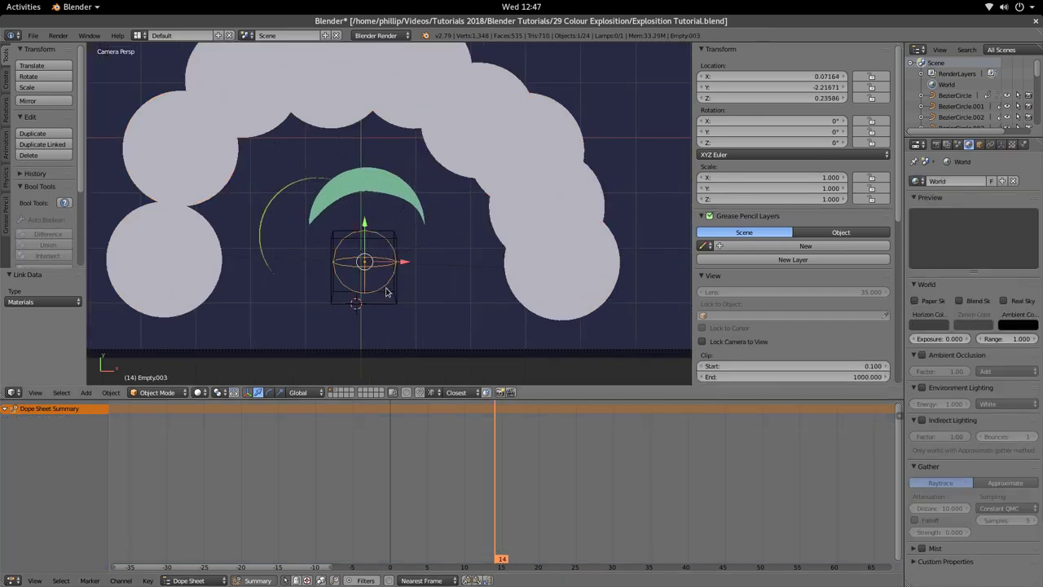
scroll(384, 291, down, 2)
drag(498, 516, 425, 523)
key(alt+a)
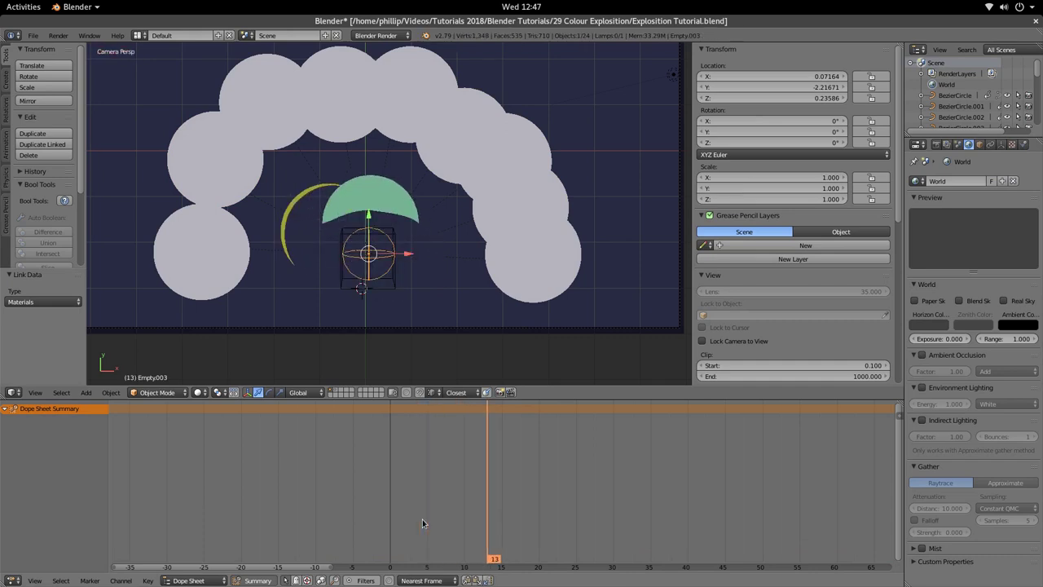
drag(494, 501, 509, 503)
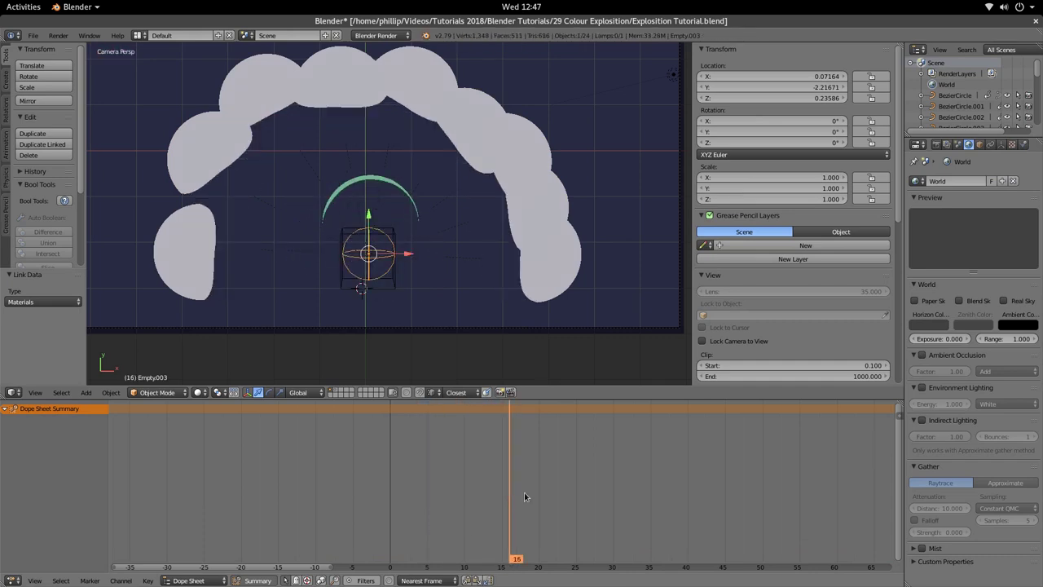
click(980, 144)
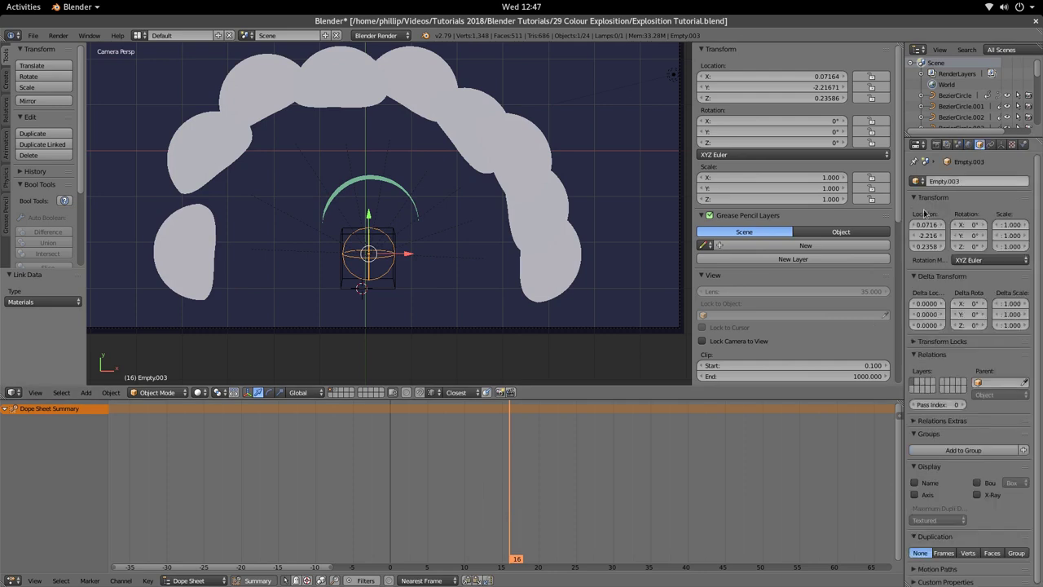
right_click(1008, 248)
click(1003, 237)
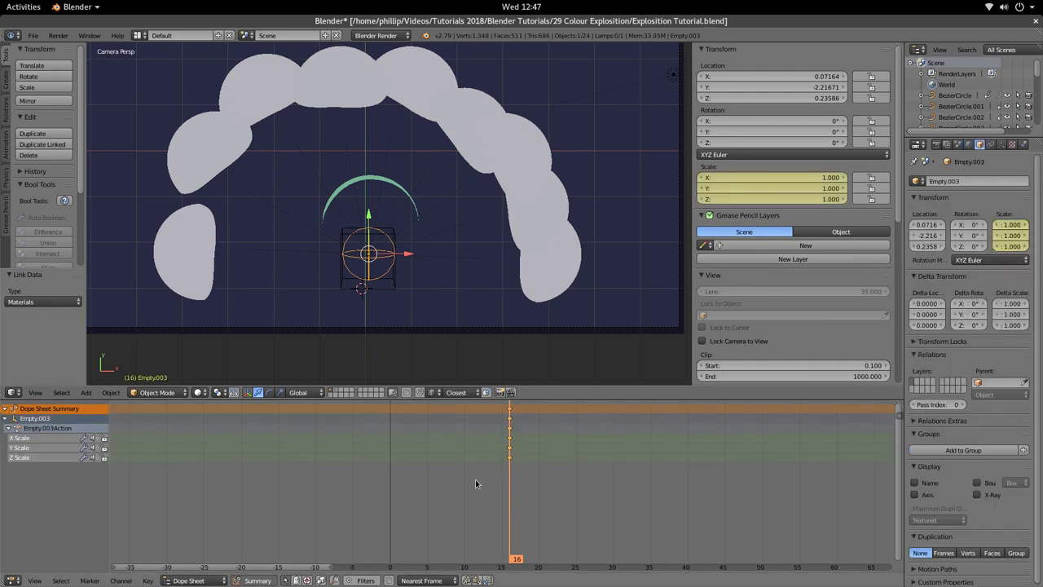
Step: Try an X scale of 0 on the empty at frame 19, and set it back to 1
drag(515, 488, 534, 490)
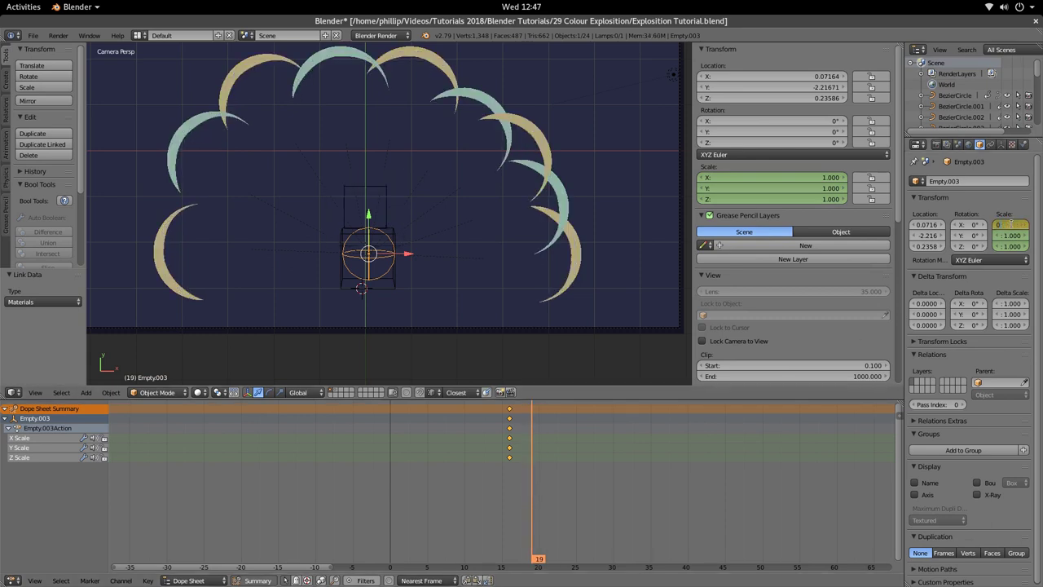
key(Return)
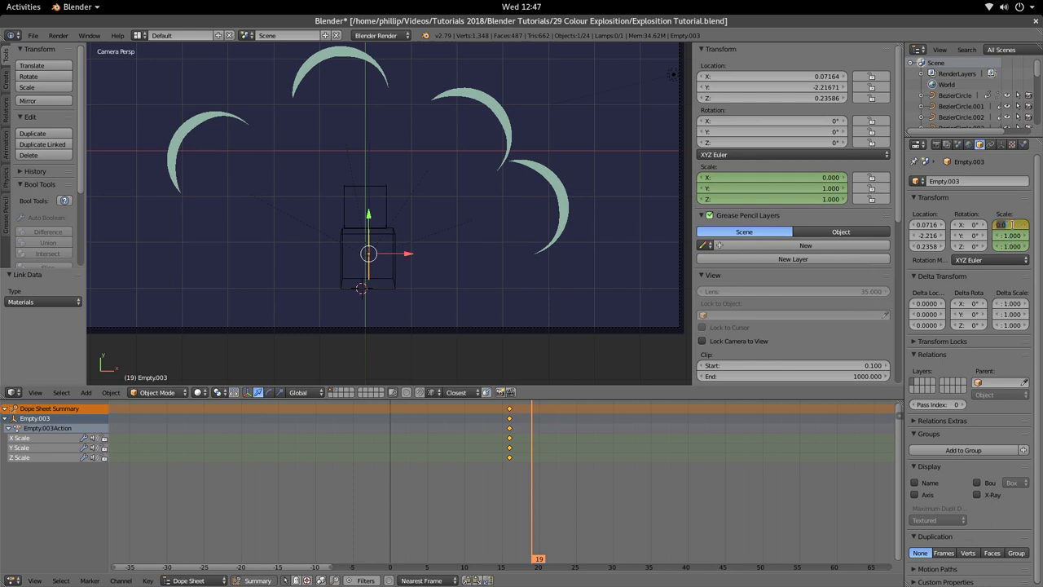
click(1013, 225)
text(1)
key(Return)
Step: Insert a scale keyframe of 1.000 for the empty at frame 19 and play the animation
right_click(1013, 234)
click(1013, 232)
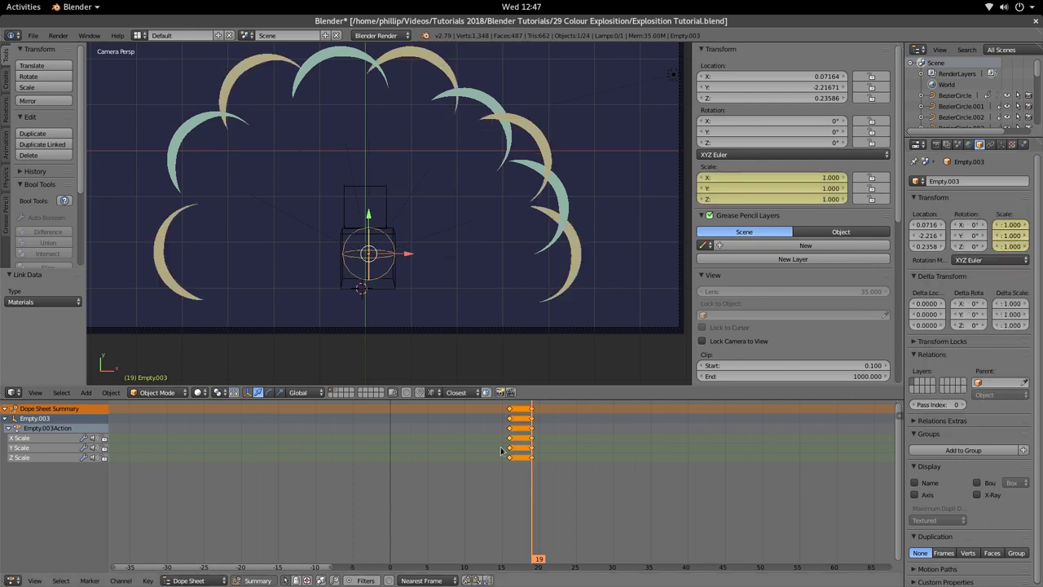
key(alt+a)
key(alt+a)
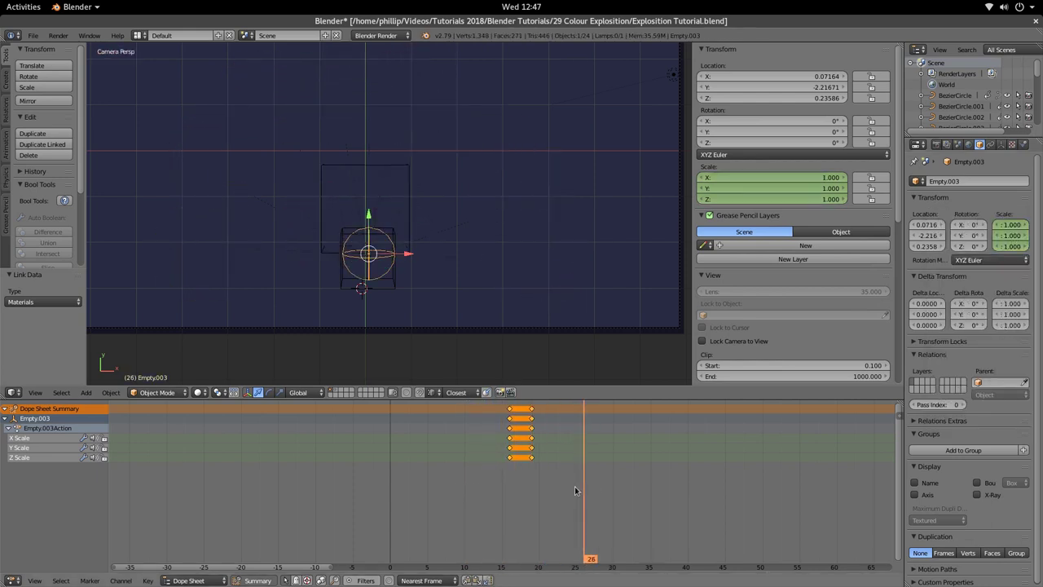
Step: Move the empty's scale keyframes two frames earlier, to frames 14 and 17, and go to frame 14
key(g)
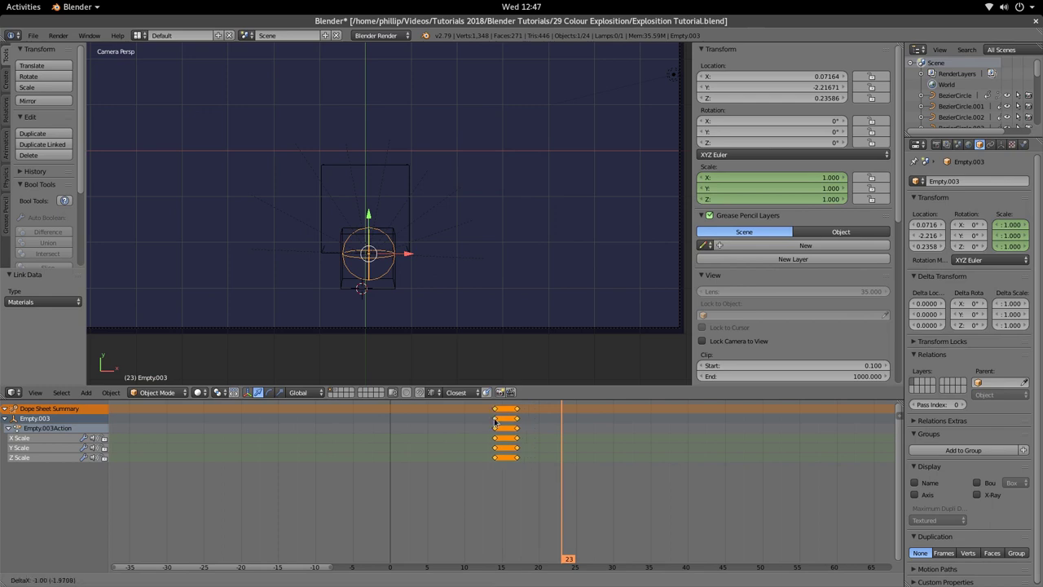
click(494, 421)
drag(505, 457, 498, 495)
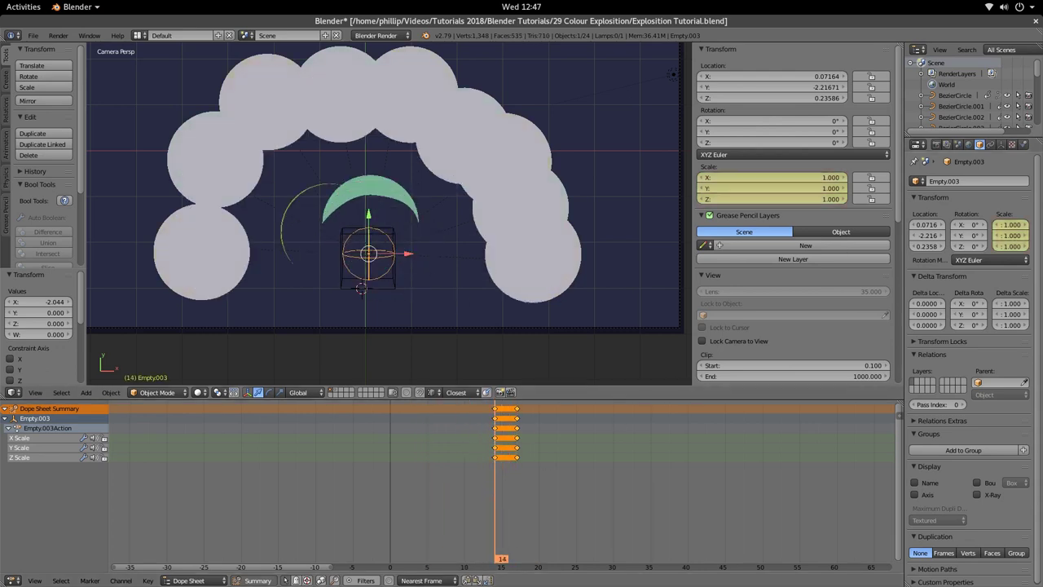
Step: Set the empty's X, Y and Z scale to 0 at frame 14, replace its keyframes, and play the animation
text(0)
key(Return)
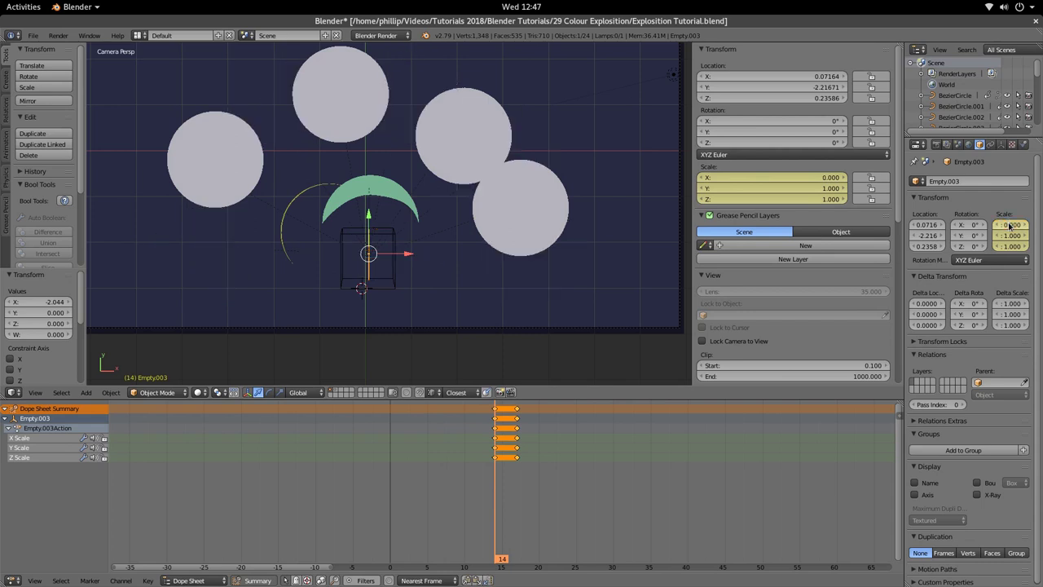
click(1009, 234)
text(0)
key(Return)
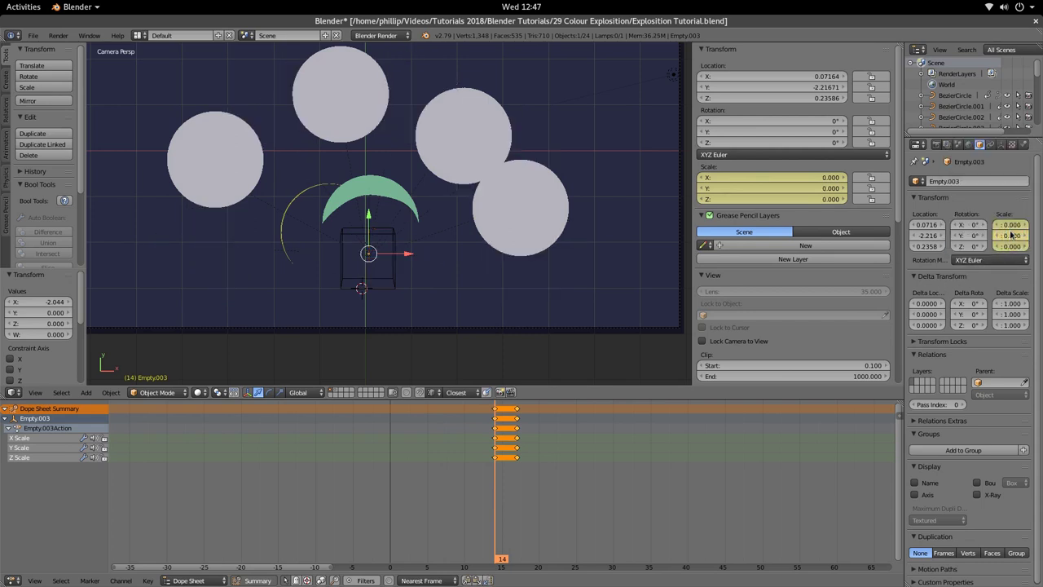
right_click(1011, 228)
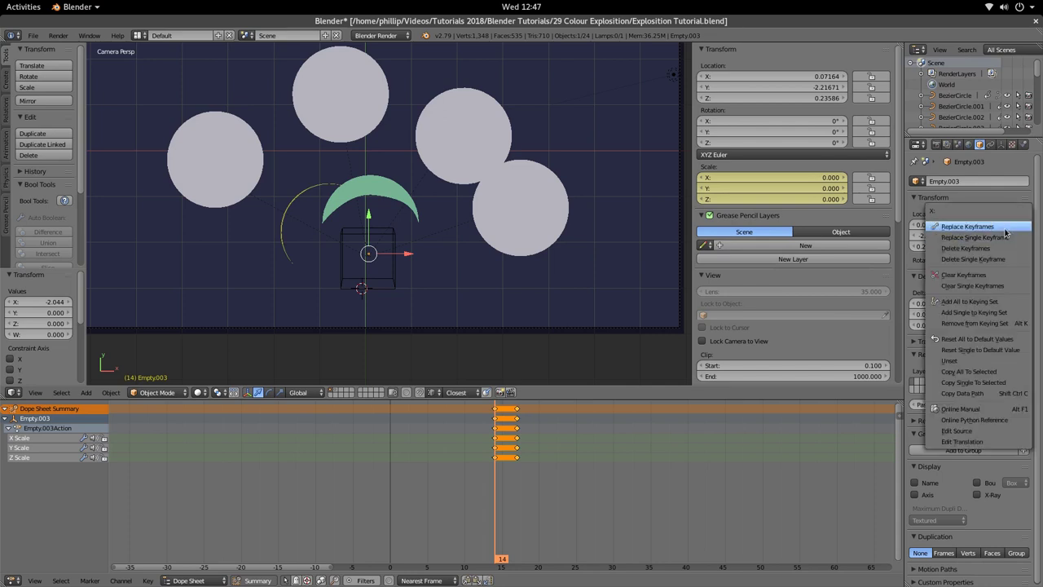
click(1007, 235)
drag(509, 437, 448, 481)
key(alt+a)
key(alt+a)
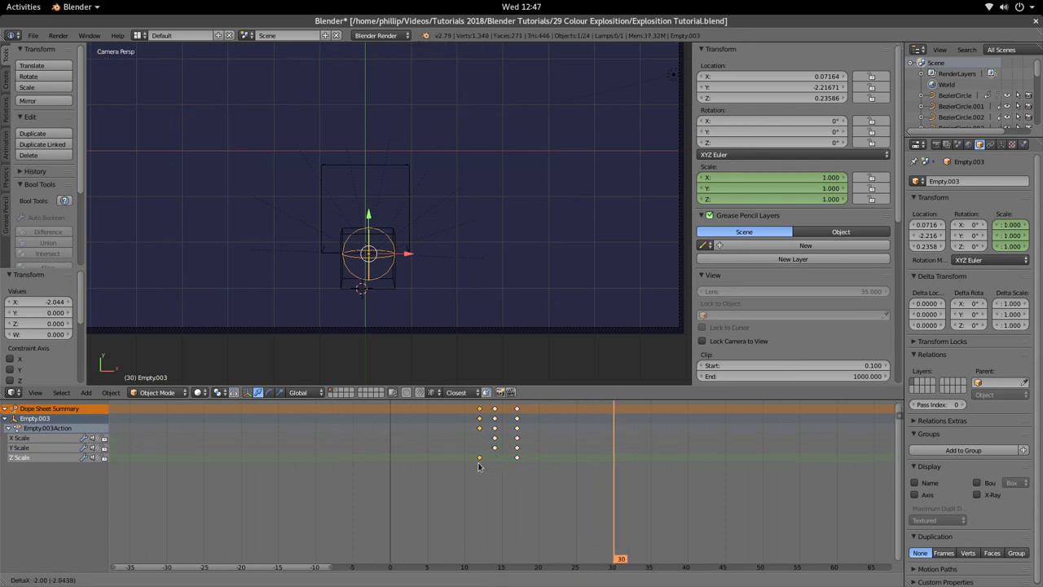
Step: Move all of the empty's zero-scale keyframes from frame 14 to frame 11 and play the animation
key(a)
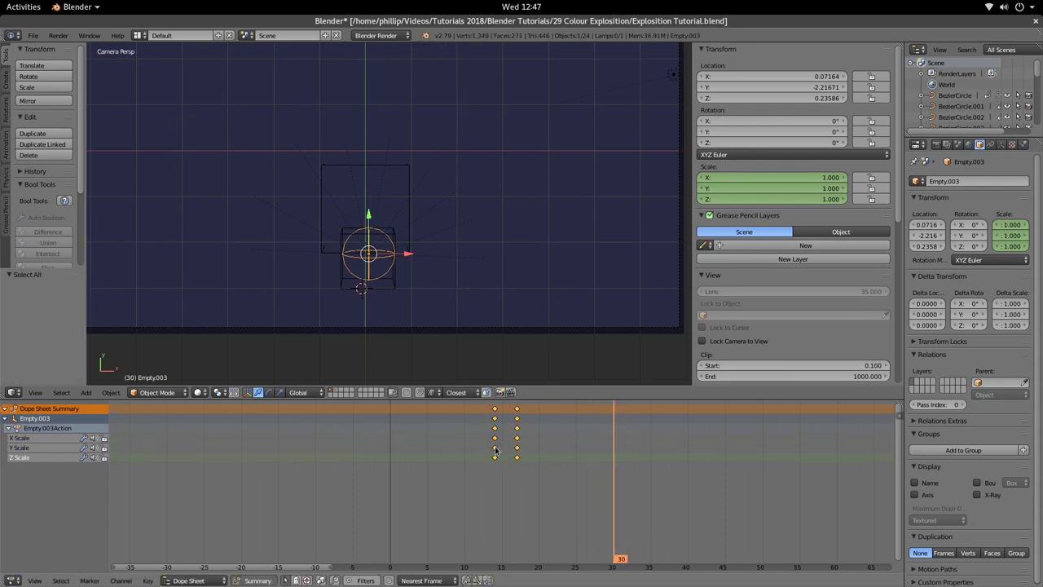
drag(478, 476, 499, 432)
key(g)
click(480, 453)
key(alt+a)
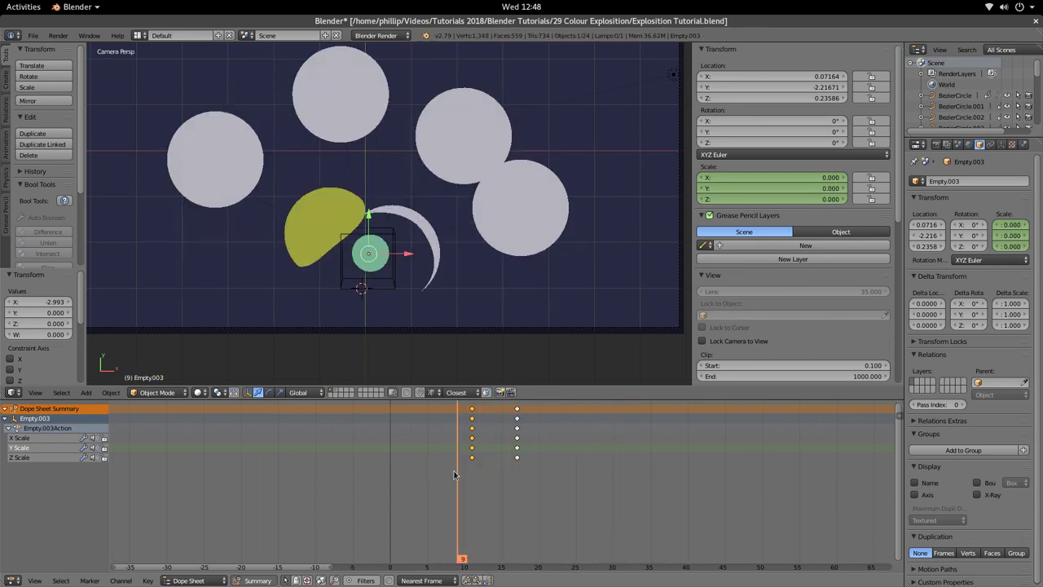
key(alt+a)
Step: Move the empty's starting scale keyframes to frame 9 and preview the animation
key(g)
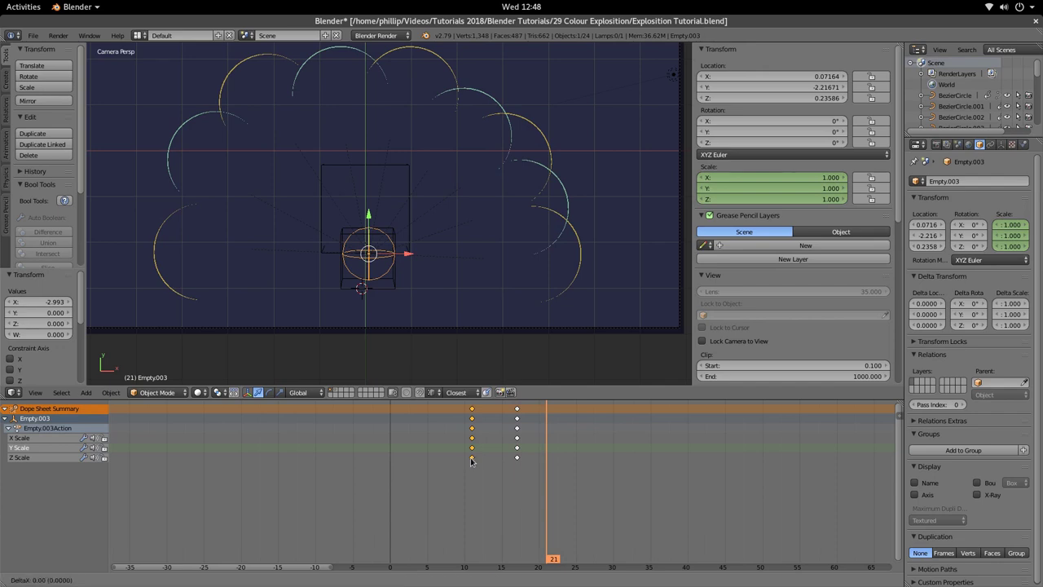
click(454, 465)
key(alt+a)
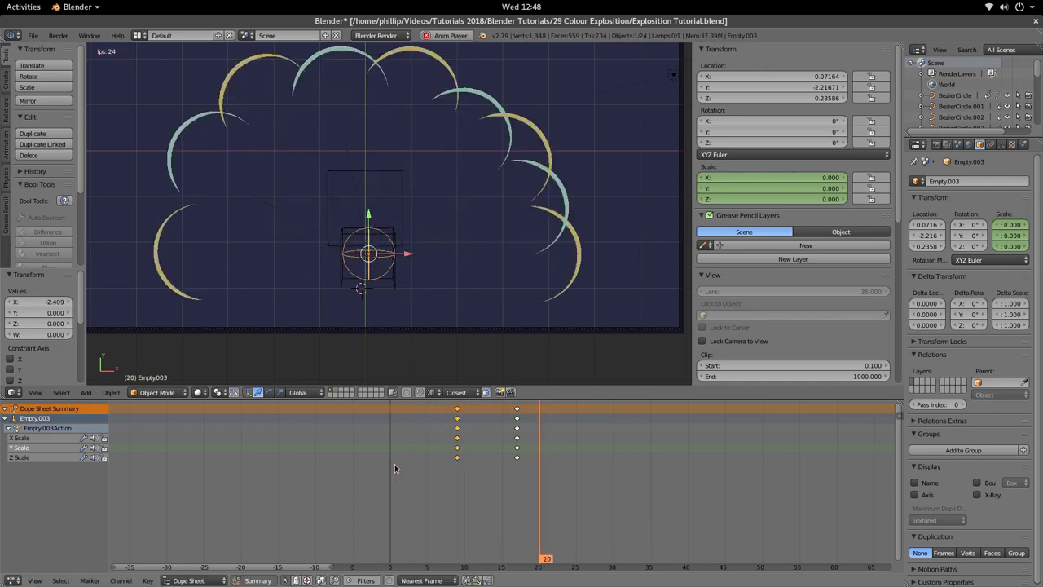
key(alt+a)
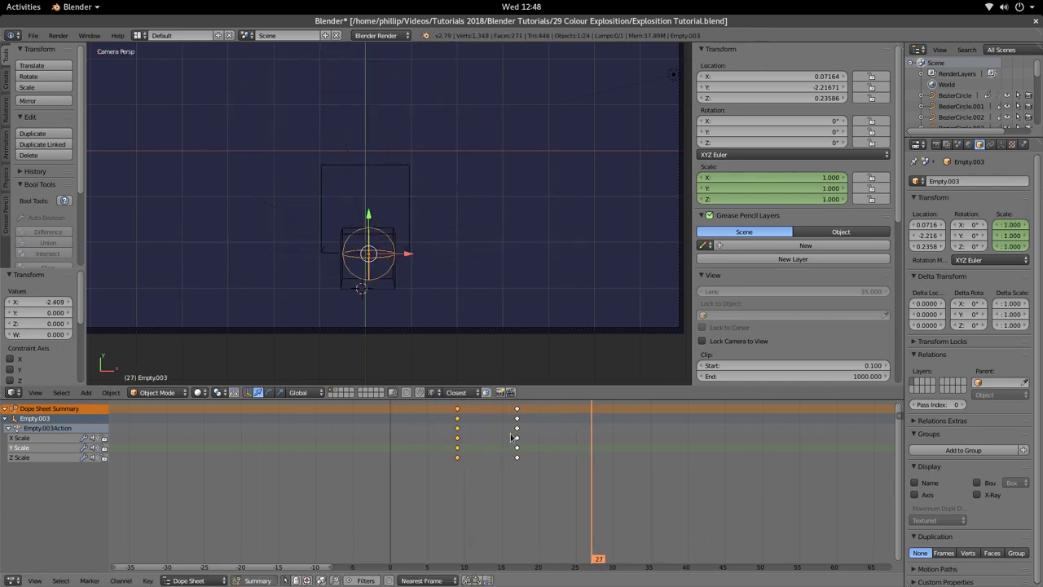
Step: Move the empty's ending scale keyframes to frame 20, play the animation, and scrub through the growth
key(g)
click(538, 417)
key(alt+a)
key(alt+a)
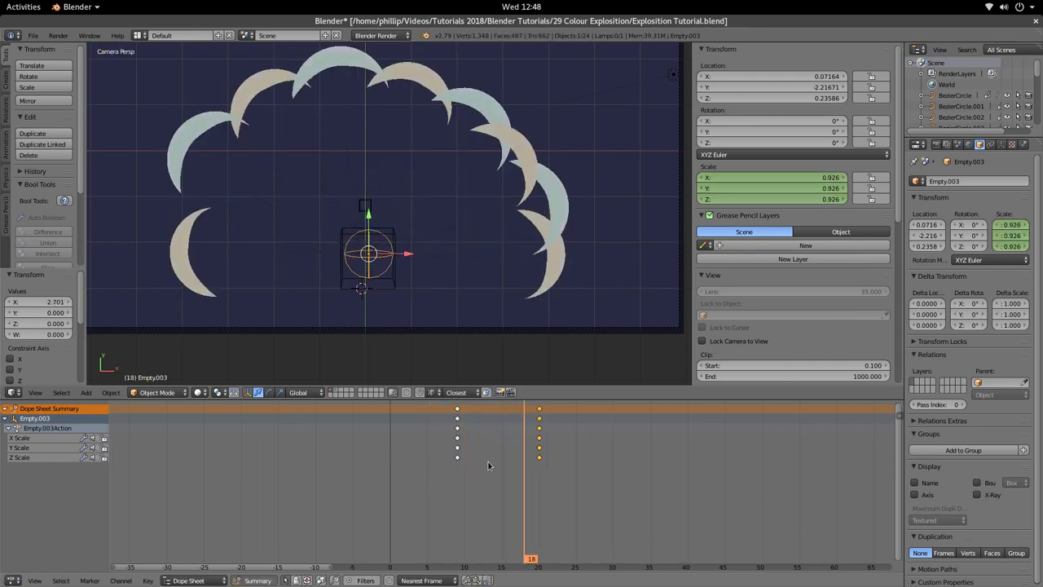
click(491, 458)
click(412, 467)
key(alt+a)
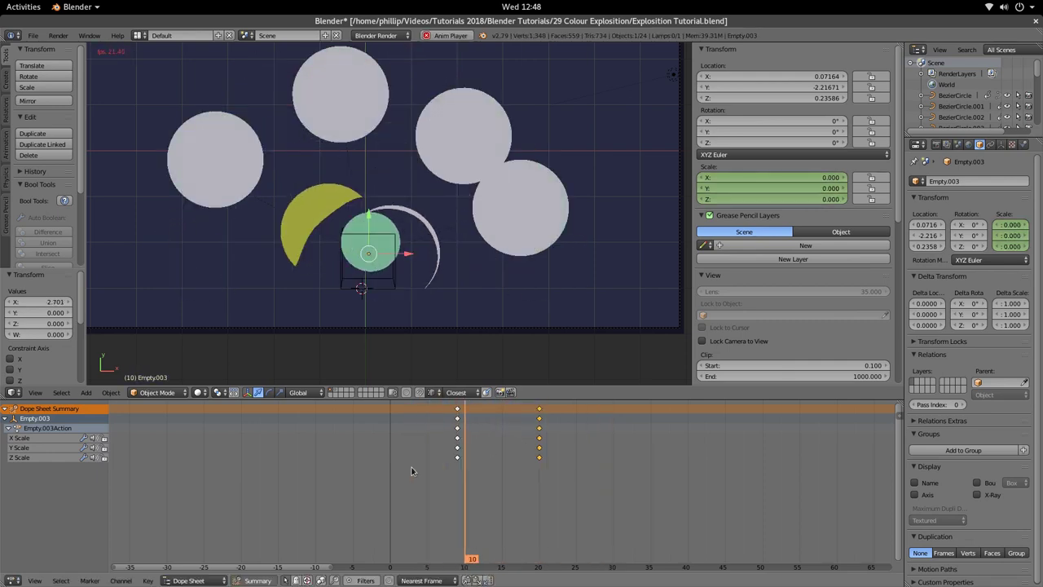
key(alt+a)
click(502, 465)
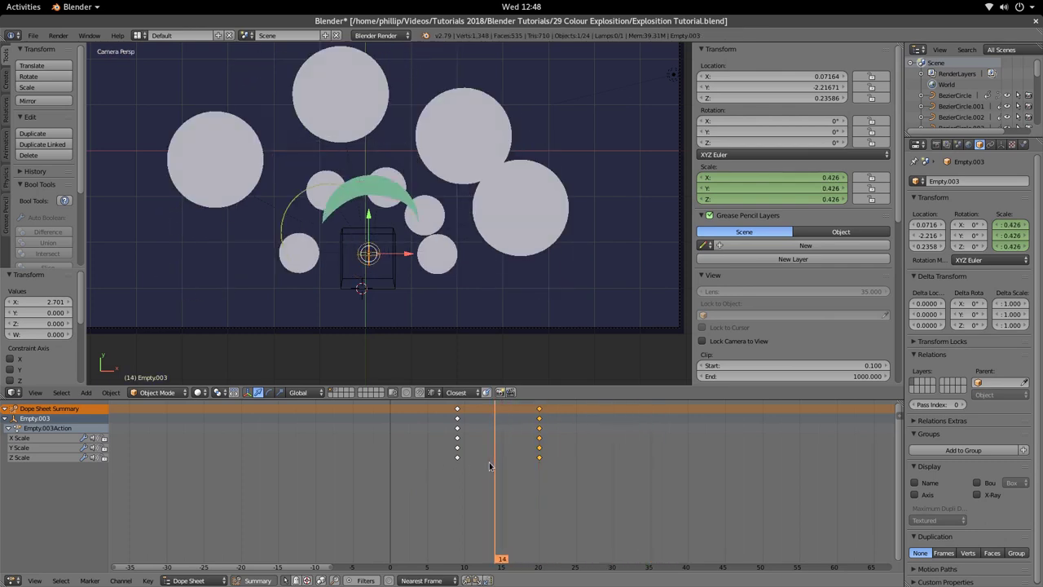
Step: Select the five small white circles around the green crescent and shift all their keyframes one frame later, starting at frame 16
right_click(292, 262)
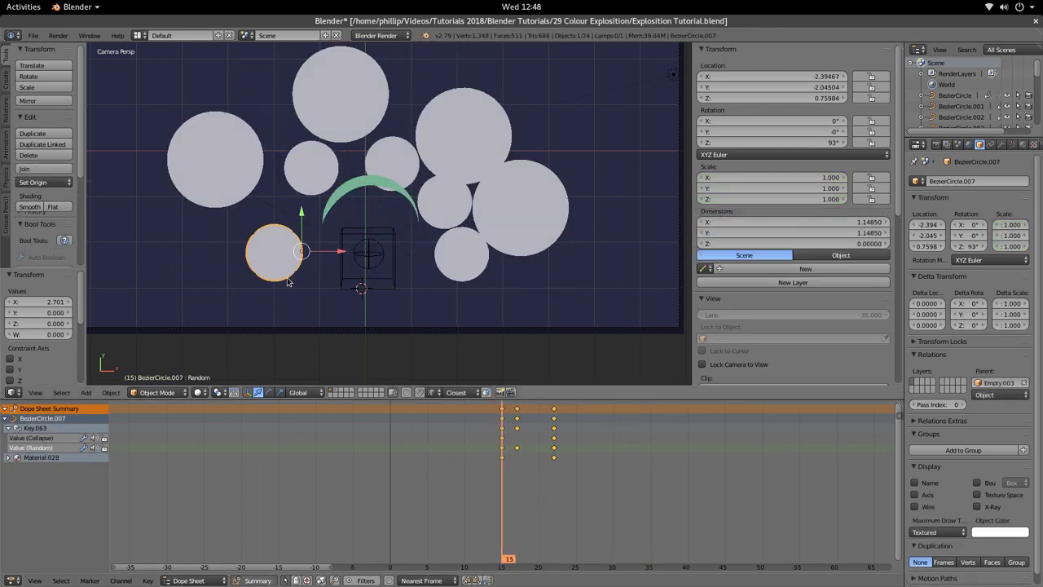
shift+right_click(305, 181)
shift+right_click(444, 211)
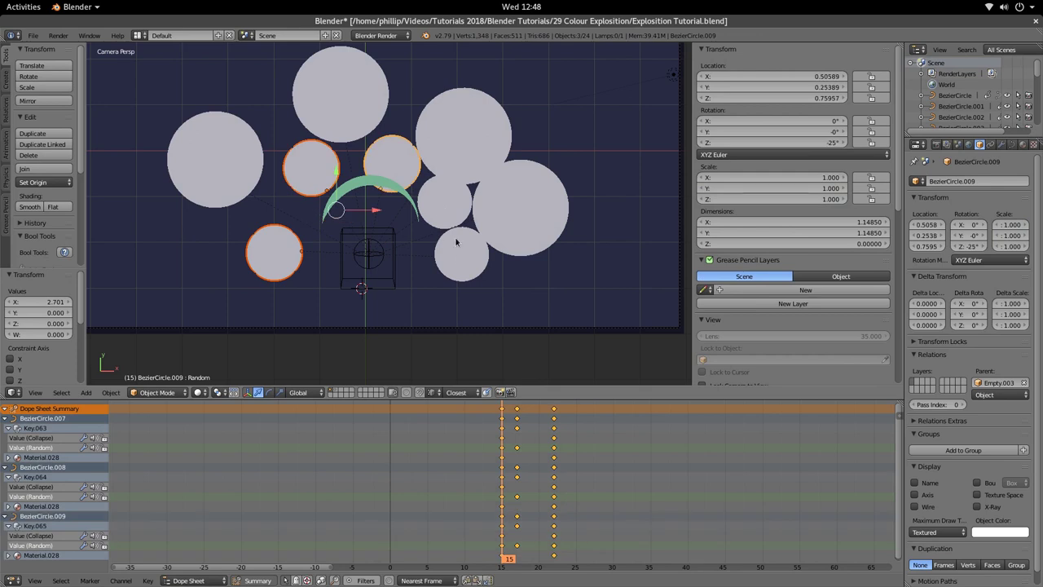
shift+right_click(459, 264)
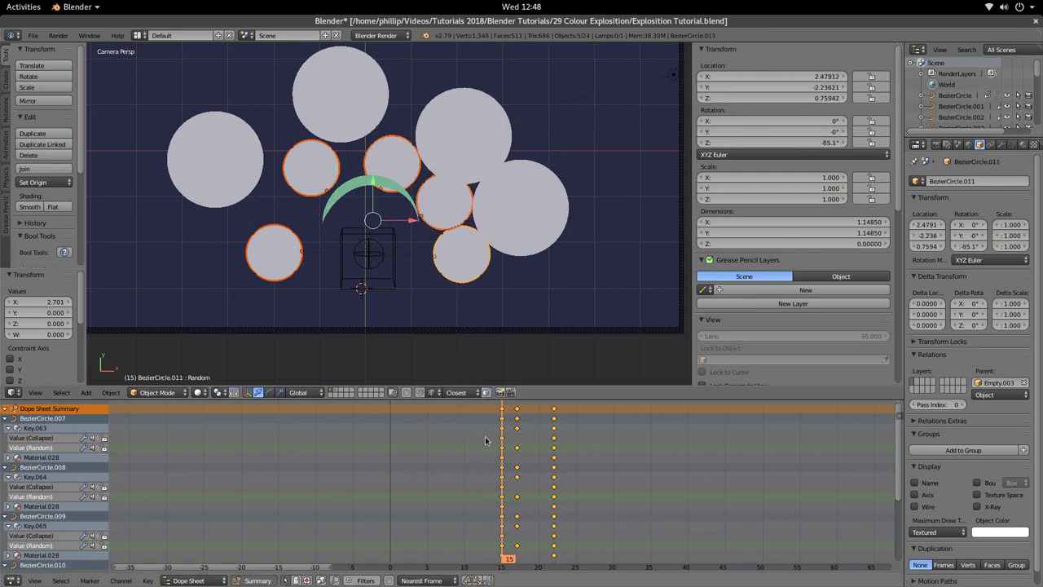
key(g)
click(492, 438)
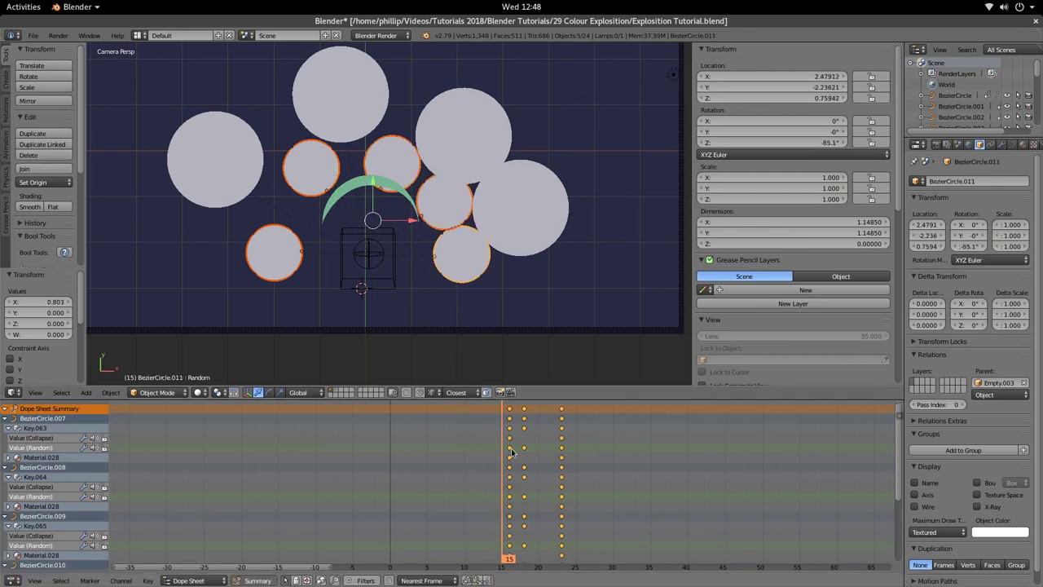
Step: Scale the five circles' keyframes from frame 16 so the last ones fall on frame 25, and preview the animation
click(511, 451)
key(s)
click(629, 461)
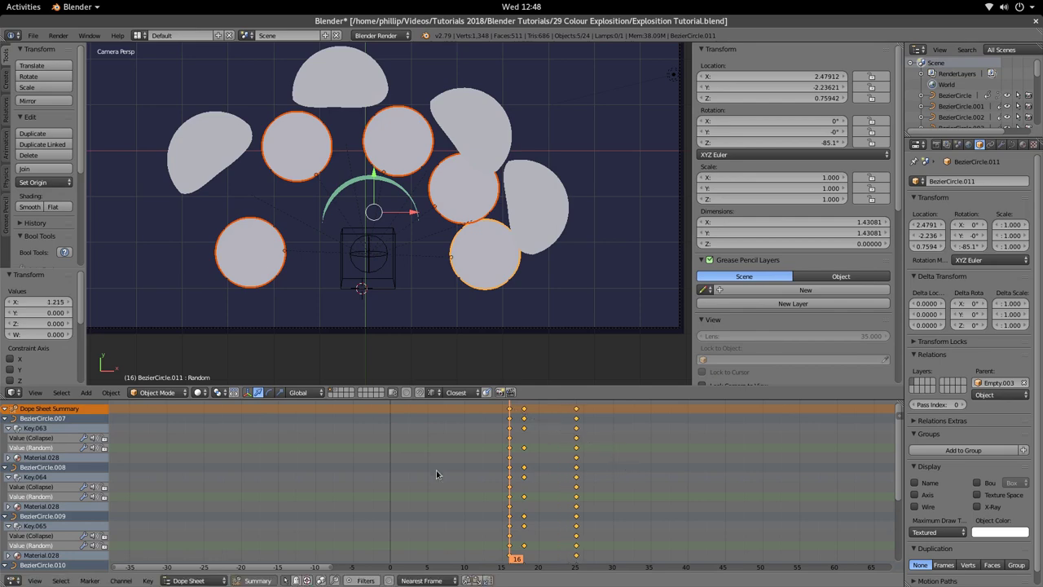
key(alt+a)
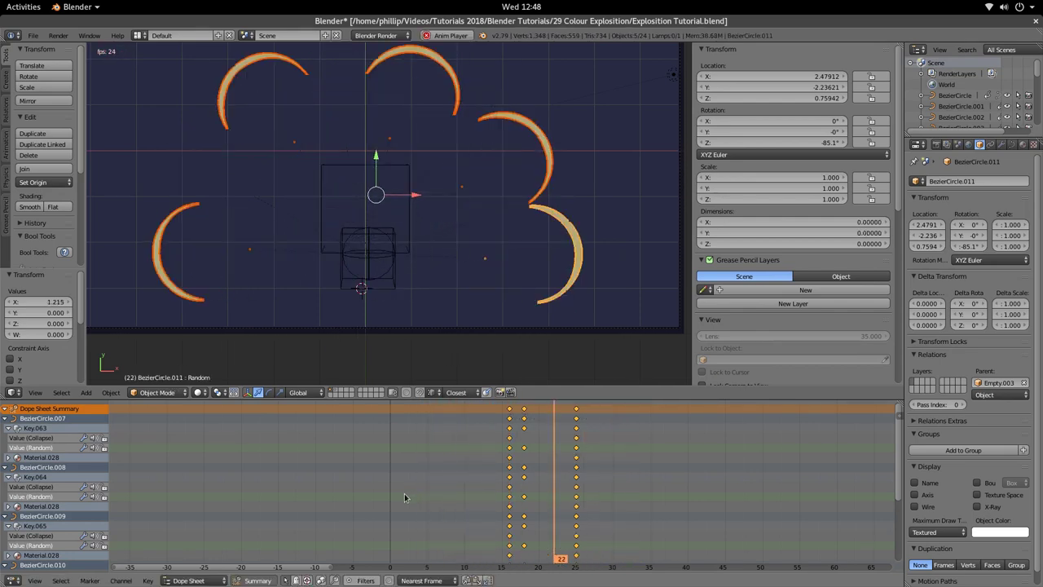
key(alt+a)
drag(481, 510, 276, 546)
key(alt+a)
key(alt+a)
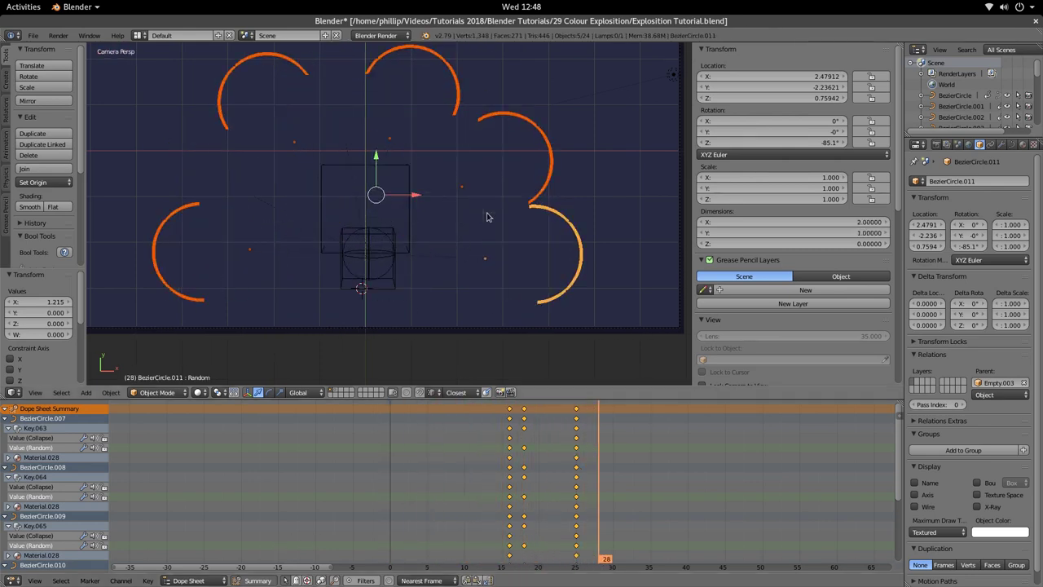
drag(576, 458, 516, 489)
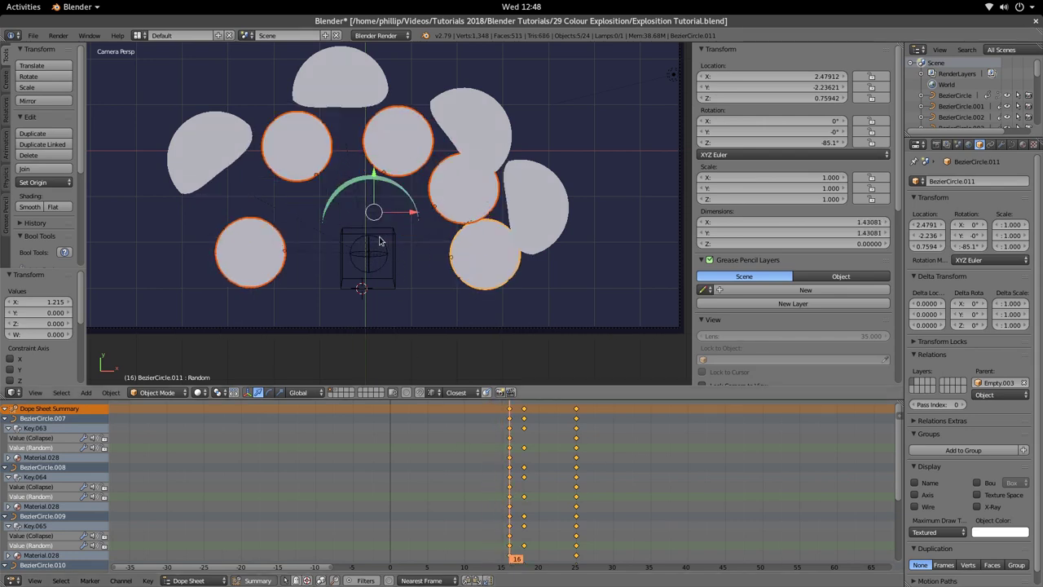
Step: Select the cube-shaped empty, Empty.004, below the green crescent and keyframe its scale of 1.000 at frame 15
scroll(317, 247, up, 2)
key(a)
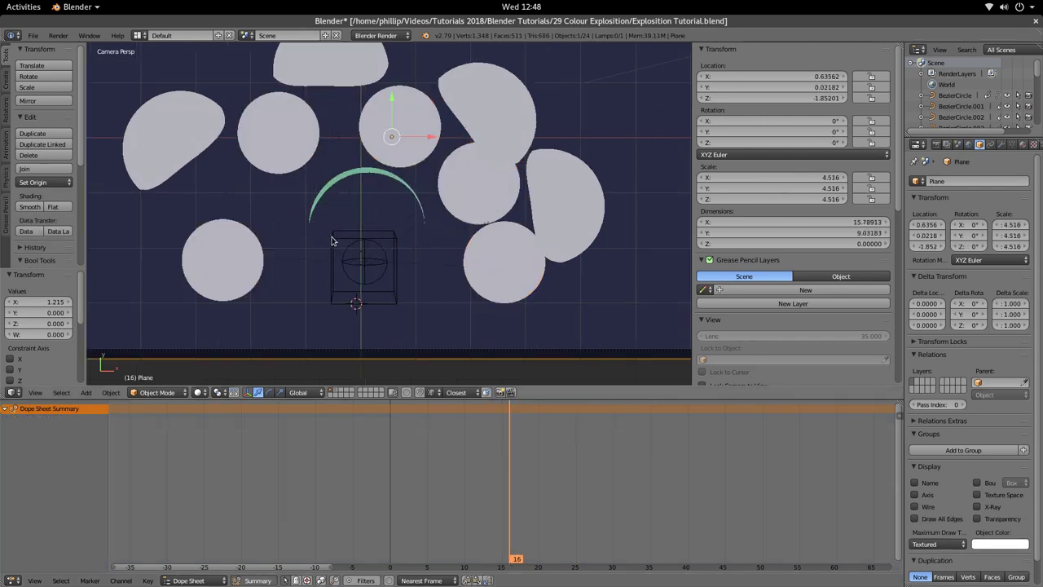
right_click(331, 238)
scroll(332, 248, down, 3)
drag(489, 485, 421, 480)
key(alt+a)
key(alt+a)
drag(544, 480, 503, 496)
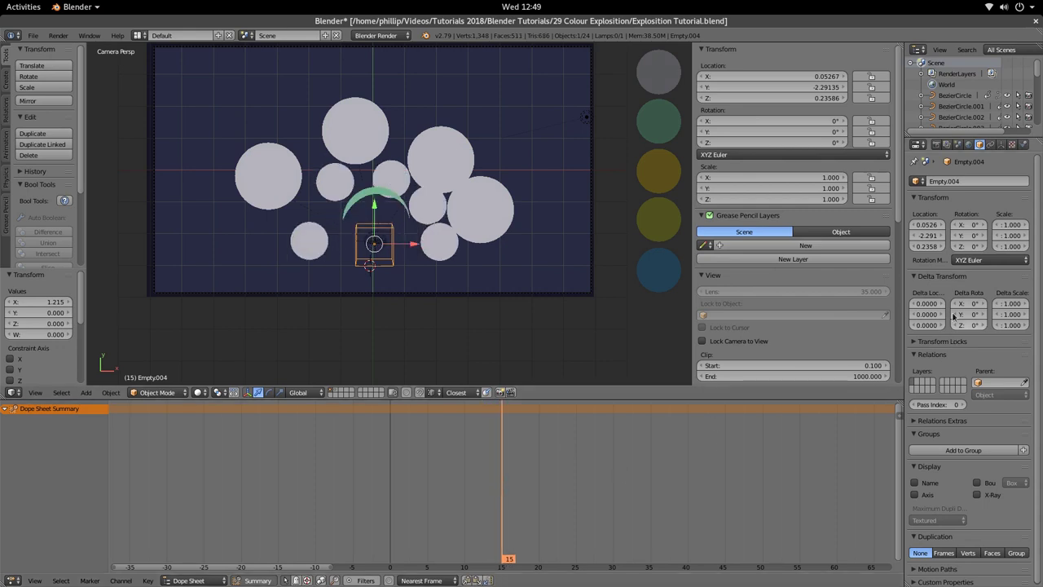
right_click(1005, 242)
click(1004, 237)
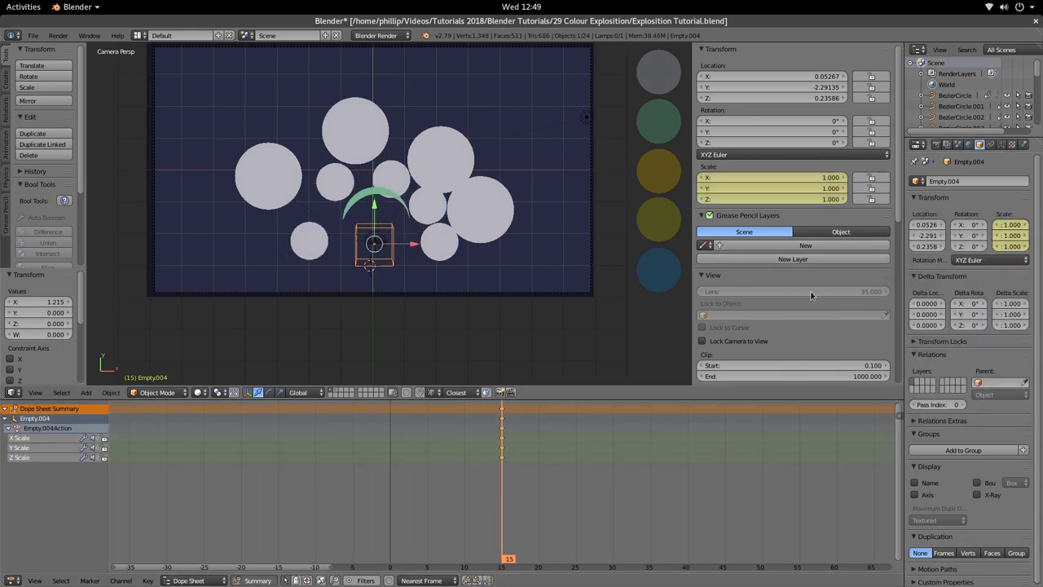
Step: Insert a scale keyframe of 1.000 for Empty.004 at frame 19
click(513, 480)
drag(513, 480, 532, 479)
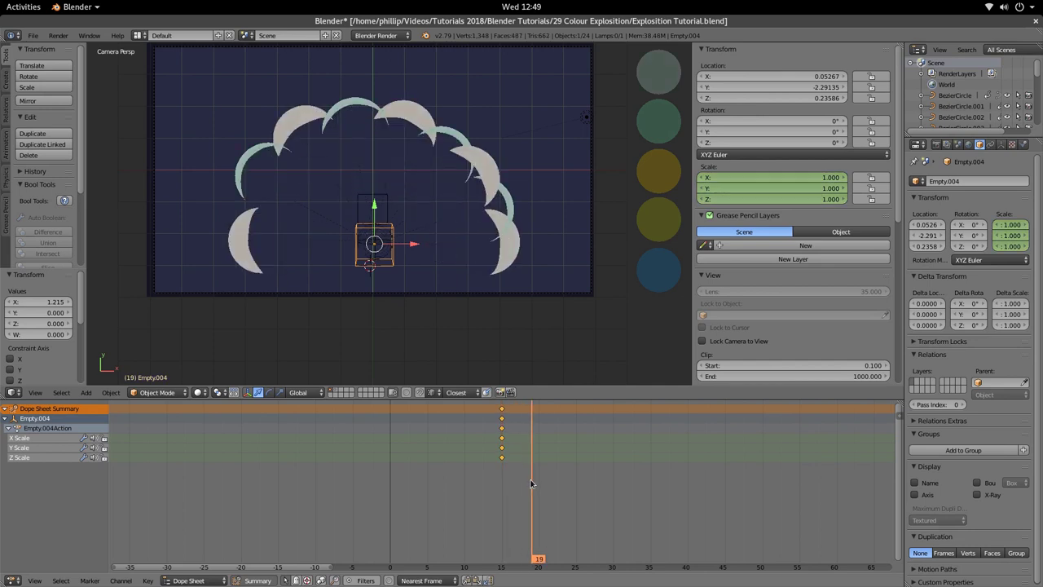
right_click(1006, 228)
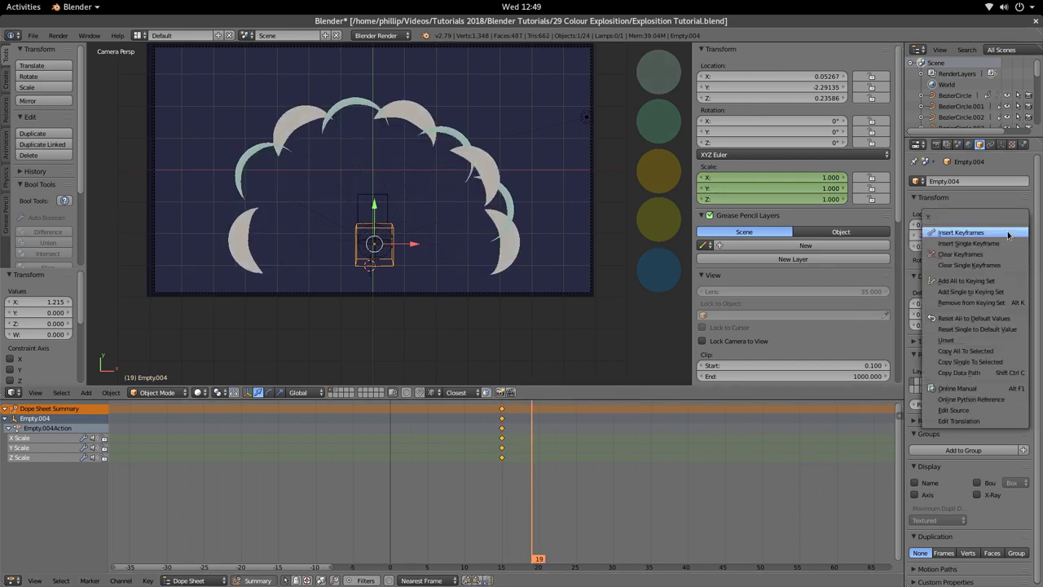
click(1008, 236)
Step: Set Empty.004's X, Y and Z scale to 0 at frame 15 and replace its keyframes
drag(529, 490, 501, 489)
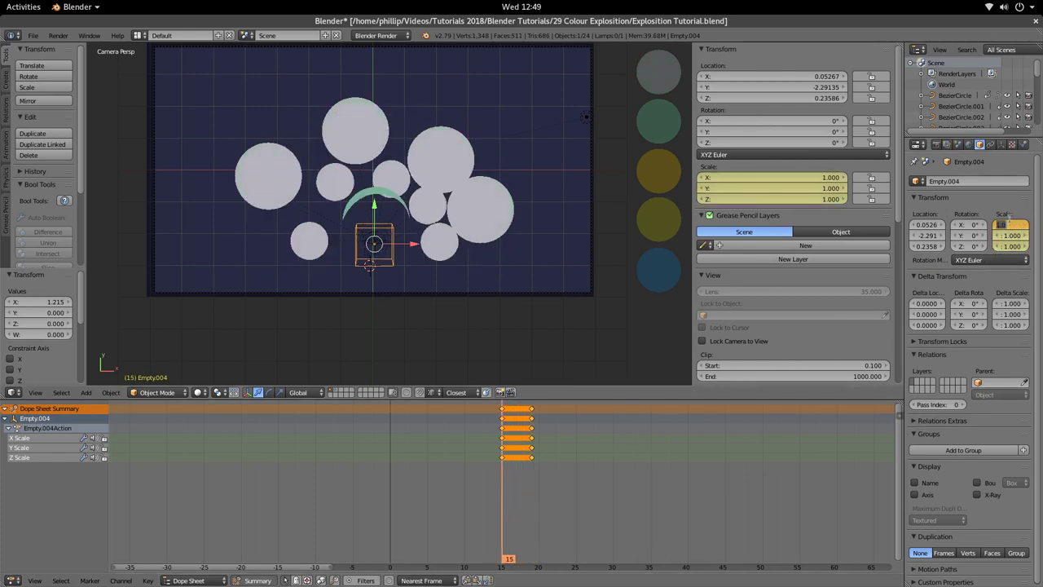
key(Return)
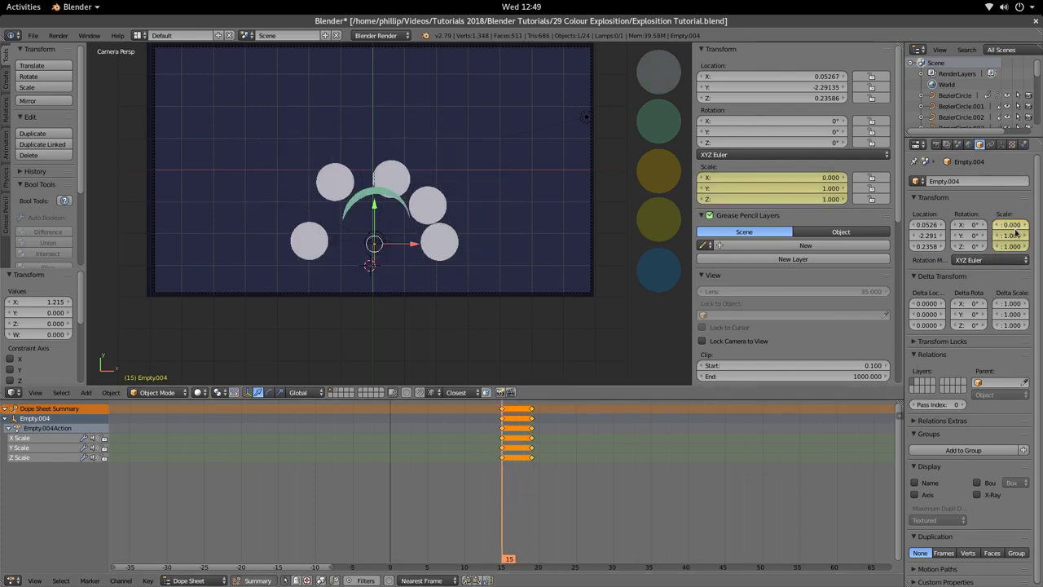
key(Return)
right_click(1008, 246)
click(1008, 246)
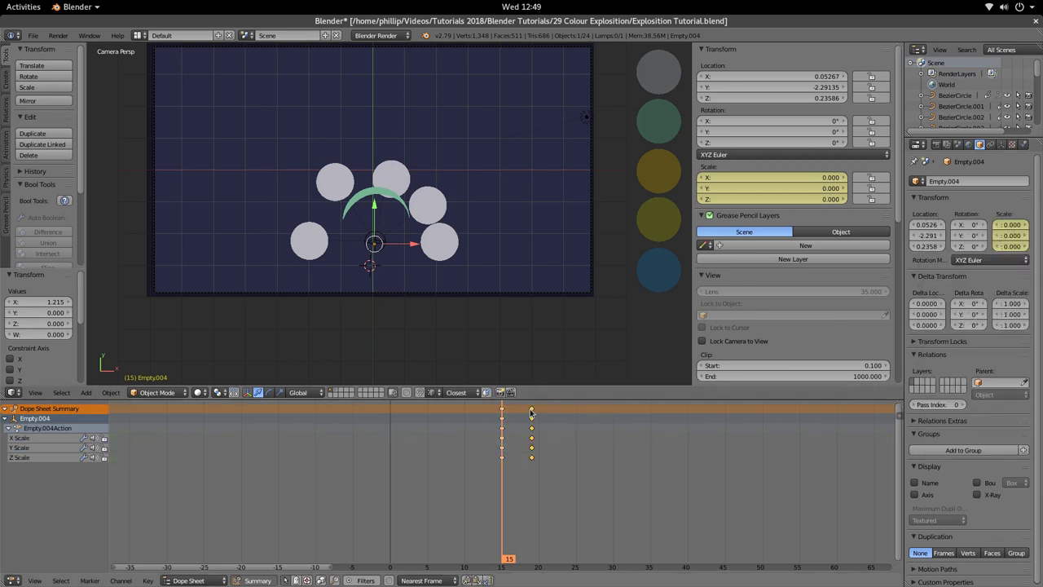
Step: Move Empty.004's ending scale keyframes to frame 23 and preview the animation
key(g)
click(558, 418)
key(alt+a)
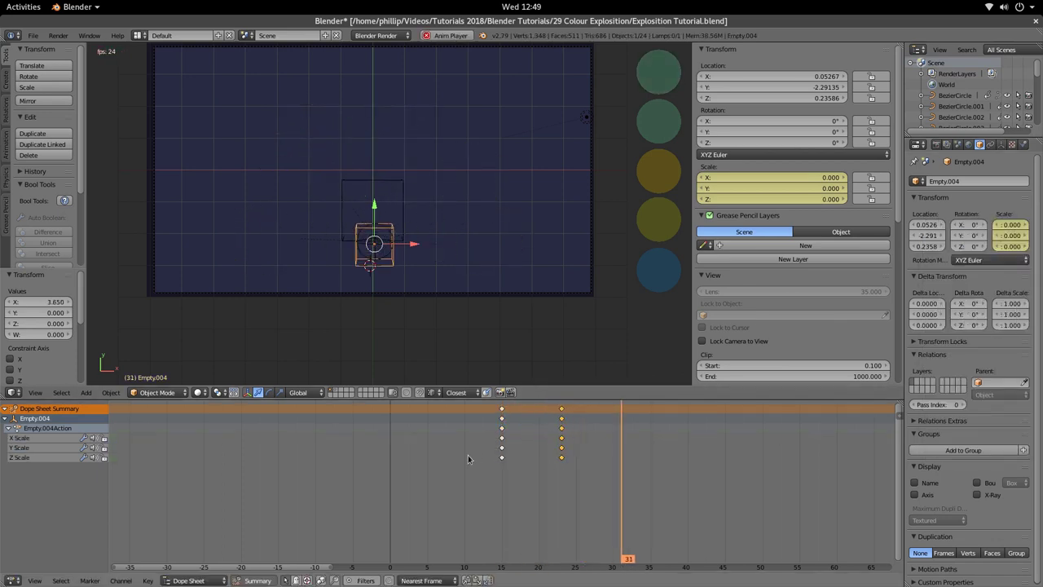
drag(568, 475, 413, 483)
key(alt+a)
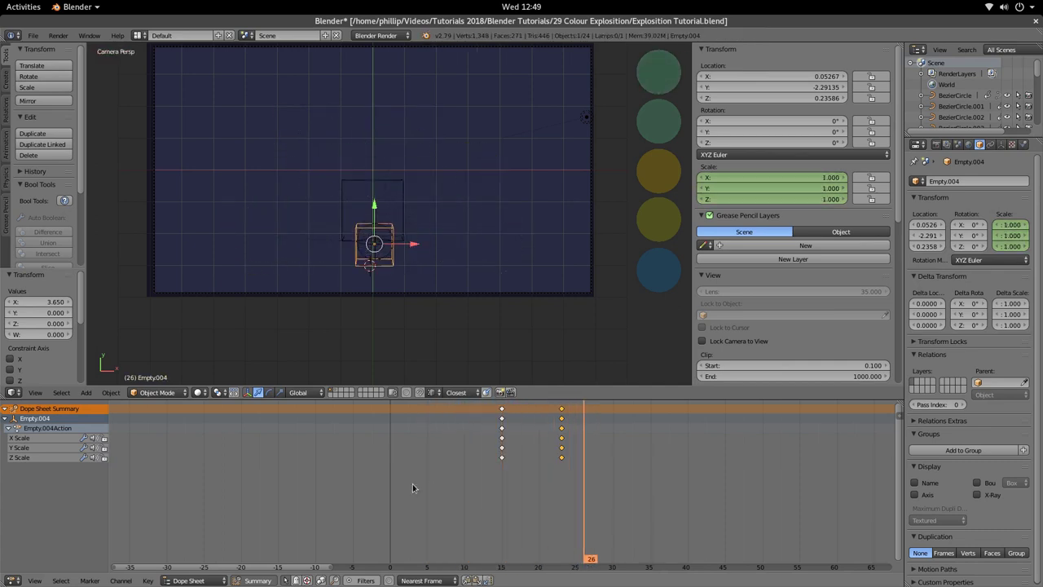
click(557, 469)
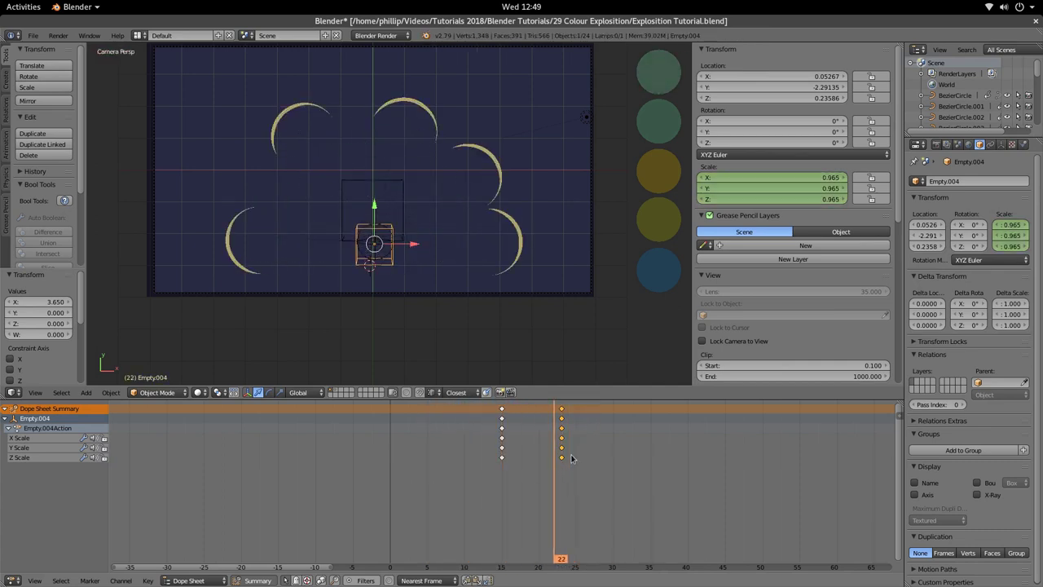
Step: Try Empty.004's ending scale keyframes at frame 20 with a playback, and move them to frame 24
key(g)
click(536, 424)
key(alt+a)
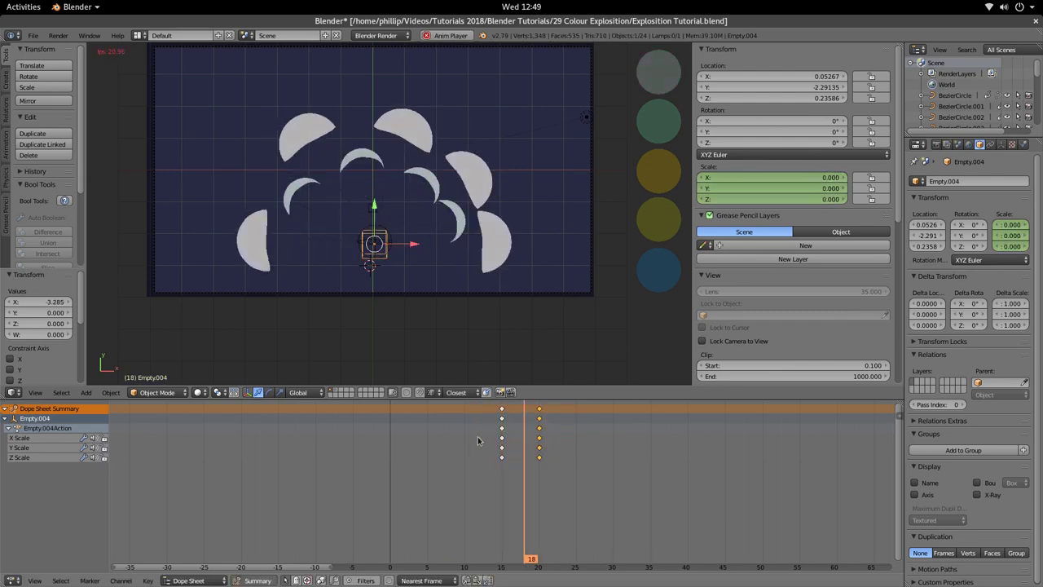
key(alt+a)
key(g)
click(571, 422)
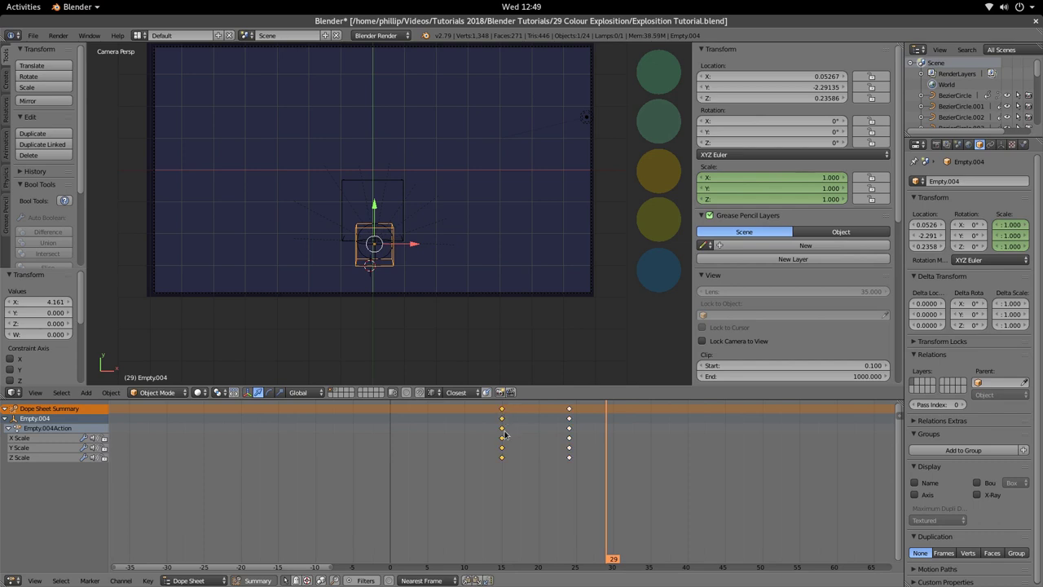
Step: Move Empty.004's ending scale keyframes to frame 26 and preview the animation
key(alt+a)
key(g)
click(583, 415)
key(alt+a)
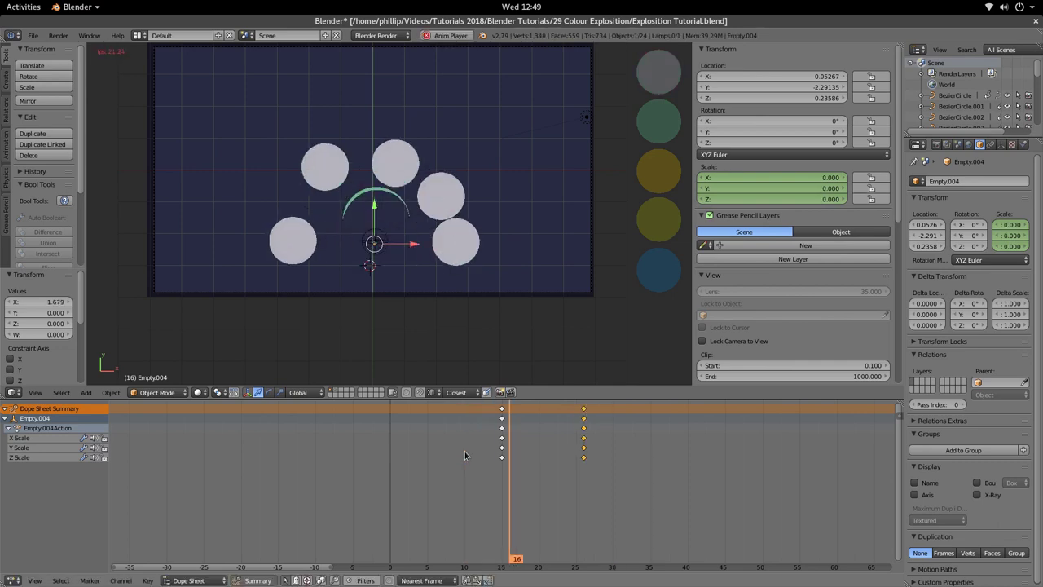
key(alt+a)
drag(588, 473, 543, 492)
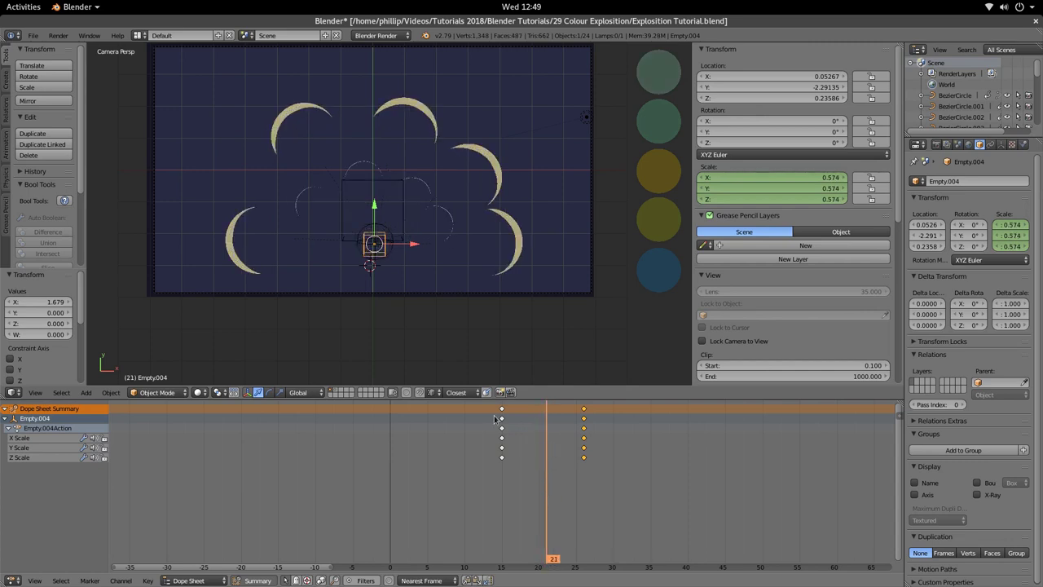
Step: Shift all of Empty.004's scale keyframes 3 frames earlier to frames 12 and 23, and preview the animation
key(g)
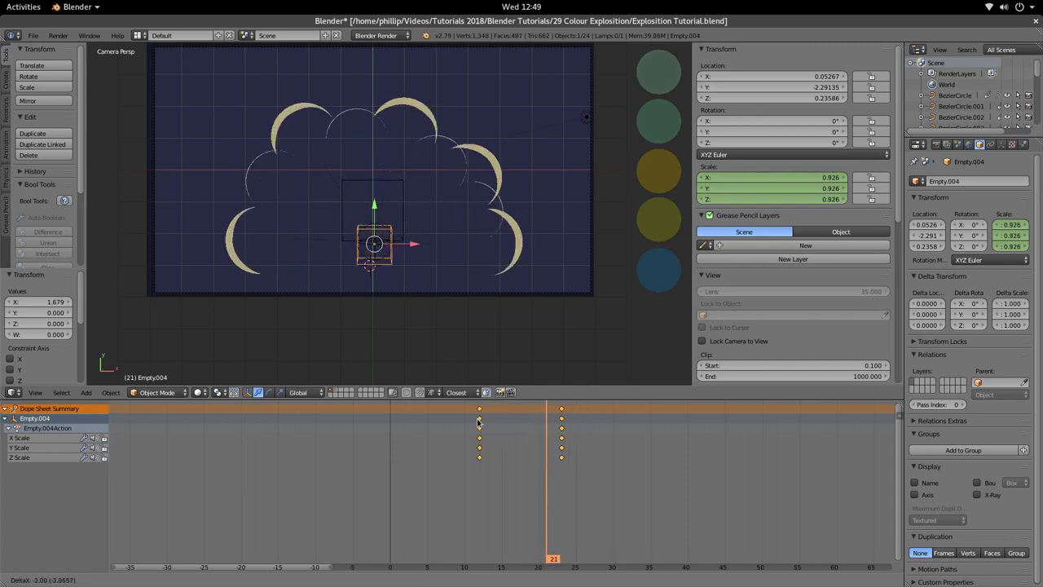
click(479, 422)
click(462, 463)
key(alt+a)
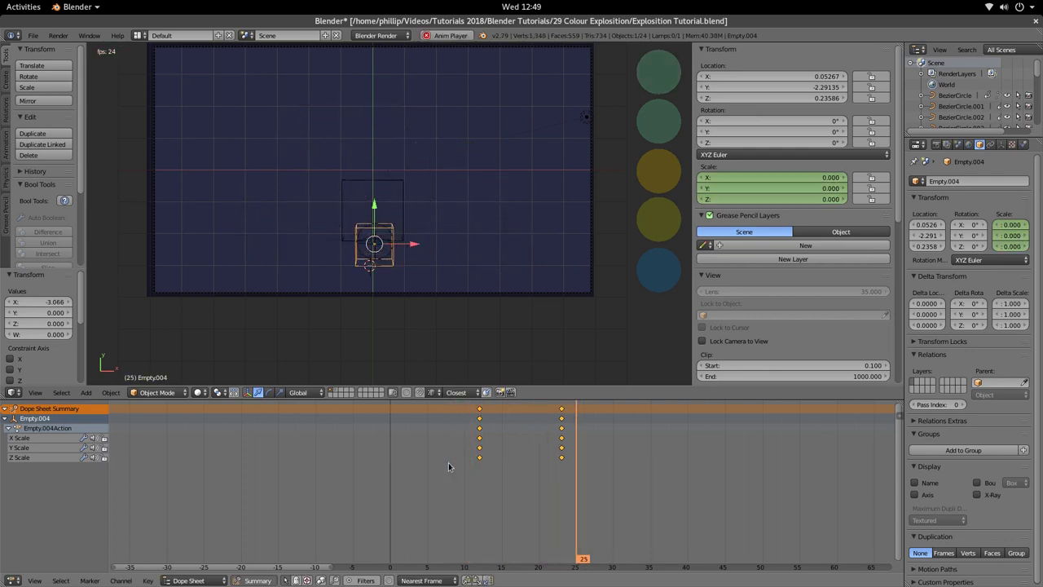
key(Escape)
click(561, 471)
drag(569, 469, 532, 480)
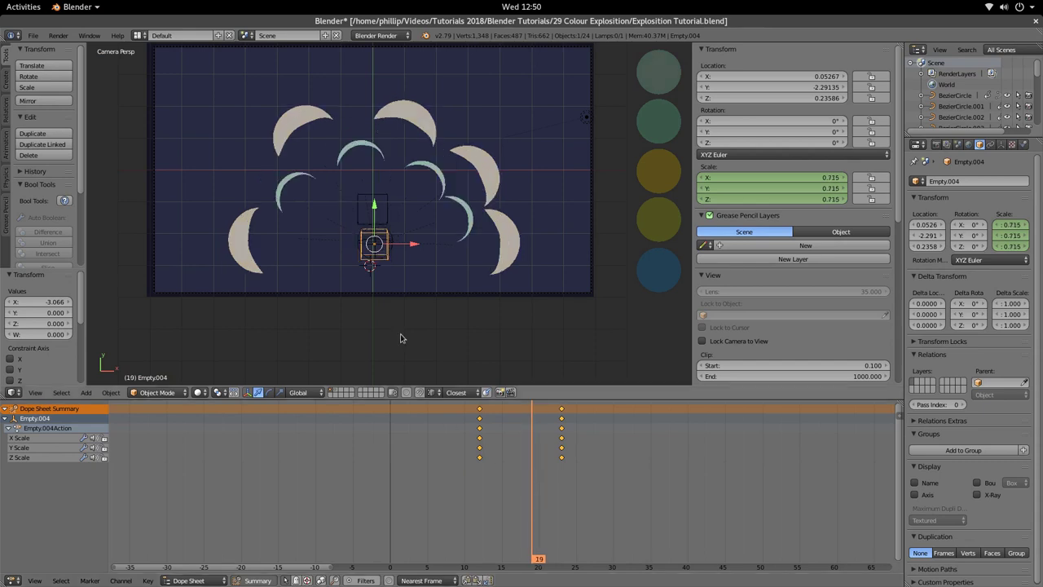
Step: Select the four inner-ring circles, BezierCircle.012 to .015, shift all their keyframes 4 frames later to frames 19, 21 and 26, and preview
right_click(305, 180)
shift+right_click(355, 152)
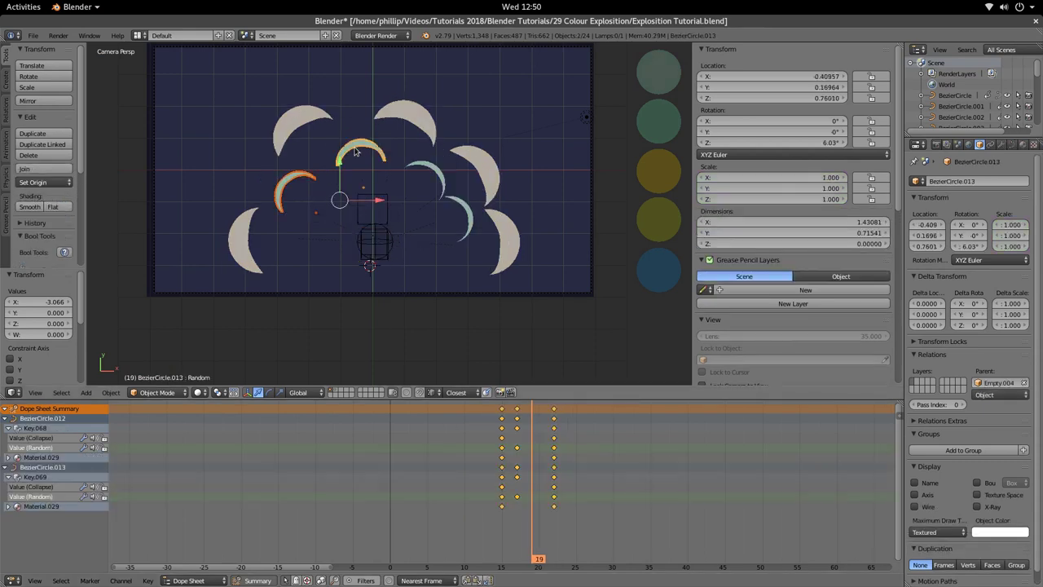
shift+right_click(445, 182)
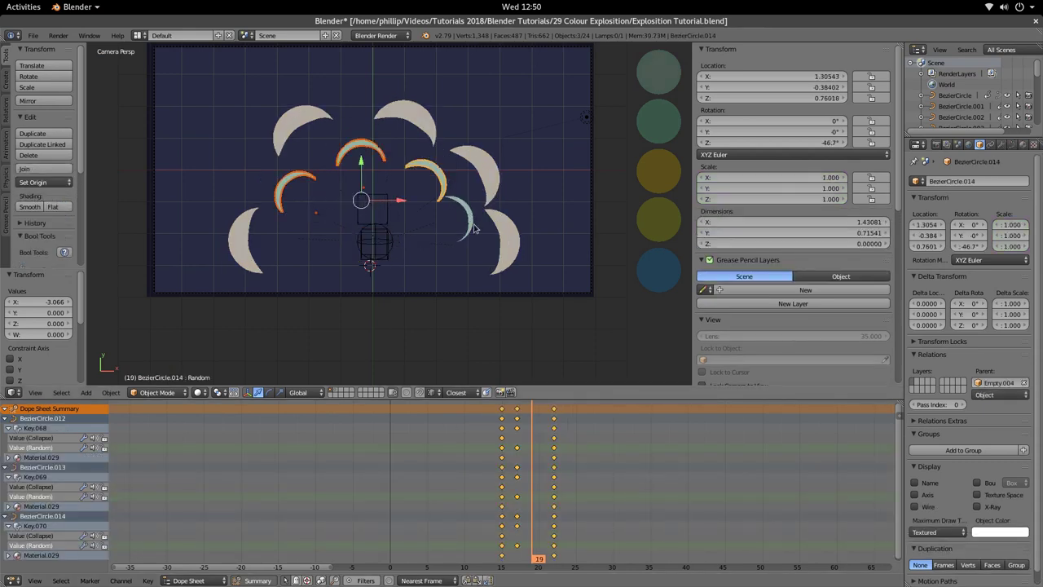
shift+right_click(469, 220)
key(g)
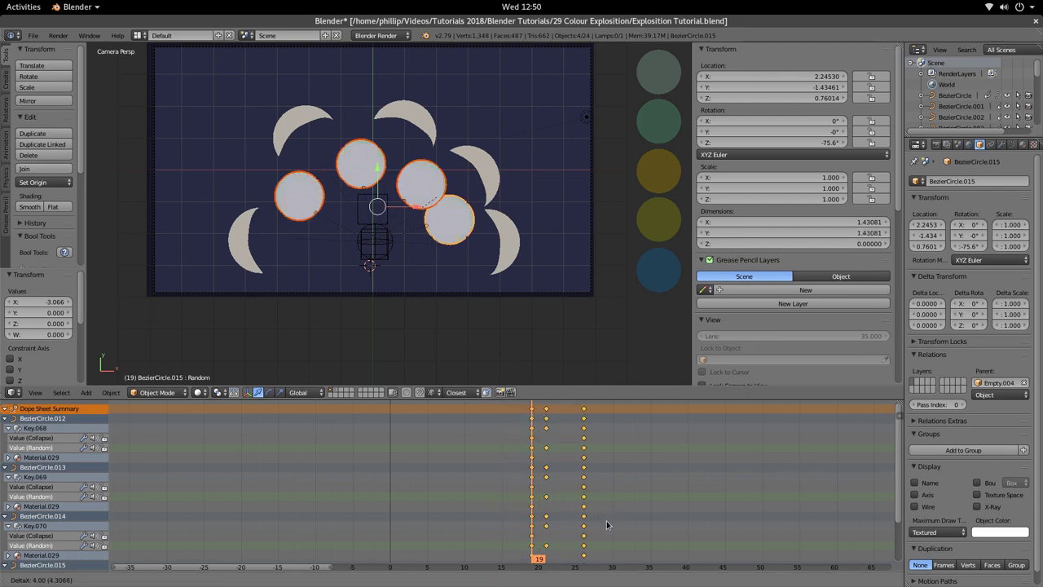
click(606, 521)
drag(607, 521, 442, 516)
key(alt+a)
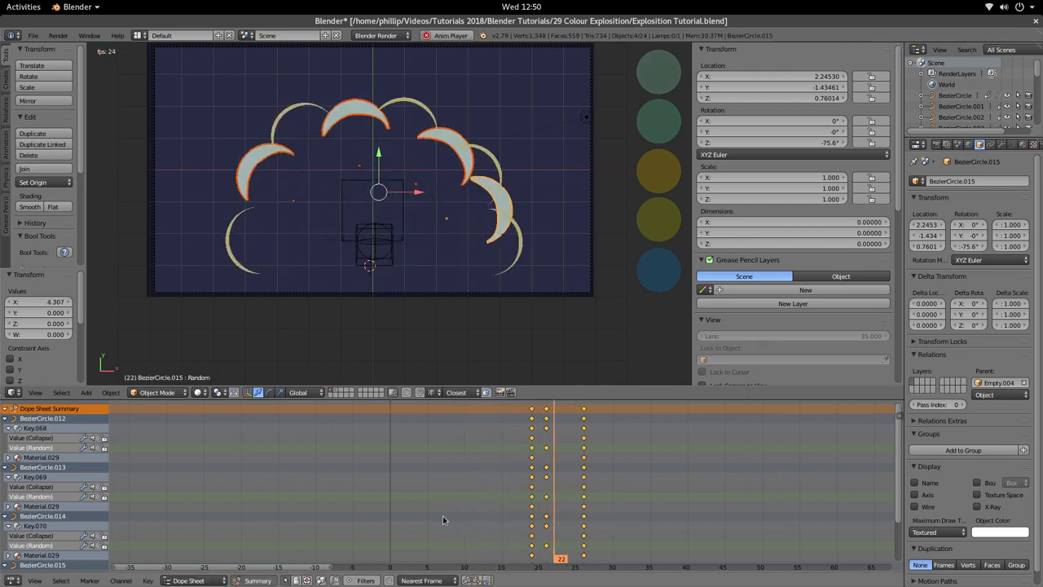
key(alt+a)
click(593, 509)
key(alt+a)
key(alt+a)
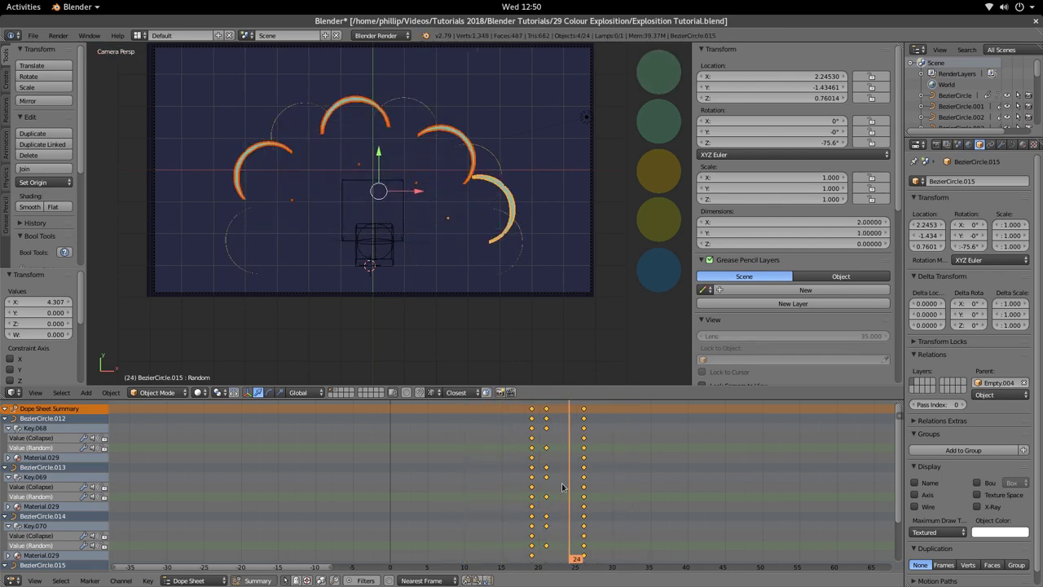
Step: Move the four inner circles' ending keyframes to frame 32 and review the collapse by playback and scrubbing
key(g)
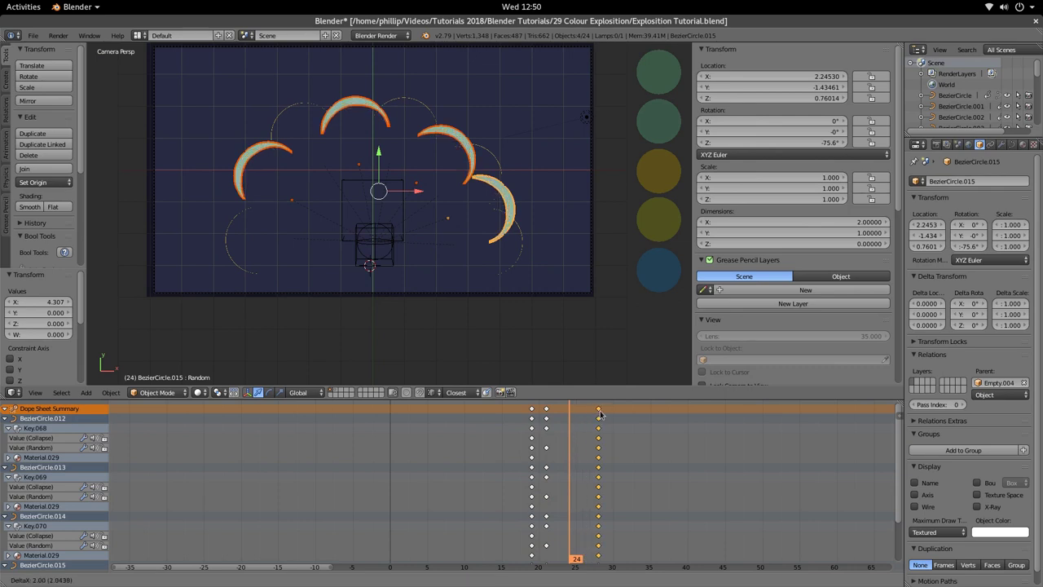
click(629, 425)
click(504, 447)
key(alt+a)
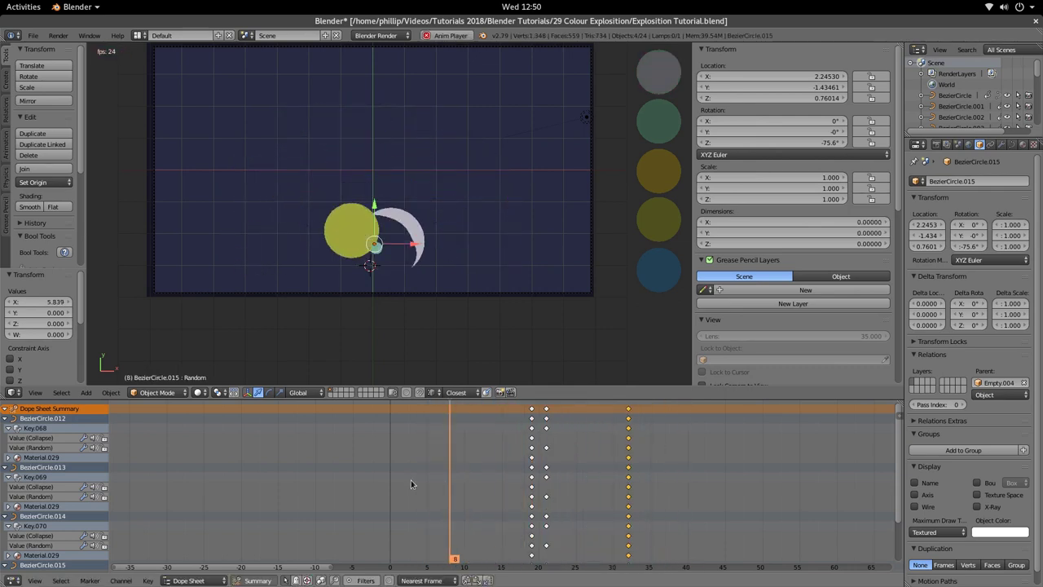
key(alt+a)
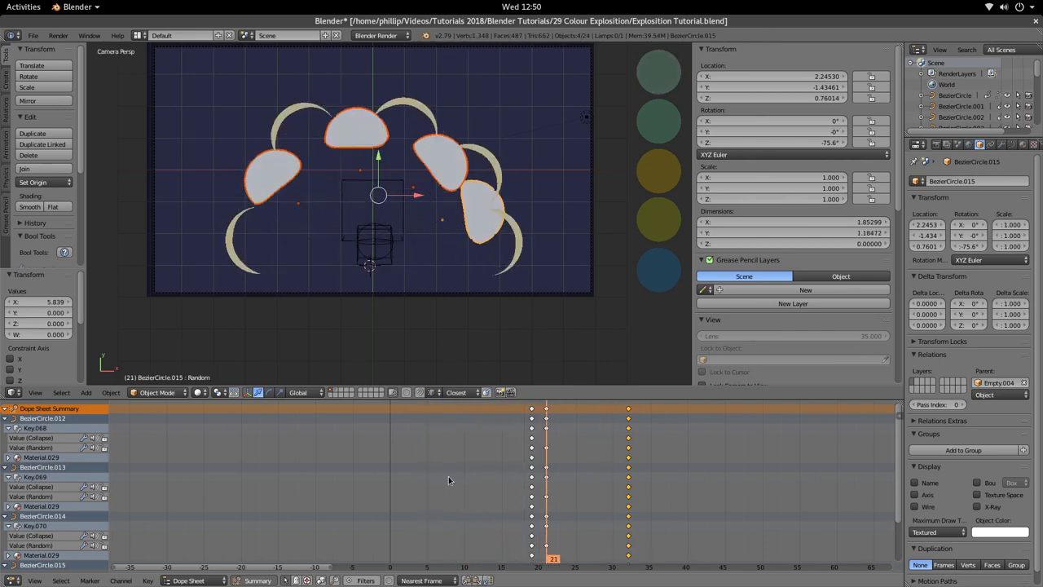
click(605, 481)
key(a)
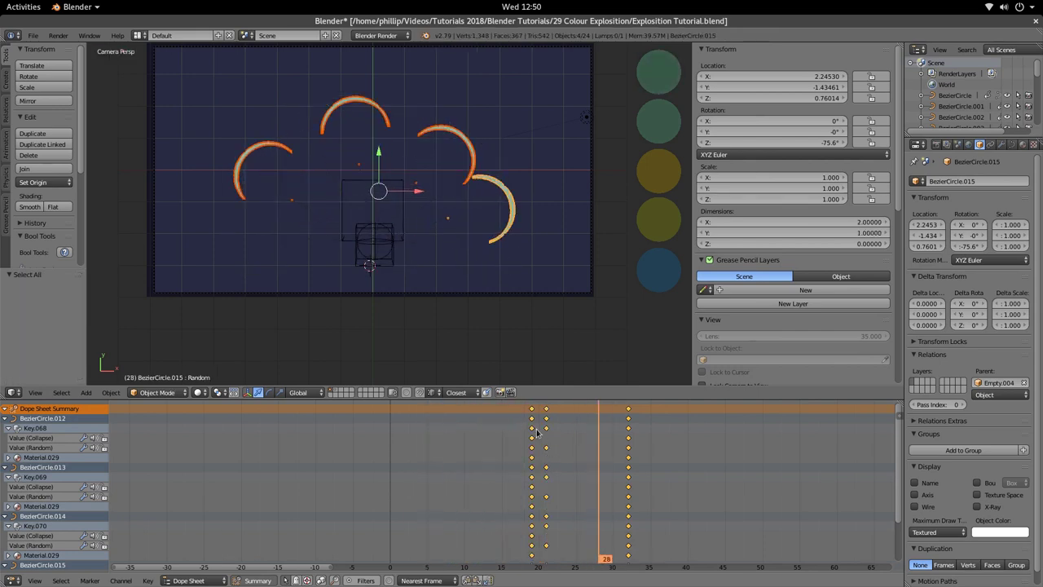
drag(512, 484, 526, 482)
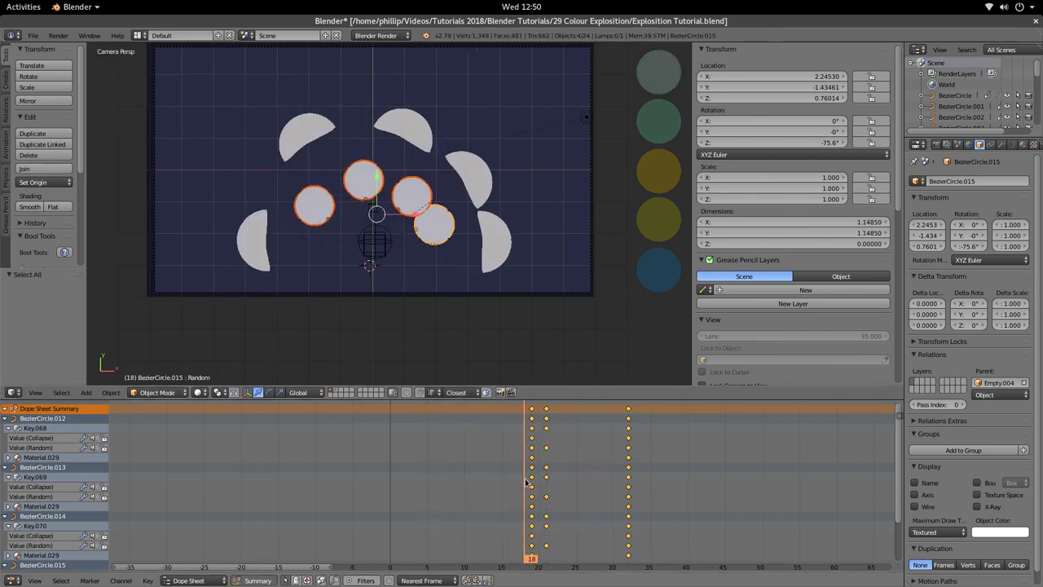
Step: Shift both sets of Empty.004's scale keyframes to frames 10 and 21 and play the animation
scroll(379, 290, up, 3)
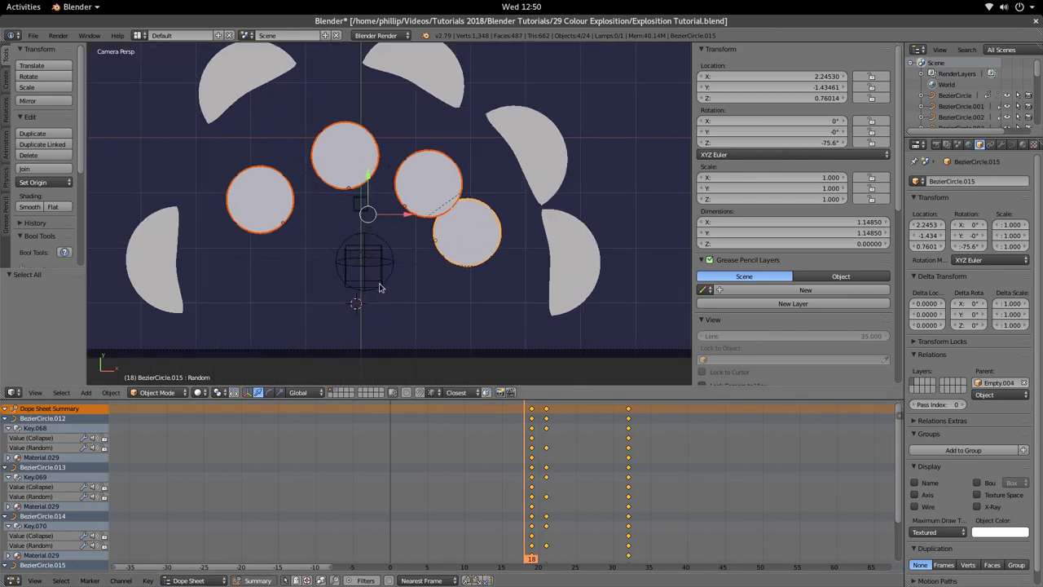
right_click(379, 287)
key(g)
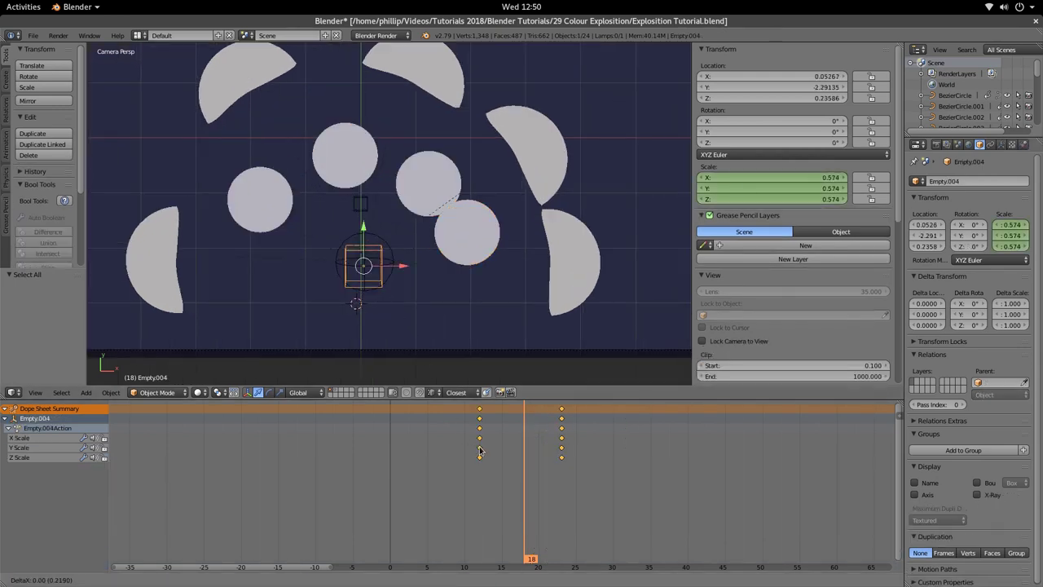
click(464, 455)
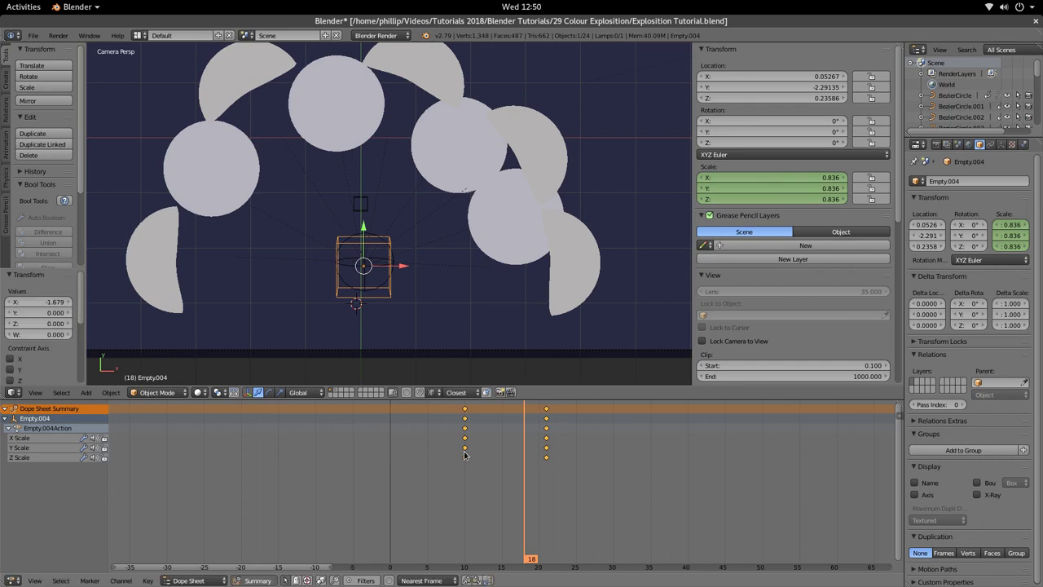
click(457, 469)
key(alt+a)
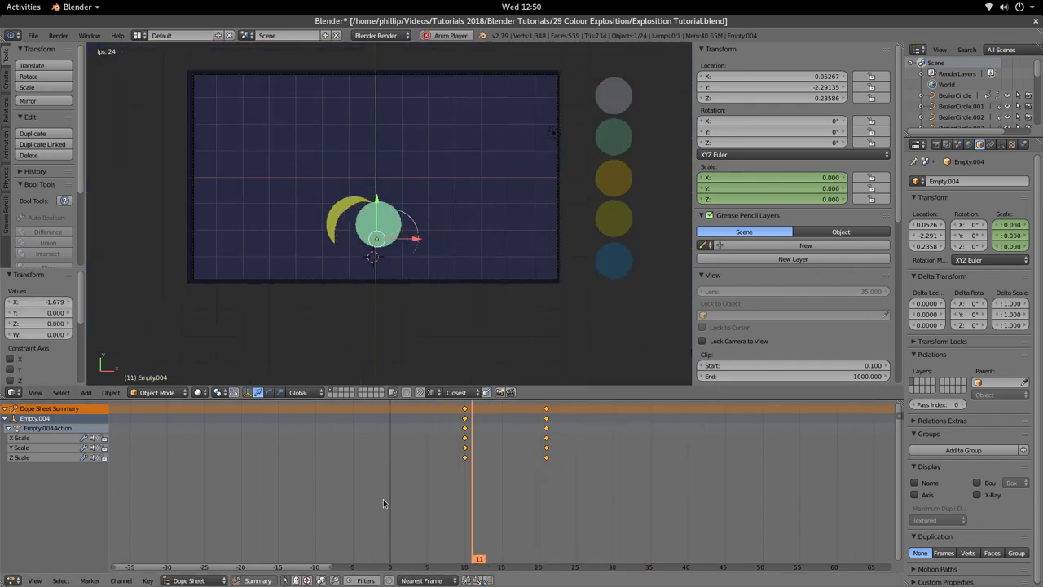
key(alt+a)
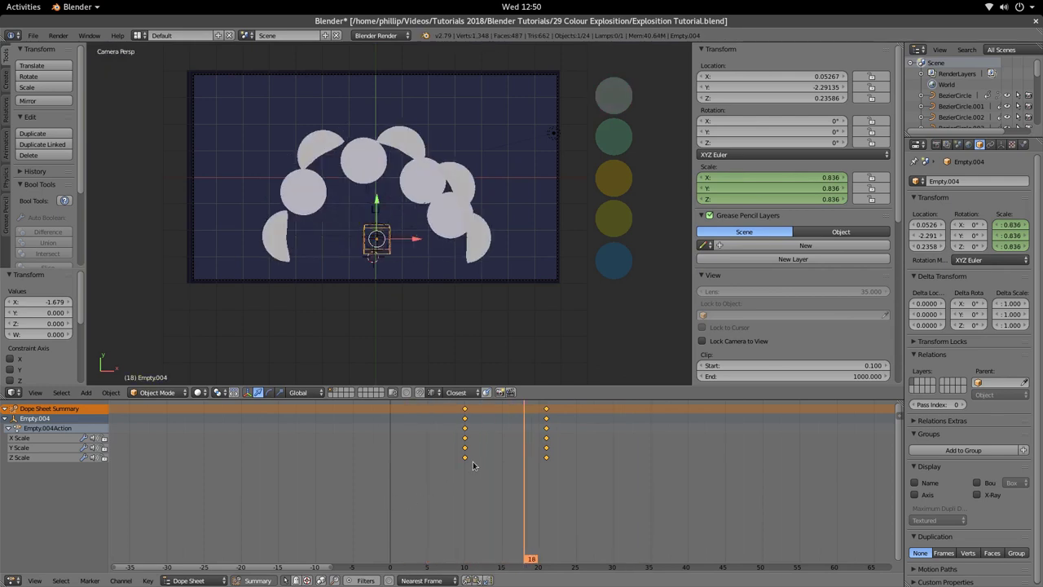
Step: Shift Empty.004's scale keyframes 2 more frames earlier to frames 8 and 19, and check the motion
key(g)
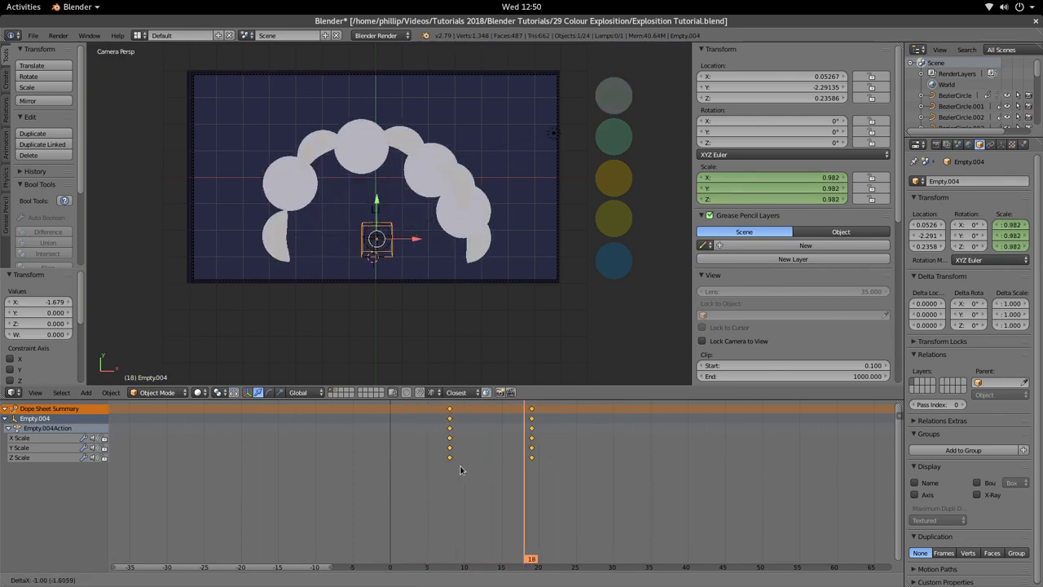
click(459, 466)
key(alt+a)
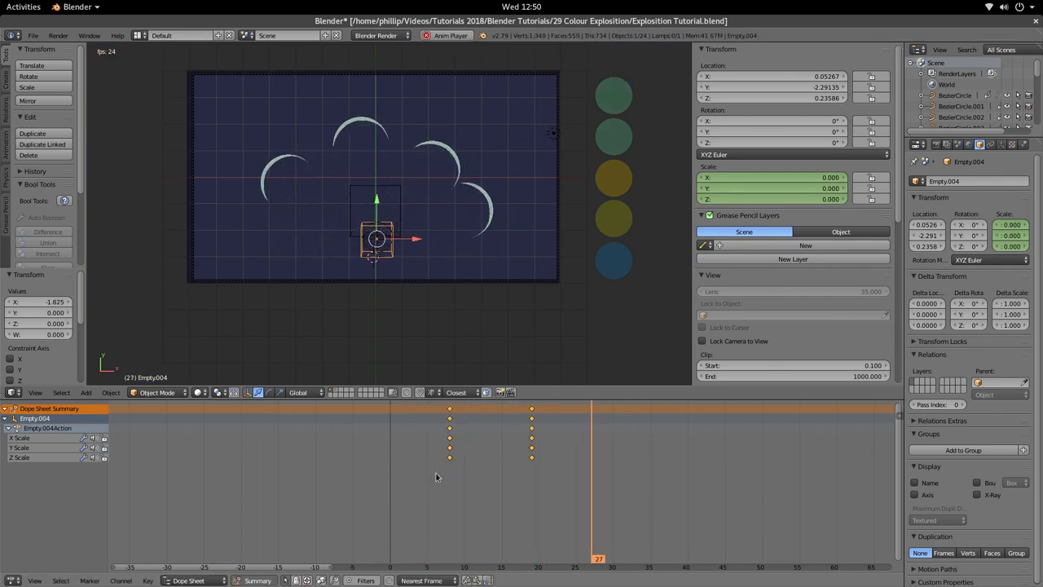
click(460, 476)
drag(492, 466, 549, 486)
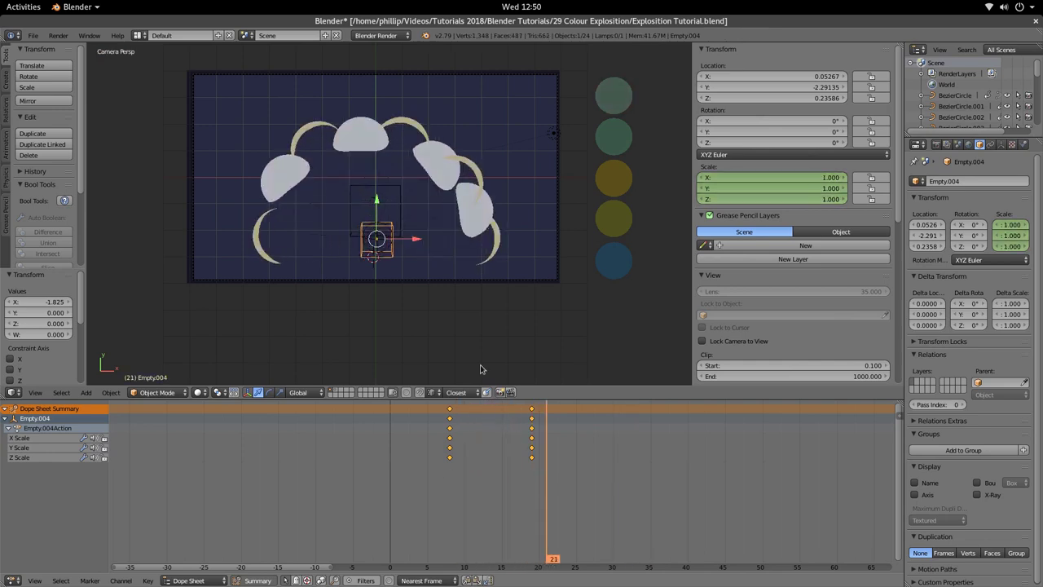
Step: Reselect the four inner-ring circles, move all their keyframes 2 frames earlier to frames 17, 19 and 30, and preview
right_click(313, 184)
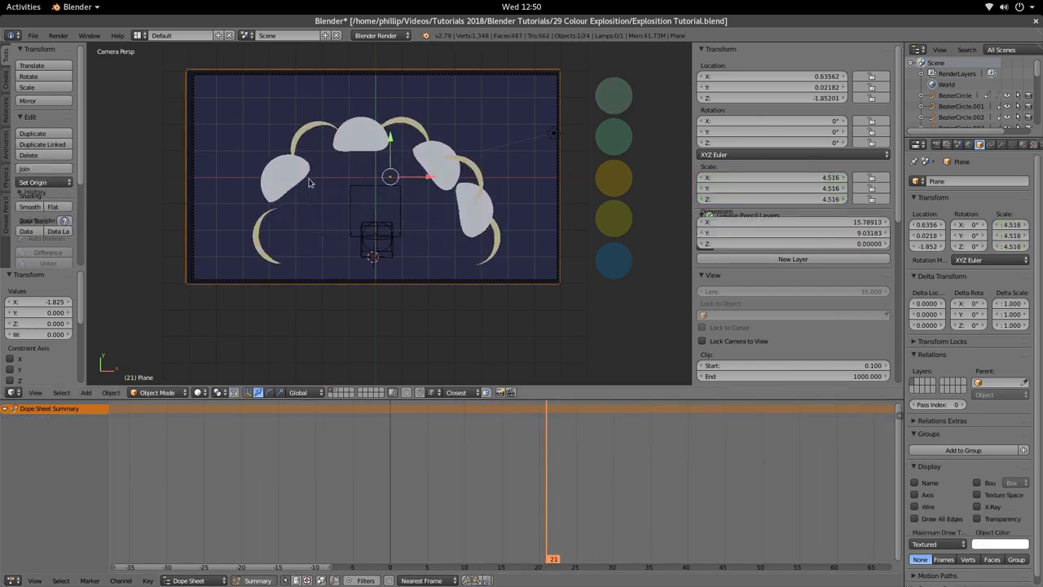
shift+right_click(356, 142)
shift+right_click(466, 228)
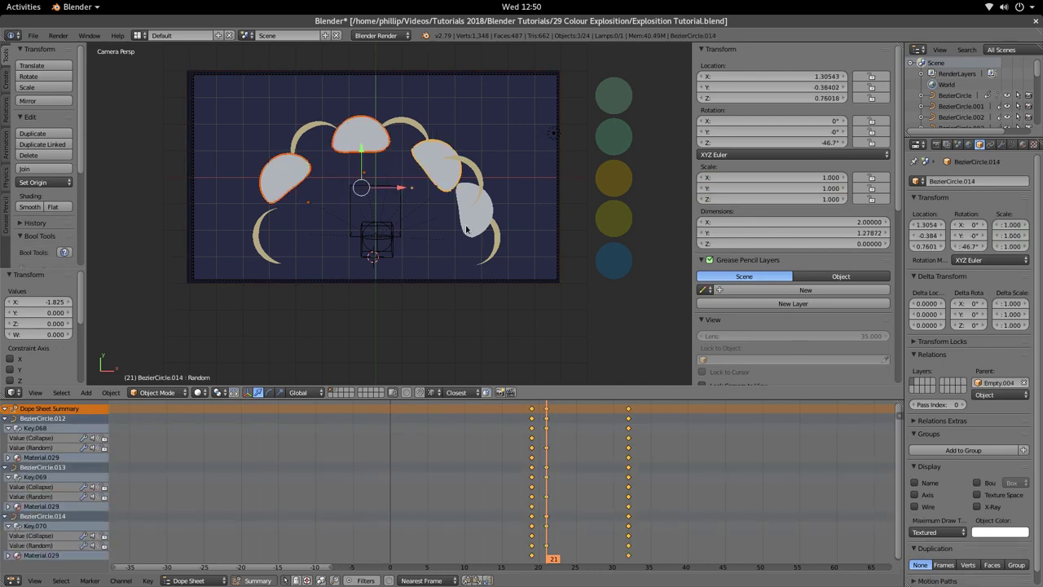
shift+right_click(467, 229)
key(a)
key(g)
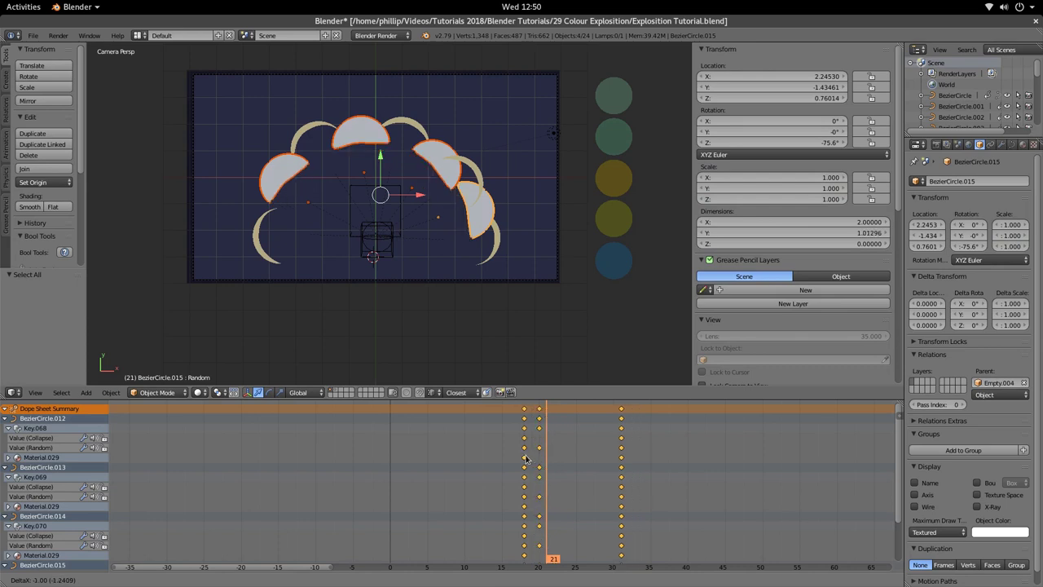
click(520, 460)
key(alt+a)
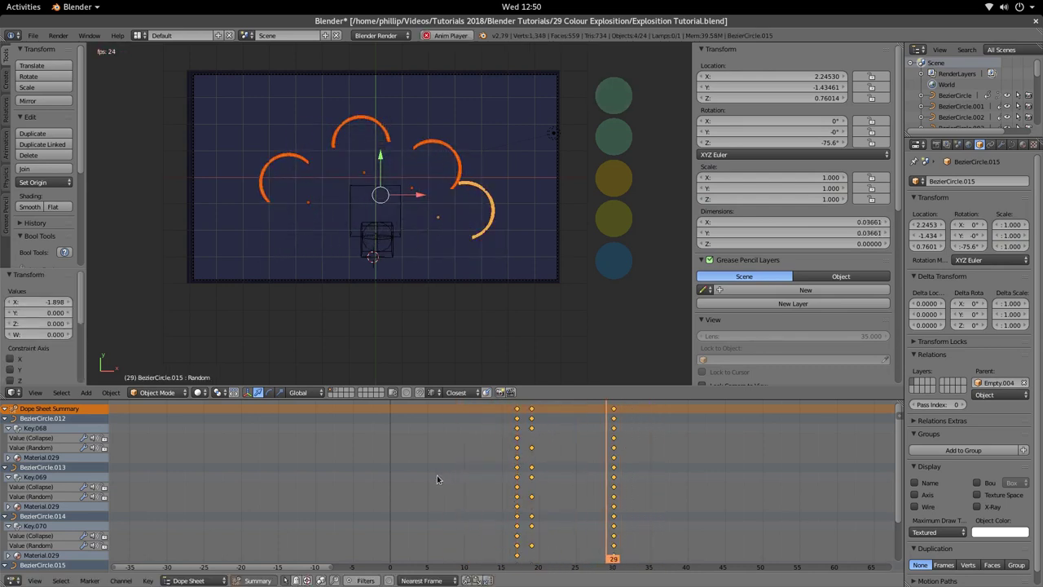
key(alt+a)
Step: Shift the four inner circles' keyframes 1 frame earlier to frames 16, 18 and 29, and replay the animation
key(g)
click(508, 477)
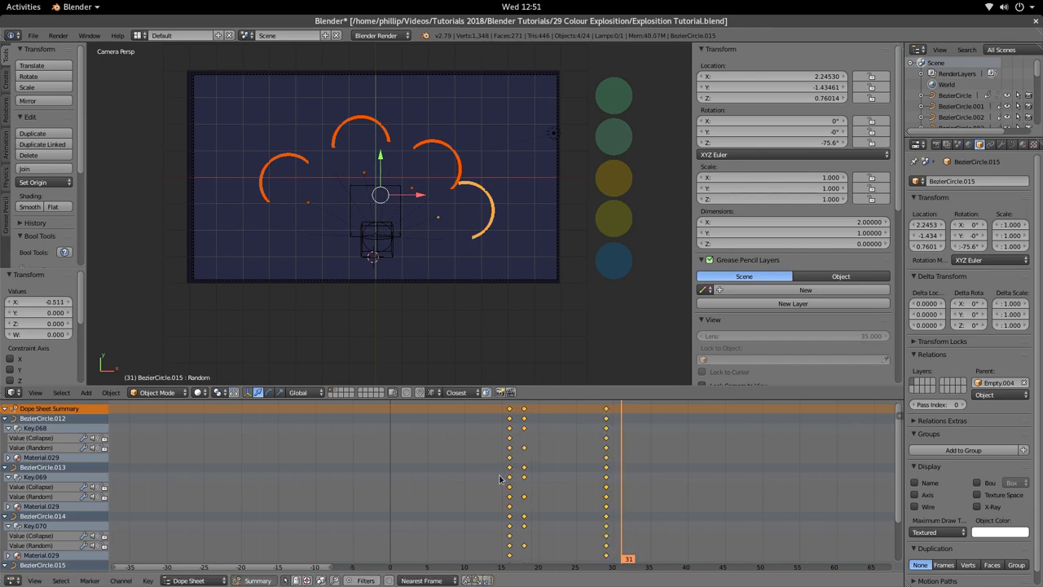
key(alt+a)
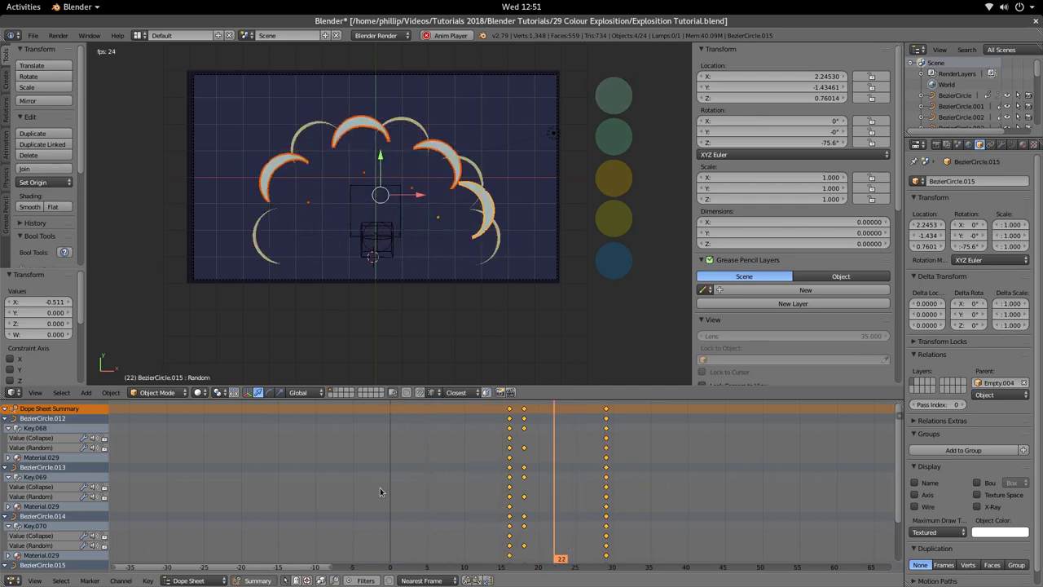
key(Escape)
drag(546, 480, 392, 504)
key(alt+a)
key(alt+a)
click(518, 477)
mouse_move(518, 478)
mouse_down()
mouse_move(483, 482)
mouse_move(535, 484)
mouse_up()
click(282, 169)
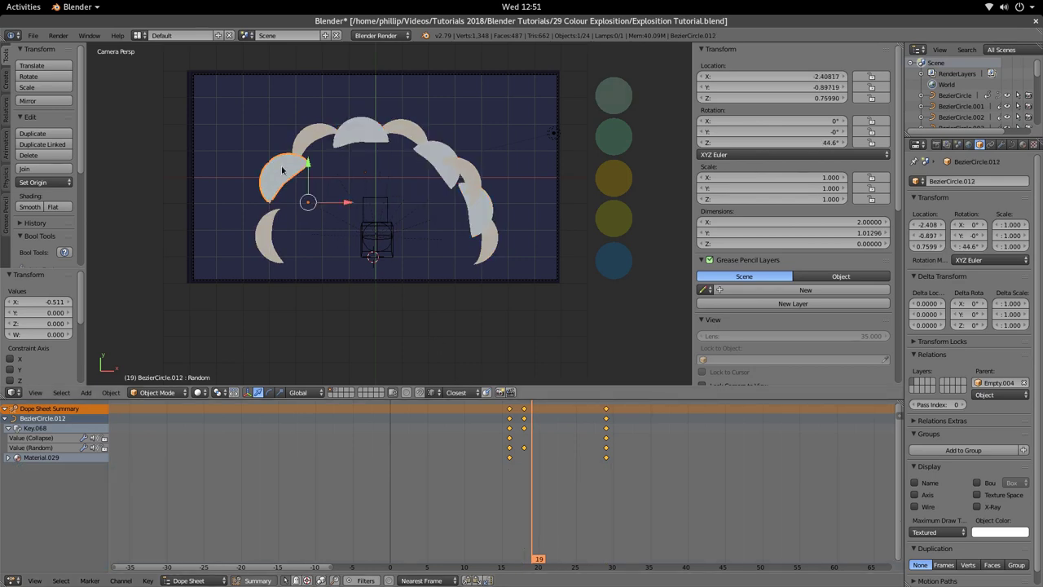
shift+click(355, 142)
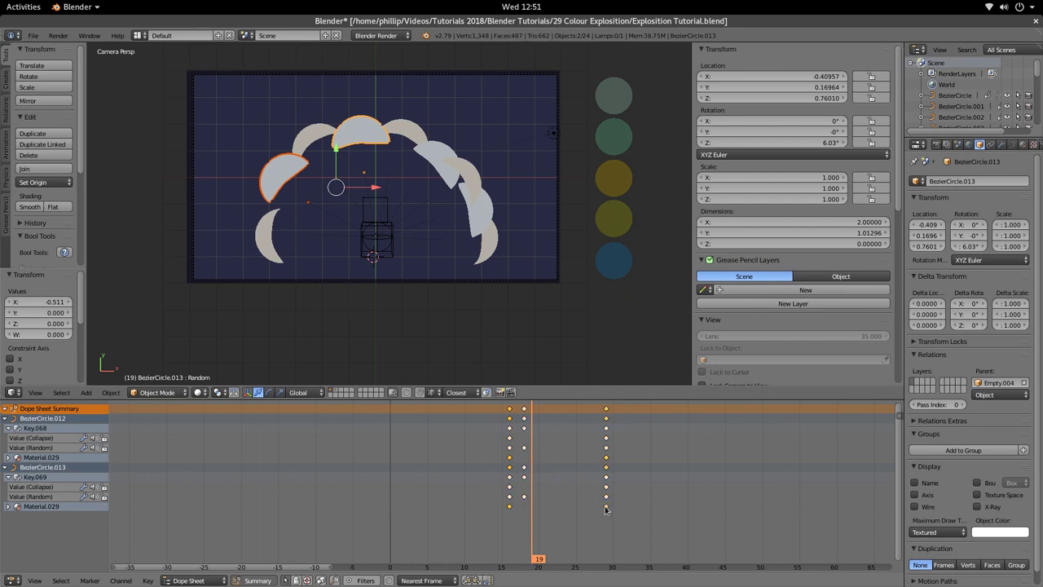
key(shift+d)
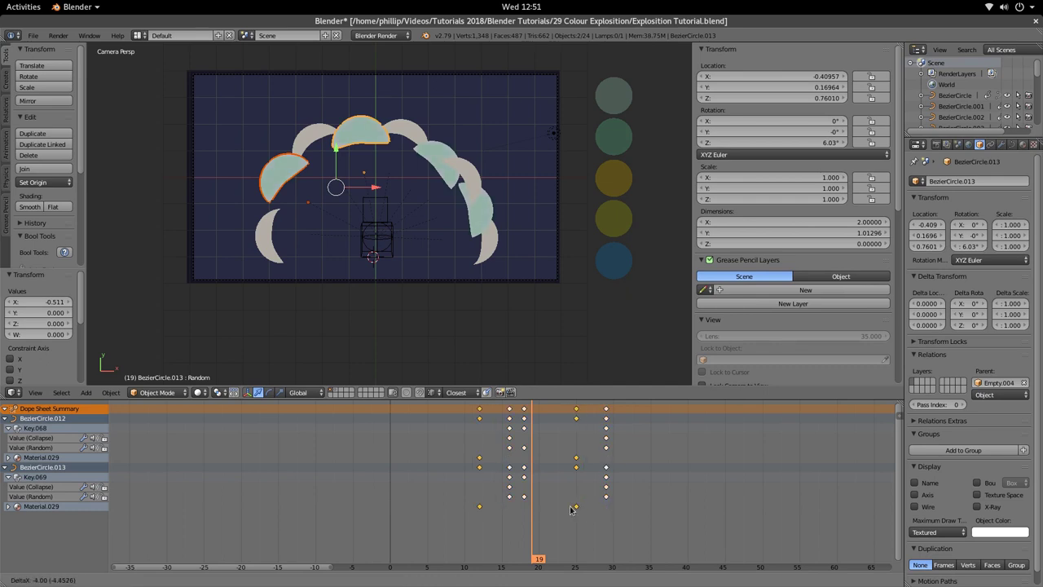
key(Escape)
Step: Expand the Material.029 diffuse colour channels of BezierCircle.012 and BezierCircle.013 and select the colour keyframes at frame 16
click(8, 507)
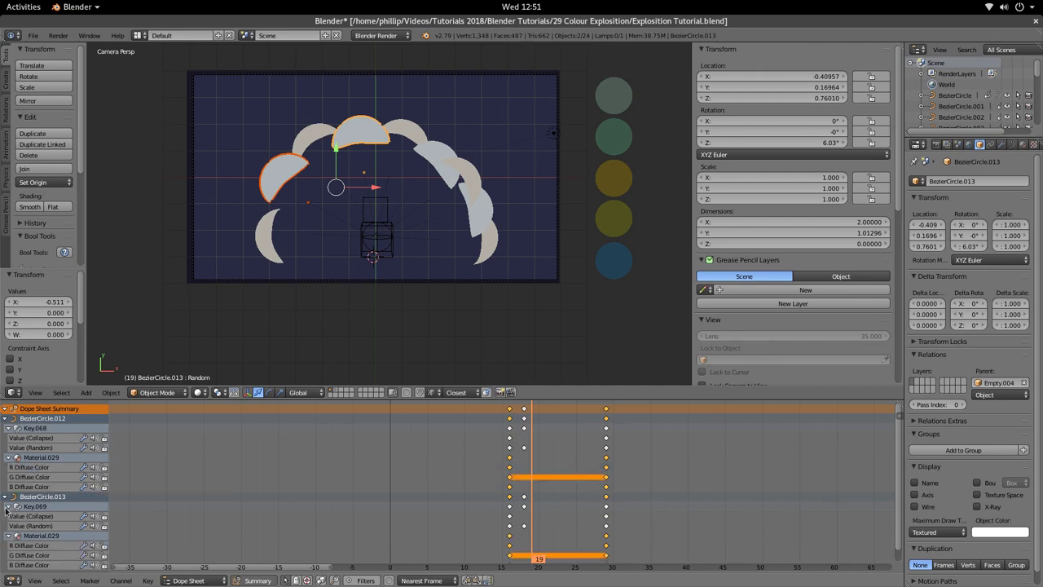
scroll(366, 512, down, 2)
middle_drag(482, 534, 392, 487)
click(423, 484)
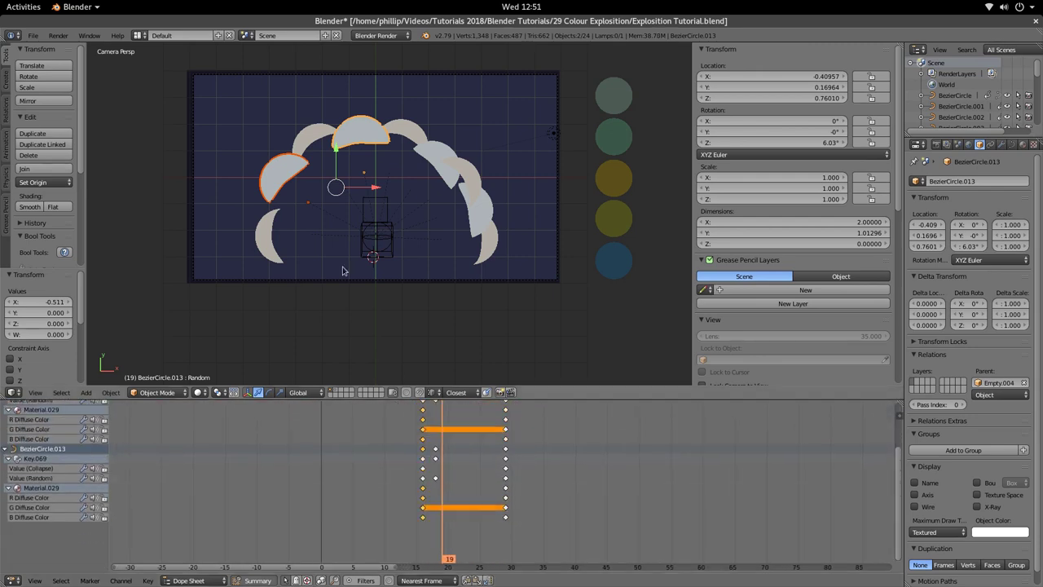
Step: Reselect BezierCircle.012 and BezierCircle.013, shift their Material.029 colour keyframes to frames 12 and 25, and play the animation
right_click(294, 169)
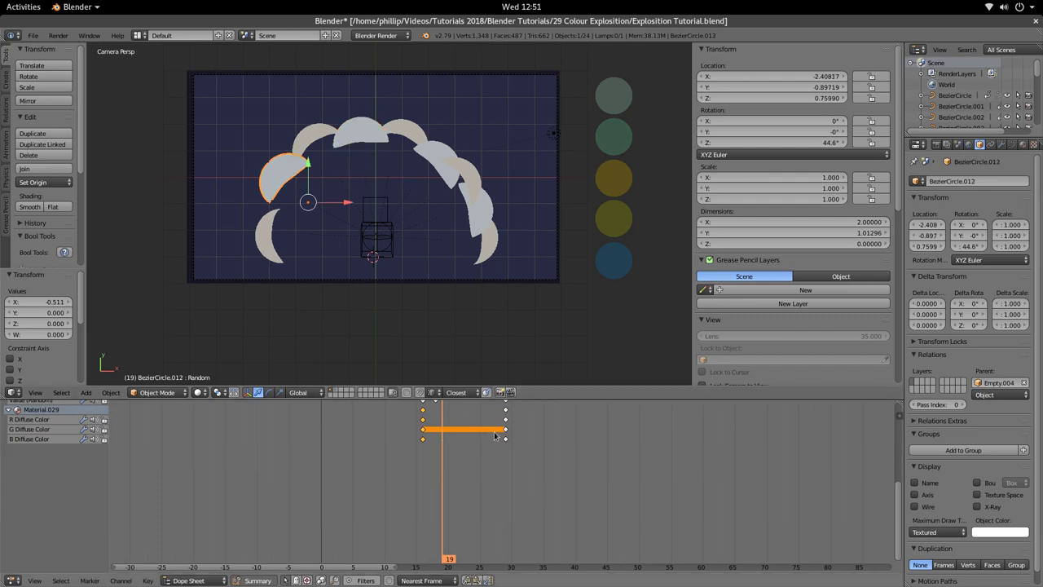
middle_drag(507, 413, 497, 486)
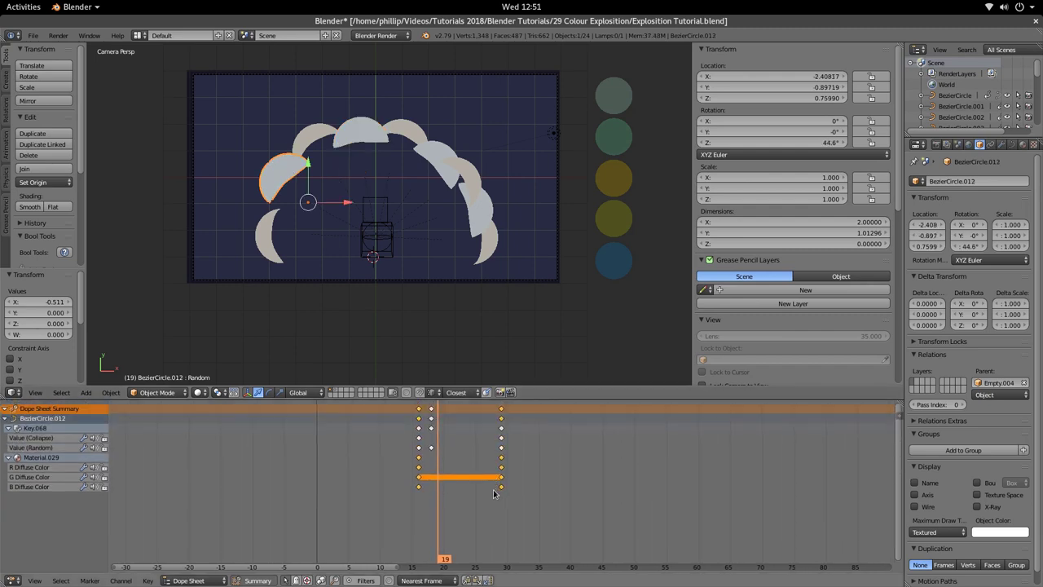
key(g)
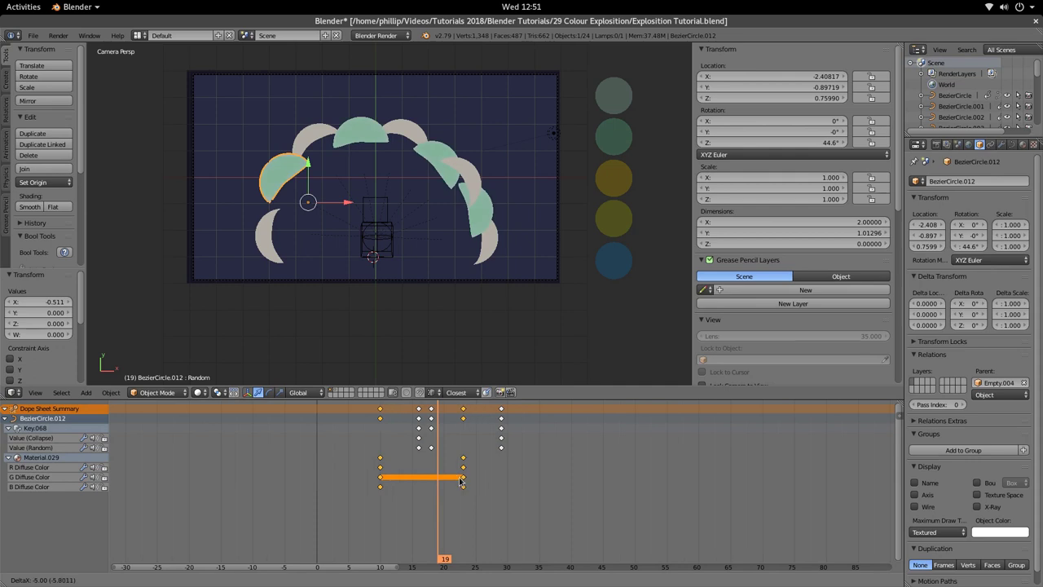
key(Escape)
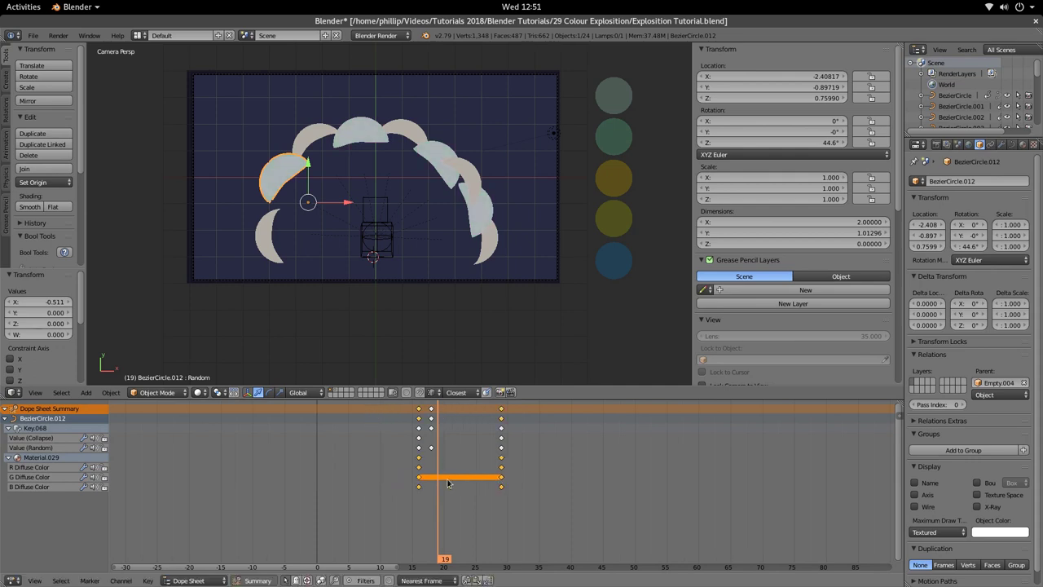
shift+right_click(353, 146)
middle_drag(480, 495, 490, 455)
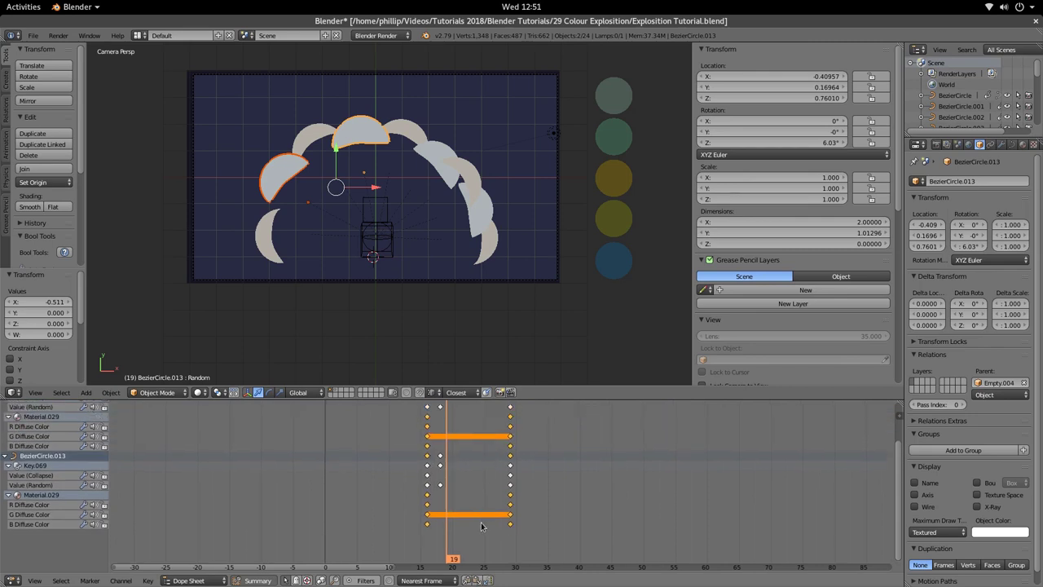
key(g)
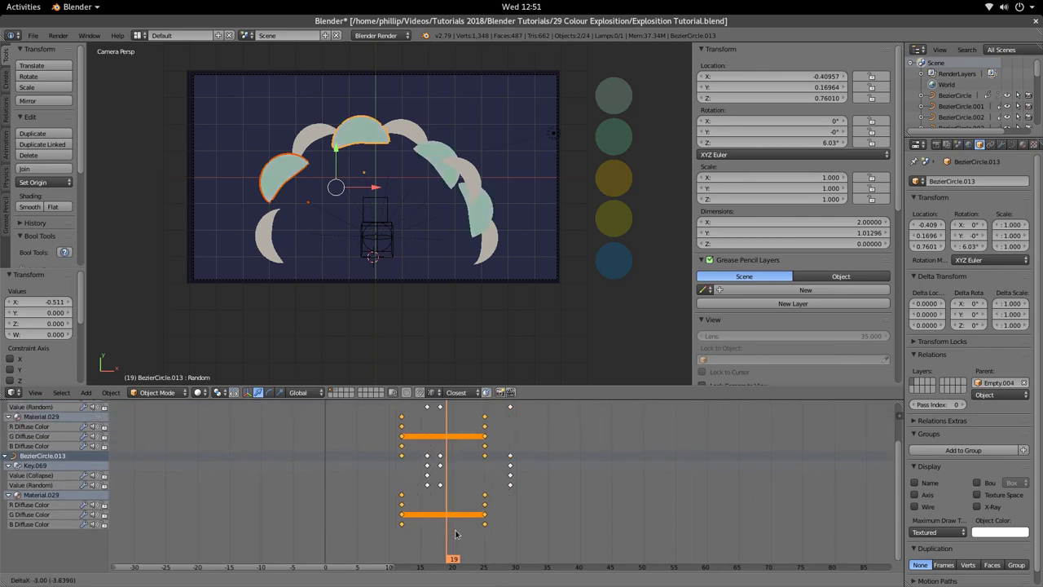
click(455, 533)
key(alt+a)
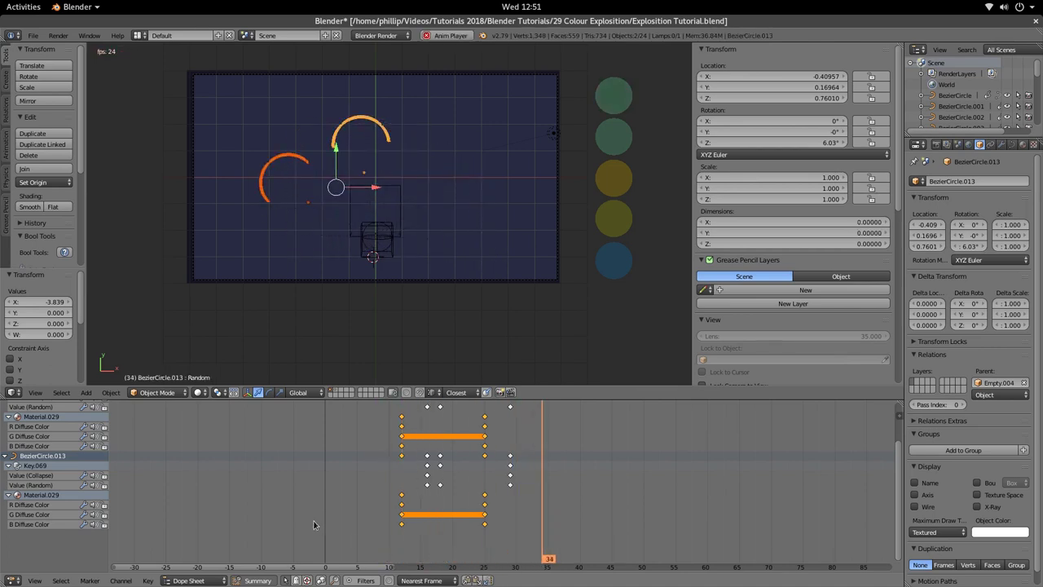
key(alt+a)
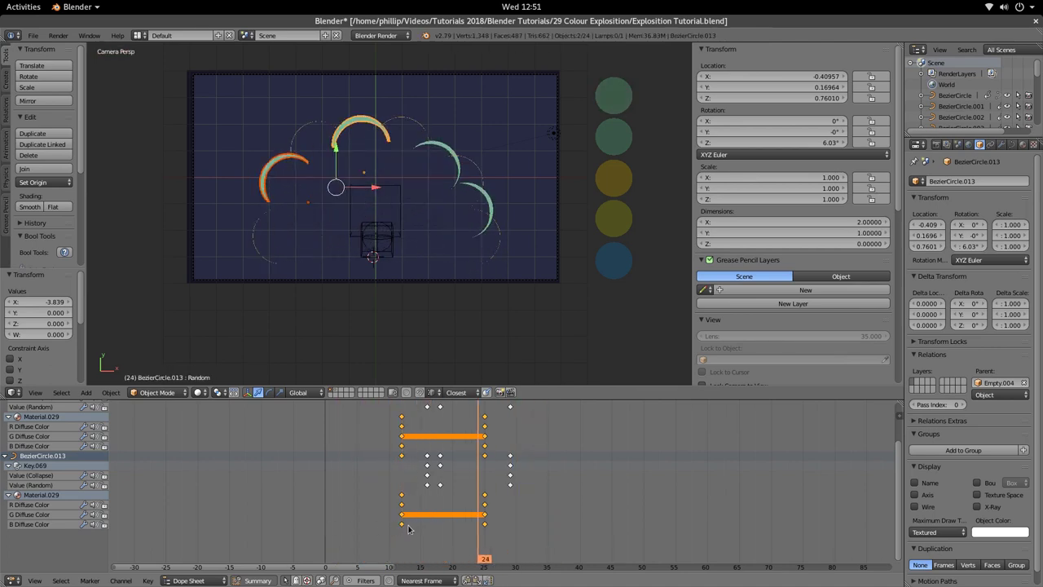
Step: Preview the Material.029 colour keyframes at frames 9 and 22, and undo that shift
key(alt+a)
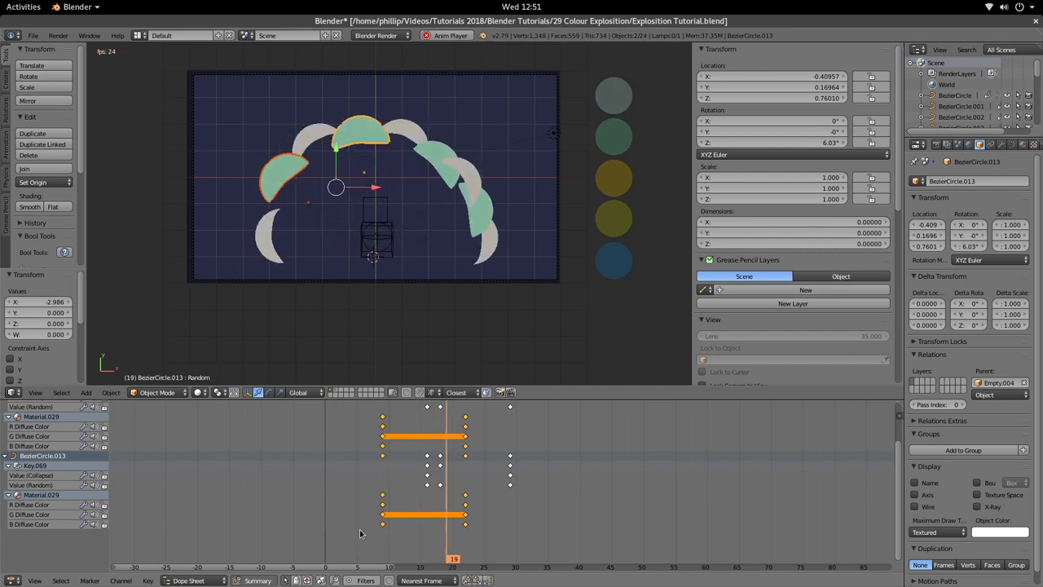
key(alt+a)
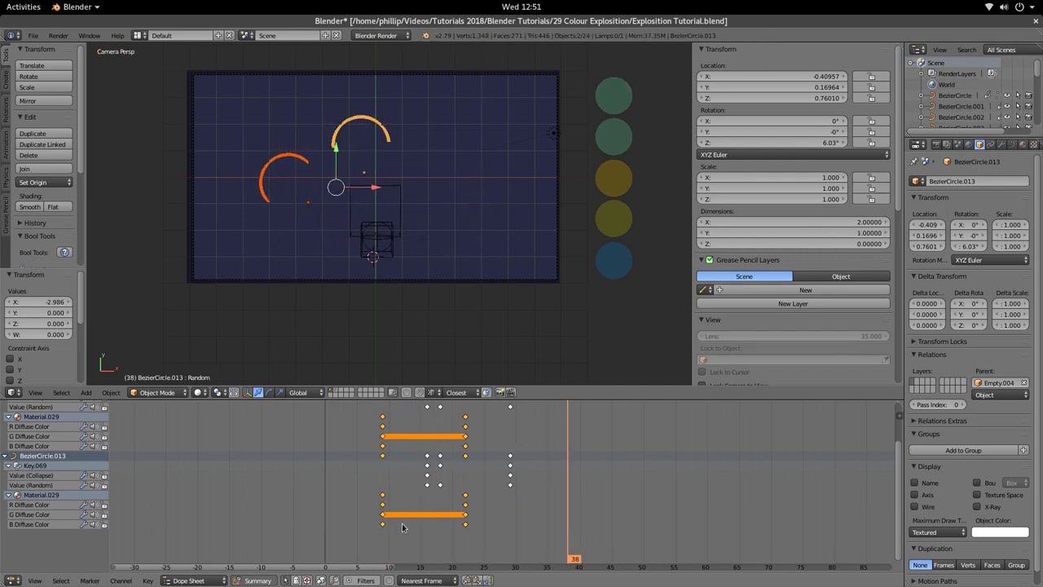
key(ctrl+z)
key(ctrl+z)
Step: Scrub and replay the animation to check the inner circles' colour timing
drag(399, 530, 377, 540)
key(alt+a)
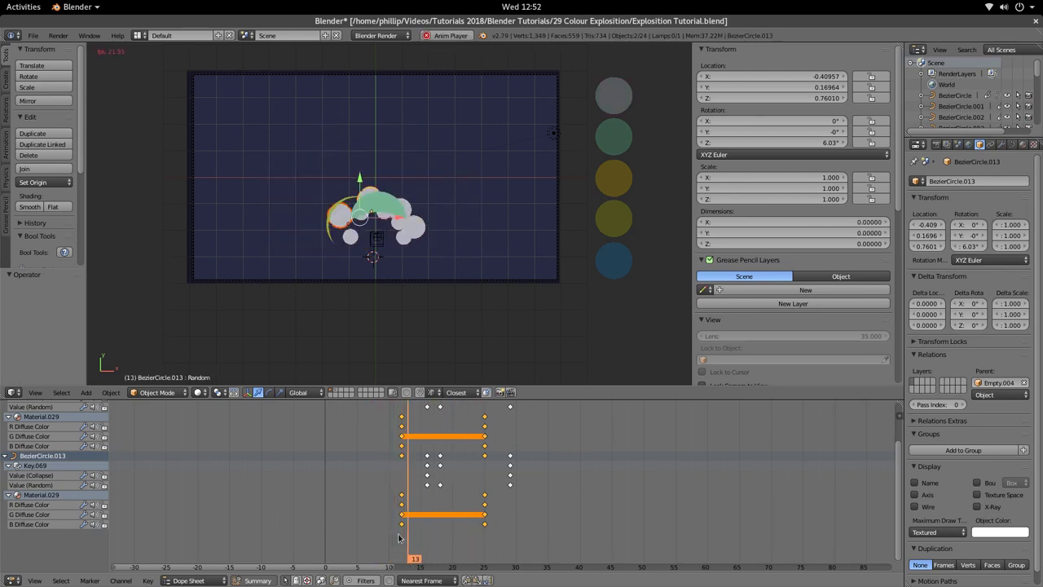
key(alt+a)
click(463, 430)
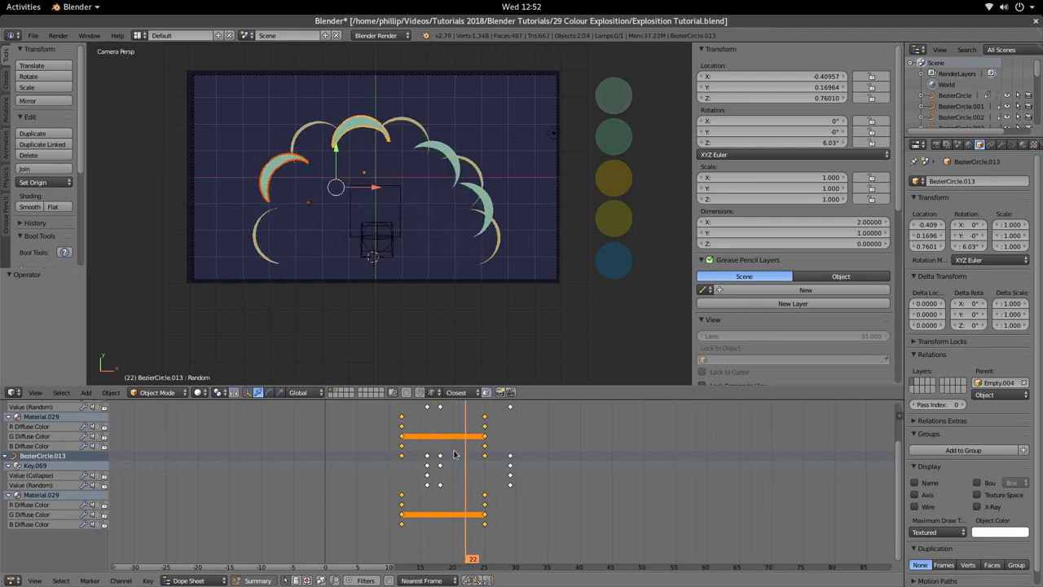
Step: Scrub the cloud's growth from frame 12 to frame 21 and select only BezierCircle.014
right_click(441, 146)
mouse_move(464, 519)
middle_down()
mouse_move(466, 481)
mouse_move(469, 537)
mouse_move(468, 517)
middle_up()
click(405, 516)
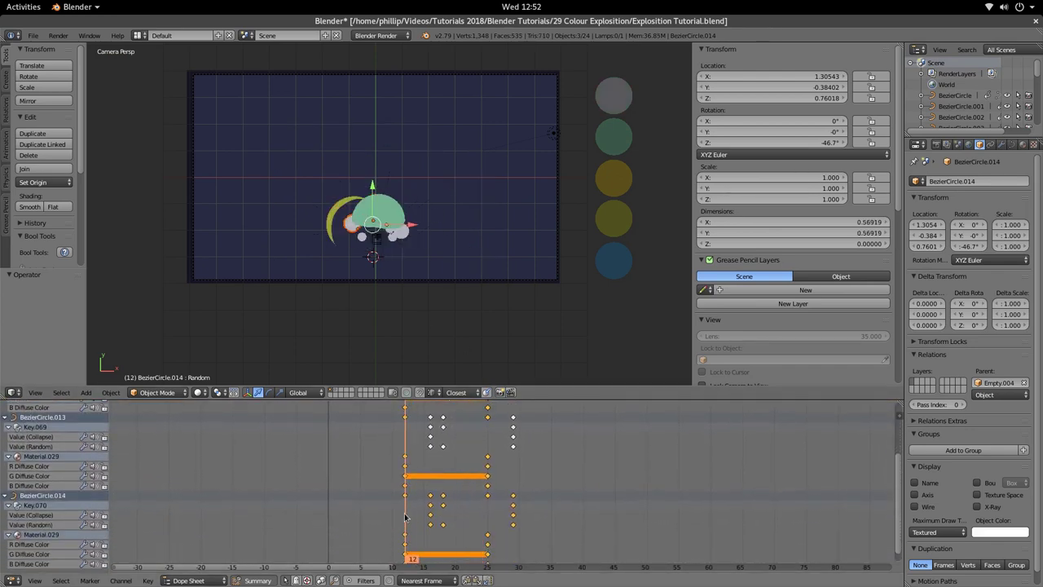
drag(405, 454, 462, 454)
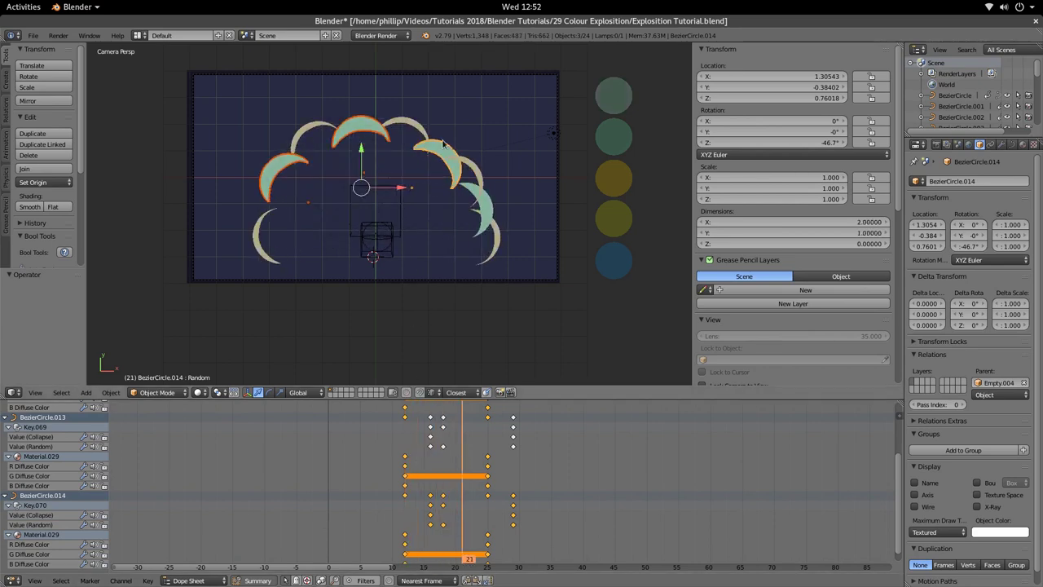
right_click(444, 144)
right_click(443, 143)
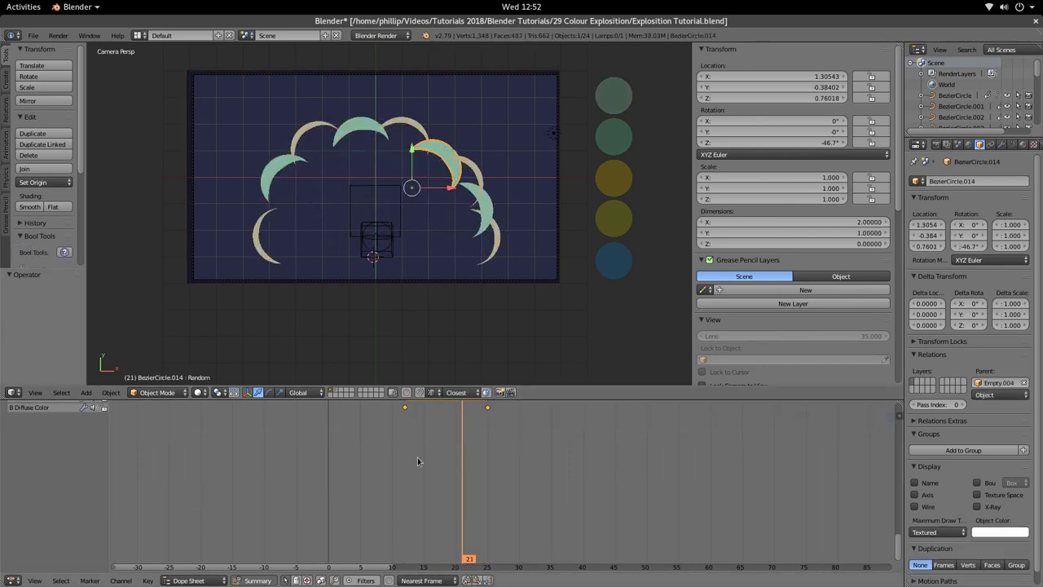
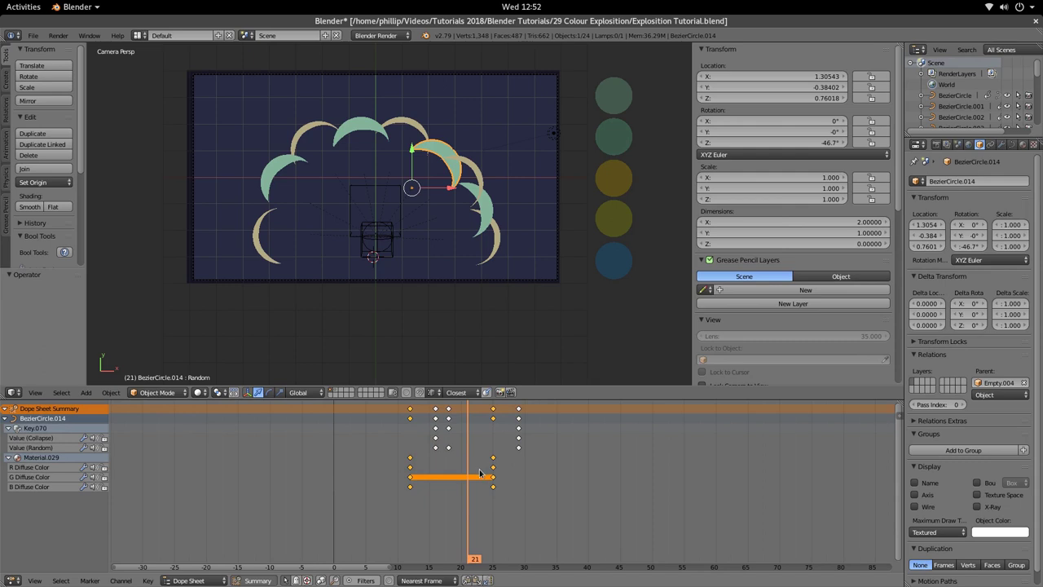
Step: Try BezierCircle.014's Material.029 colour keyframes at frames 13 and 26 and play the animation
key(g)
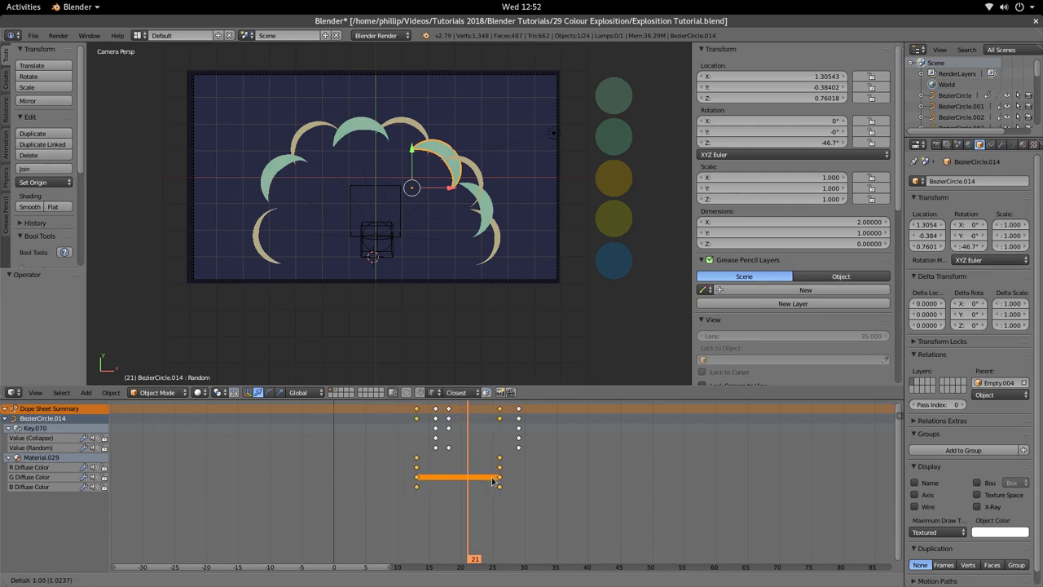
click(491, 483)
key(alt+a)
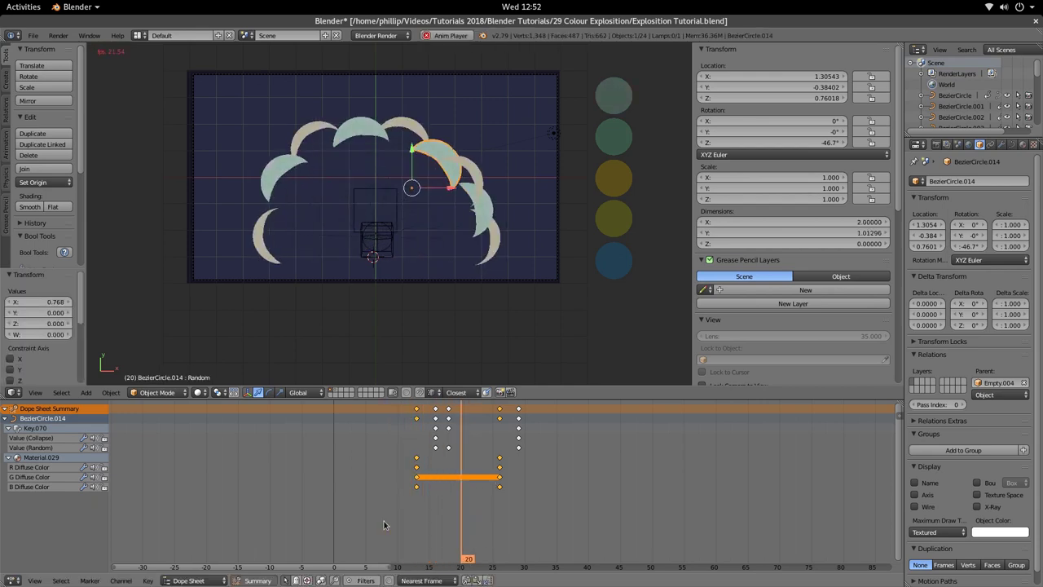
key(Escape)
mouse_move(477, 534)
mouse_down()
mouse_move(412, 538)
mouse_move(468, 541)
mouse_up()
Step: Shift BezierCircle.014's Material.029 colour keyframes to frames 9 and 22 and replay the animation several times
key(g)
click(450, 505)
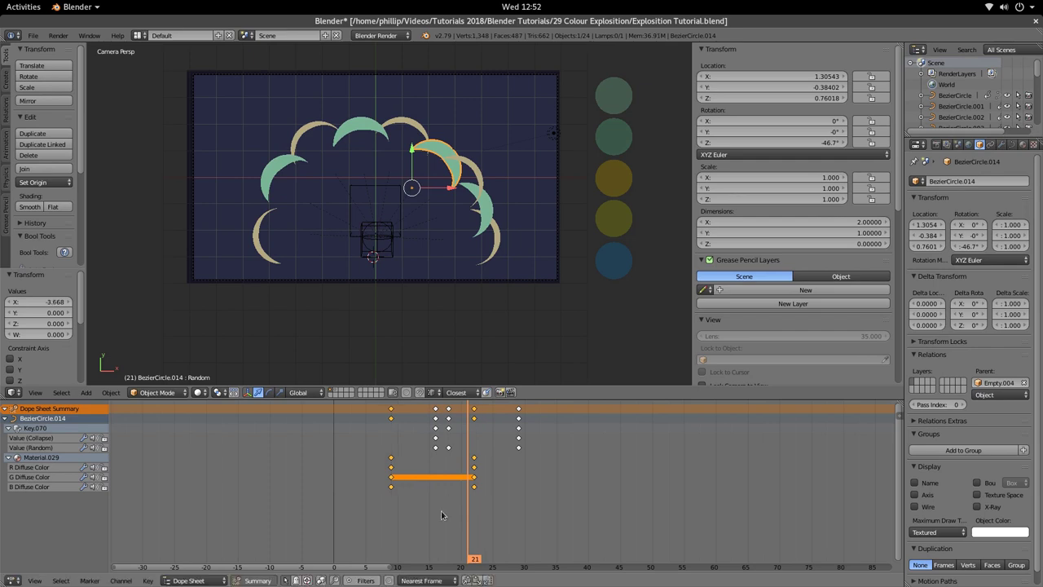
key(alt+a)
key(alt+a)
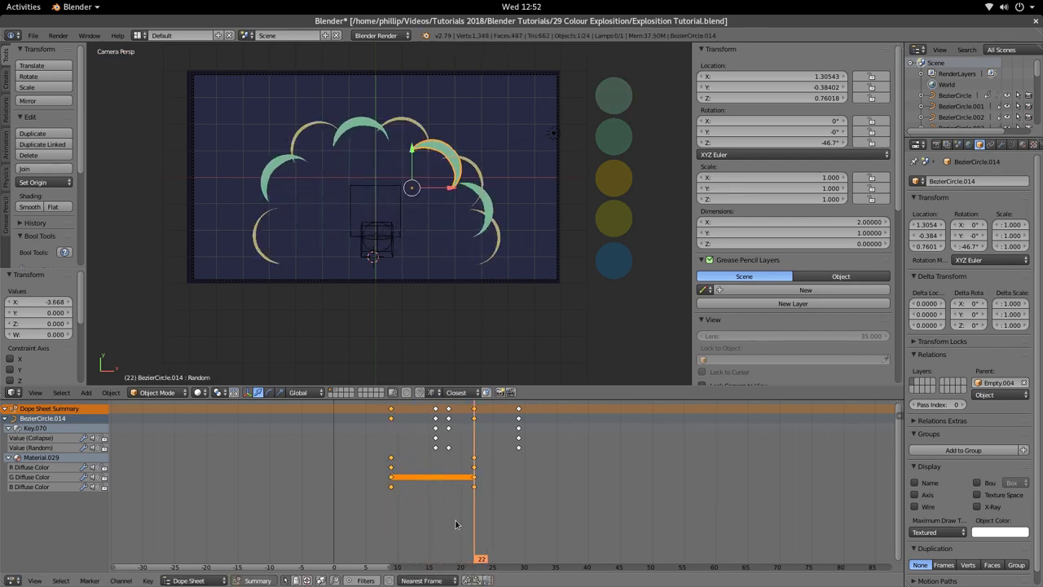
key(alt+a)
key(Escape)
key(alt+a)
key(alt+a)
key(alt+a)
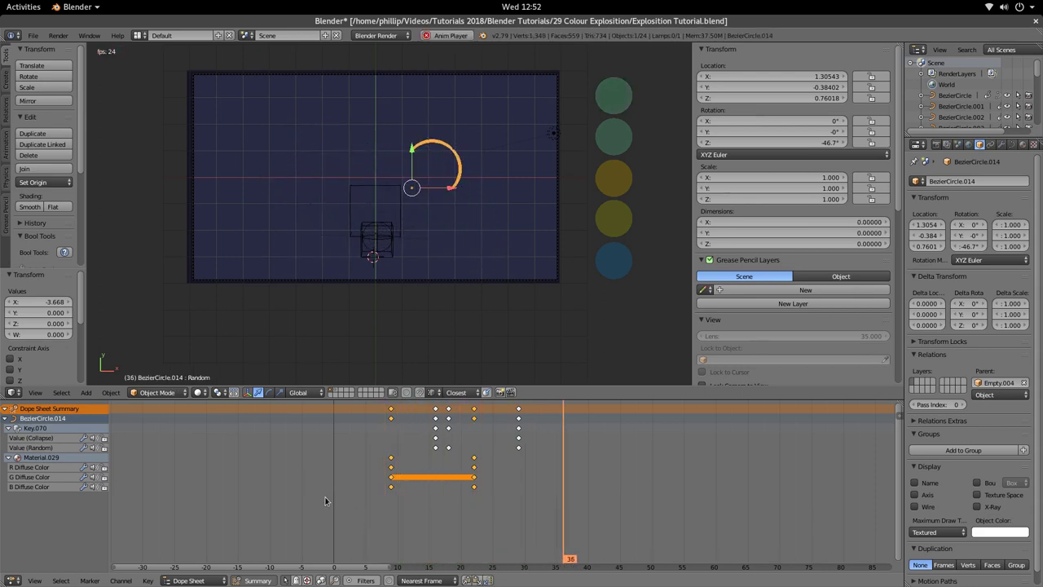
key(alt+a)
Step: Move only the first set of Material.029 colour keyframes to frame 11, replay the animation, and scrub to frame 20
click(384, 510)
click(386, 503)
key(g)
click(404, 469)
key(alt+a)
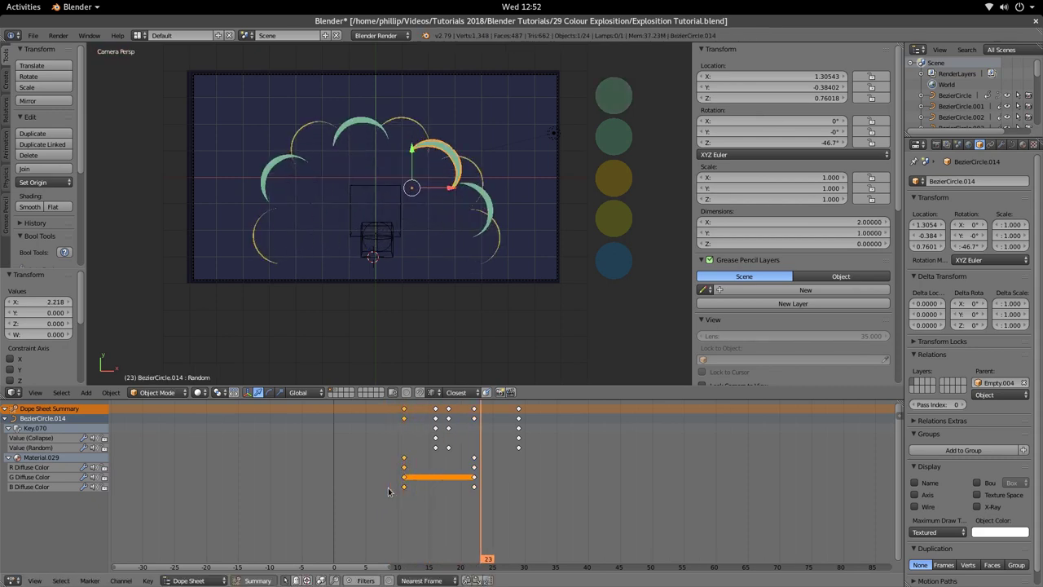
click(380, 509)
drag(389, 519, 466, 529)
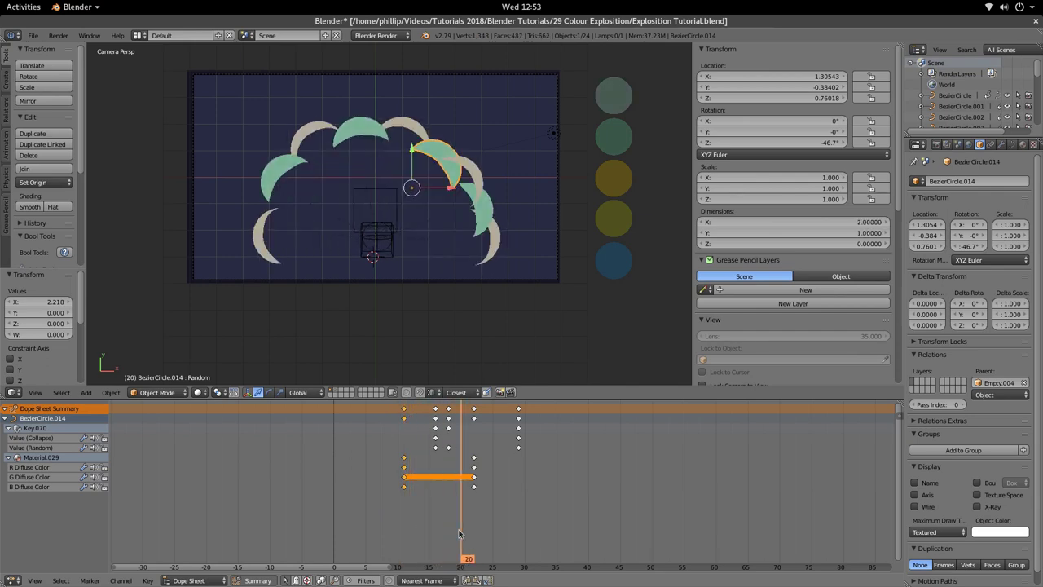
Step: Select BezierCircle.009, expand Material.028's channels, shift its colour keyframes to frames 11 and 20, and play the animation
right_click(412, 131)
right_click(436, 459)
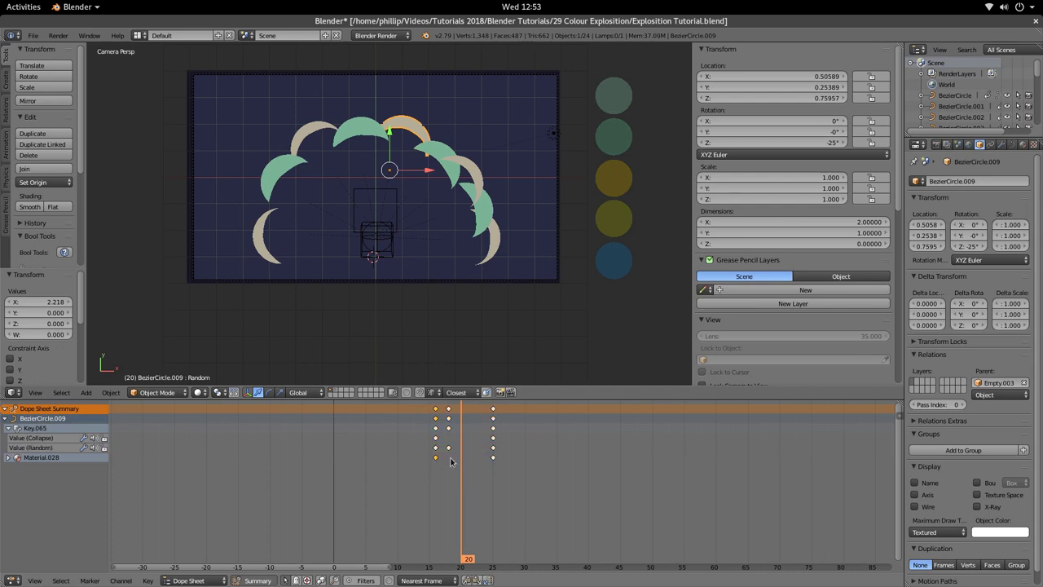
click(7, 457)
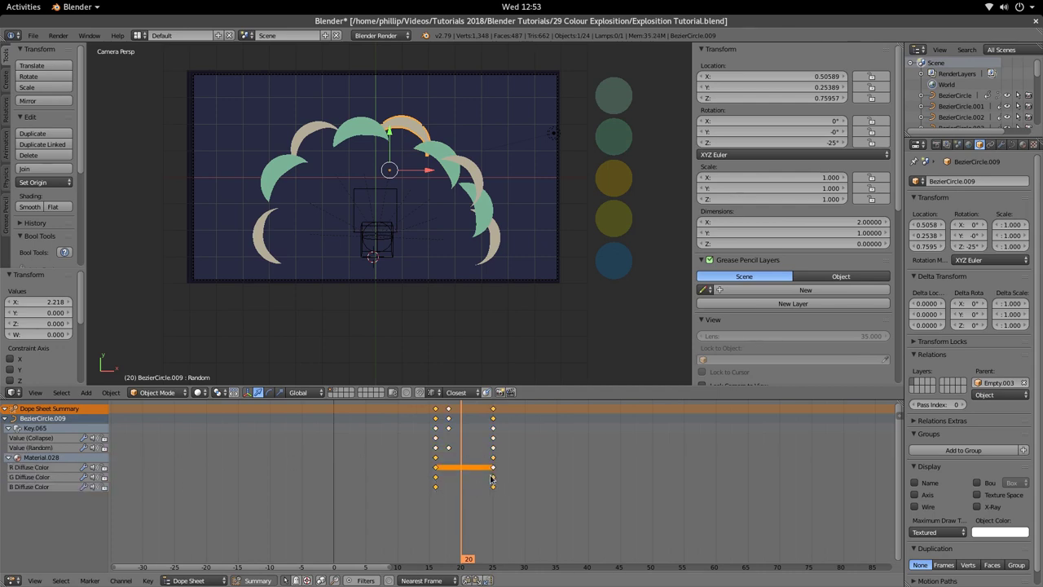
key(g)
click(436, 481)
key(alt+a)
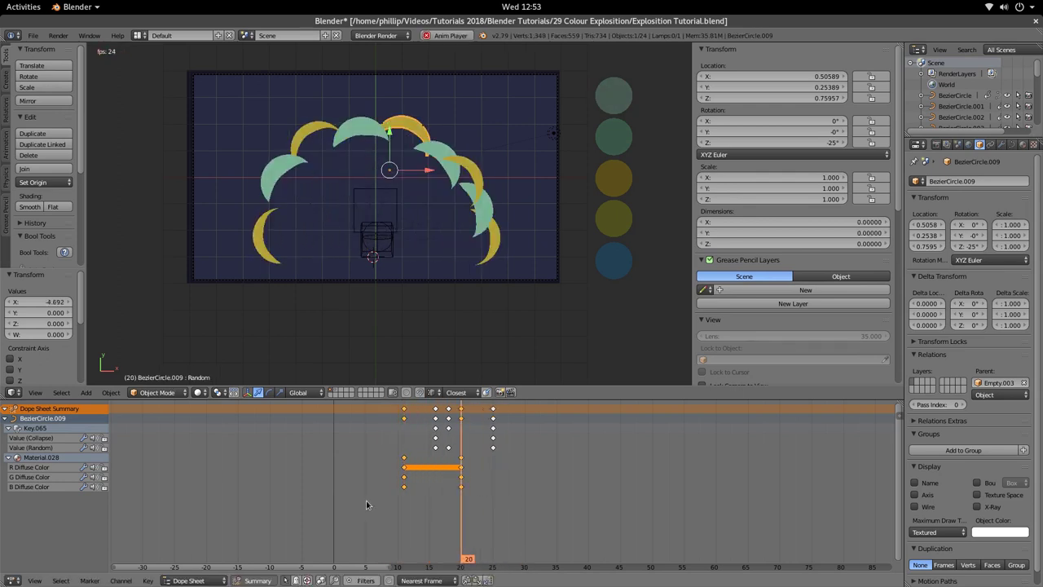
key(Escape)
Step: Scrub and replay the animation around frame 19 to check the yellow circles' colour timing
drag(436, 515, 455, 521)
key(alt+a)
key(alt+a)
mouse_move(473, 523)
mouse_down()
mouse_move(445, 532)
mouse_move(457, 534)
mouse_up()
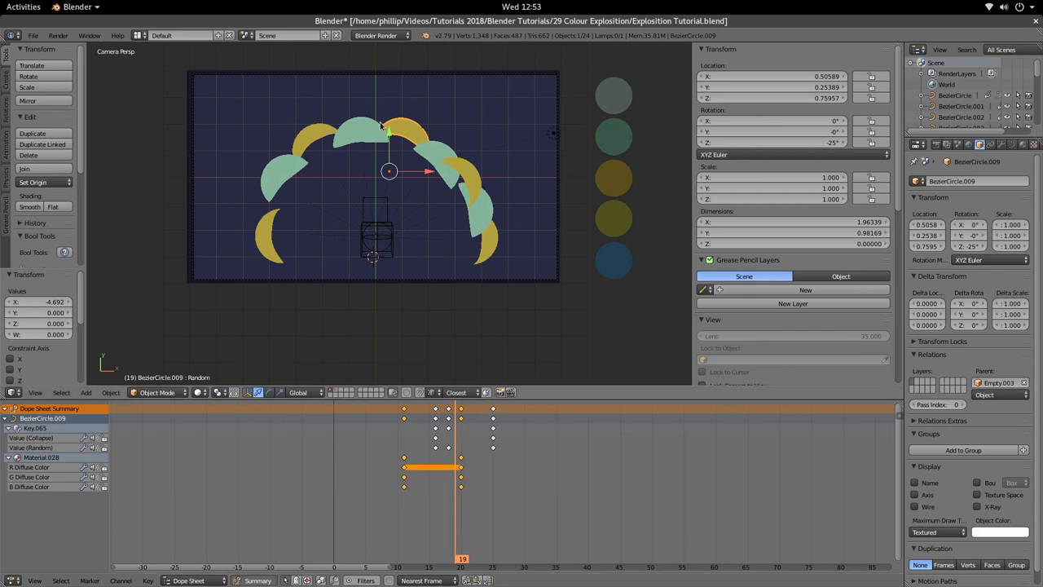
Step: Make the materials and textures single-user on BezierCircle.009, BezierCircle.011 and BezierCircle.013, one circle at a time
key(u)
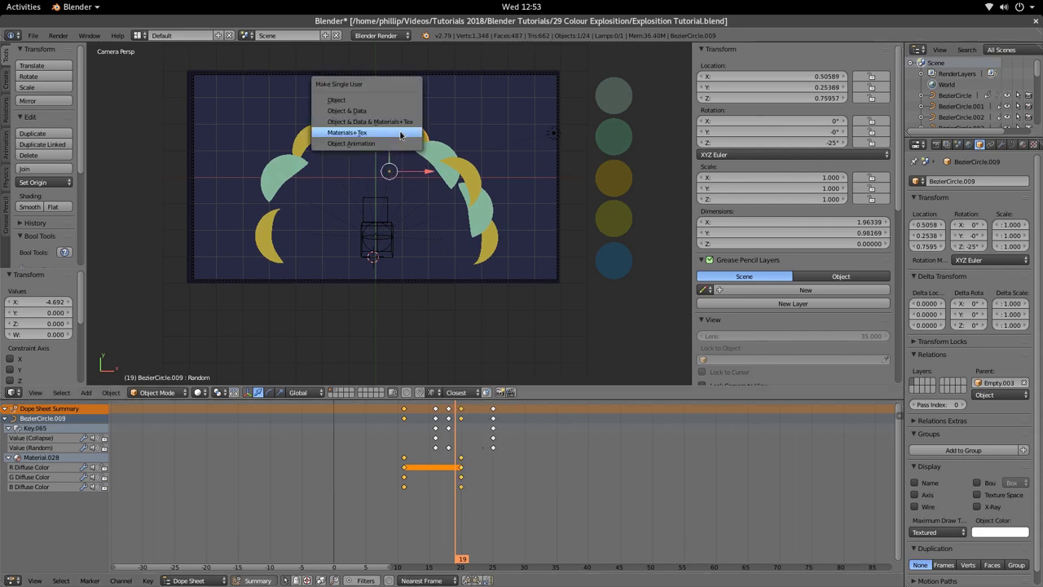
click(398, 135)
right_click(489, 247)
key(u)
click(490, 247)
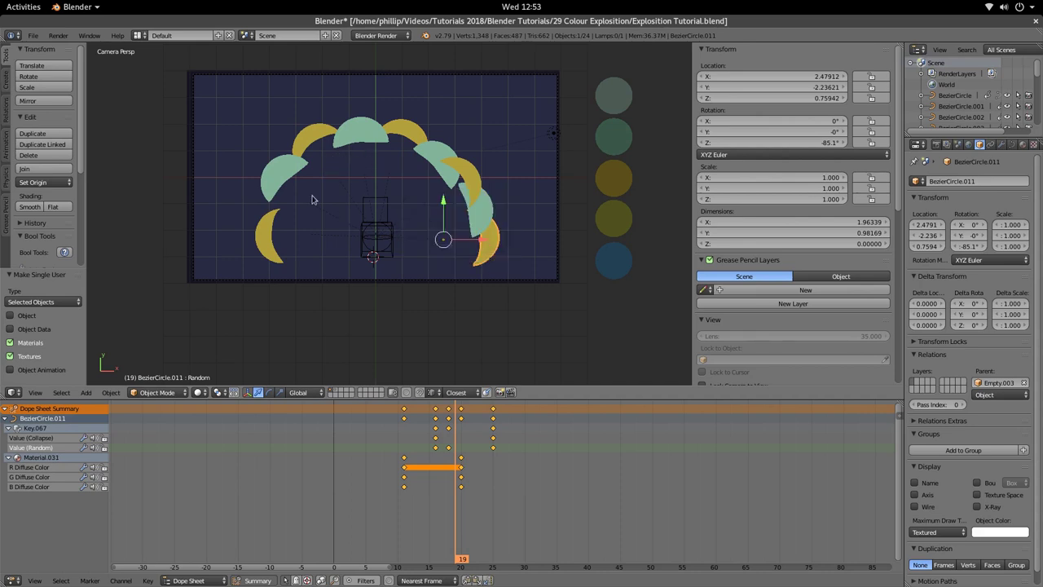
right_click(344, 147)
key(u)
click(347, 145)
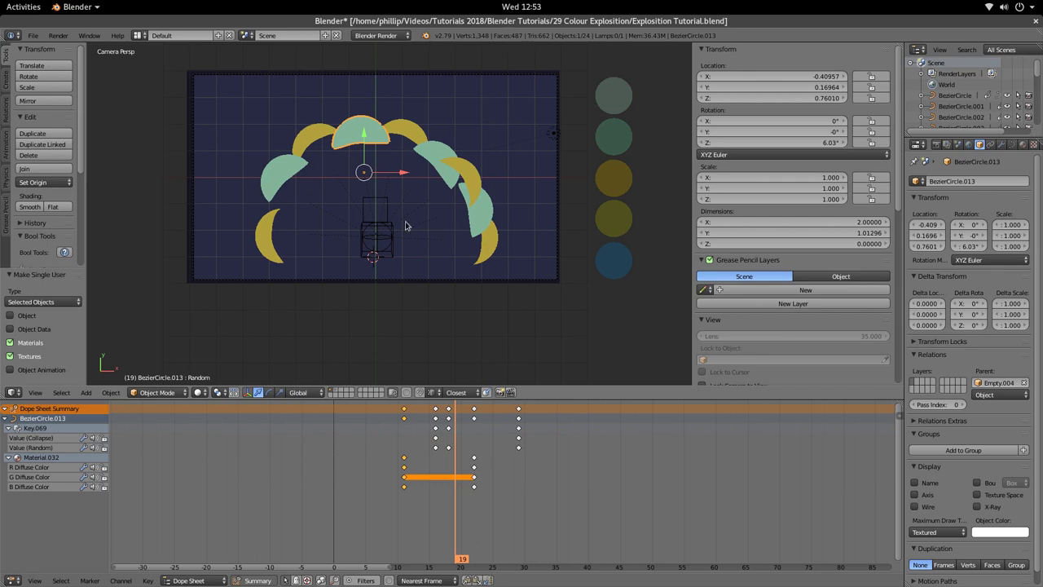
Step: Make the materials and textures single-user on BezierCircle.015
right_click(467, 225)
key(u)
click(467, 225)
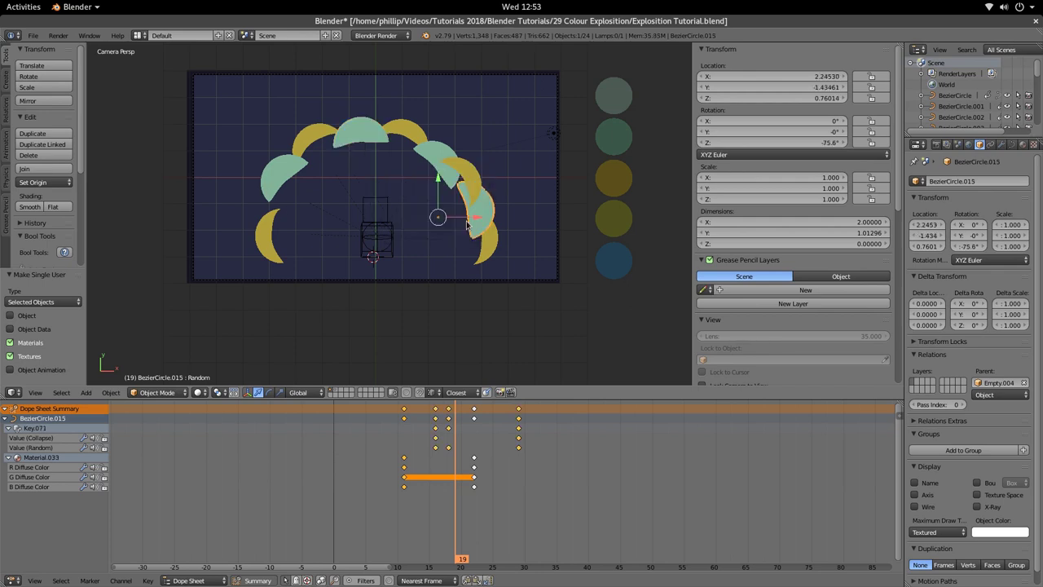
Step: Show the material settings of the blue palette circle Circle.004 and copy its diffuse hex colour 63BAE7
right_click(308, 130)
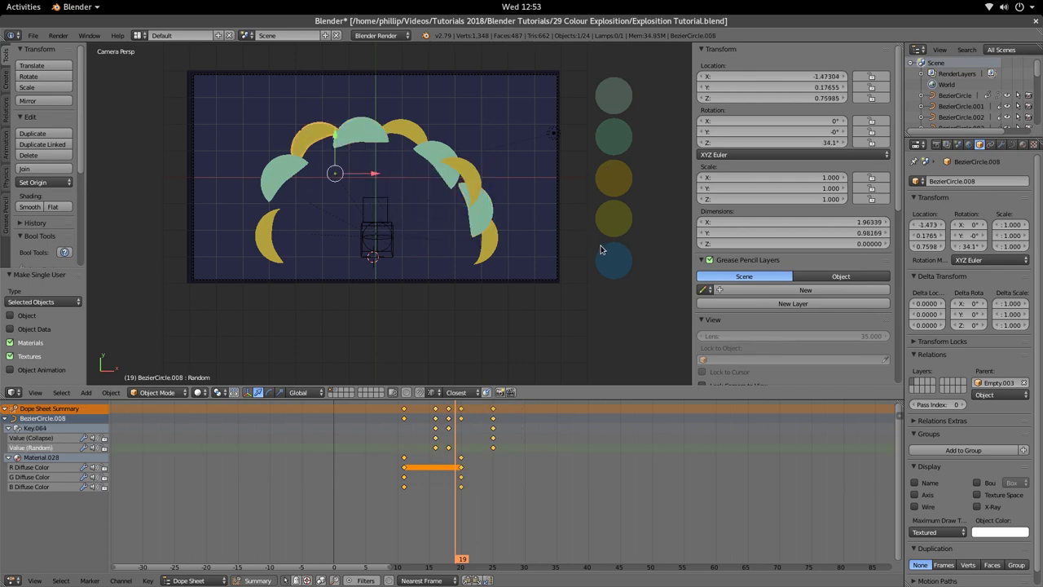
right_click(629, 259)
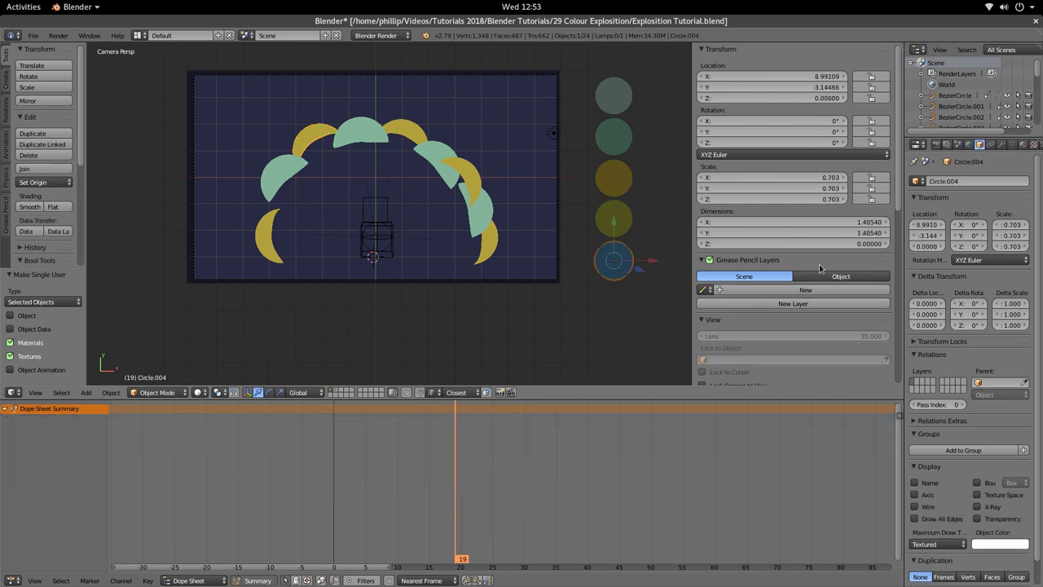
click(1022, 144)
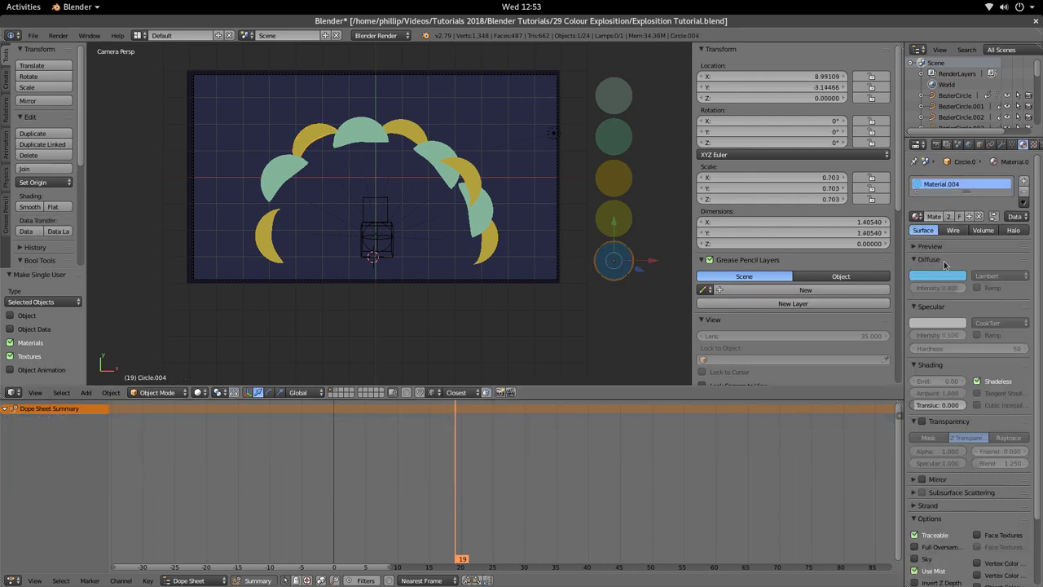
click(939, 276)
click(936, 222)
click(920, 239)
key(ctrl+c)
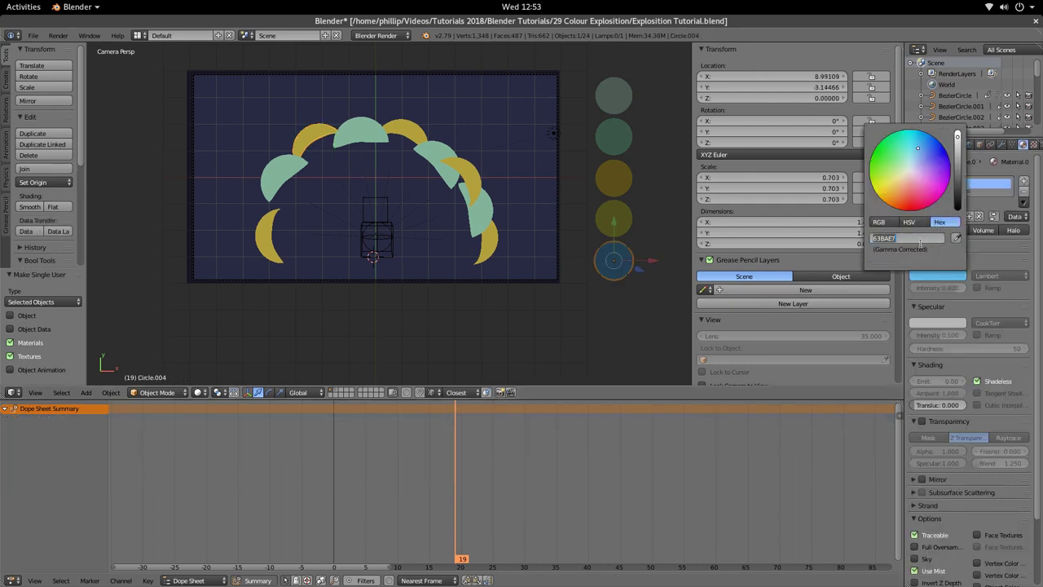
Step: Paste 63BAE7 as BezierCircle.013's diffuse colour at frame 22
right_click(353, 134)
click(951, 277)
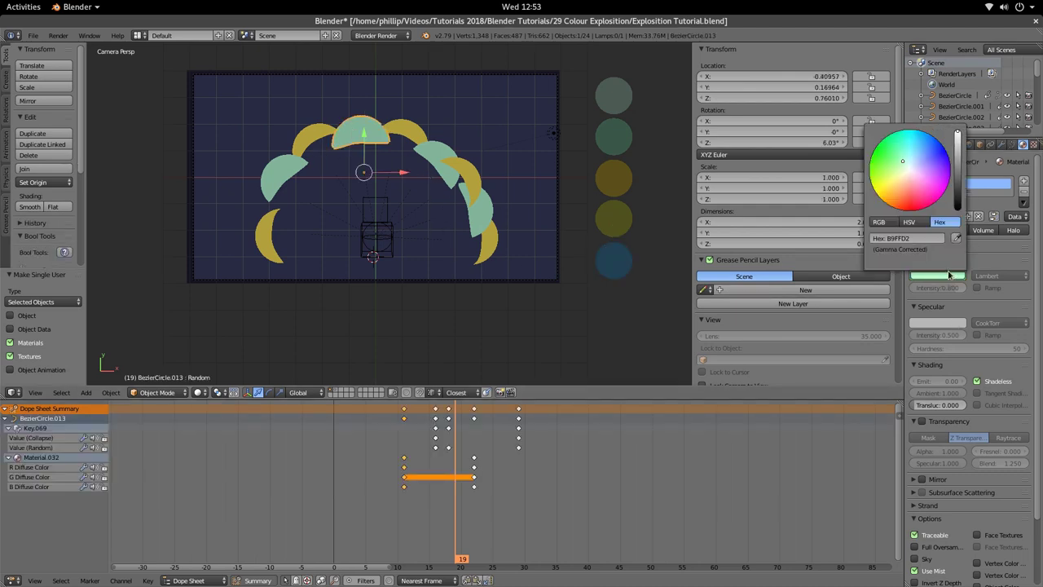
drag(481, 489, 480, 494)
click(921, 277)
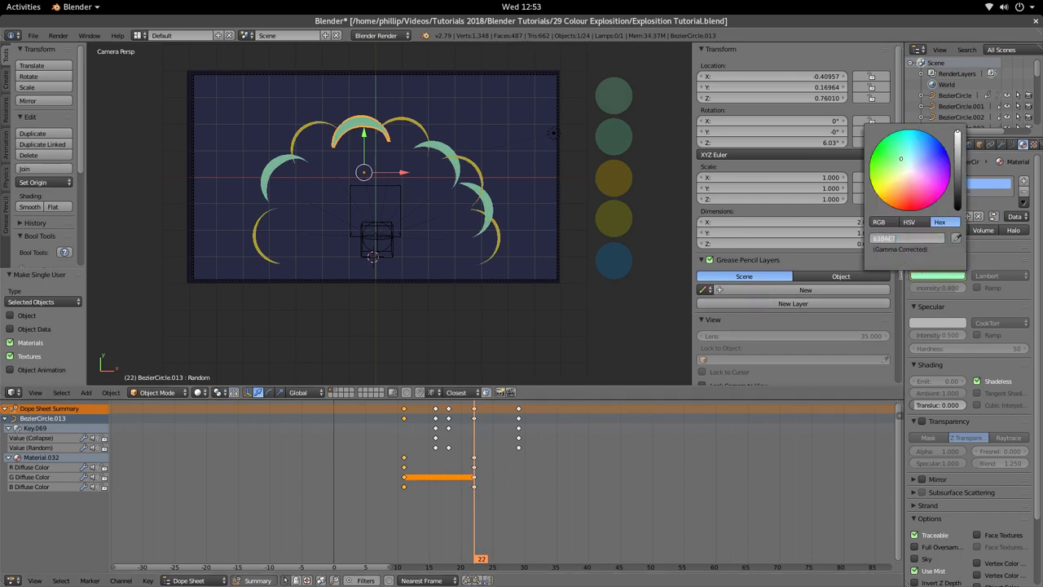
key(ctrl+v)
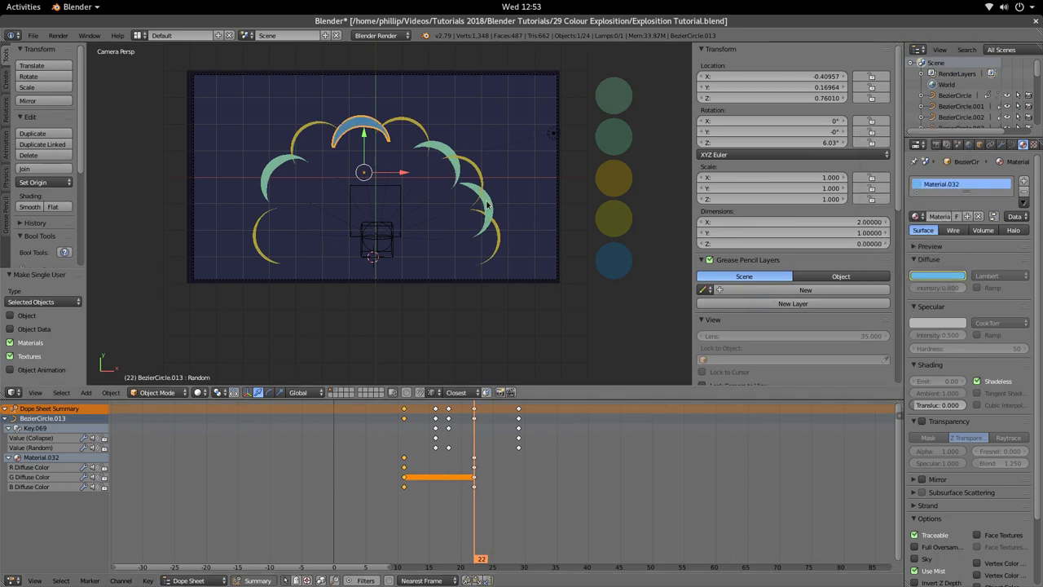
Step: Paste 63BAE7 as BezierCircle.015's diffuse colour at frame 22 without keyframing it
right_click(487, 205)
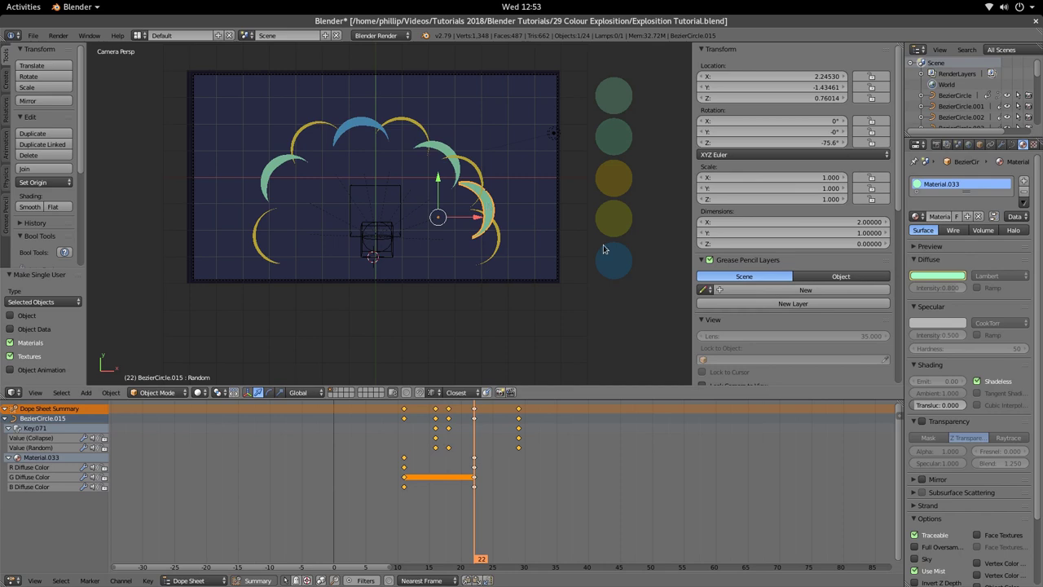
click(929, 276)
click(916, 238)
key(ctrl+v)
key(Return)
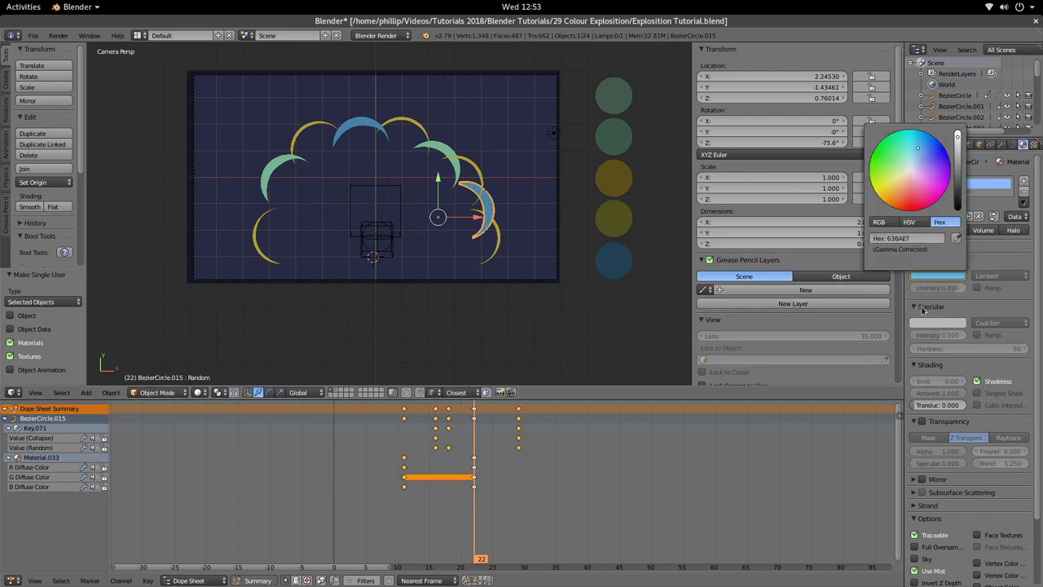
Step: Copy the diffuse hex colour FFE347 from the golden-yellow palette circle Circle.002
right_click(418, 128)
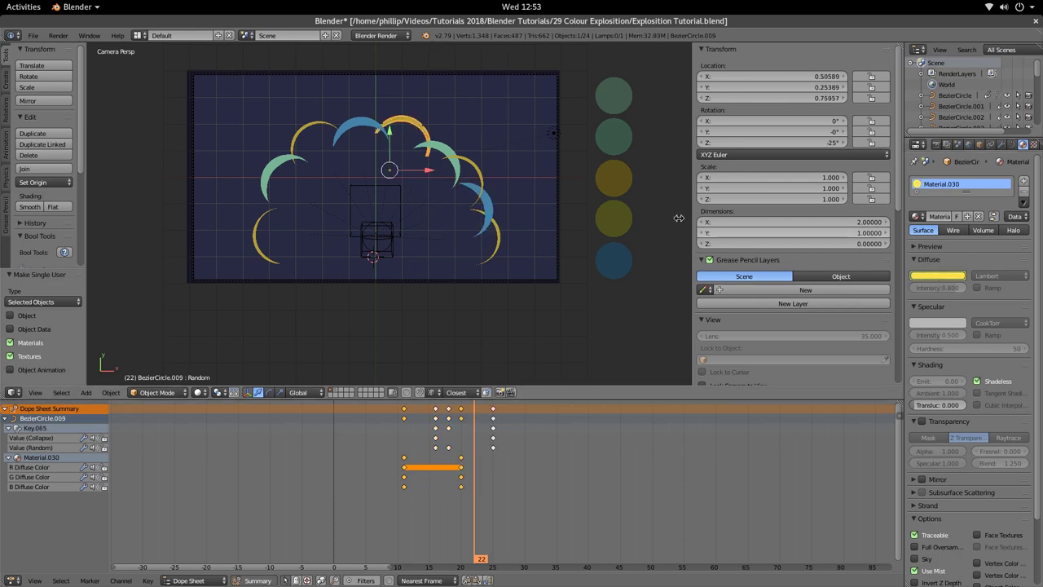
right_click(614, 152)
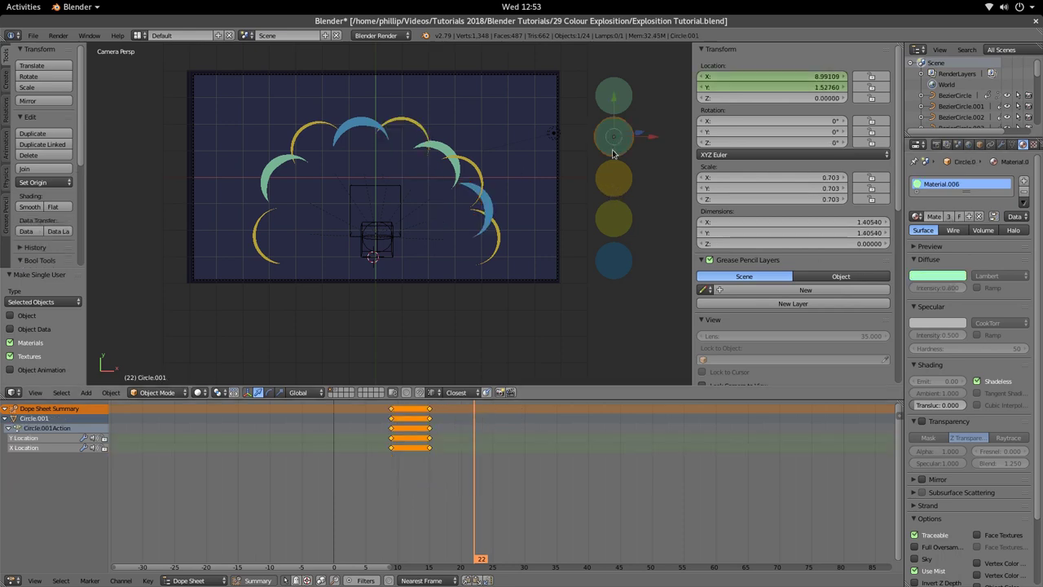
right_click(624, 230)
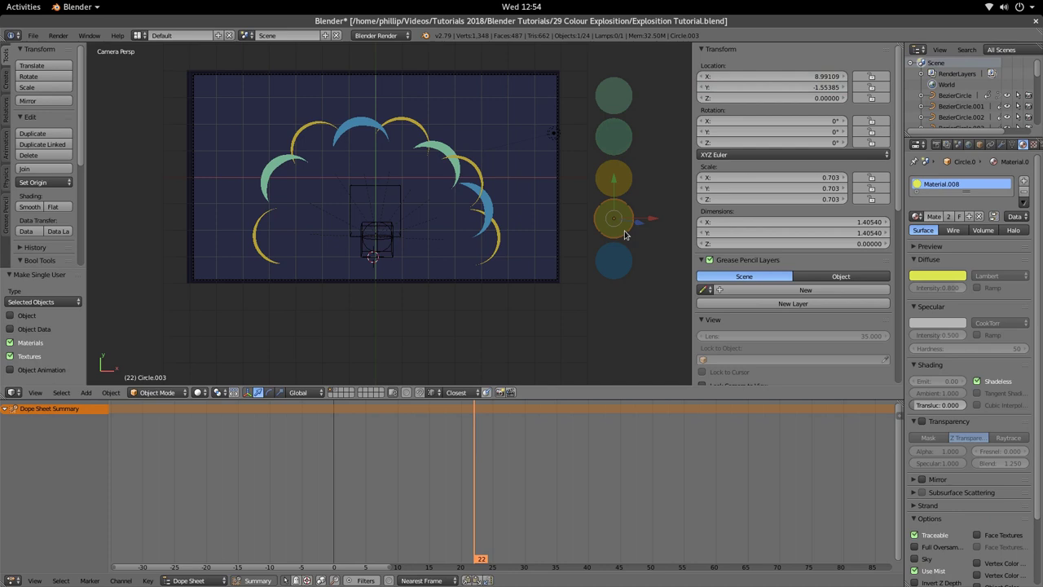
right_click(624, 181)
click(931, 277)
click(911, 238)
key(Return)
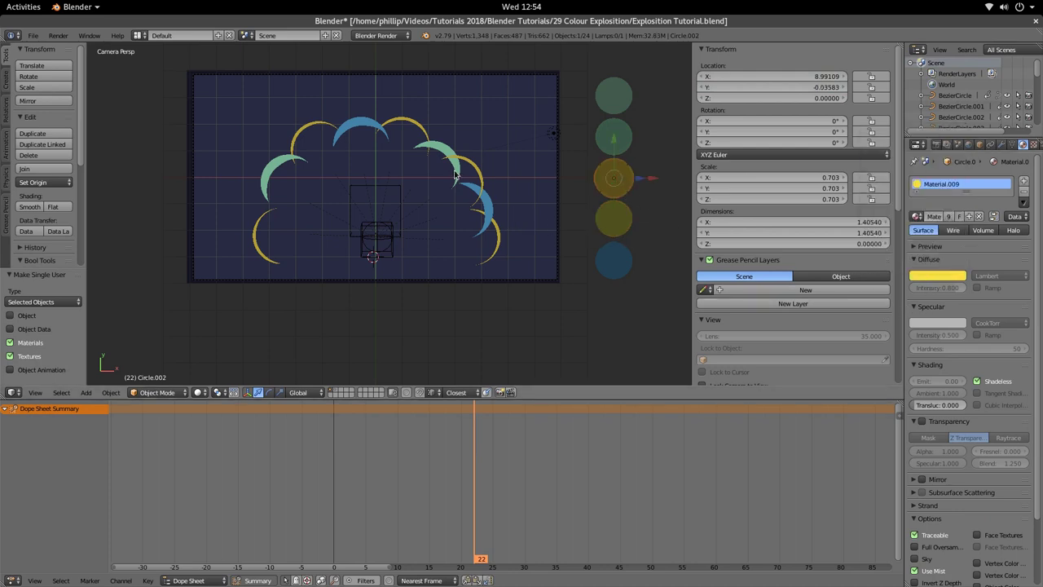
Step: Select BezierCircle.009, move to its colour keyframes at frame 20 and check its diffuse colour
right_click(418, 128)
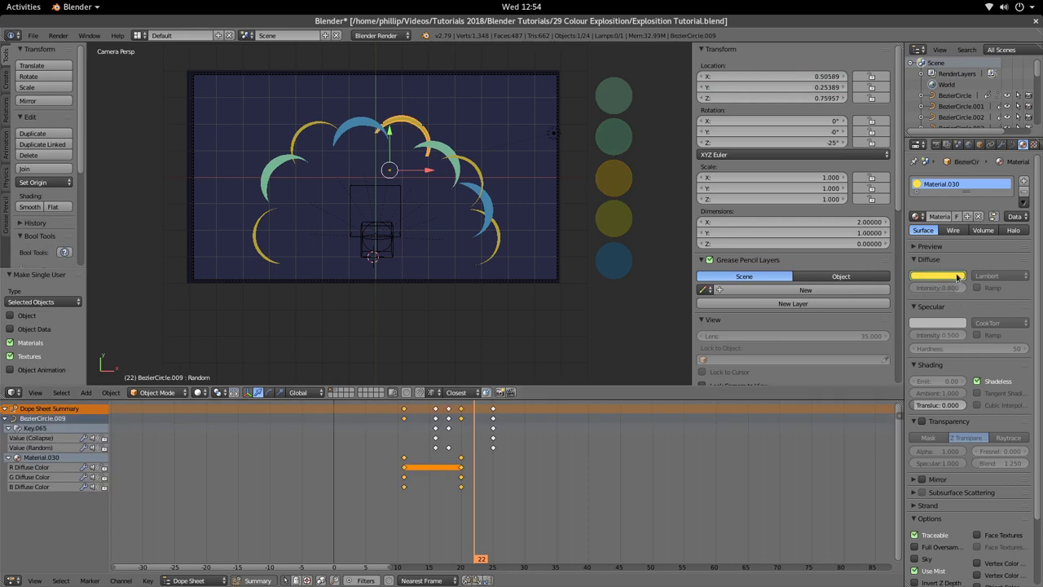
click(457, 485)
drag(457, 486, 462, 487)
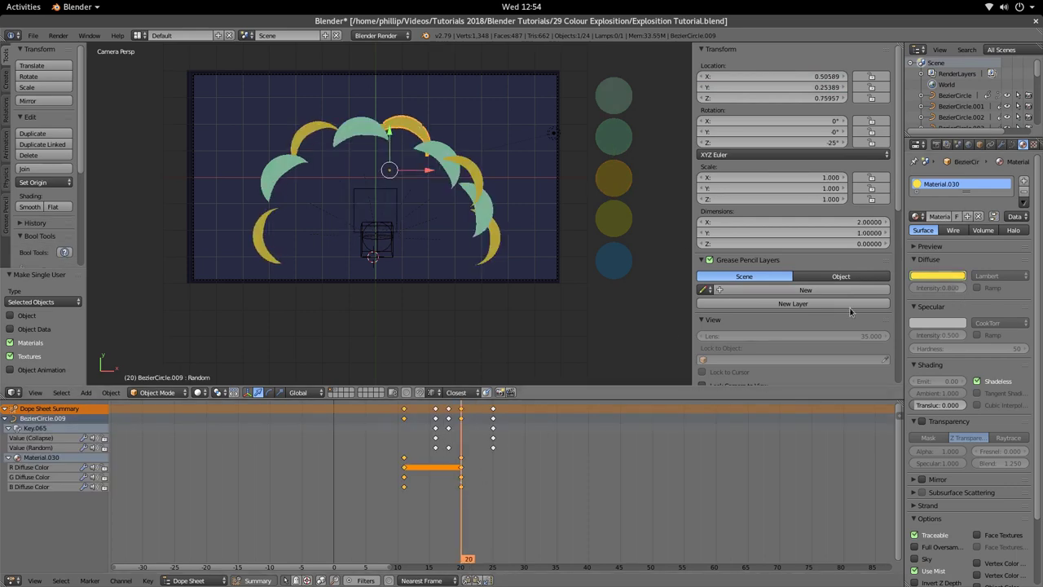
click(915, 277)
Step: Set BezierCircle.012's diffuse colour to FFE347 at frame 22 and replace its colour keyframes
right_click(263, 194)
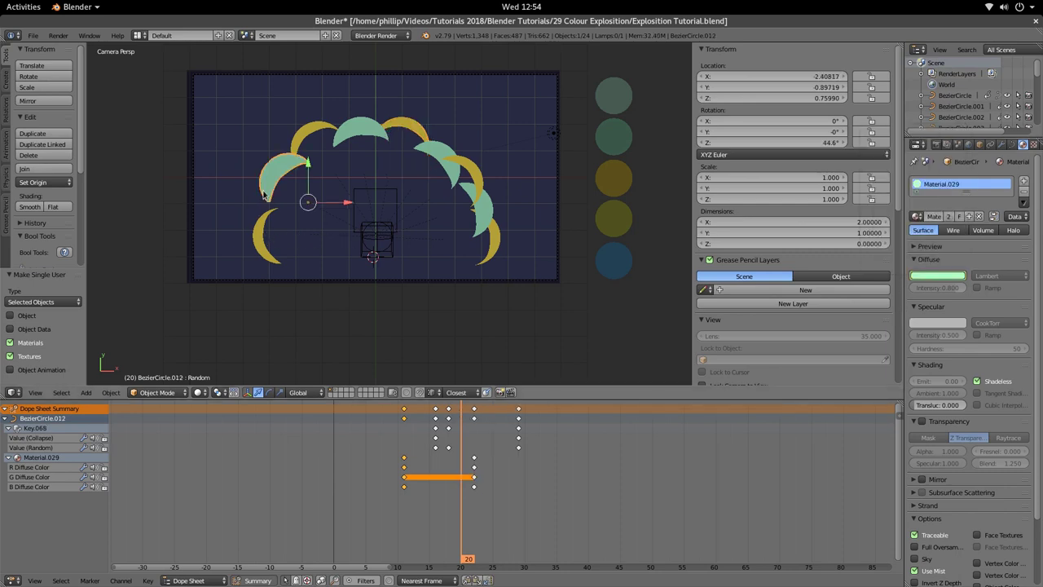
mouse_move(479, 482)
mouse_down()
mouse_move(492, 483)
mouse_move(444, 483)
mouse_move(487, 484)
mouse_move(470, 484)
mouse_up()
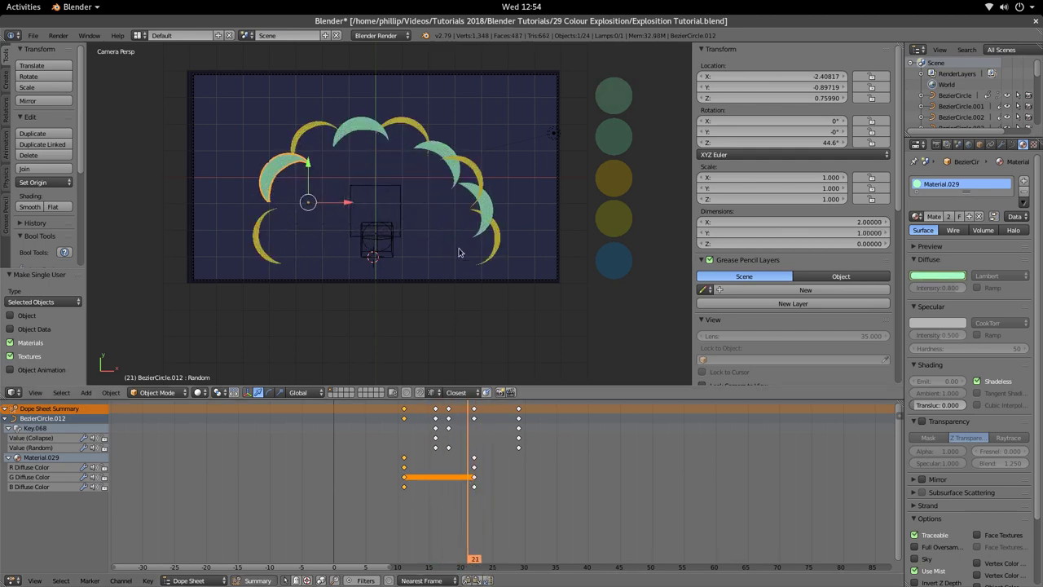
click(471, 467)
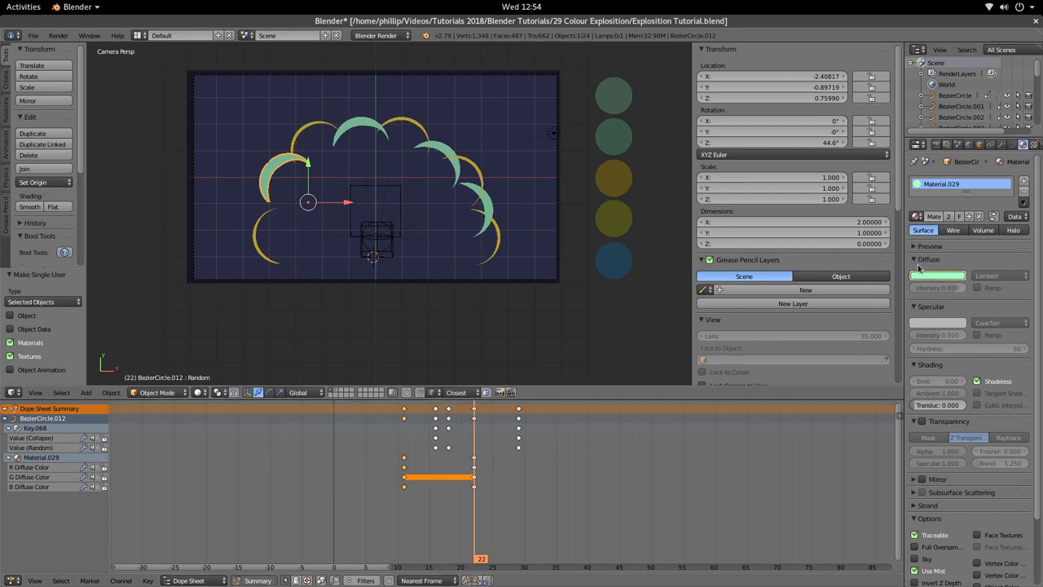
click(925, 276)
click(917, 237)
text(FFE347)
key(Return)
right_click(925, 282)
click(925, 274)
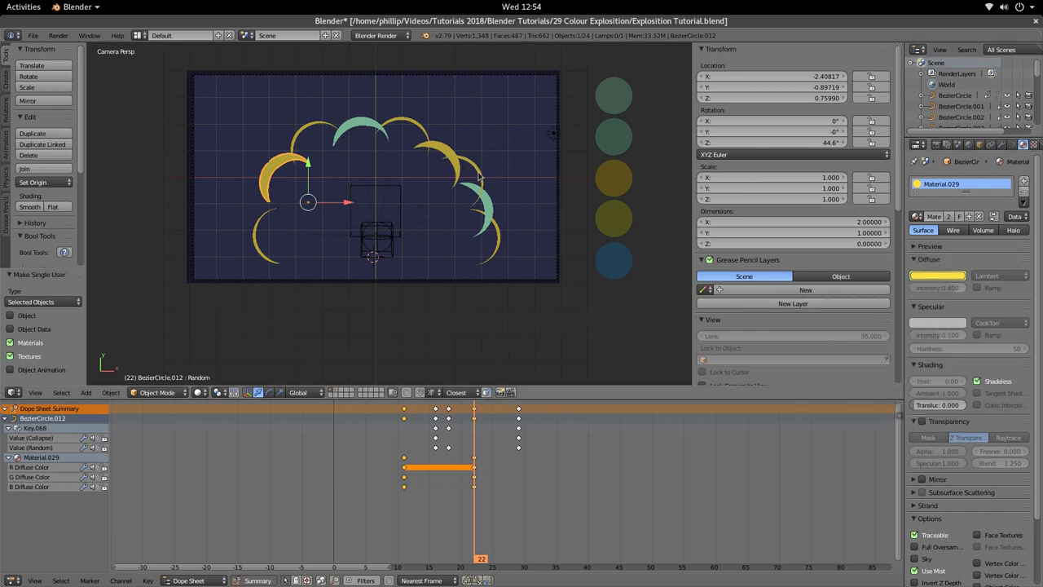
Step: Copy the diffuse hex colour 63BAE7 from the blue palette circle Circle.004 again
right_click(489, 202)
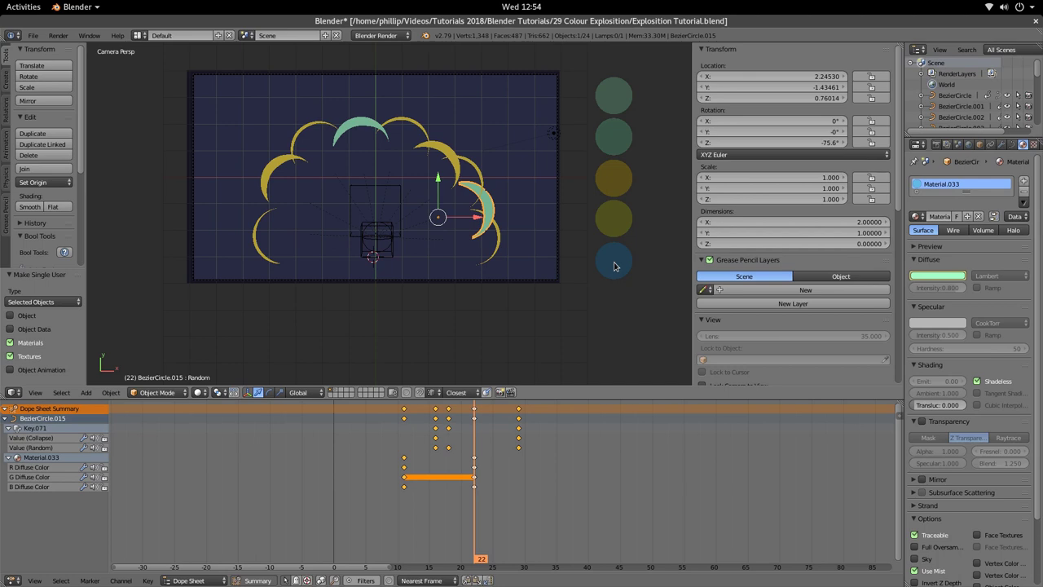
right_click(614, 264)
click(943, 278)
click(913, 238)
key(ctrl+c)
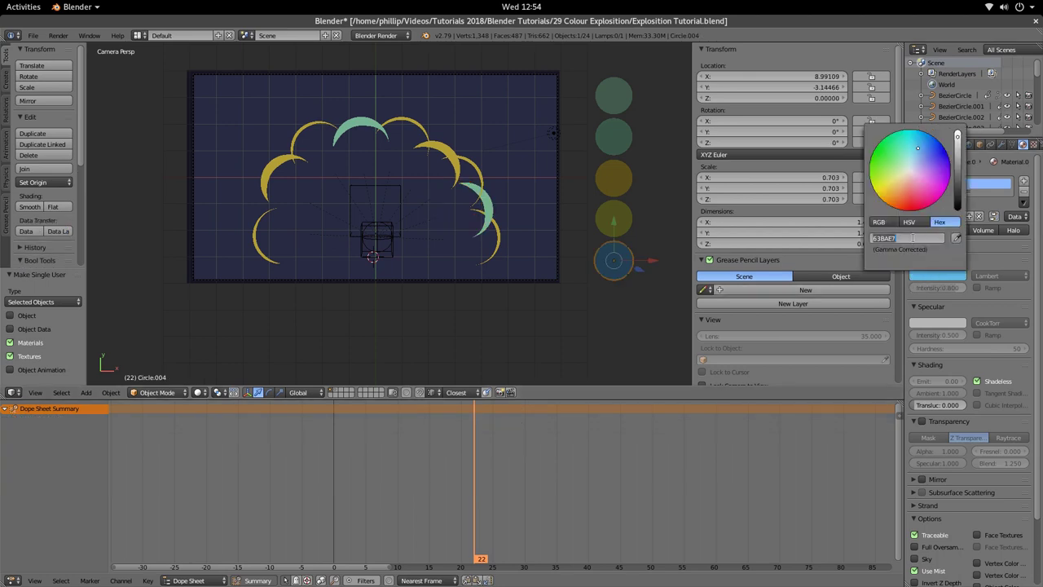
key(Return)
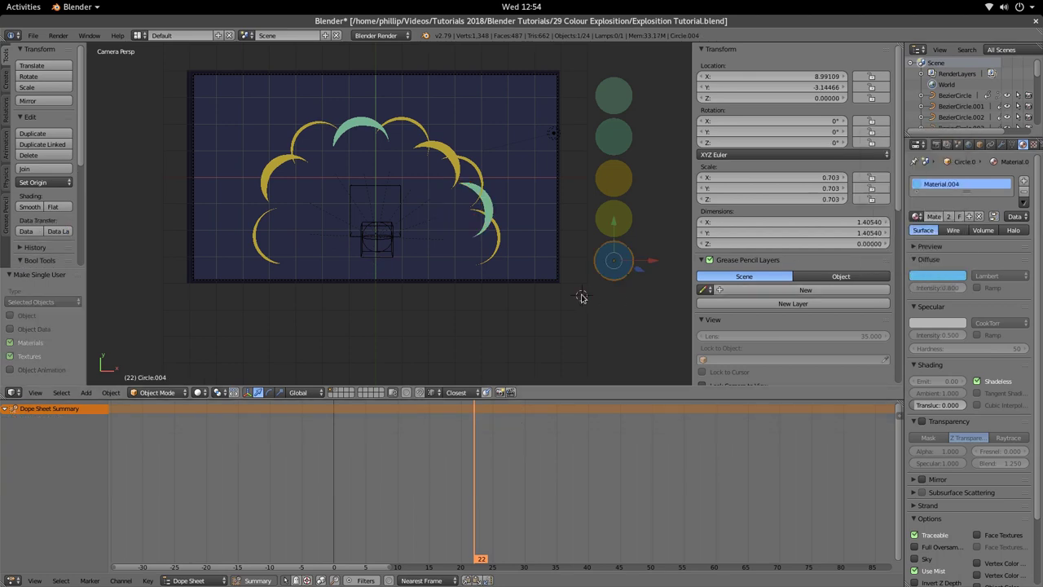
Step: Set BezierCircle.015's diffuse colour to 63BAE7 at frame 22 and replace its colour keyframes
right_click(487, 214)
click(949, 277)
click(921, 238)
key(ctrl+v)
key(Return)
right_click(937, 276)
click(937, 280)
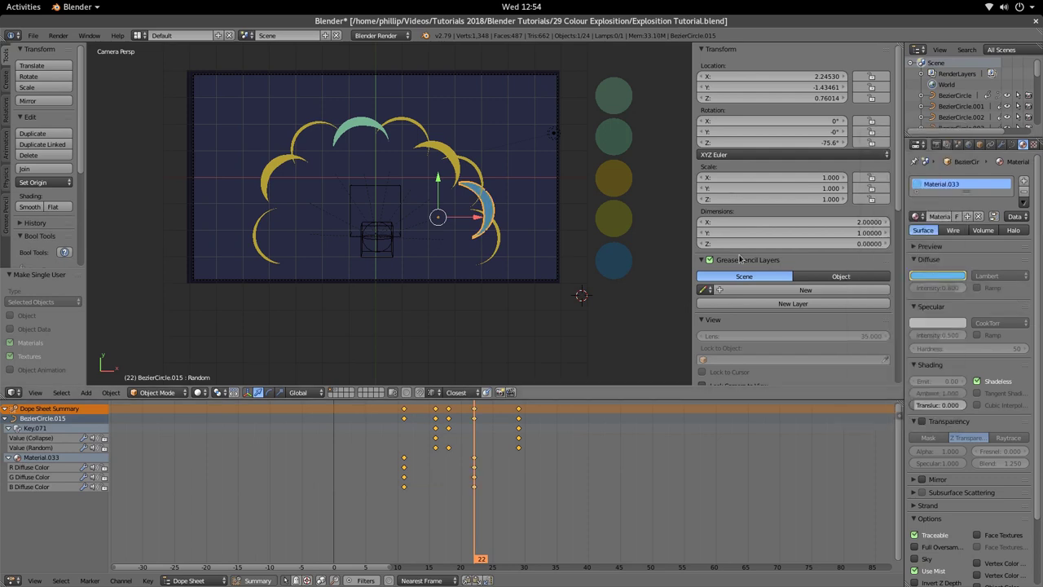
Step: Try 63BAE7 as BezierCircle.012's diffuse colour at frame 22 and undo the change
right_click(420, 130)
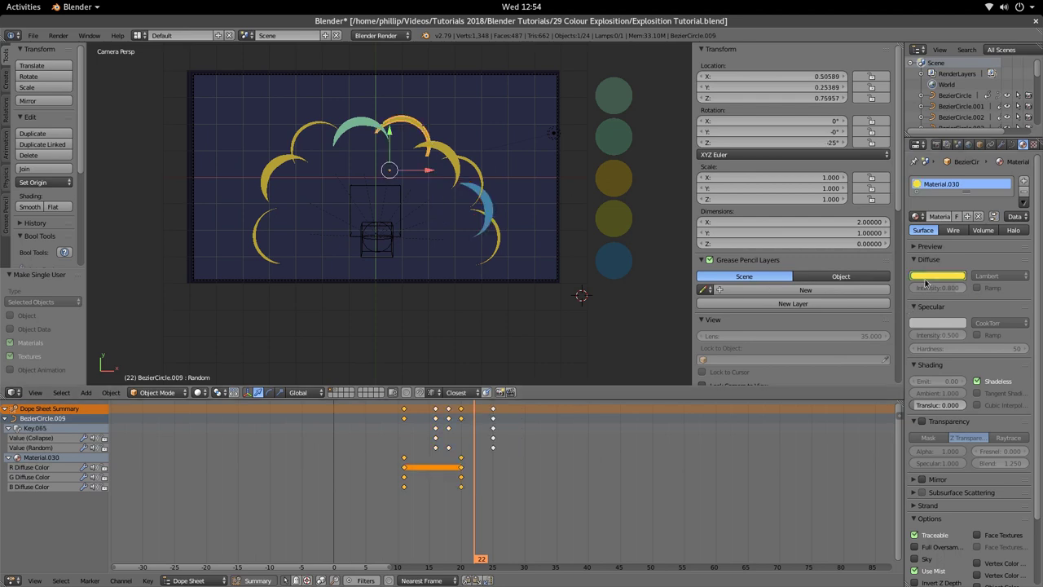
right_click(296, 146)
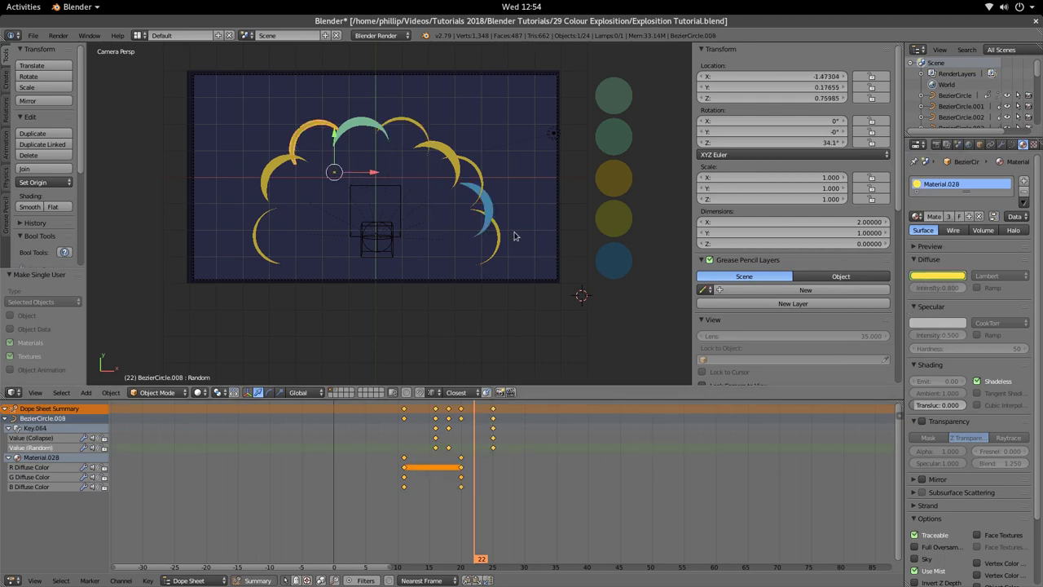
right_click(274, 166)
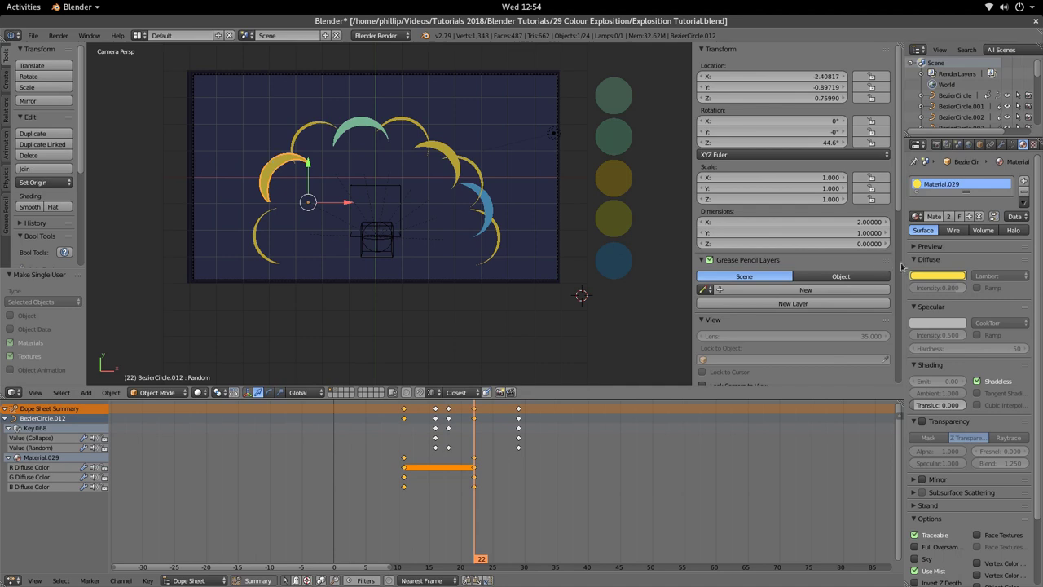
click(929, 276)
key(ctrl+v)
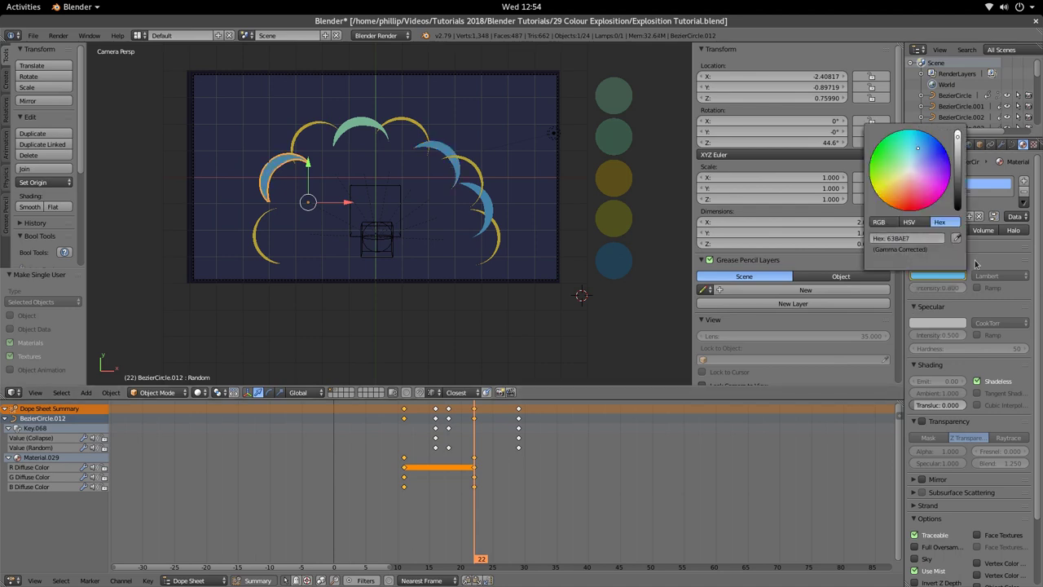
key(ctrl+z)
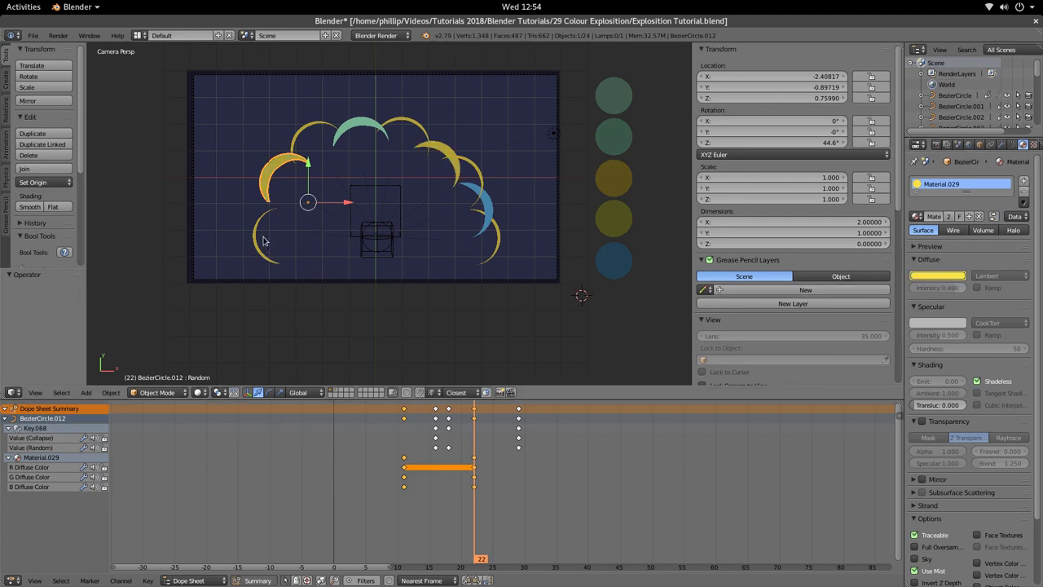
Step: Set BezierCircle.009's diffuse colour to 63BAE7 at frame 20 and replace its colour keyframes
right_click(413, 133)
right_click(416, 134)
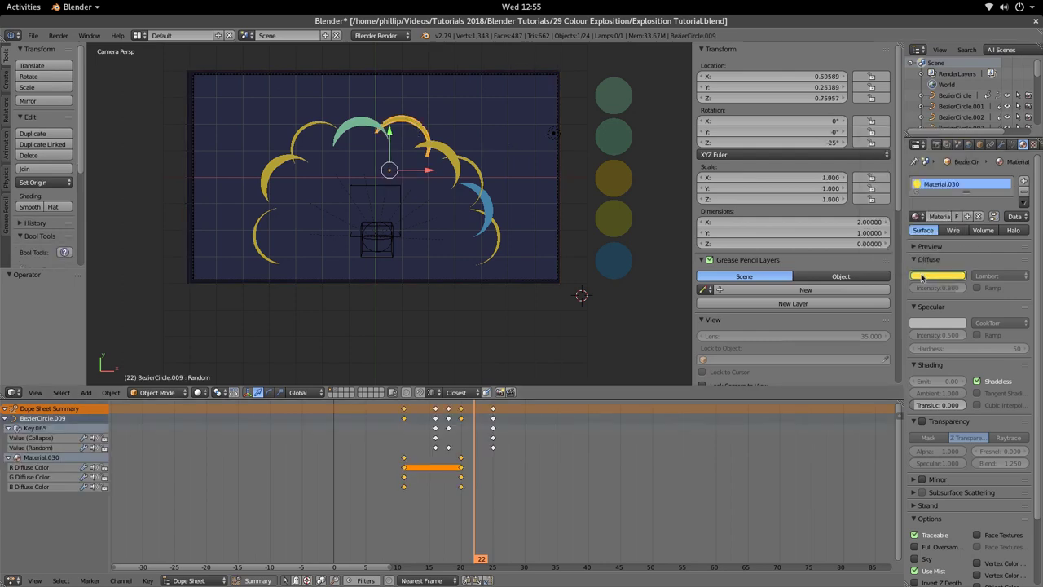
click(462, 471)
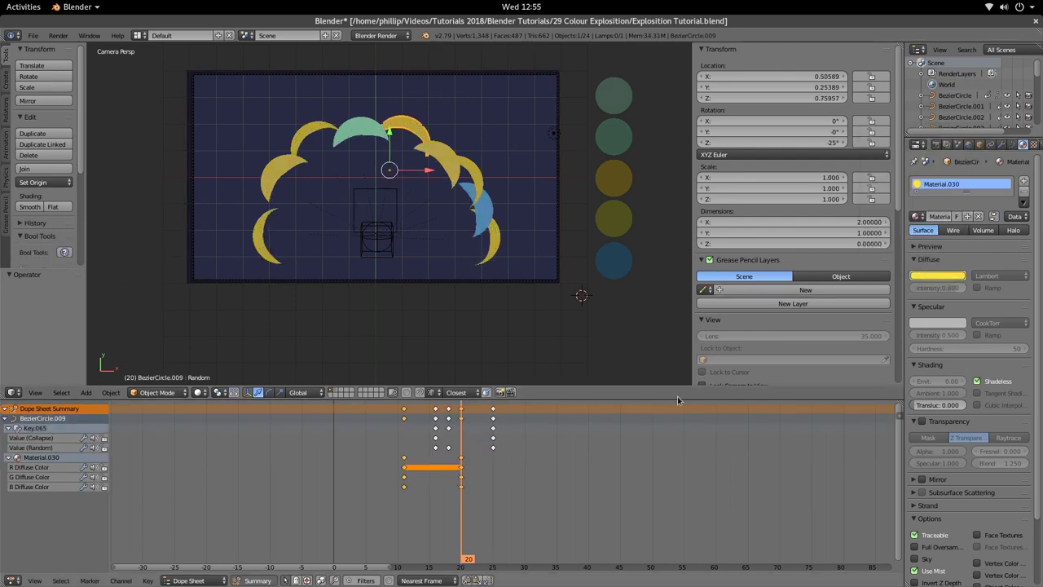
click(915, 277)
click(889, 238)
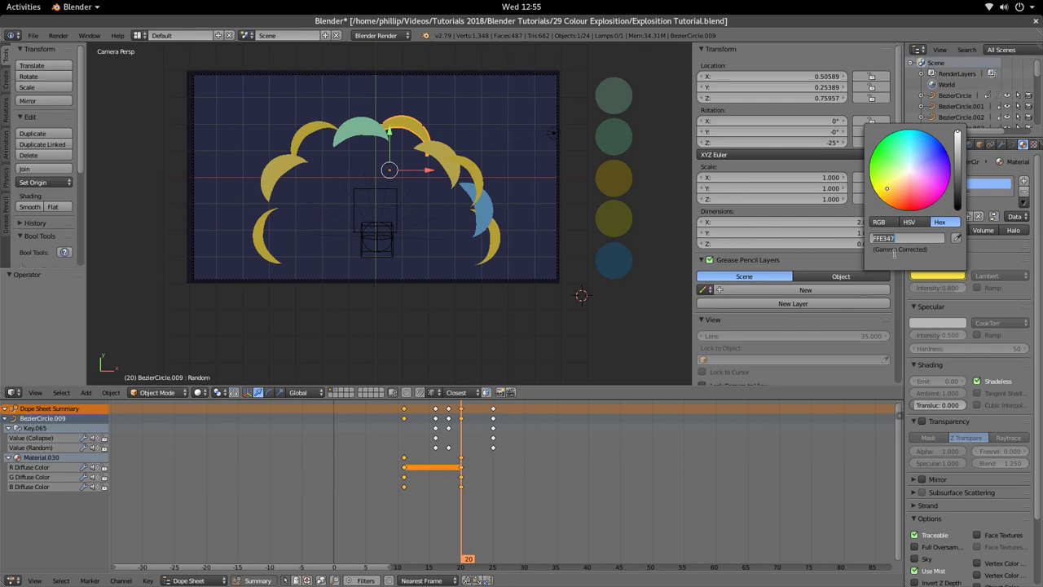
key(ctrl+v)
key(Return)
right_click(952, 280)
click(943, 282)
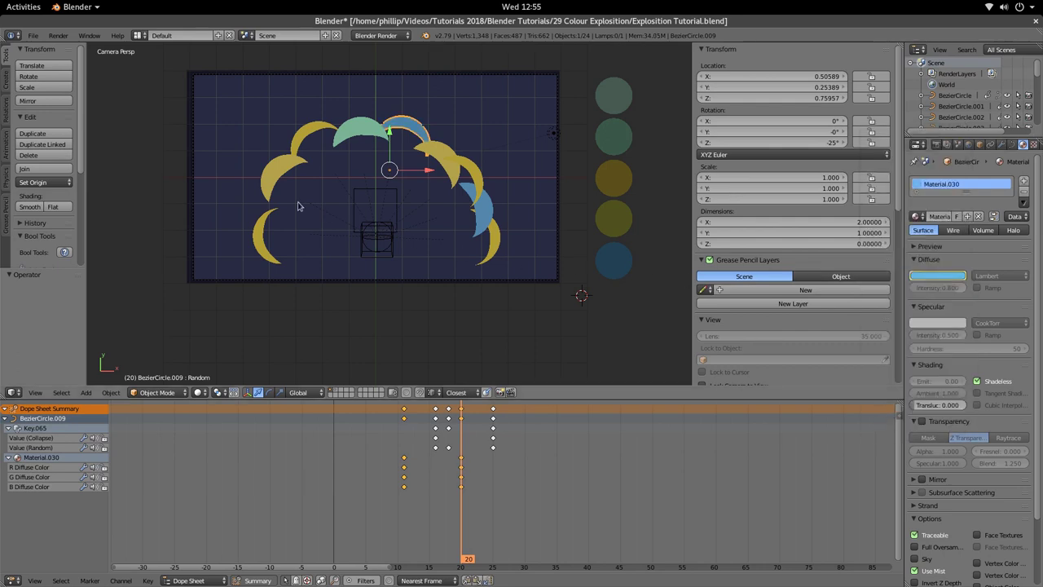
Step: Select BezierCircle.007 and set its Material.028 diffuse colour to 63BAE7 at frame 20
right_click(271, 192)
right_click(255, 228)
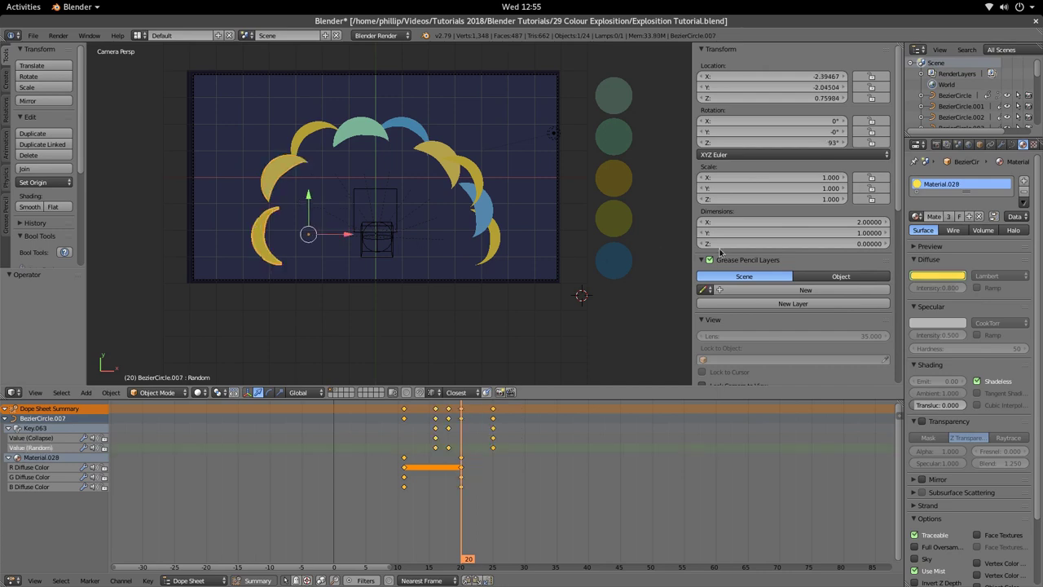
click(937, 276)
click(921, 237)
key(ctrl+v)
key(Return)
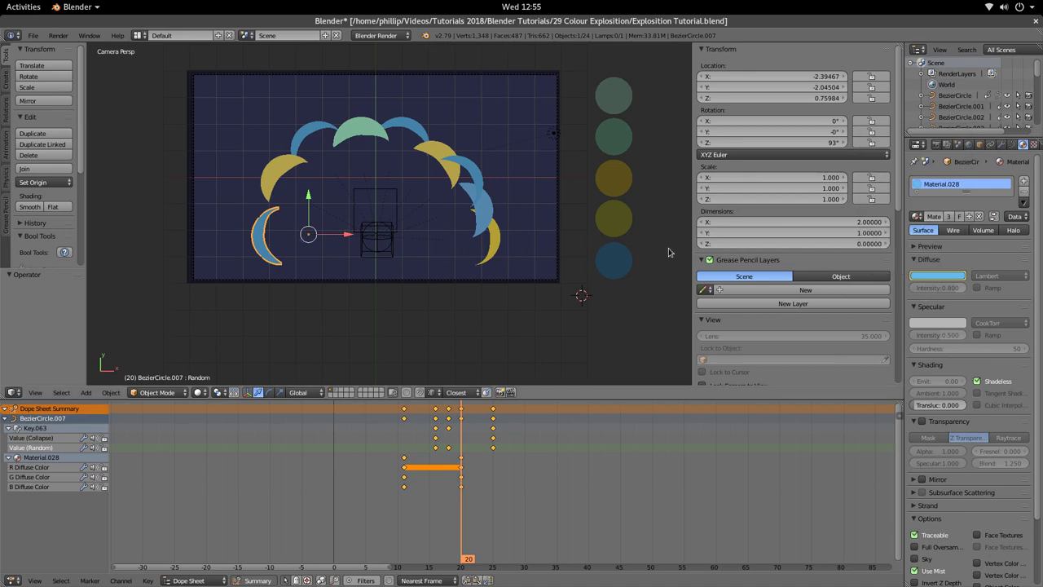
Step: Replace the diffuse colour keyframes of BezierCircle.007's material at frame 20
right_click(937, 276)
click(936, 275)
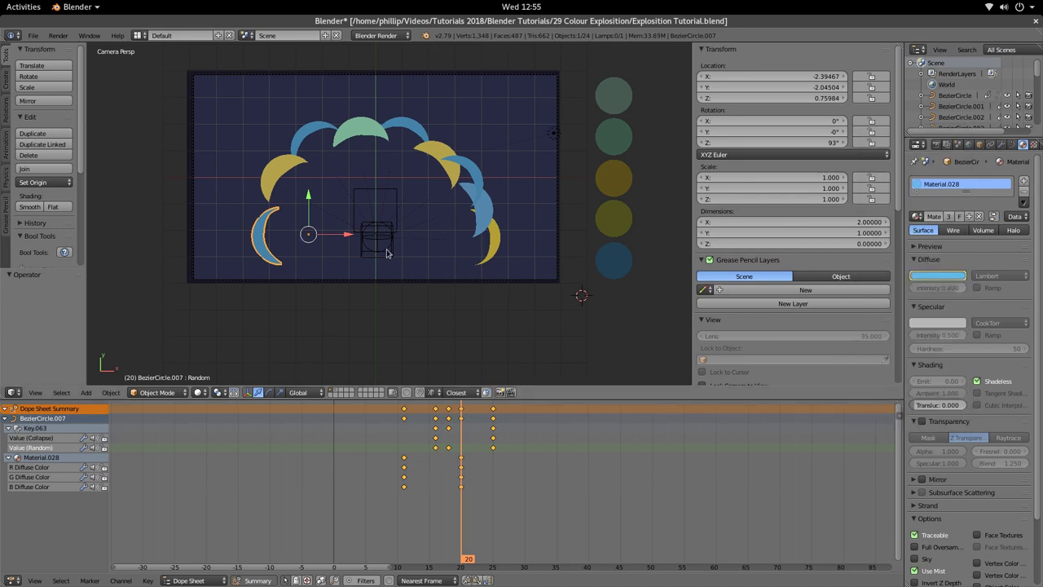
Step: Copy the hex value A6FFC7 from the diffuse colour of the green palette circle, Circle.001
right_click(494, 214)
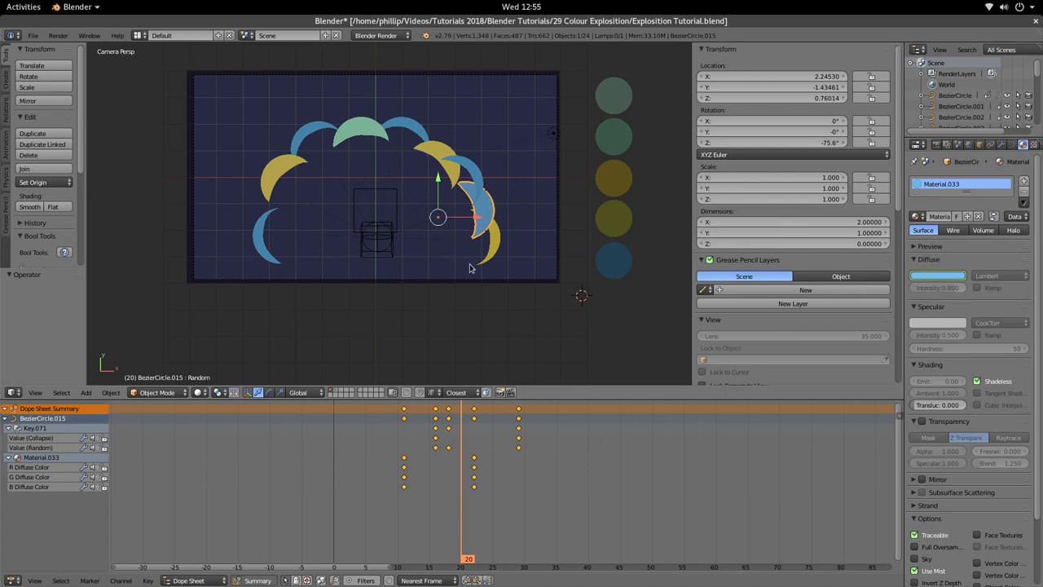
key(shift+s)
click(493, 234)
right_click(621, 149)
click(913, 276)
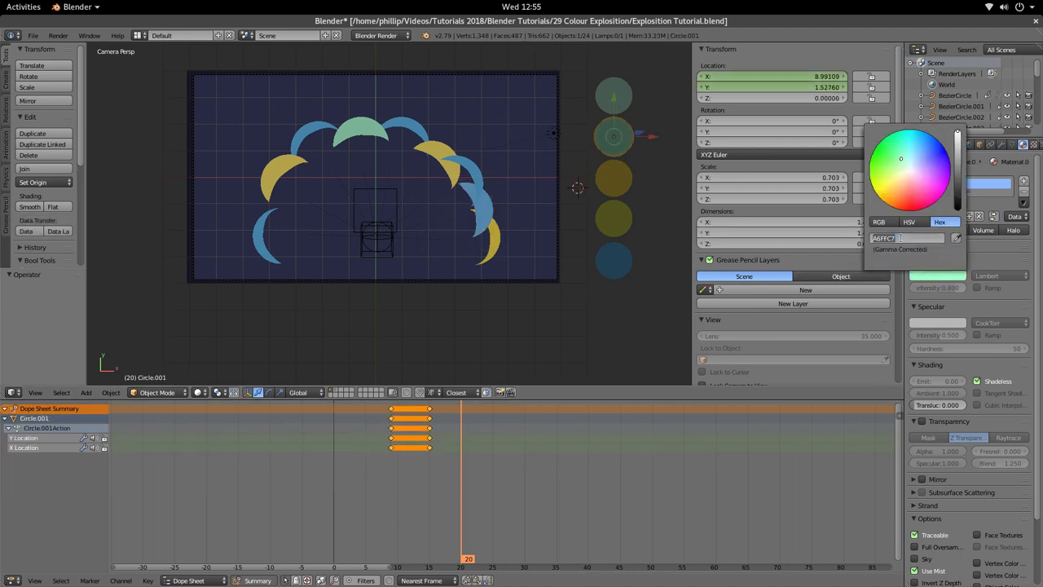
Step: Set BezierCircle.015's diffuse colour to A6FFC7 at frame 22 and replace its colour keyframes
right_click(496, 216)
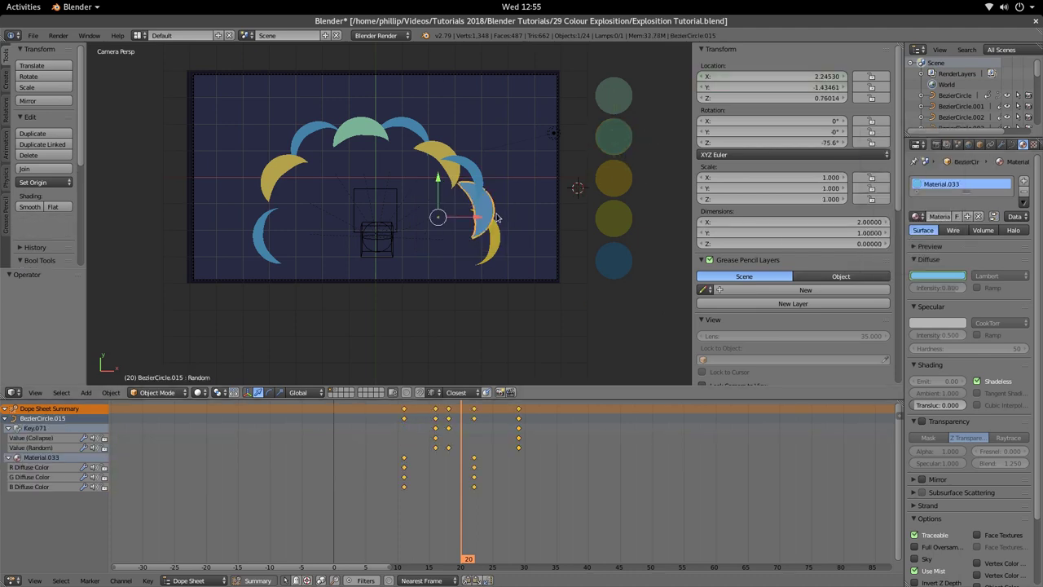
click(937, 275)
drag(461, 489, 475, 489)
click(917, 277)
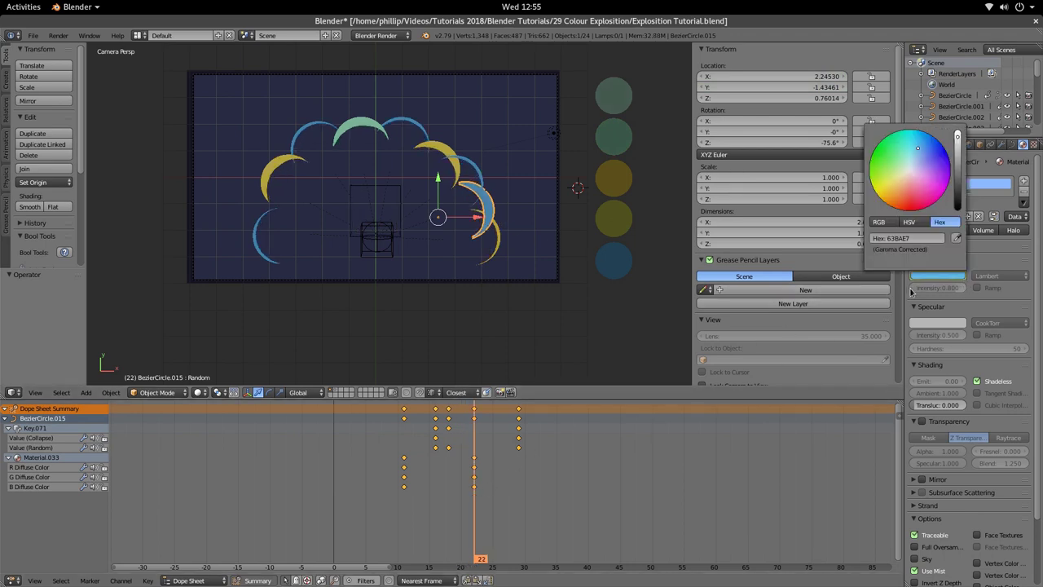
click(907, 238)
key(ctrl+v)
key(Return)
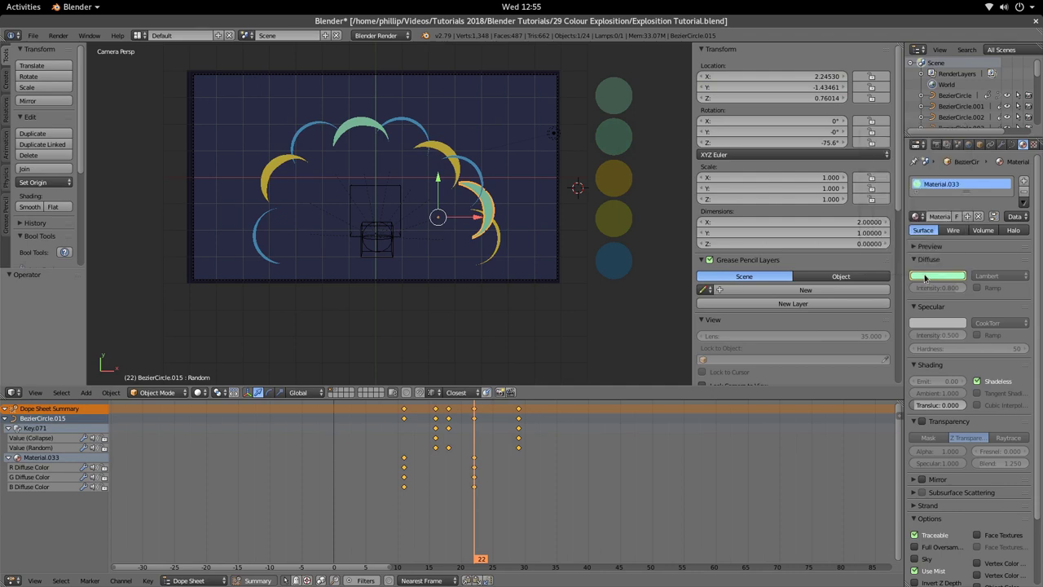
right_click(925, 278)
click(927, 277)
Step: Play the animation from the start to check the ring colours as the cloud expands
key(alt+a)
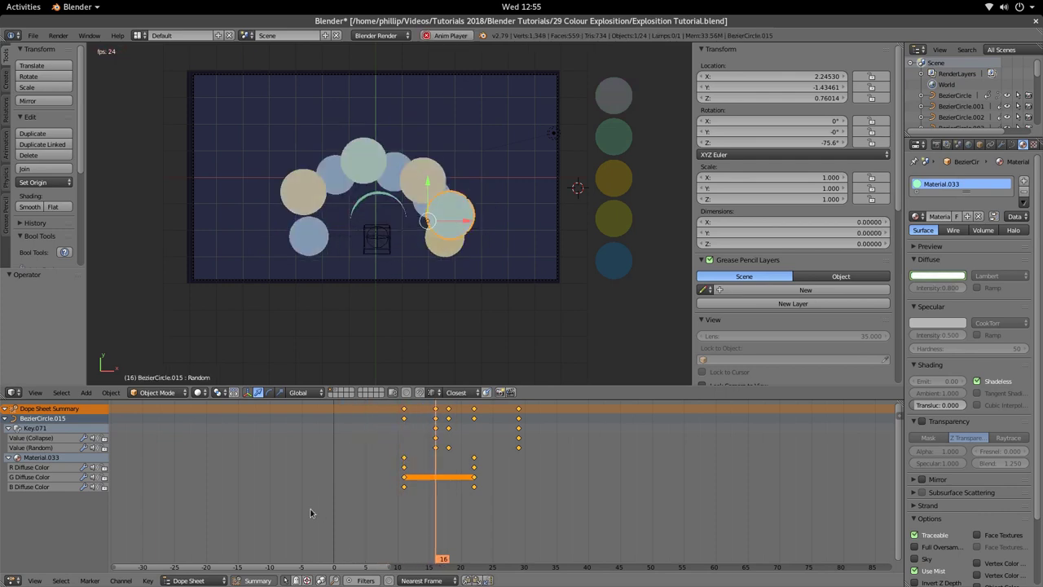
key(alt+a)
drag(418, 507, 276, 508)
key(alt+a)
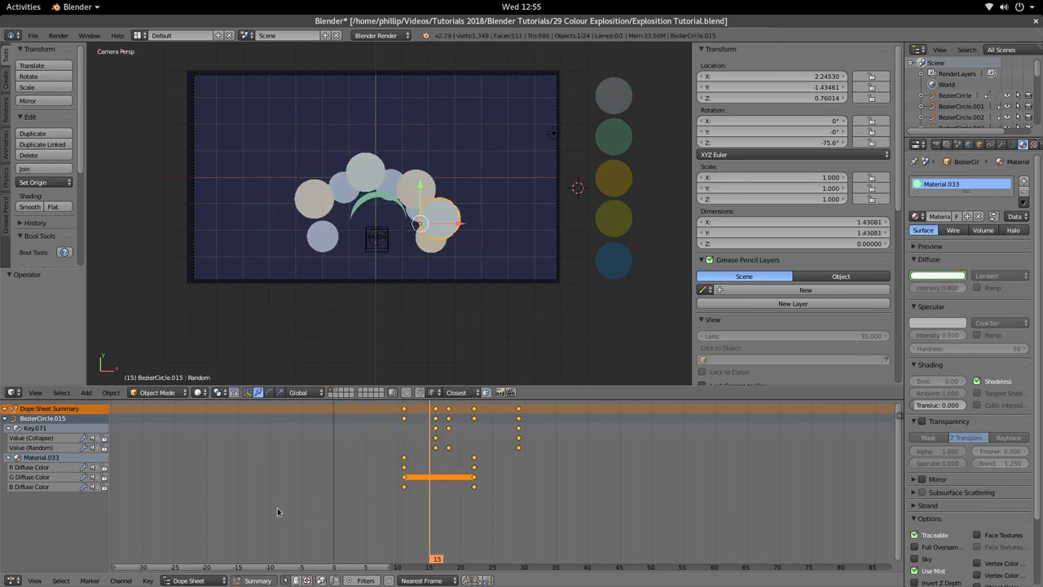
key(alt+a)
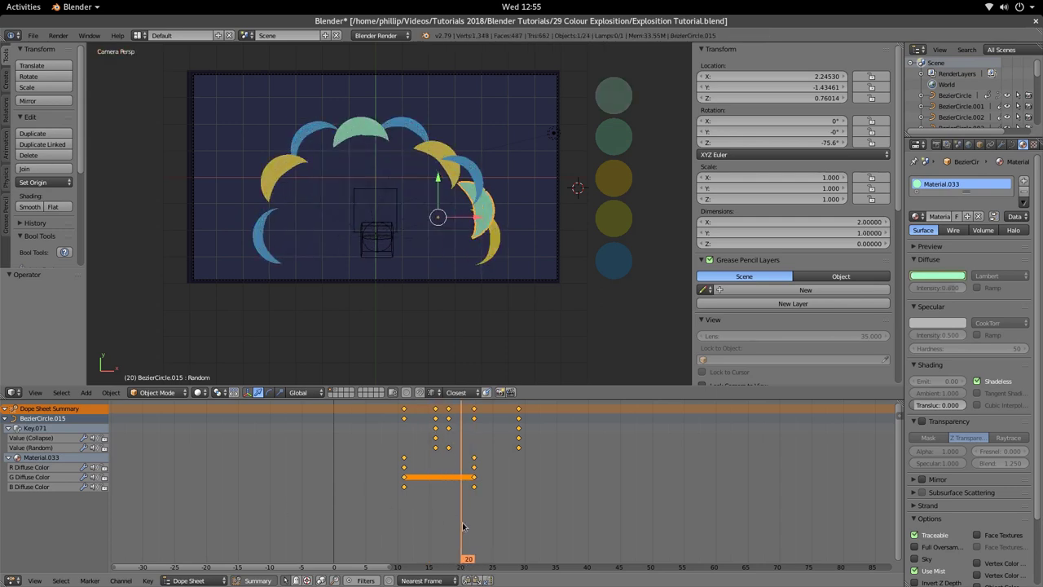
Step: Show the layer holding the burst lines and select all nine white lines around the arc
click(338, 393)
right_click(293, 208)
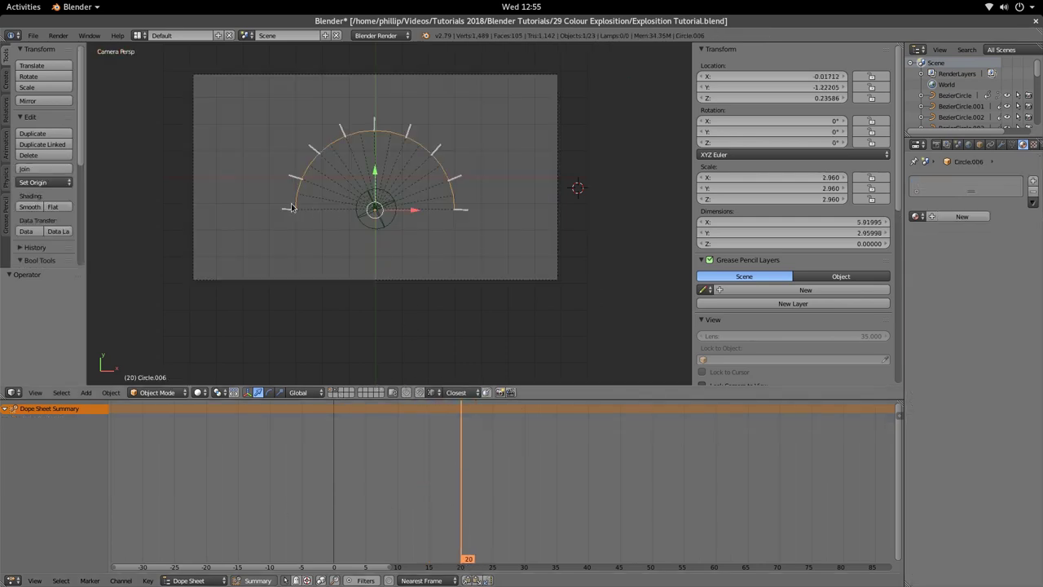
right_click(286, 212)
shift+right_click(295, 175)
shift+right_click(313, 148)
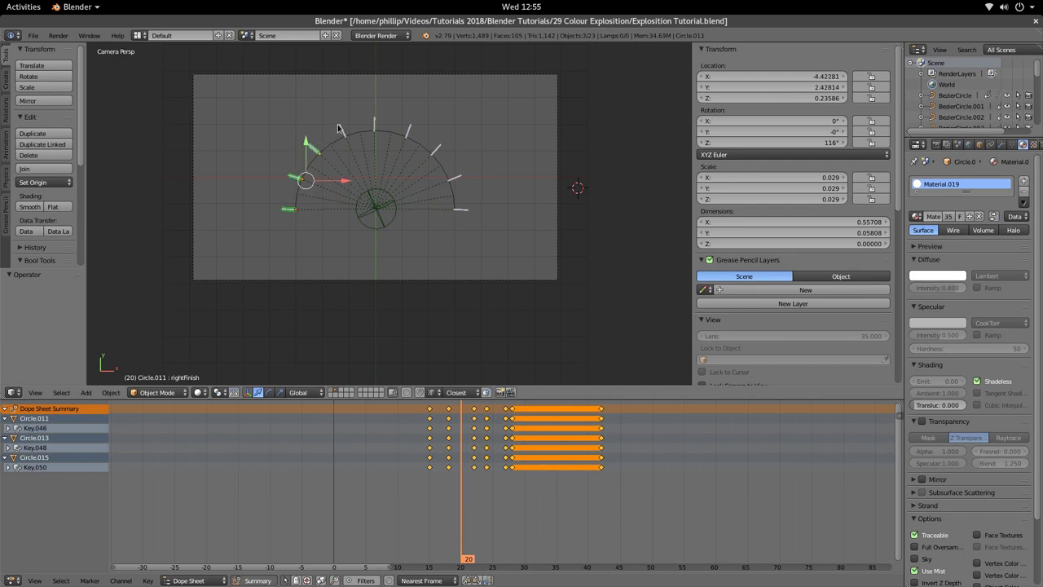
shift+right_click(342, 129)
shift+right_click(374, 124)
shift+right_click(405, 132)
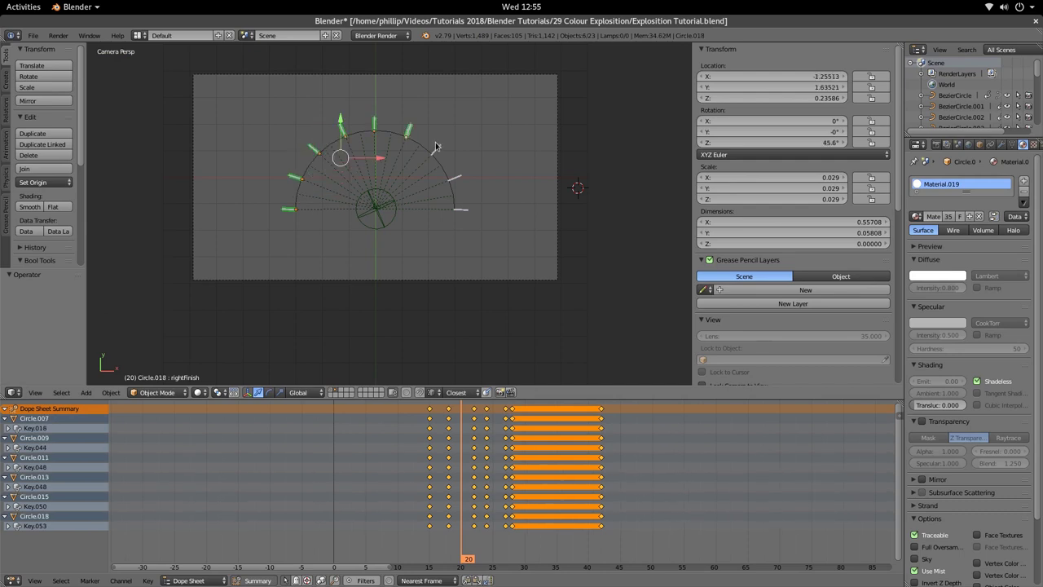
shift+right_click(443, 155)
shift+right_click(456, 177)
shift+right_click(461, 211)
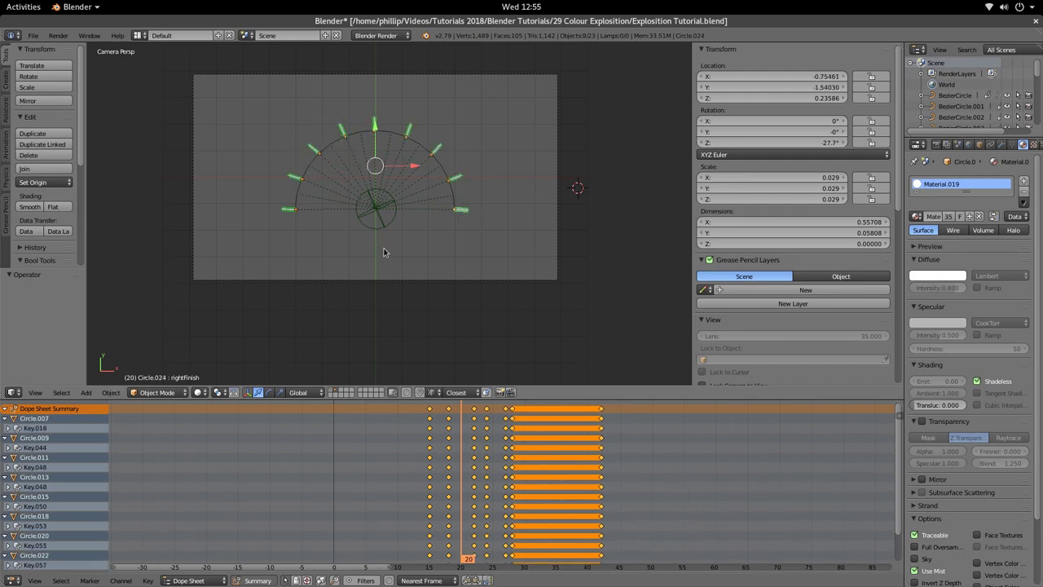
Step: Advance the animation to frame 25 and add the eight yellow lines around the arc to the selection
key(alt+a)
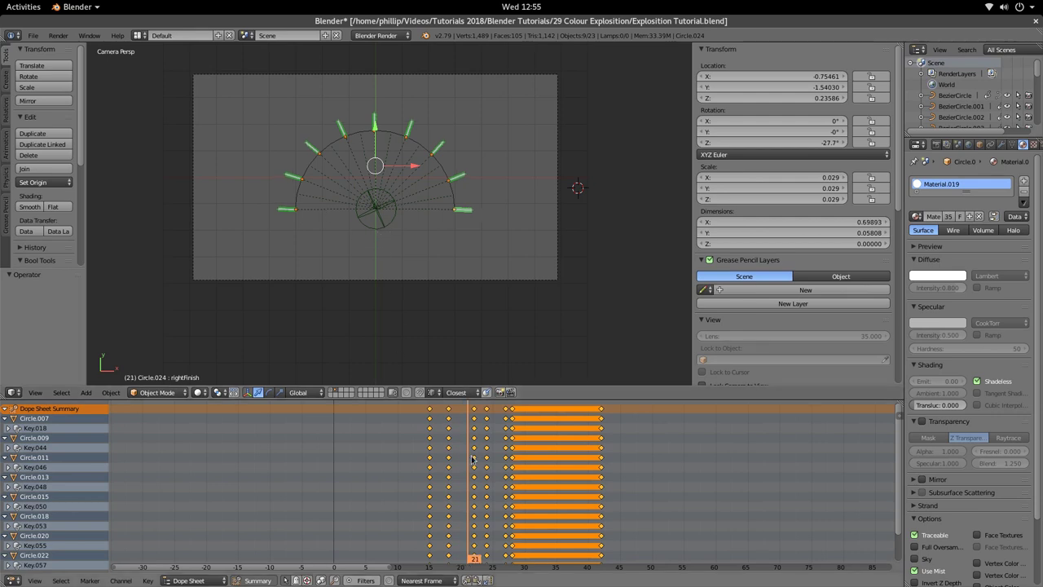
key(alt+a)
shift+right_click(287, 193)
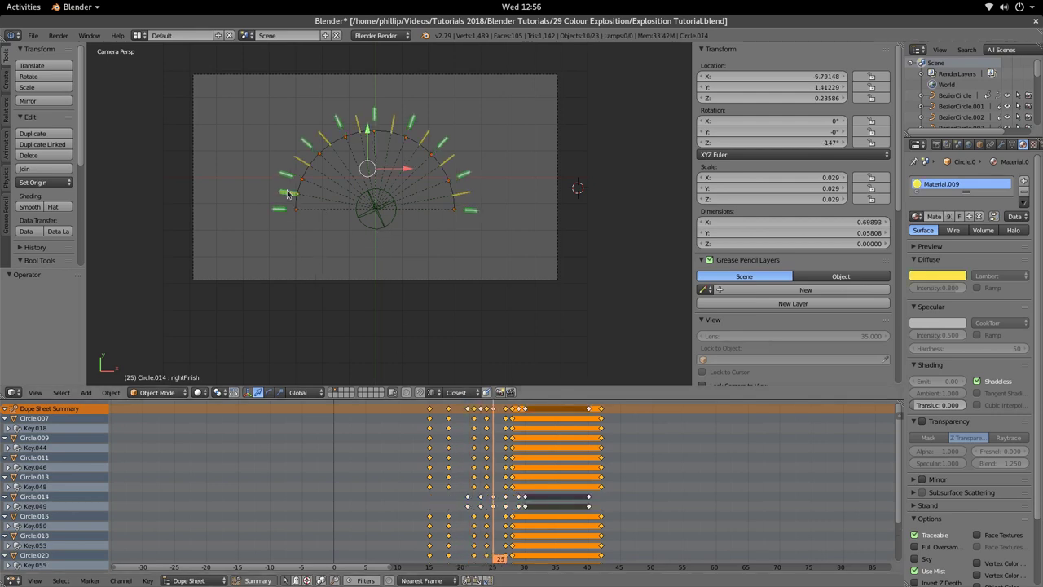
shift+right_click(323, 149)
shift+right_click(337, 122)
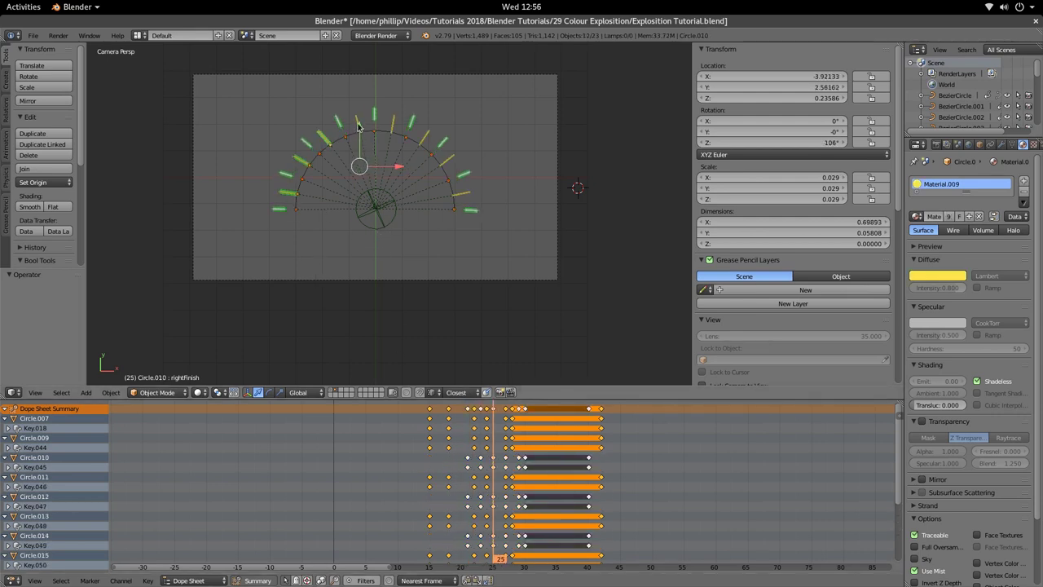
shift+right_click(359, 126)
shift+right_click(394, 124)
shift+right_click(425, 136)
shift+right_click(447, 161)
shift+right_click(463, 196)
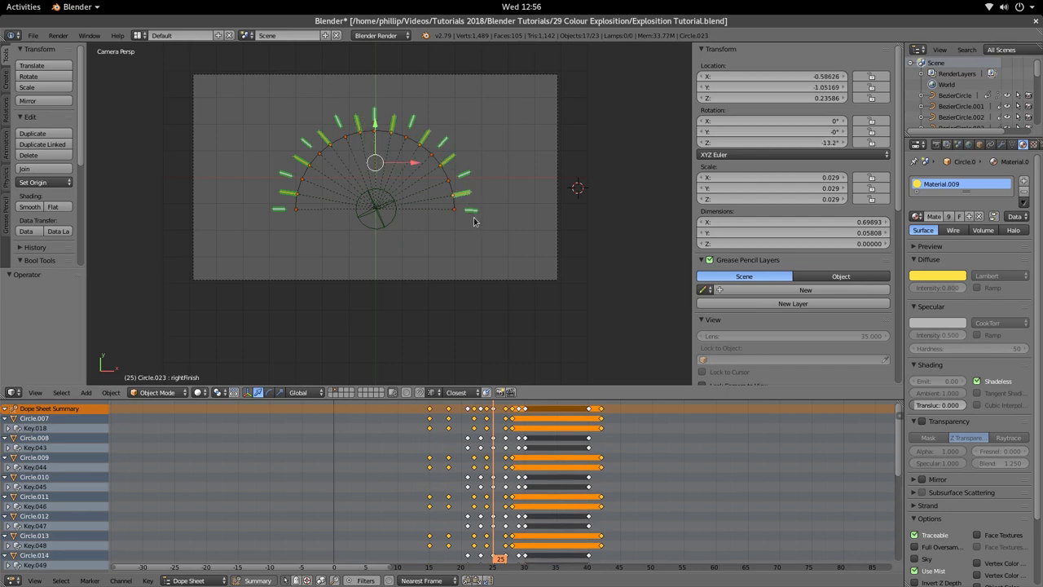
Step: Add Empty.001 to the selected burst lines, move them all to the first layer and display that layer
key(m)
shift+right_click(383, 228)
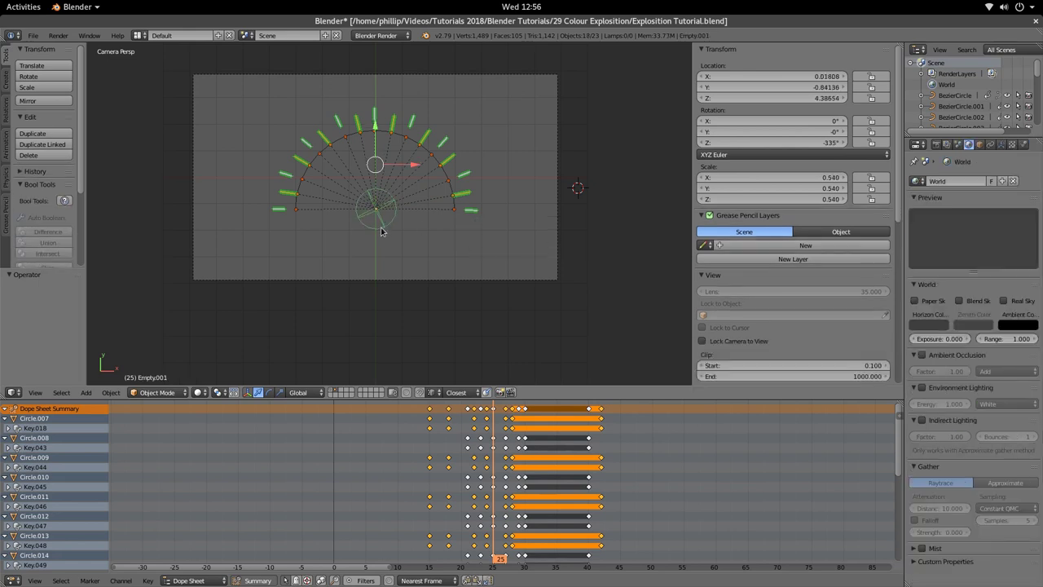
key(m)
click(652, 260)
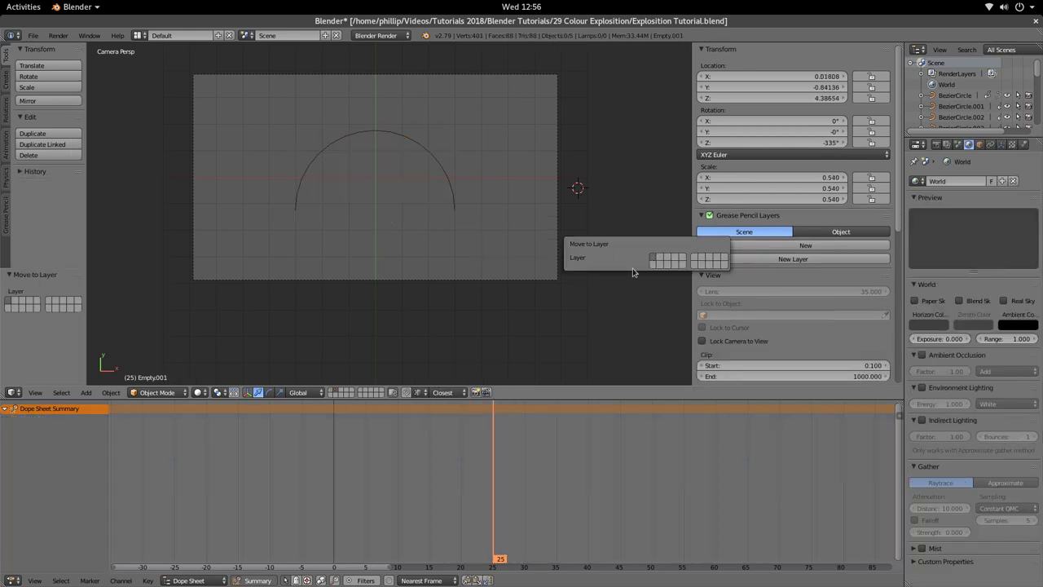
shift+click(335, 392)
Step: Play the combined animation several times to examine how the burst lines are timed against the cloud rings
key(alt+a)
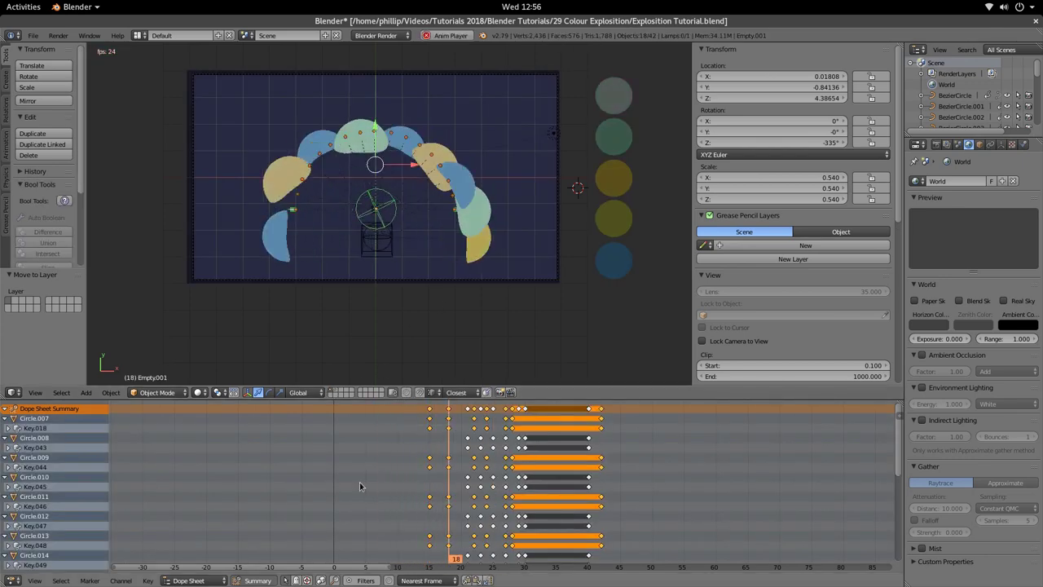
key(Escape)
drag(466, 494, 367, 500)
key(alt+a)
scroll(338, 155, up, 3)
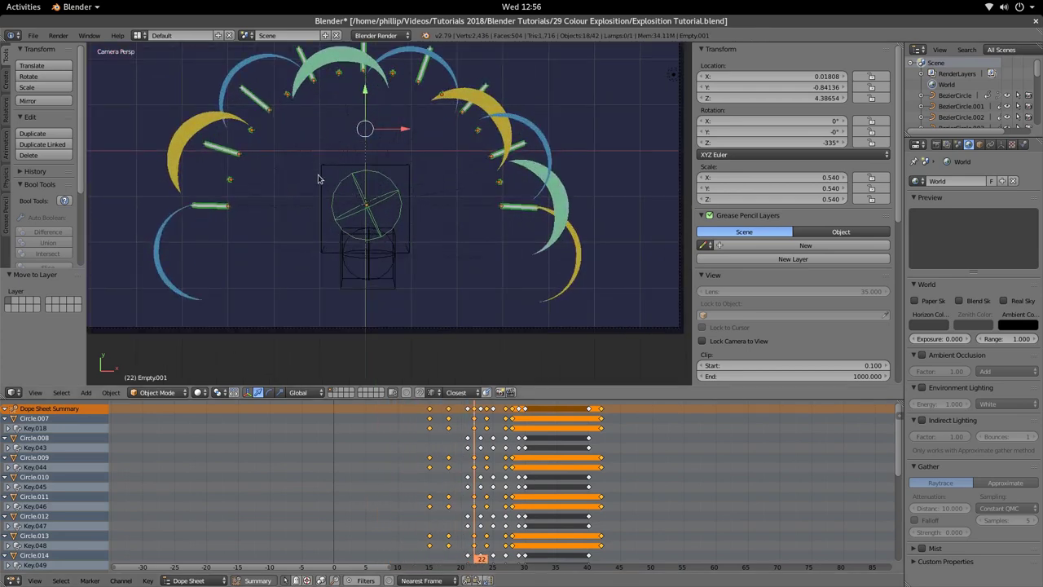
shift+middle_drag(318, 178, 385, 247)
drag(475, 478, 359, 478)
key(alt+a)
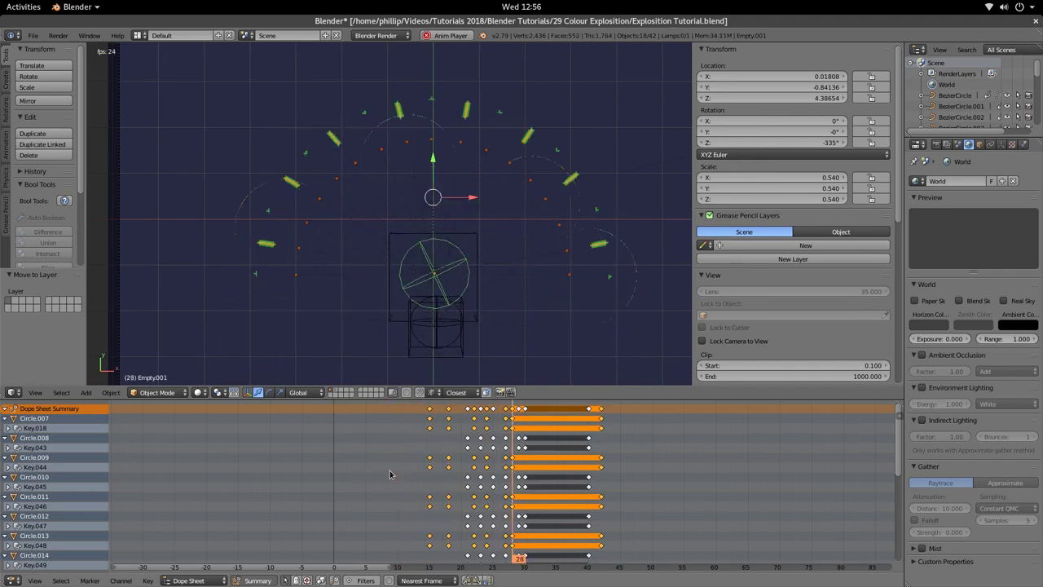
key(alt+a)
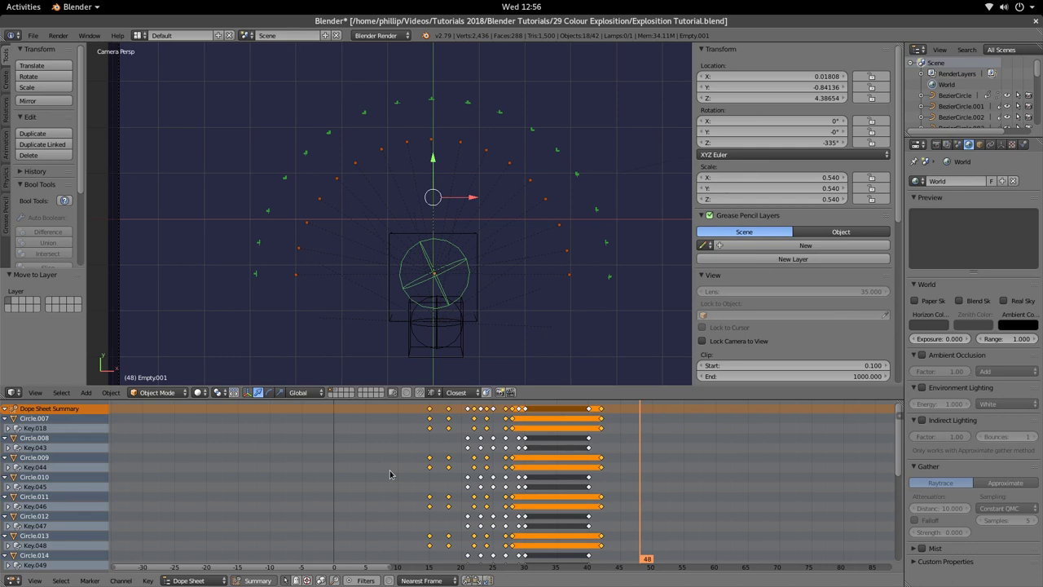
drag(592, 519, 469, 515)
click(33, 35)
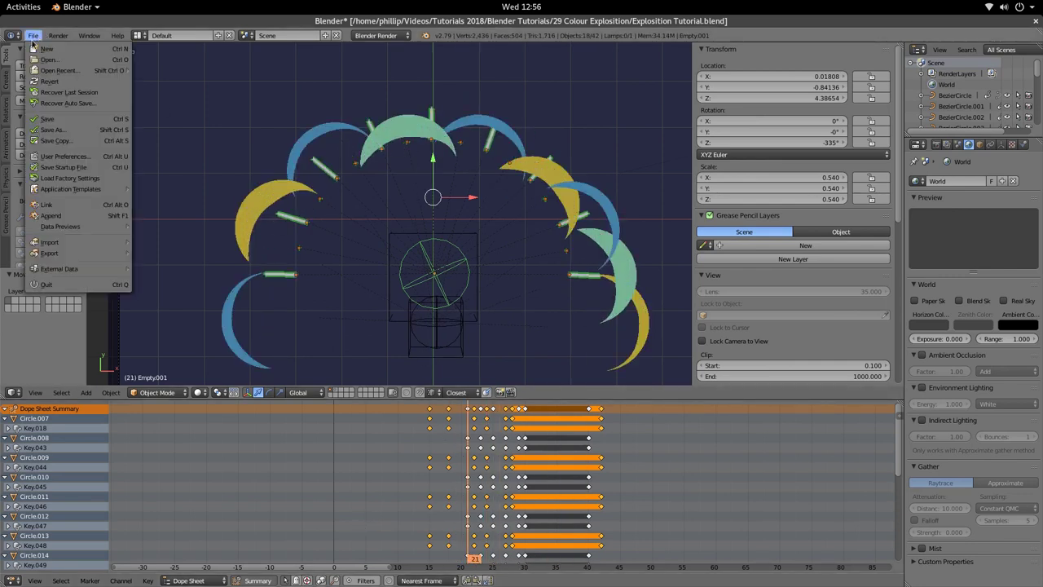
drag(462, 481, 391, 483)
key(alt+a)
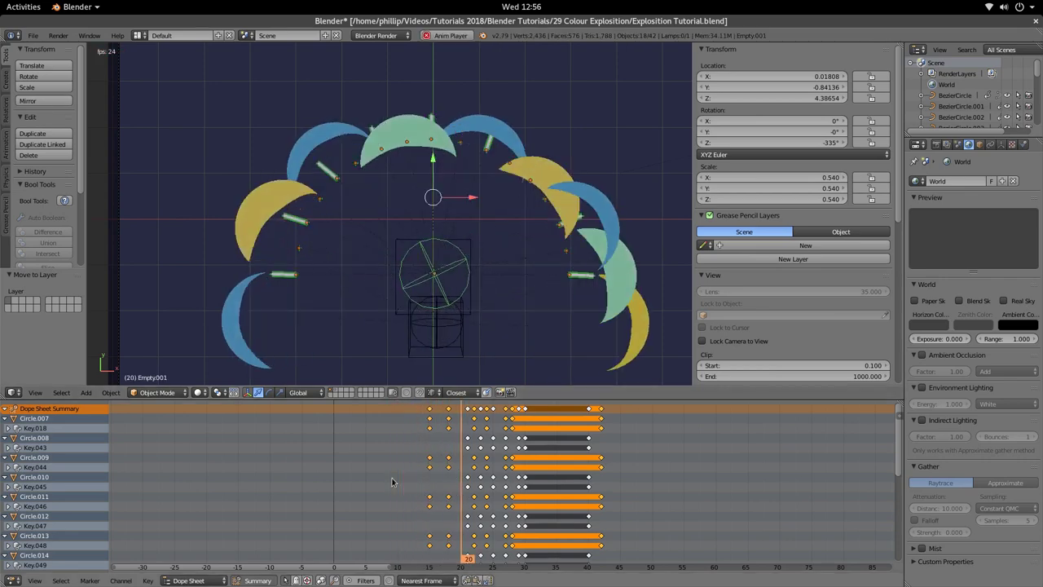
key(alt+a)
Step: Select all keyframes of the burst lines and shift them four frames earlier
drag(503, 451, 474, 451)
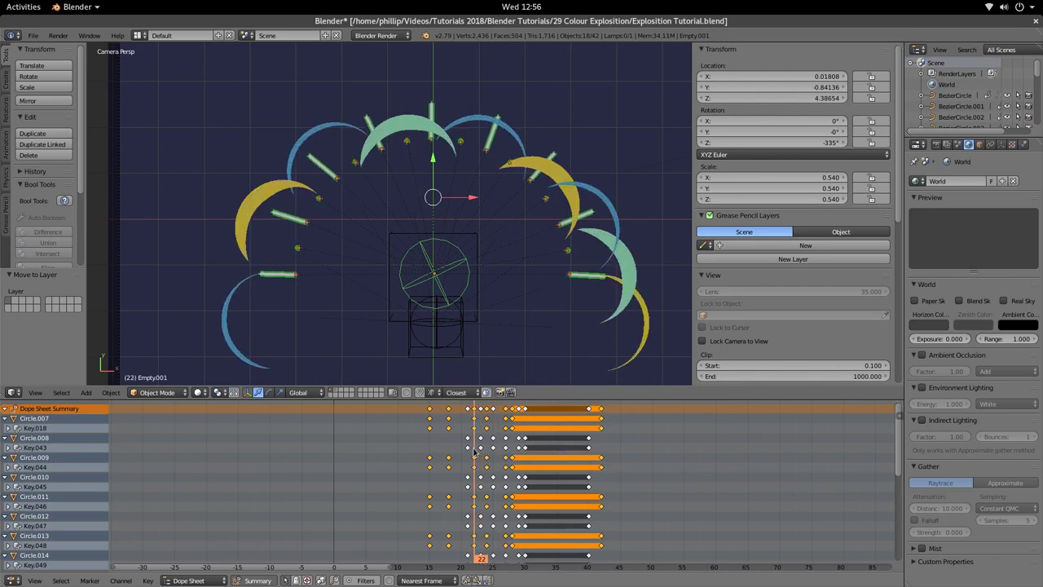
key(a)
key(a)
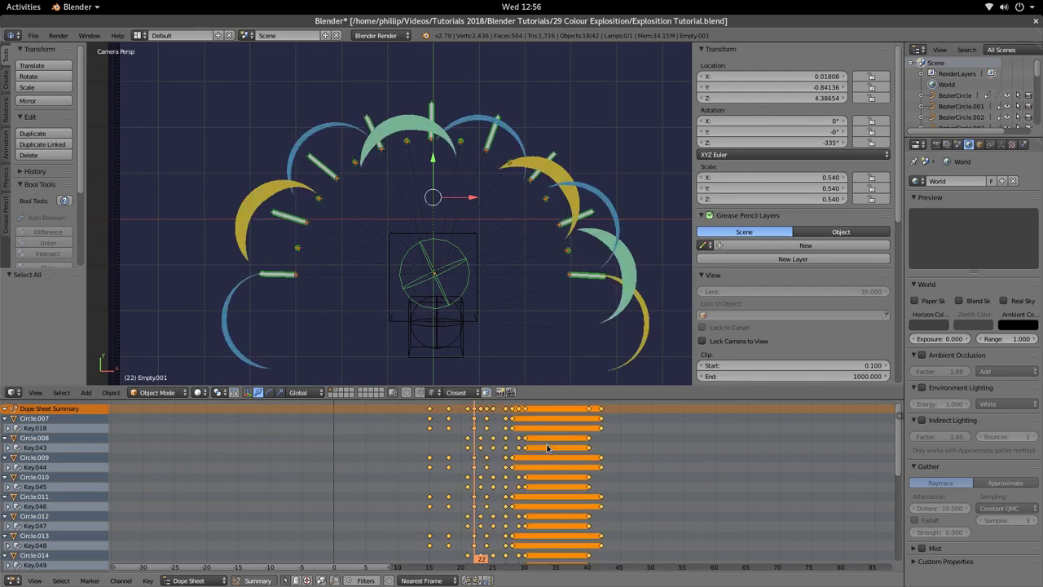
key(g)
click(524, 447)
Step: Play back the retimed burst lines and render frame 22 to check them against the cloud rings
click(423, 476)
key(alt+a)
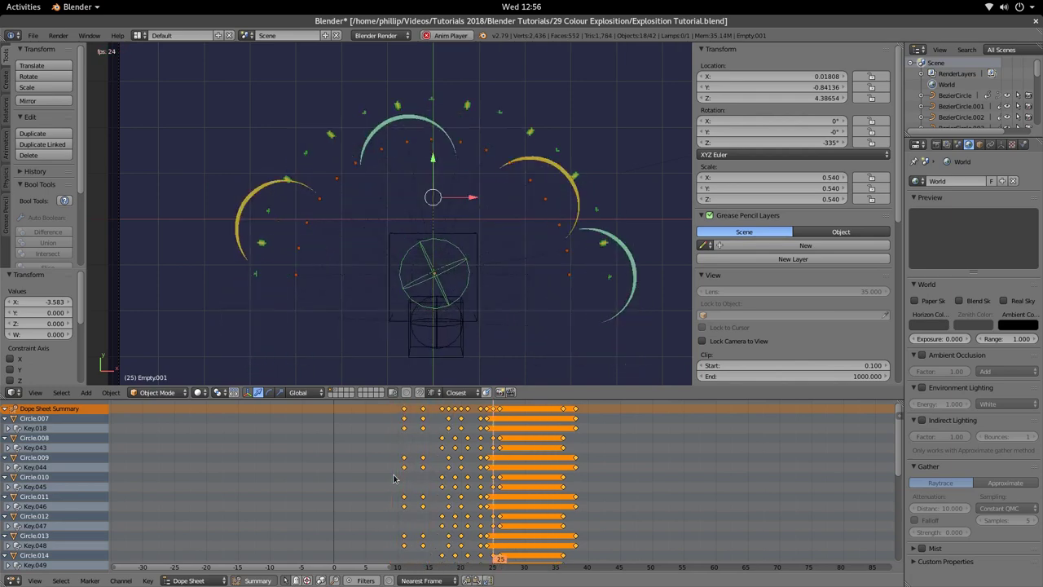
key(alt+a)
click(481, 471)
drag(480, 471, 473, 471)
key(F12)
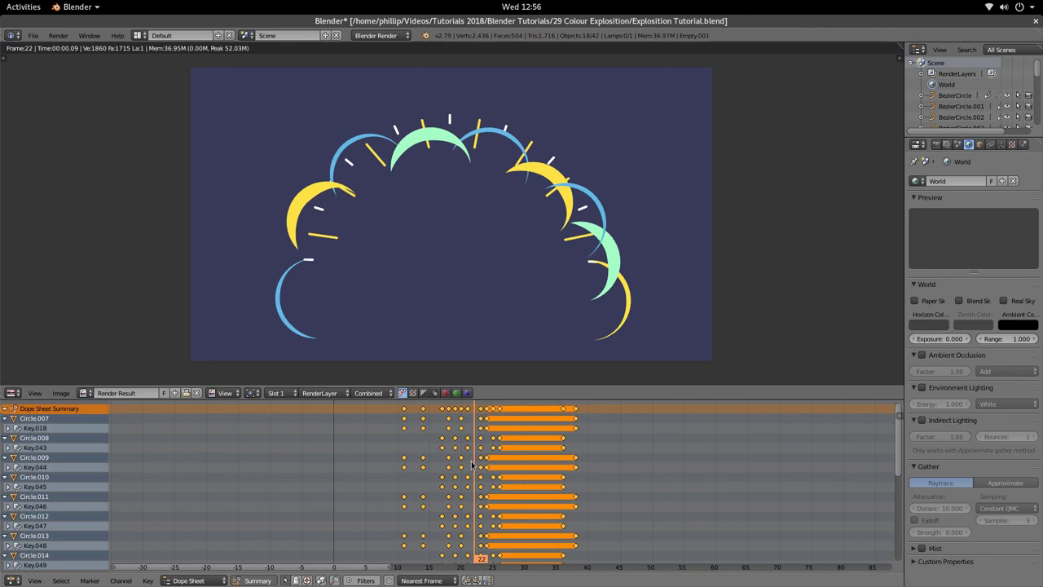
key(Escape)
drag(477, 462, 310, 449)
key(alt+a)
key(alt+a)
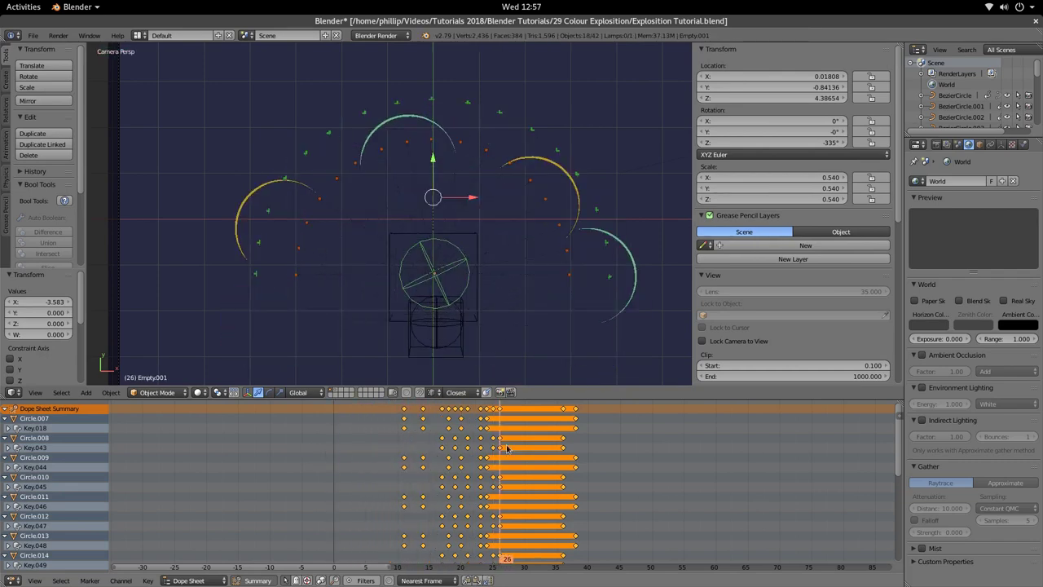